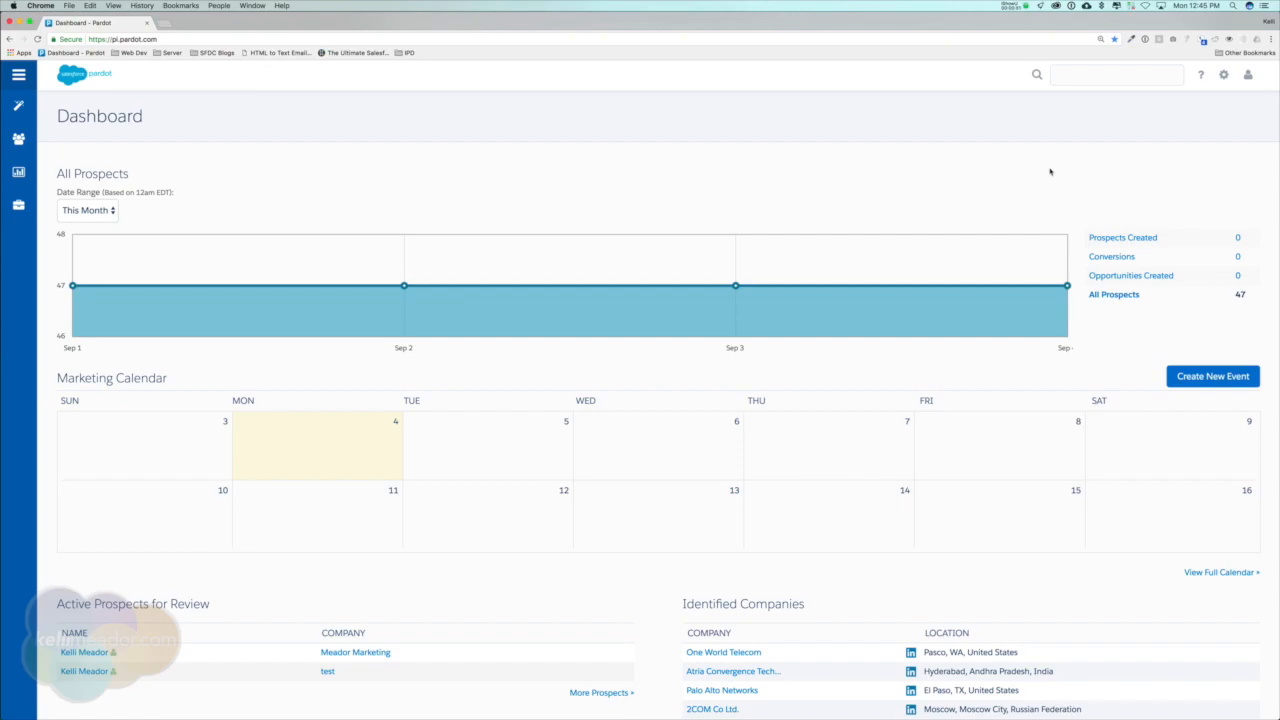
Open the Marketing campaigns overview to review the existing Pardot and Salesforce campaigns.
{"action": "left_click", "coordinate": [1050, 172]}
{"action": "mouse_move", "coordinate": [20, 112]}
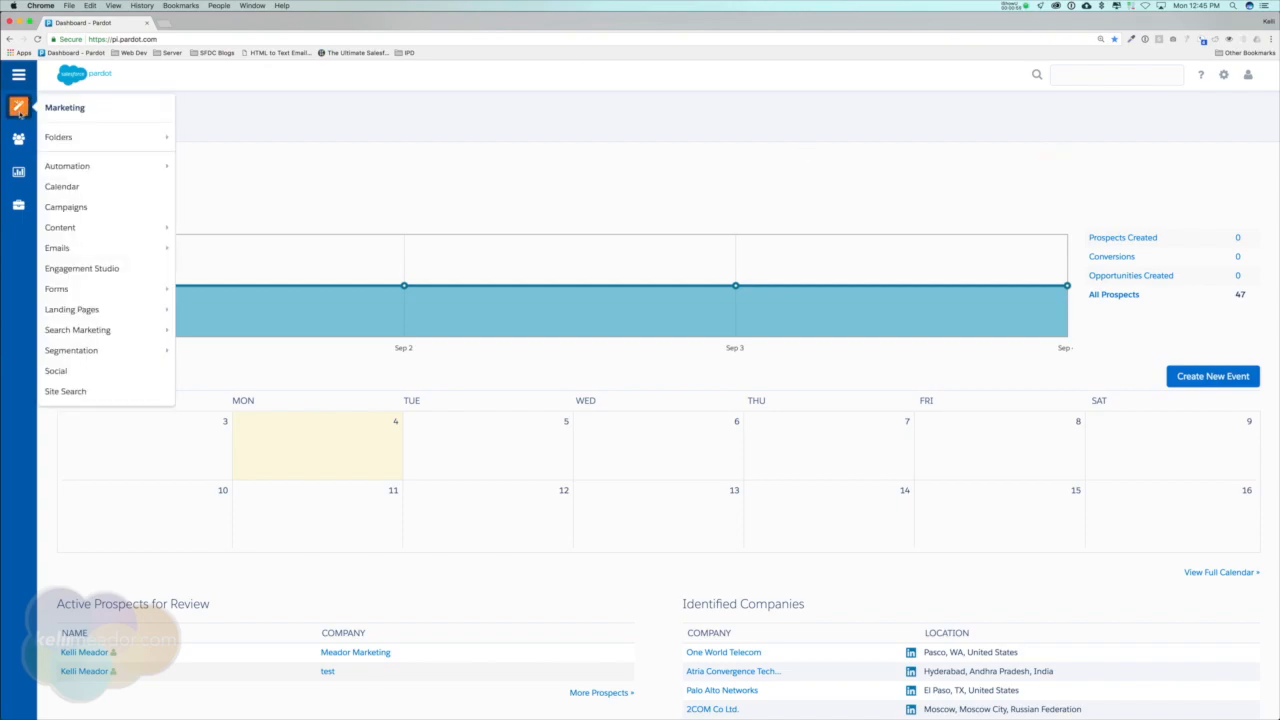
{"action": "left_click", "coordinate": [77, 210]}
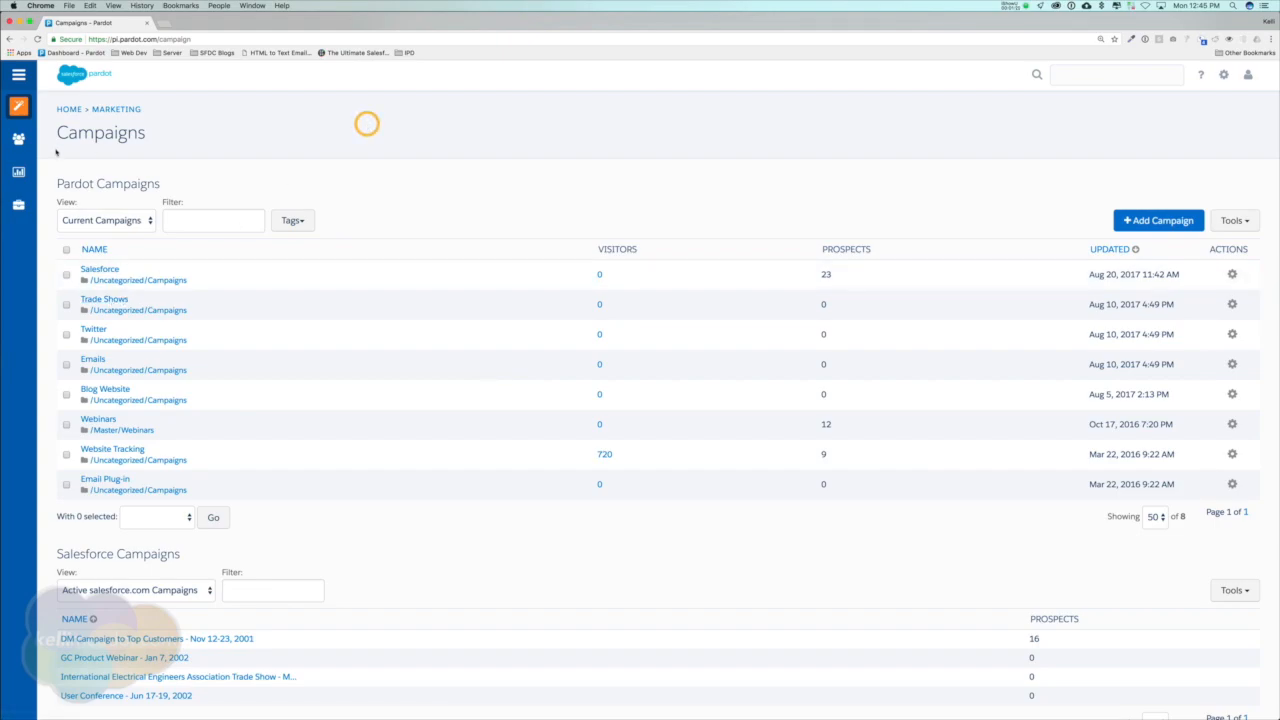
Open the import wizard for prospects from the Admin area.
{"action": "mouse_move", "coordinate": [22, 108]}
{"action": "mouse_move", "coordinate": [18, 207]}
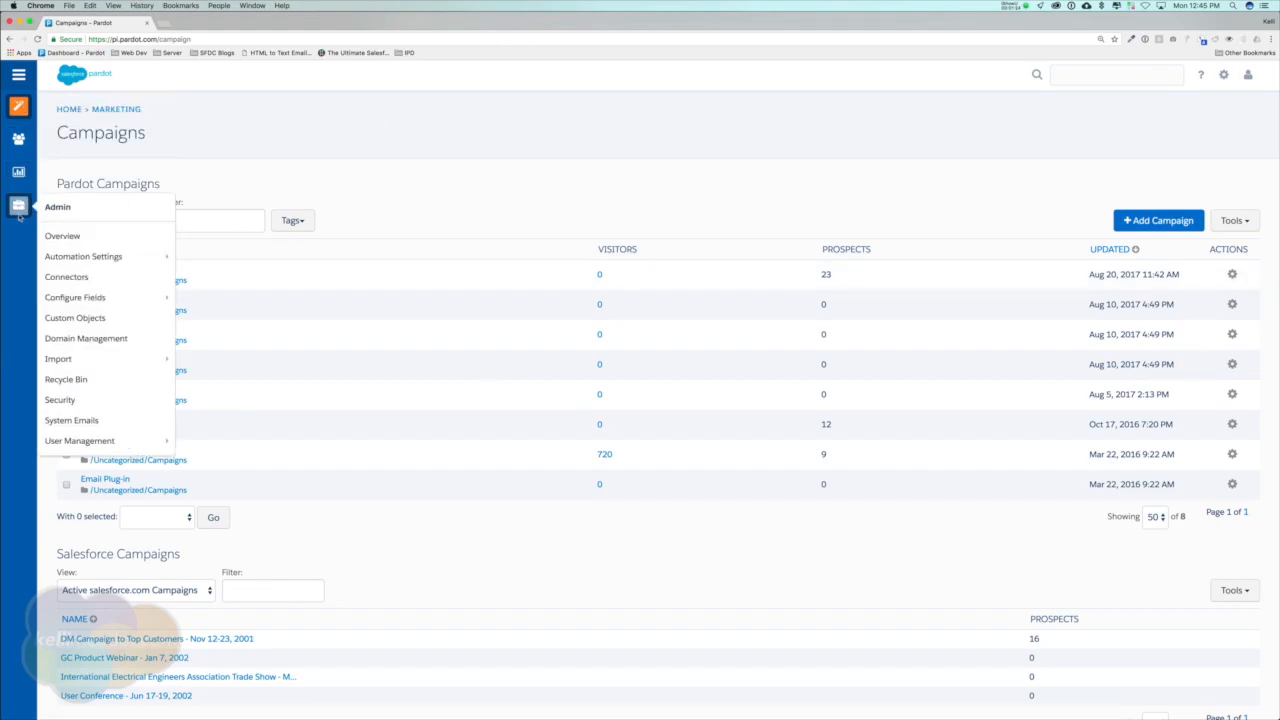
{"action": "mouse_move", "coordinate": [120, 359]}
{"action": "left_click", "coordinate": [216, 360]}
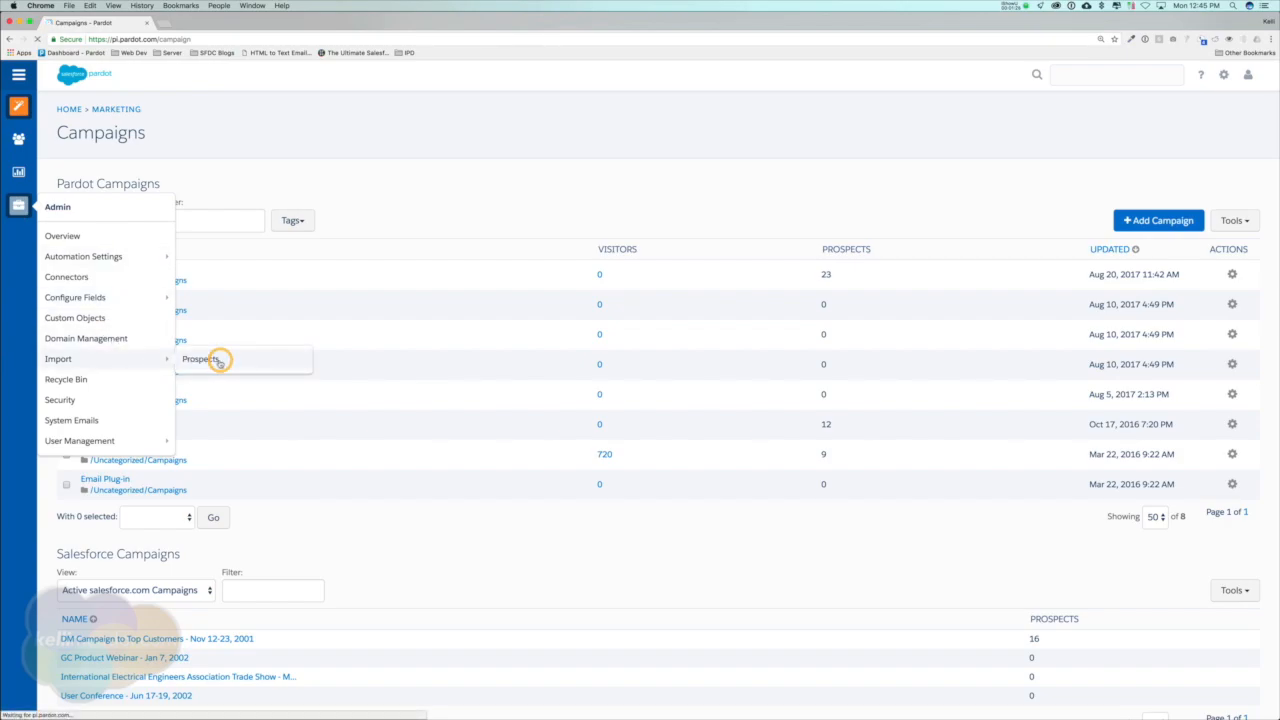
{"action": "left_click", "coordinate": [1017, 6]}
{"action": "left_click", "coordinate": [1028, 46]}
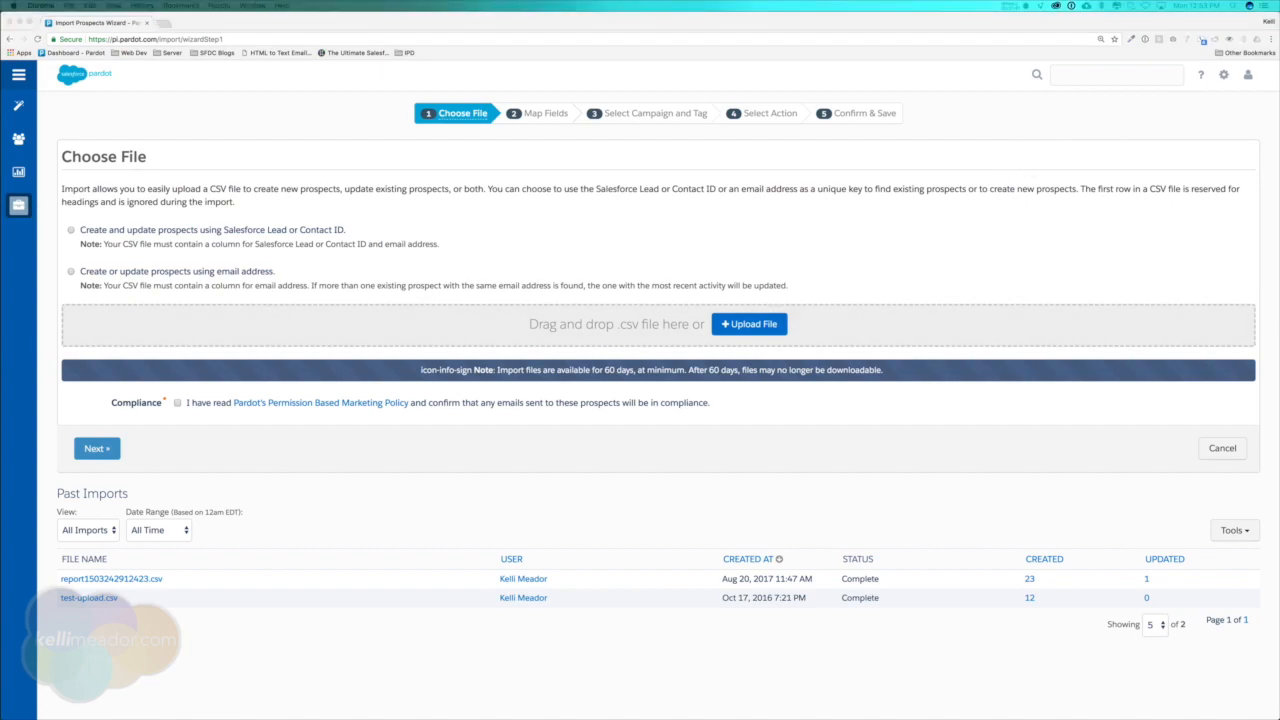
Upload report1503242912423.csv, match prospects by email address, accept the compliance statement and continue to field mapping.
{"action": "left_click_drag", "start_coordinate": [0, 440], "coordinate": [588, 330]}
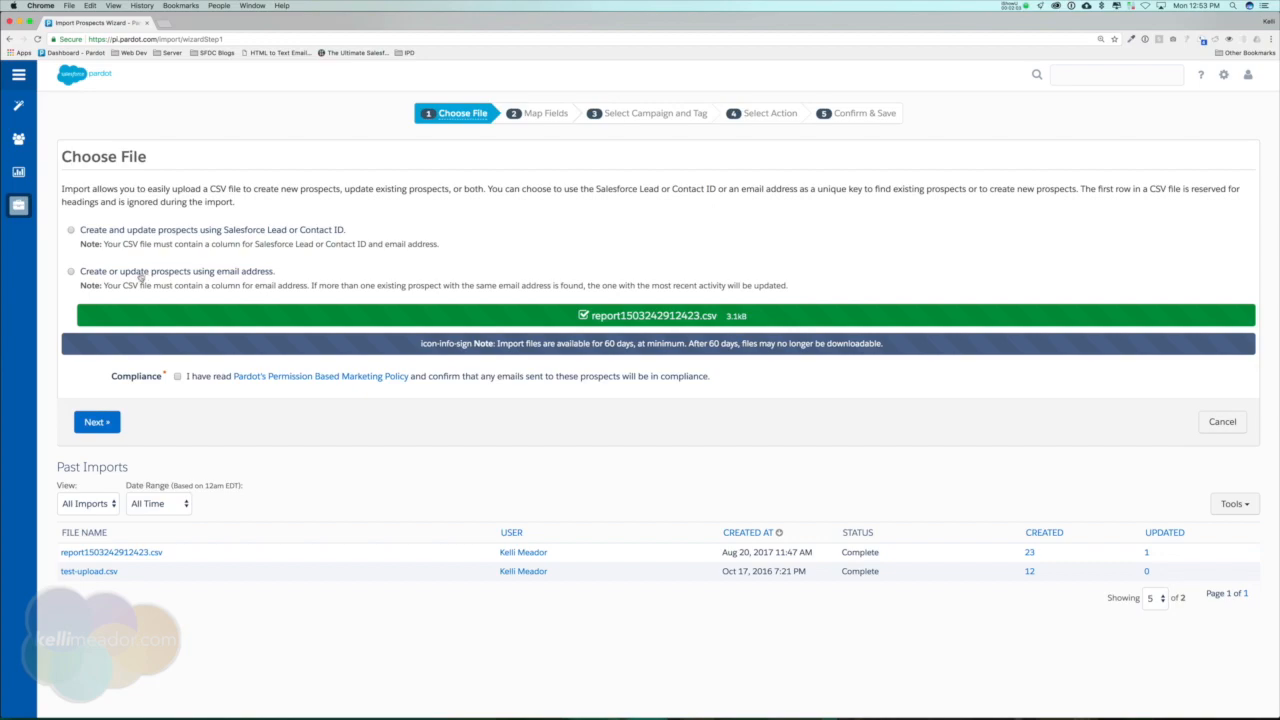
{"action": "left_click", "coordinate": [72, 273]}
{"action": "left_click", "coordinate": [177, 376]}
{"action": "left_click", "coordinate": [88, 425]}
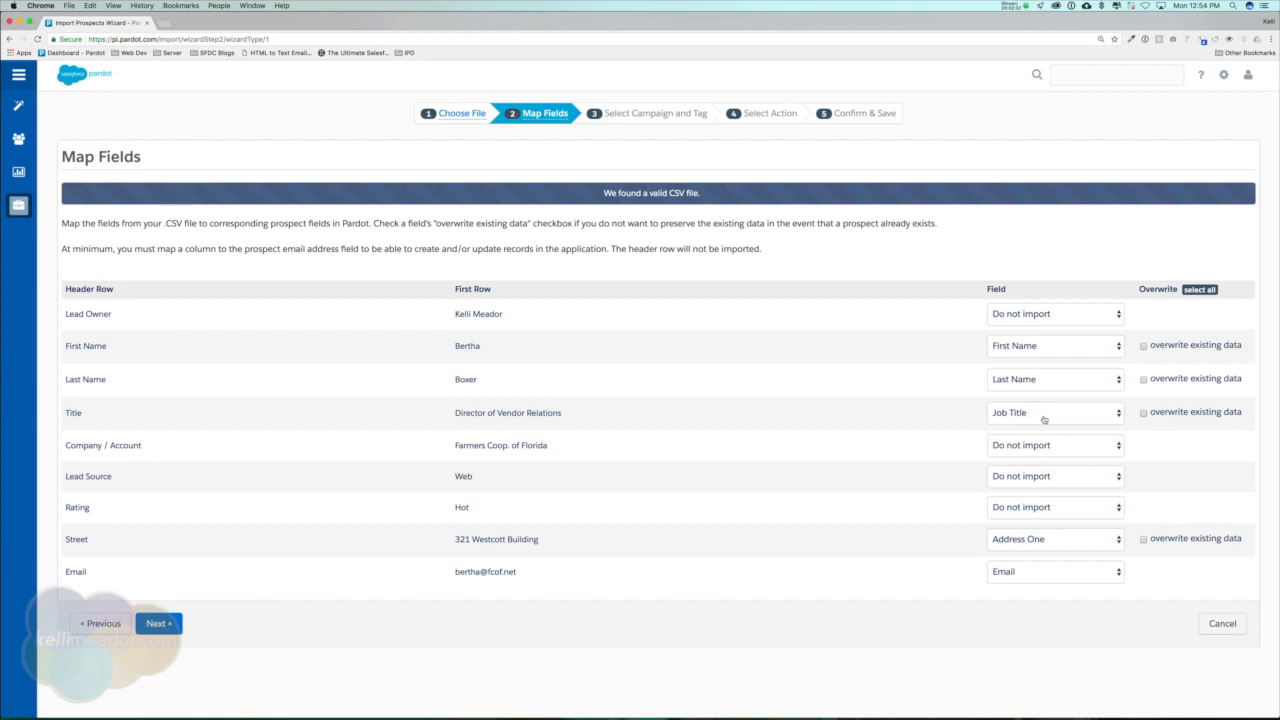
Map the Company / Account column to Company and the Lead Source column to Source.
{"action": "left_click", "coordinate": [1063, 451]}
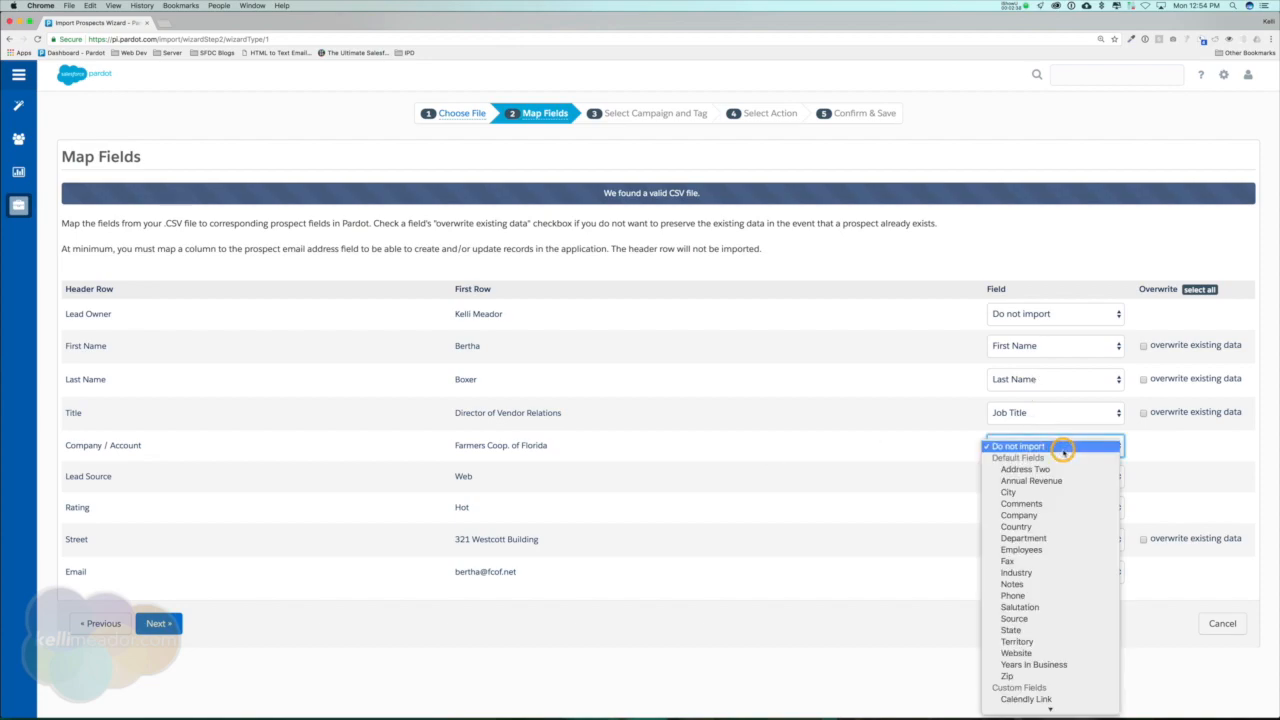
{"action": "left_click", "coordinate": [1036, 514]}
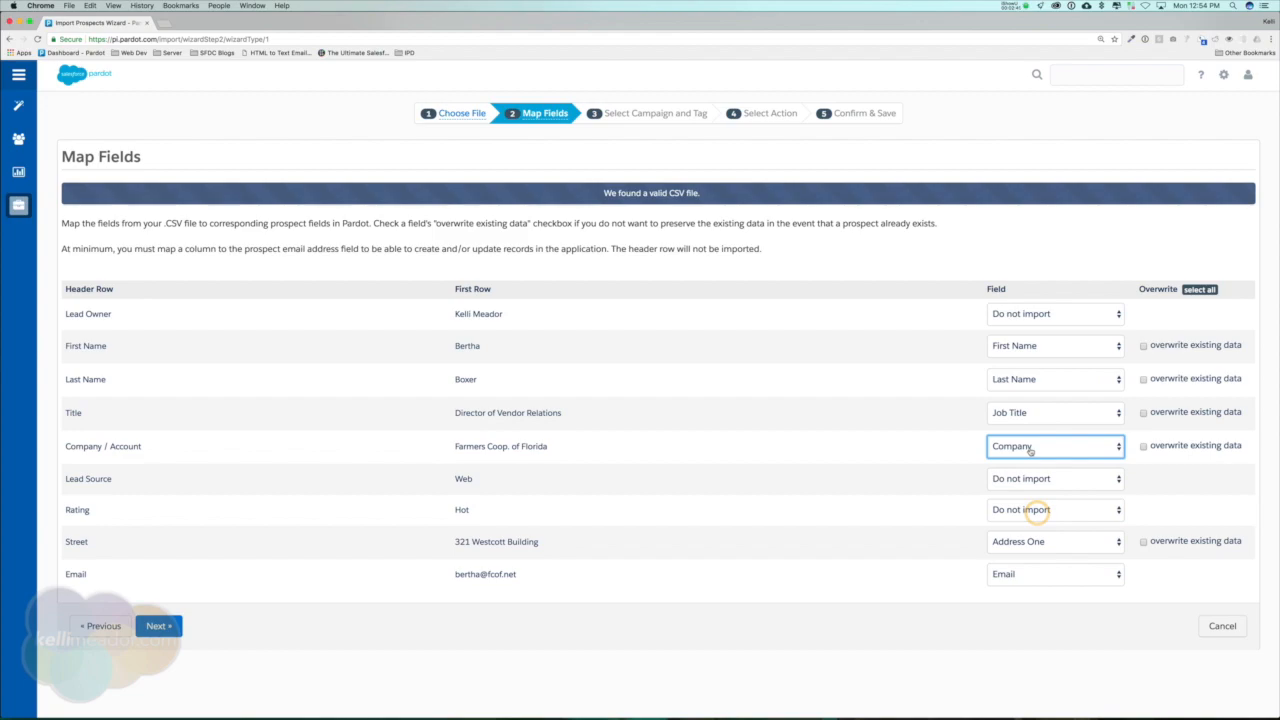
{"action": "left_click", "coordinate": [1077, 485]}
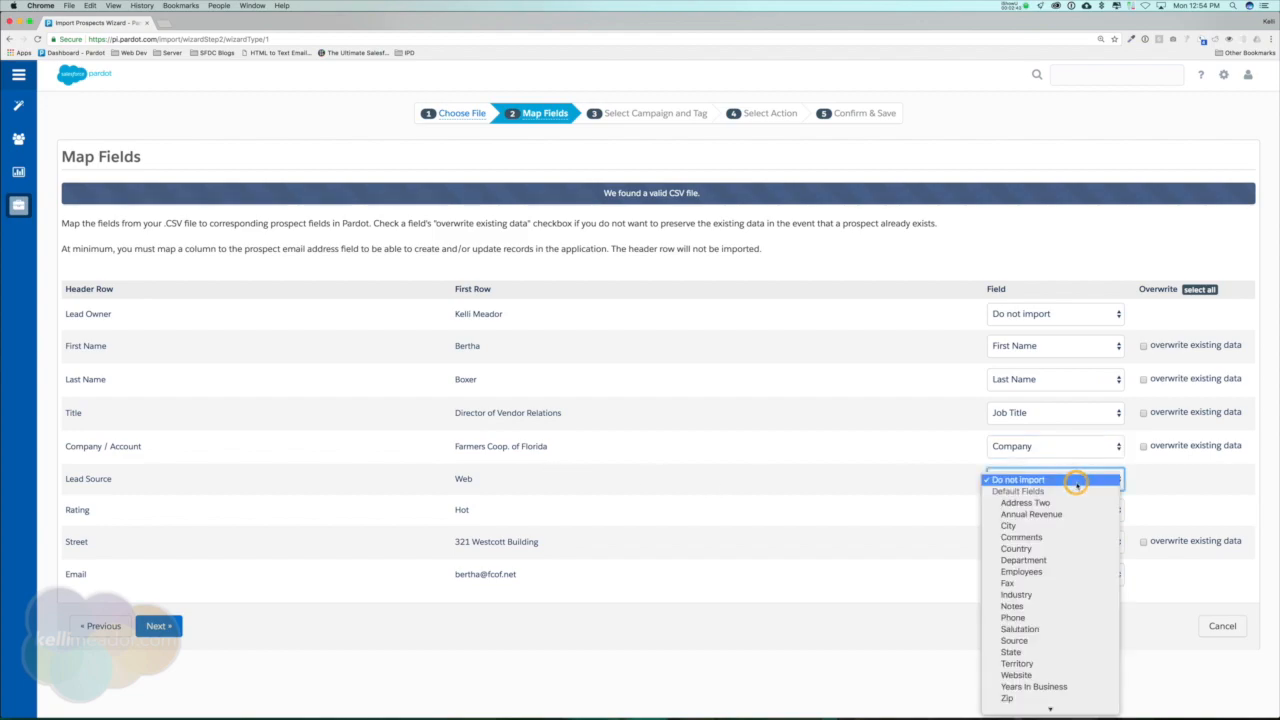
{"action": "left_click", "coordinate": [1056, 641]}
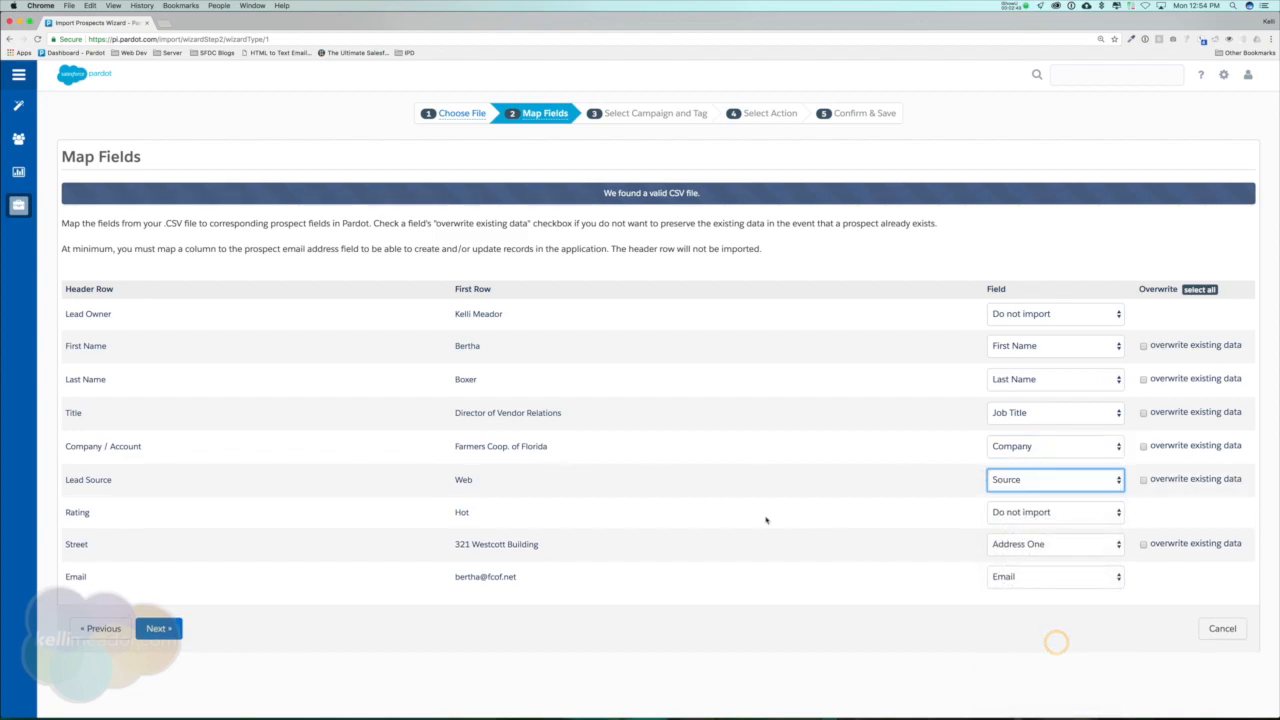
Check the field options for the Rating column, leave it as Do not import, and continue to campaign selection.
{"action": "left_click_drag", "start_coordinate": [65, 513], "coordinate": [200, 512]}
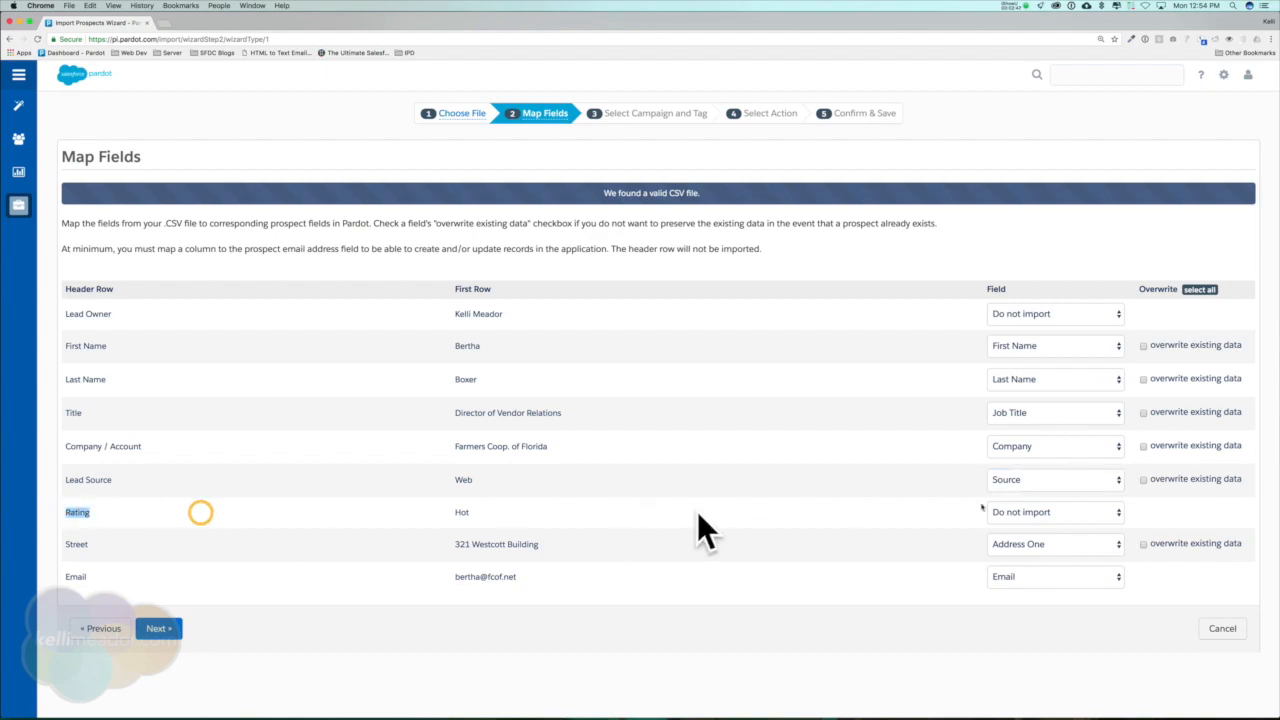
{"action": "left_click", "coordinate": [1056, 514]}
{"action": "scroll", "coordinate": [1056, 520], "scroll_direction": "down", "scroll_amount": 5}
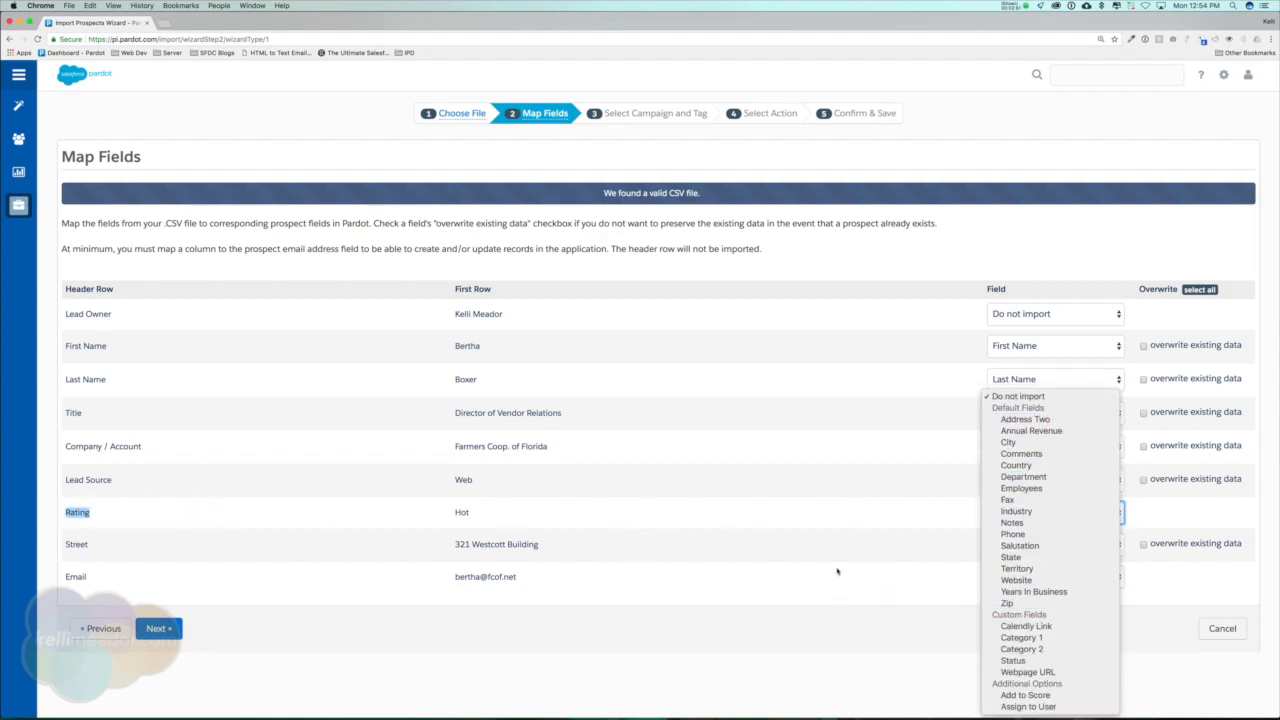
{"action": "left_click", "coordinate": [774, 504]}
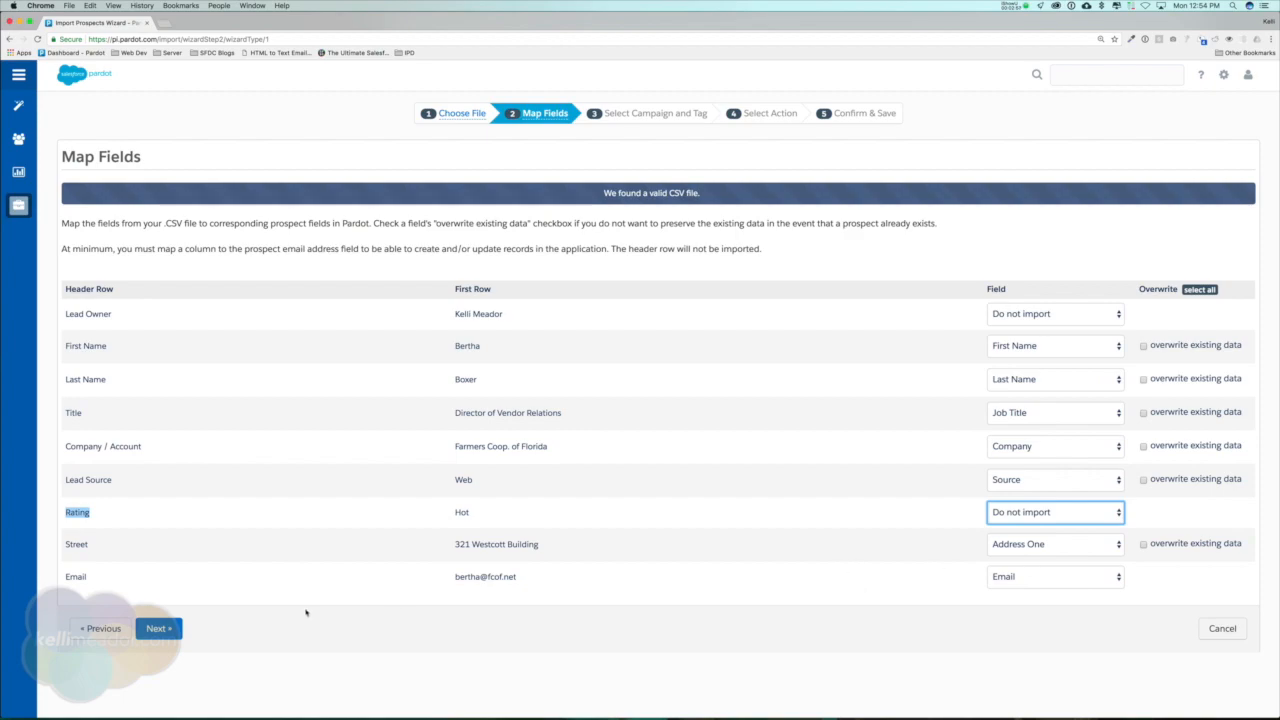
{"action": "left_click", "coordinate": [161, 632]}
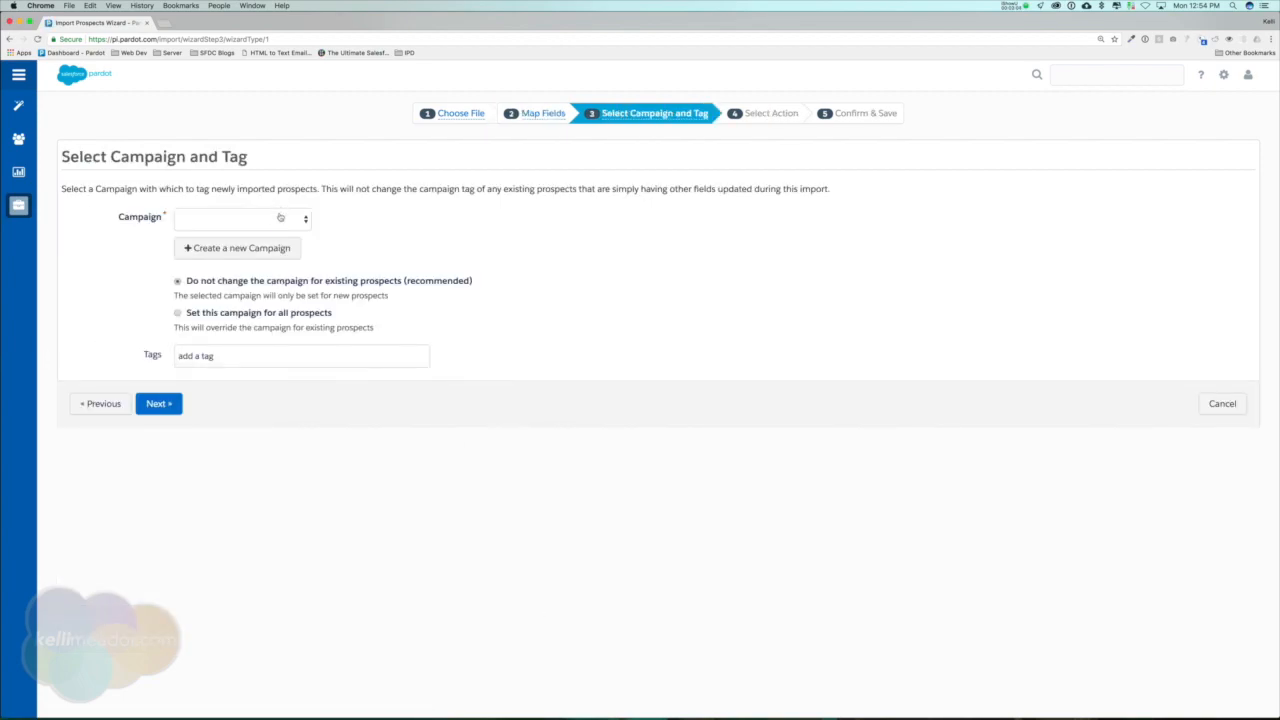
Assign the Trade Shows campaign and the tag dreamforce 2017, and proceed with the Import prospects and add to list(s) action.
{"action": "left_click", "coordinate": [281, 216]}
{"action": "left_click", "coordinate": [254, 288]}
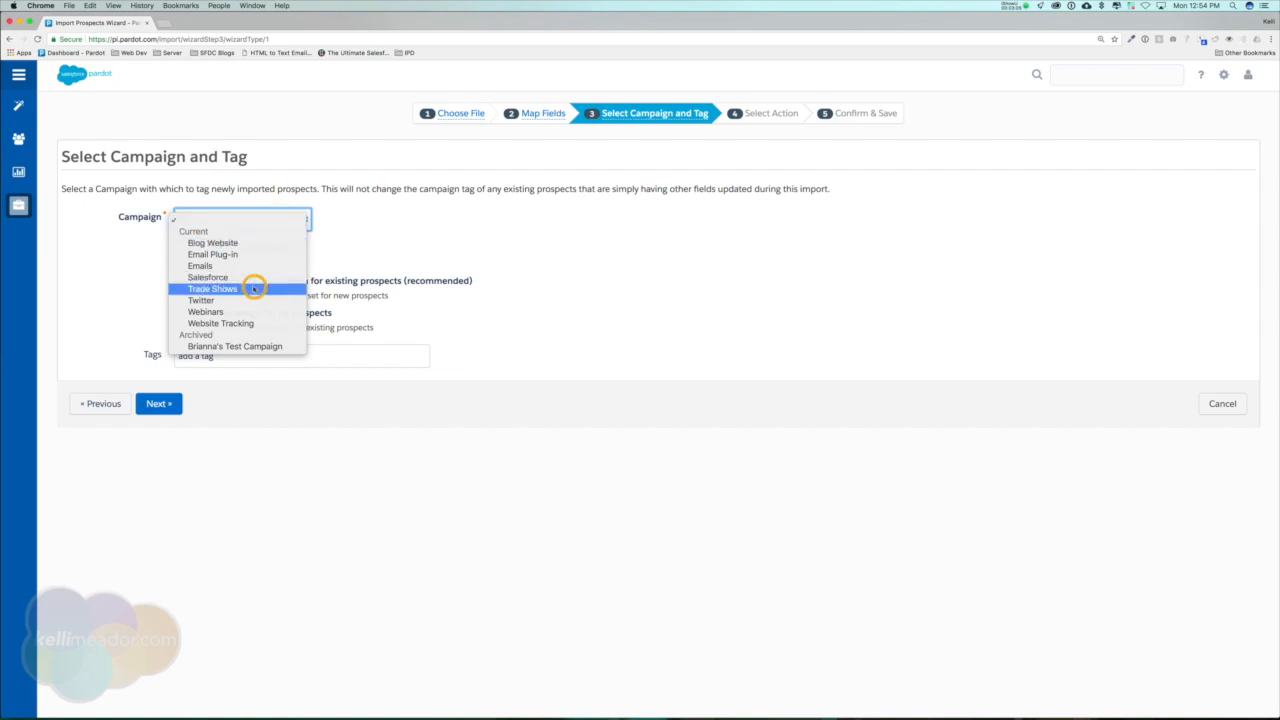
{"action": "left_click", "coordinate": [248, 349]}
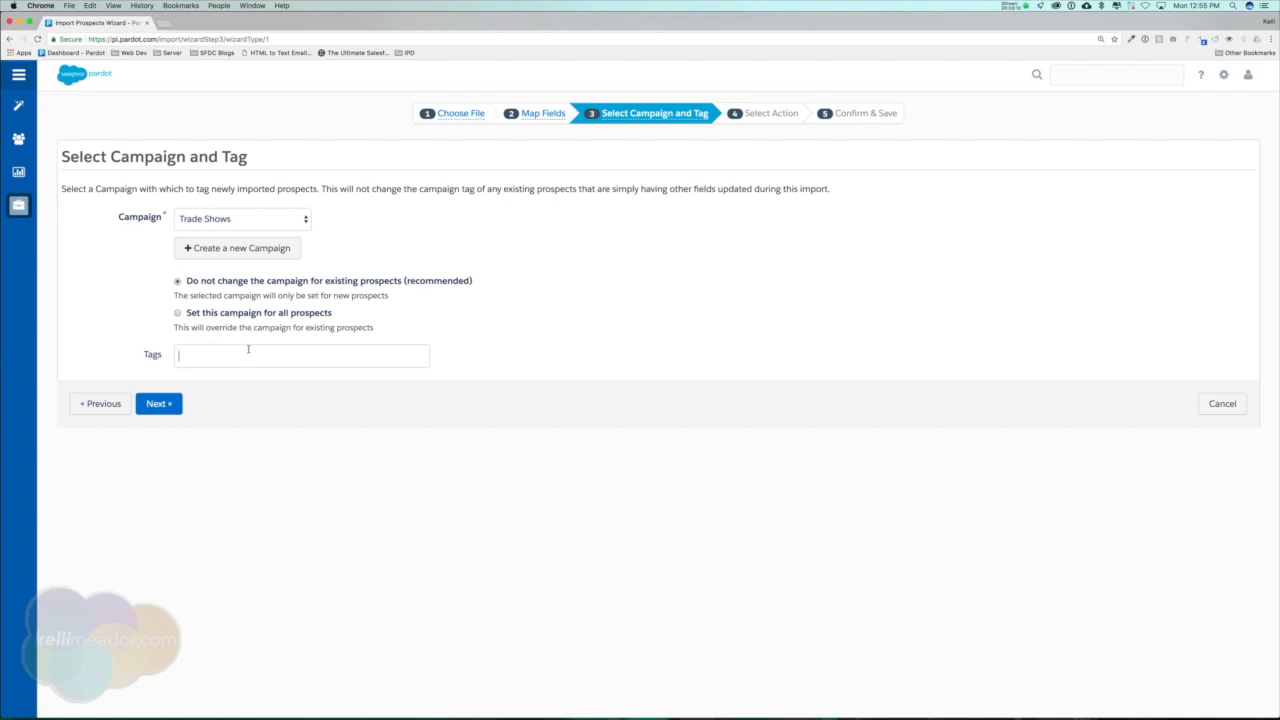
{"action": "type", "text": "dreamforce 2017"}
{"action": "key", "text": "Return"}
{"action": "left_click", "coordinate": [160, 404]}
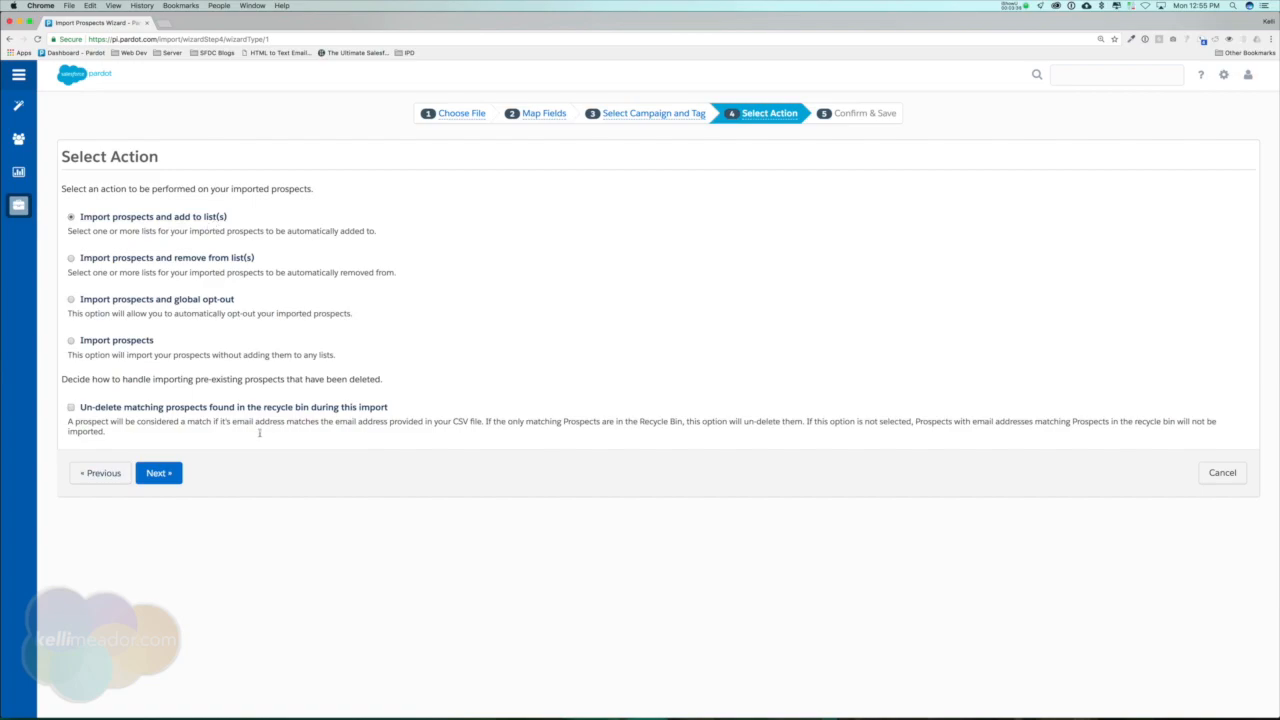
{"action": "left_click", "coordinate": [169, 476]}
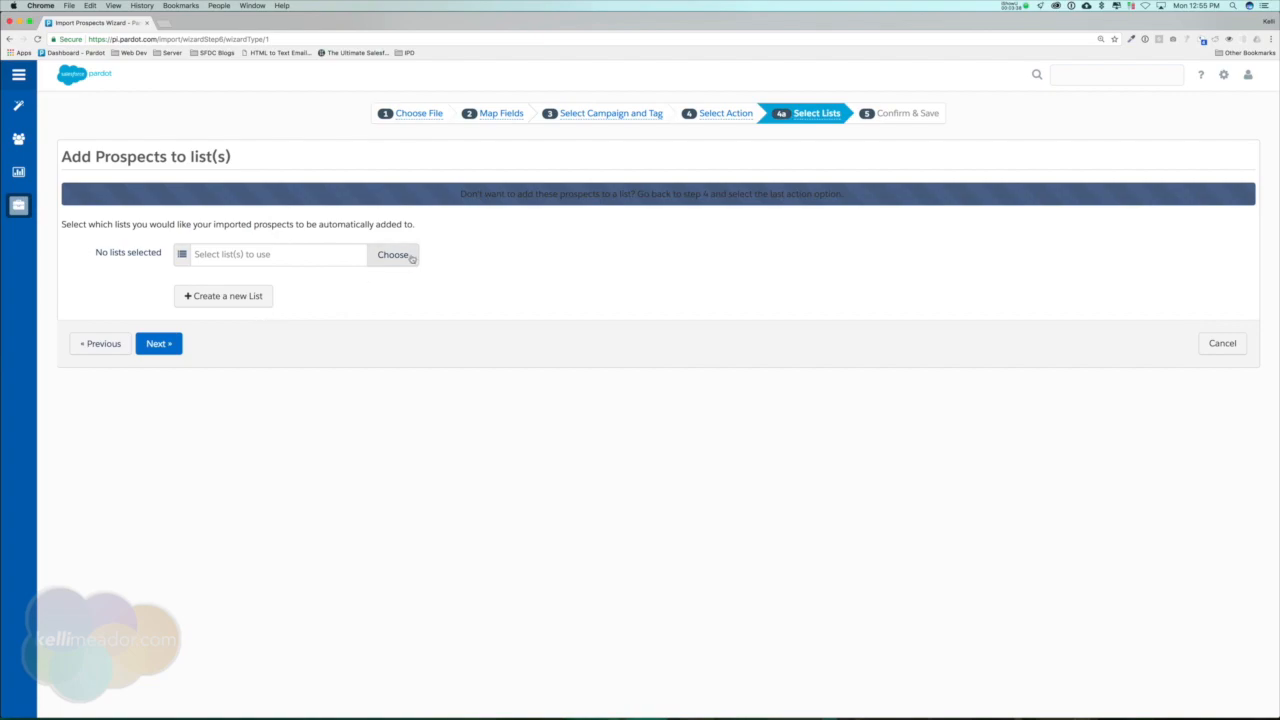
{"action": "left_click", "coordinate": [405, 254]}
{"action": "scroll", "coordinate": [531, 343], "scroll_direction": "down", "scroll_amount": 2}
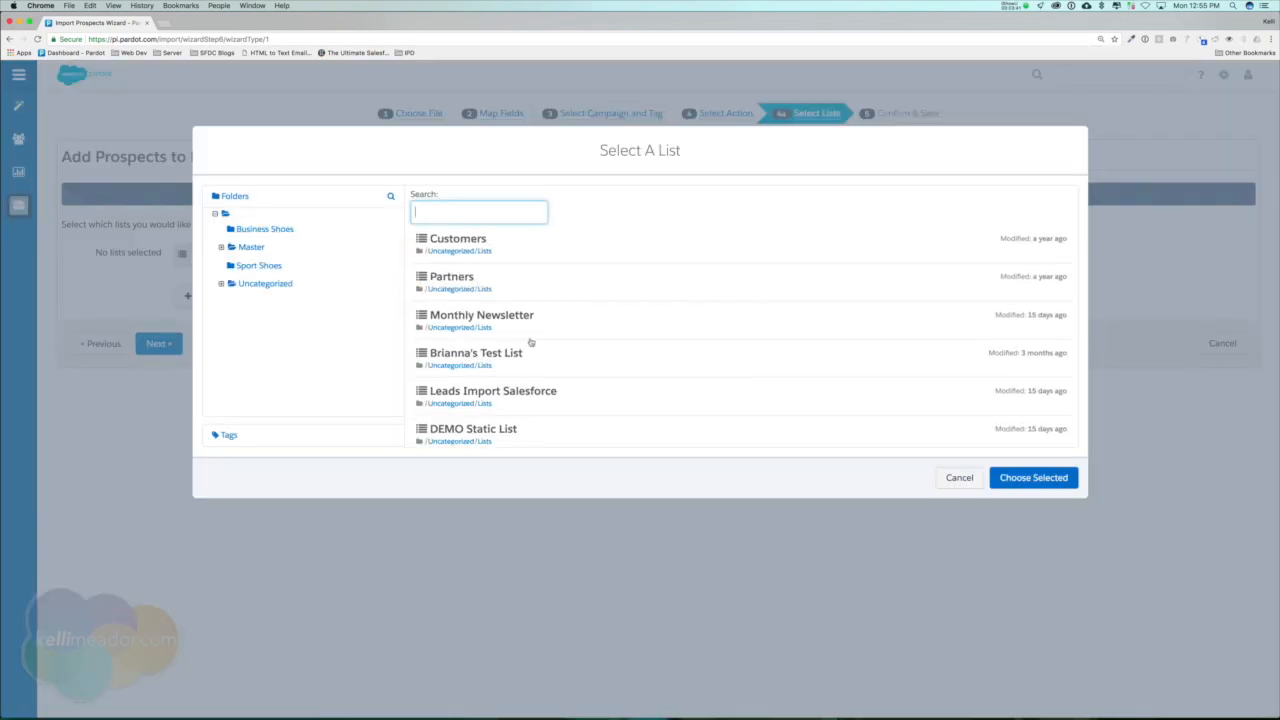
{"action": "scroll", "coordinate": [531, 342], "scroll_direction": "up", "scroll_amount": 2}
{"action": "left_click", "coordinate": [959, 477]}
Start a new list for the imported prospects and name it Partner A: Dreamforce List.
{"action": "left_click", "coordinate": [244, 299]}
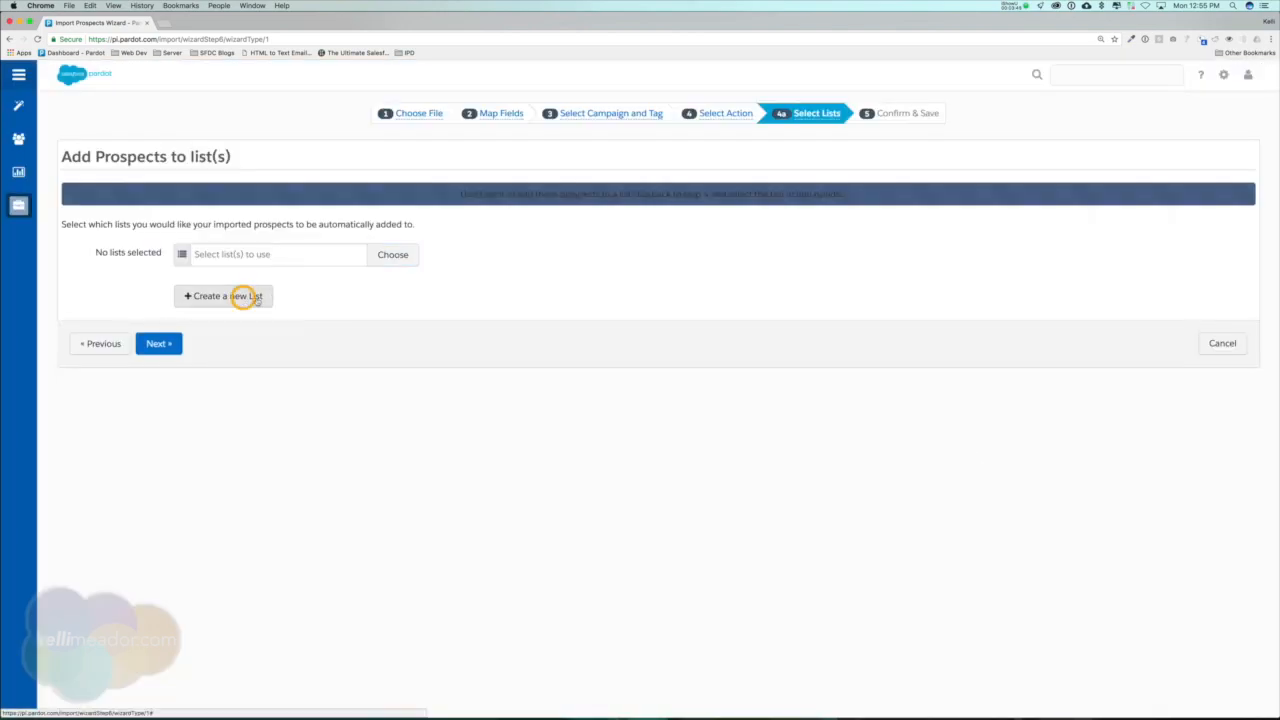
{"action": "left_click", "coordinate": [351, 430]}
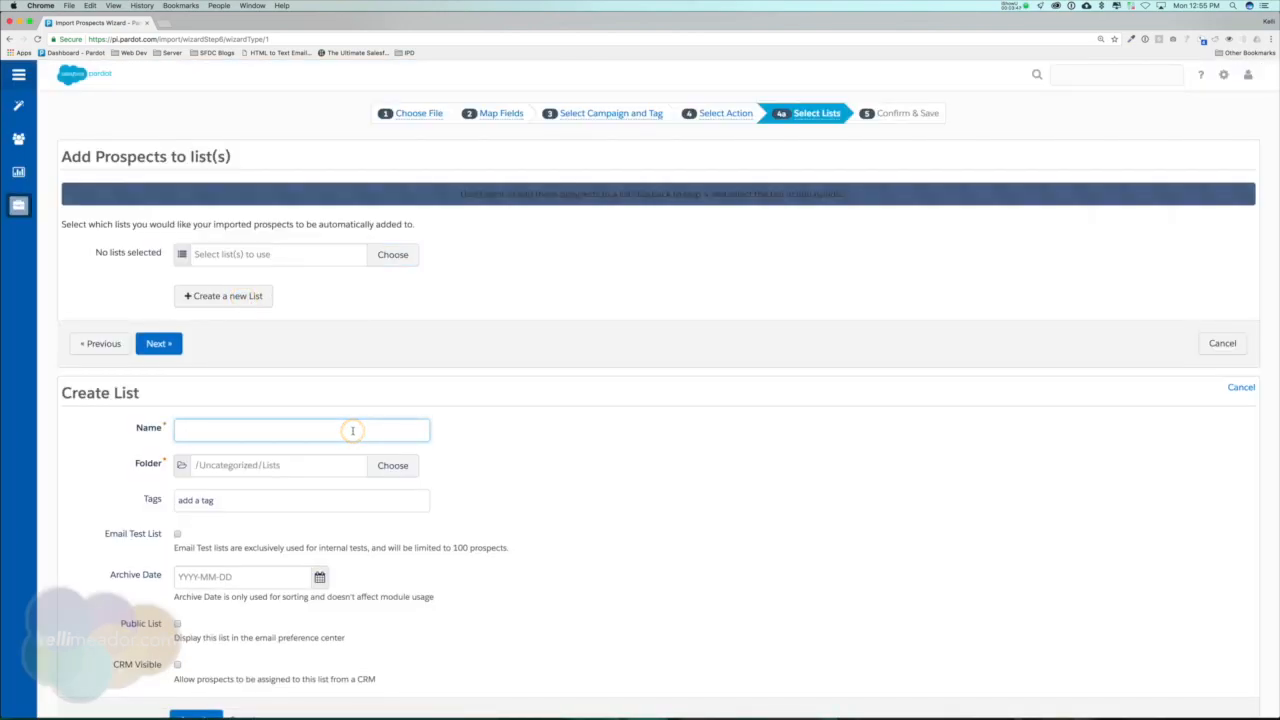
{"action": "type", "text": "Par"}
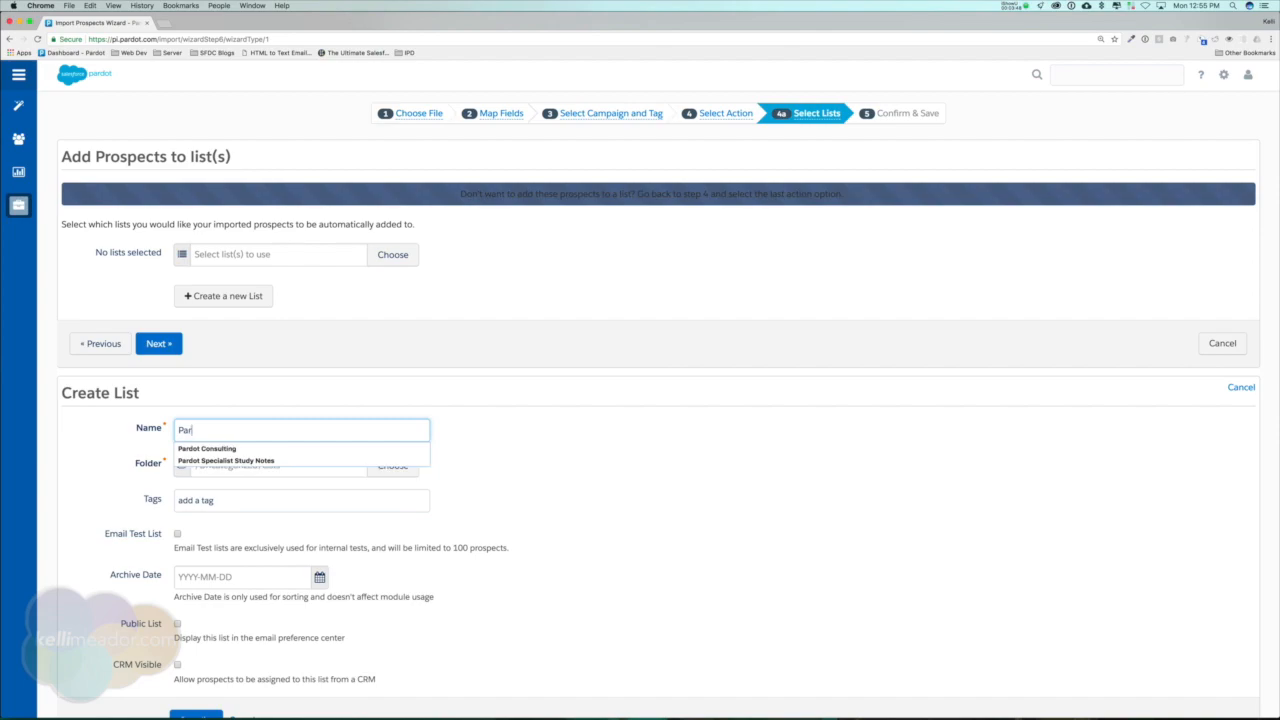
{"action": "type", "text": "tner A"}
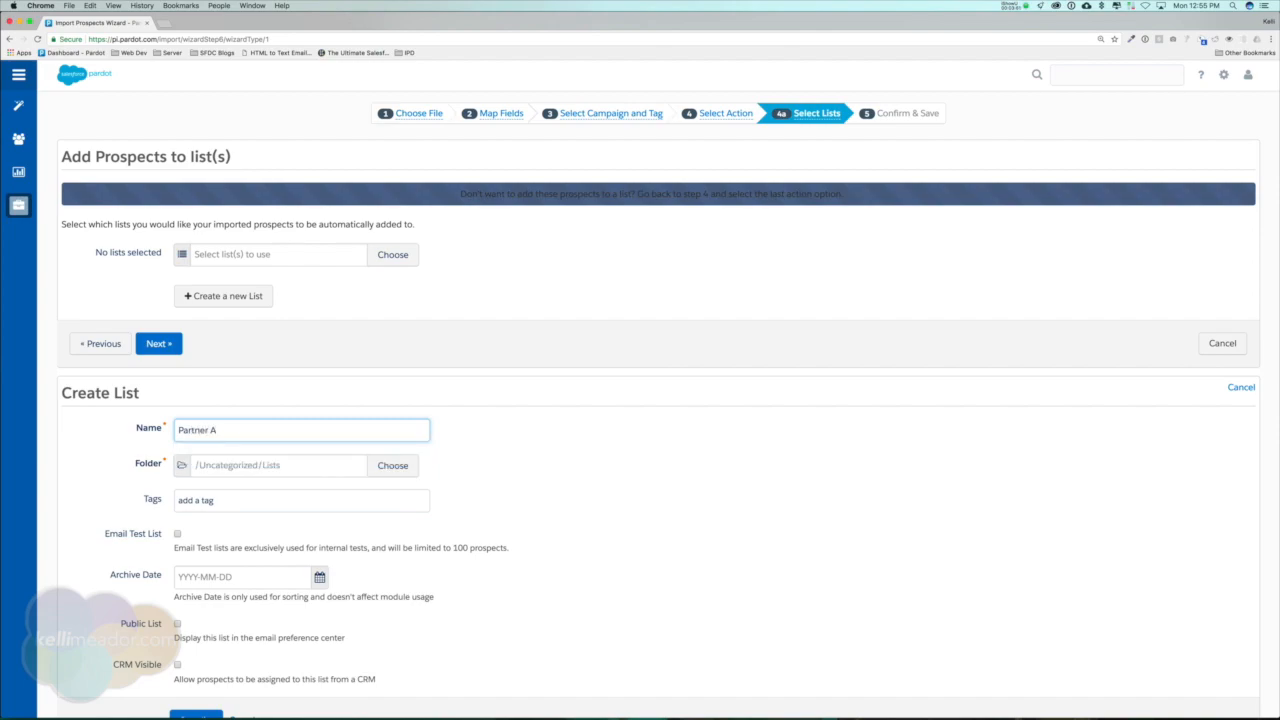
{"action": "type", "text": ": Dreamforce List"}
Set the new list's archive date to 2017-12-01 and save the list.
{"action": "scroll", "coordinate": [473, 480], "scroll_direction": "down", "scroll_amount": 1}
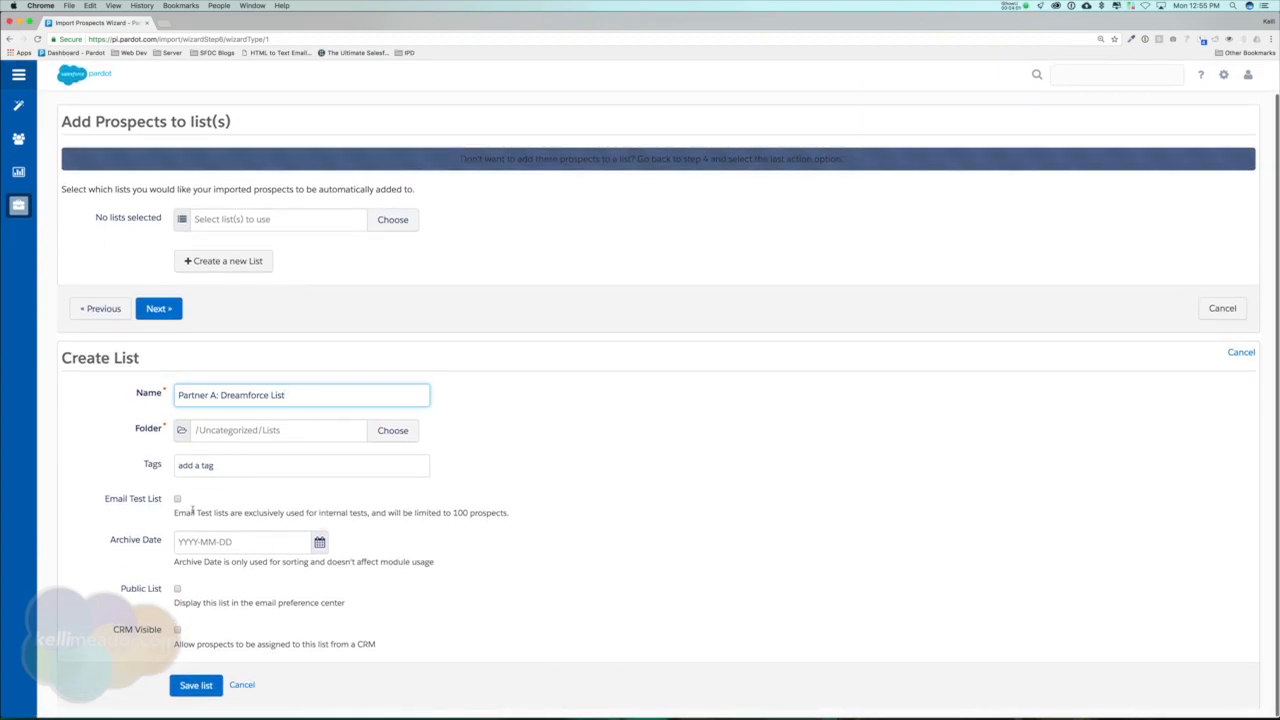
{"action": "left_click", "coordinate": [318, 544]}
{"action": "left_click", "coordinate": [300, 574]}
{"action": "left_click", "coordinate": [300, 574]}
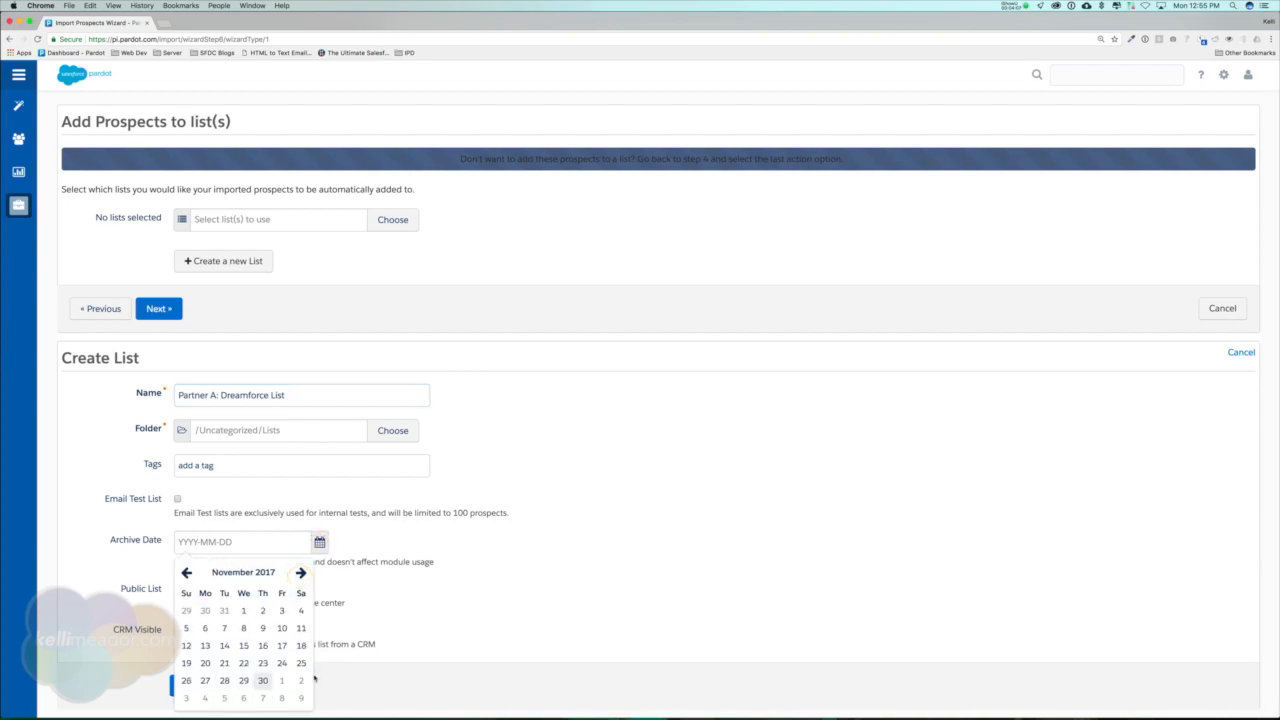
{"action": "left_click", "coordinate": [281, 681]}
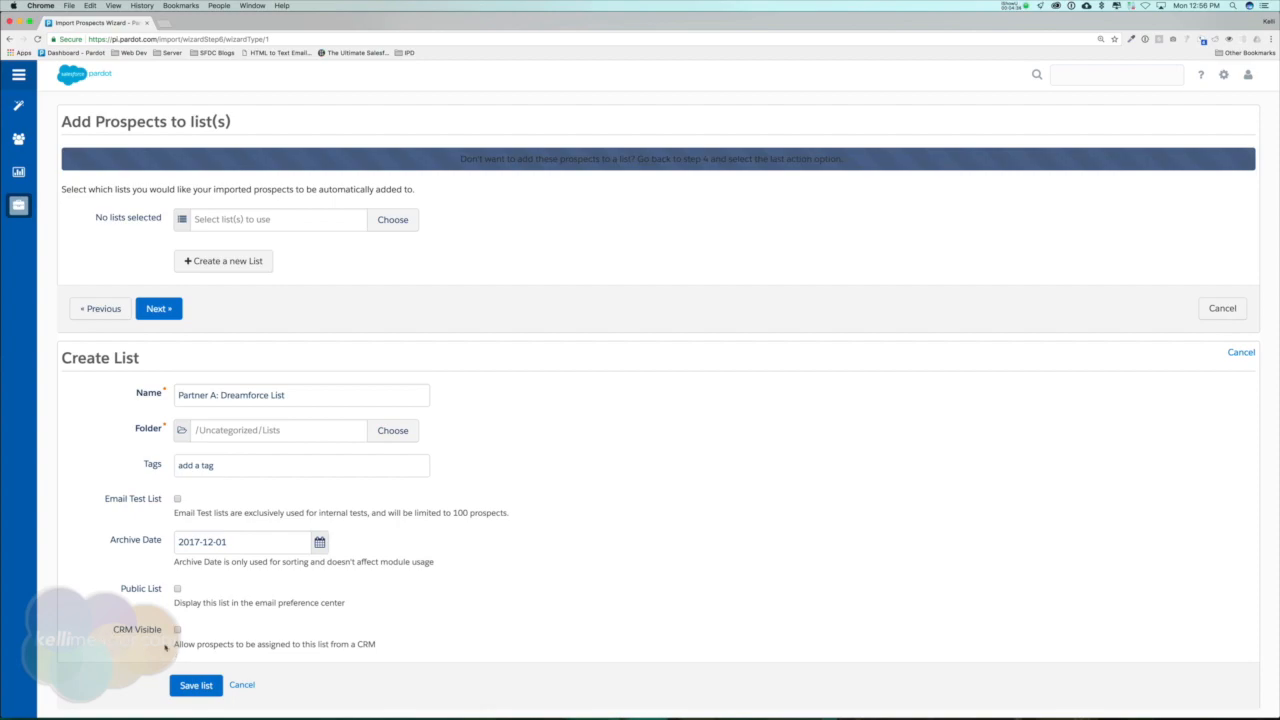
{"action": "left_click", "coordinate": [195, 688]}
{"action": "left_click", "coordinate": [196, 689]}
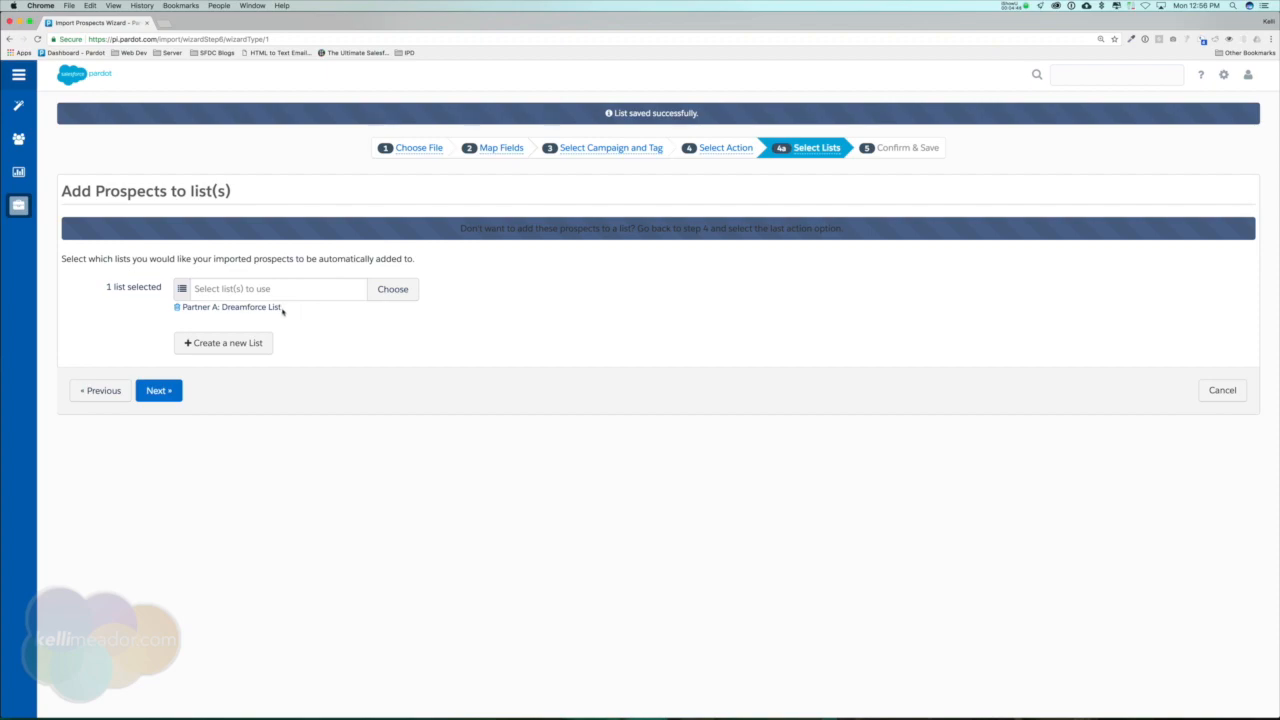
Add the Monthly Newsletter list to the selected lists, and confirm and save the prospect import.
{"action": "left_click", "coordinate": [386, 289]}
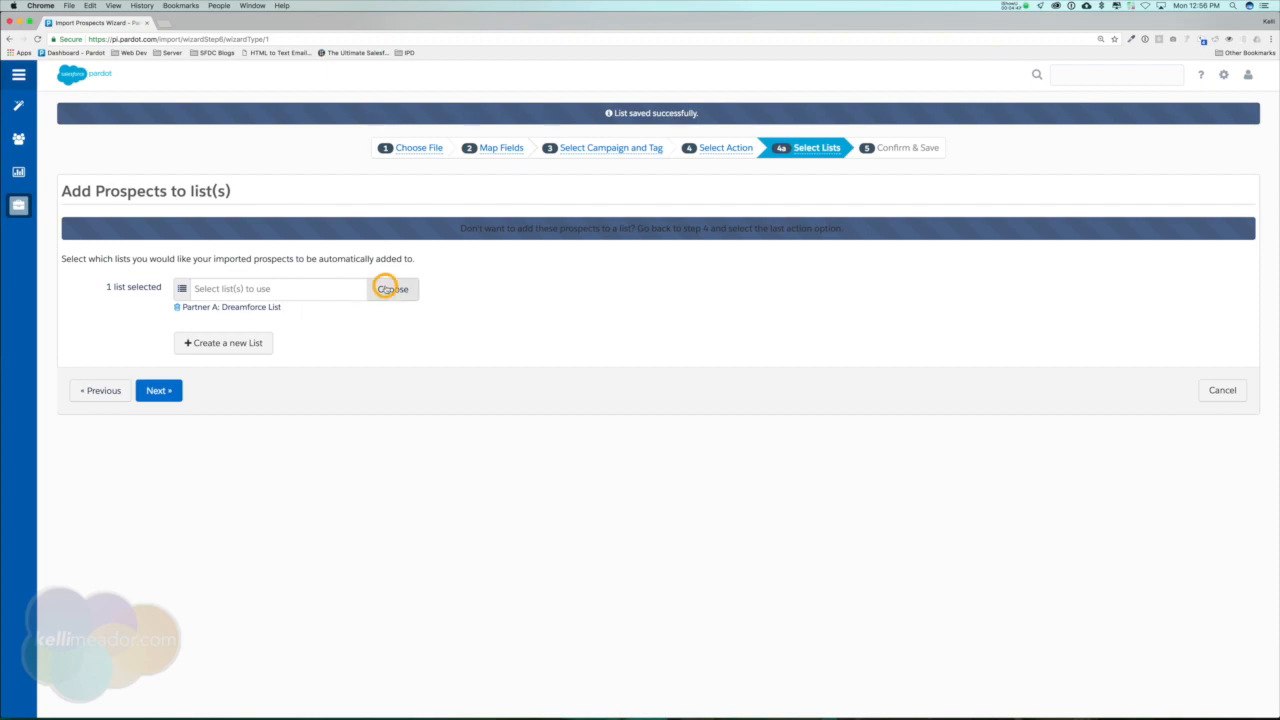
{"action": "left_click", "coordinate": [530, 318]}
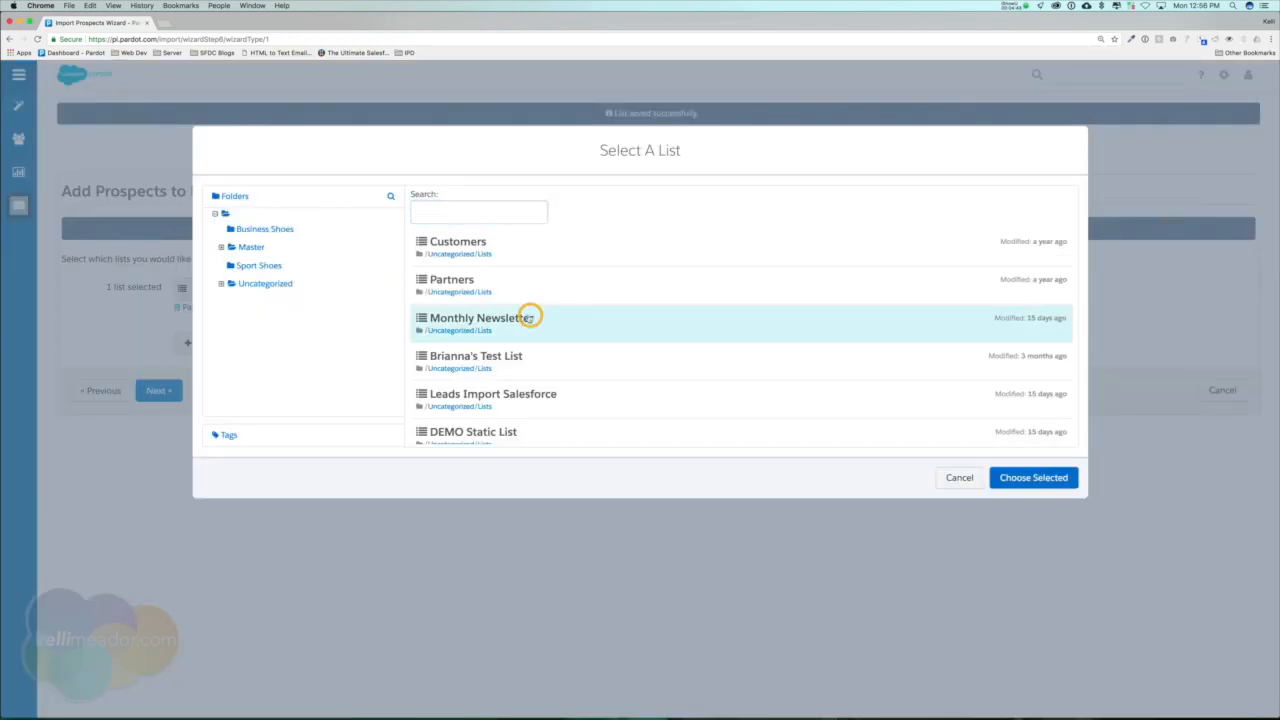
{"action": "left_click", "coordinate": [1030, 477]}
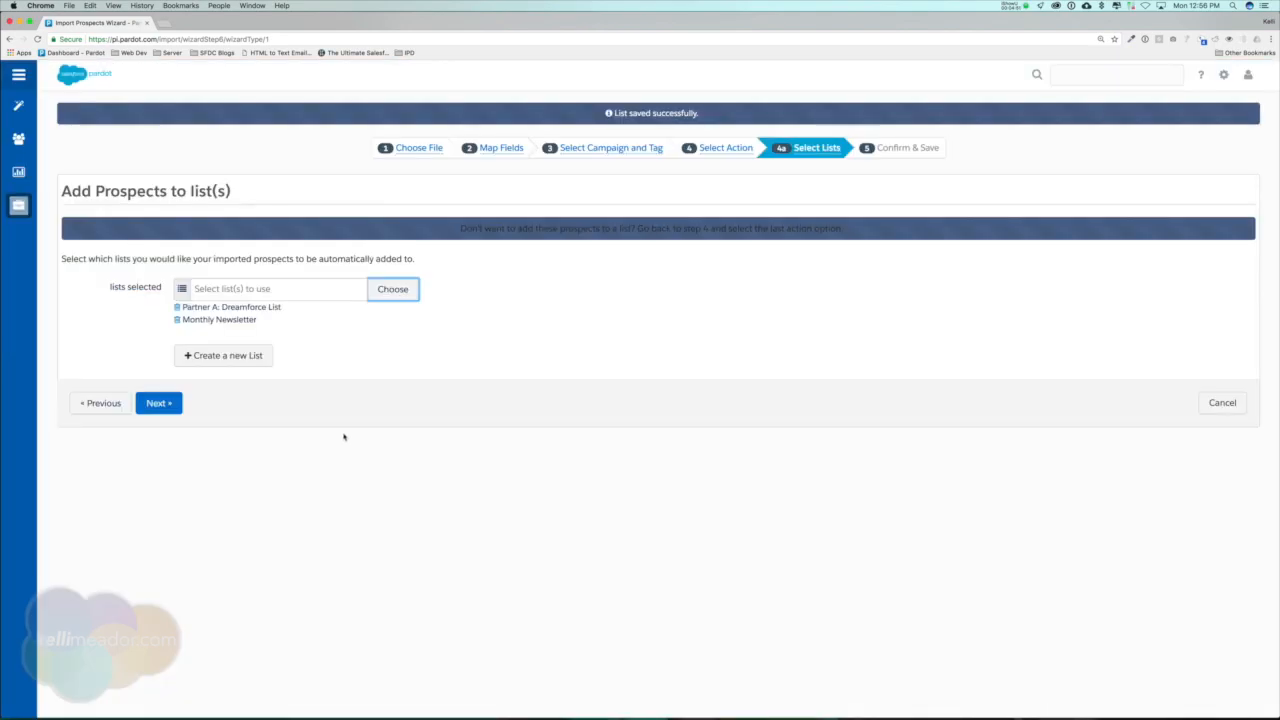
{"action": "left_click", "coordinate": [170, 403]}
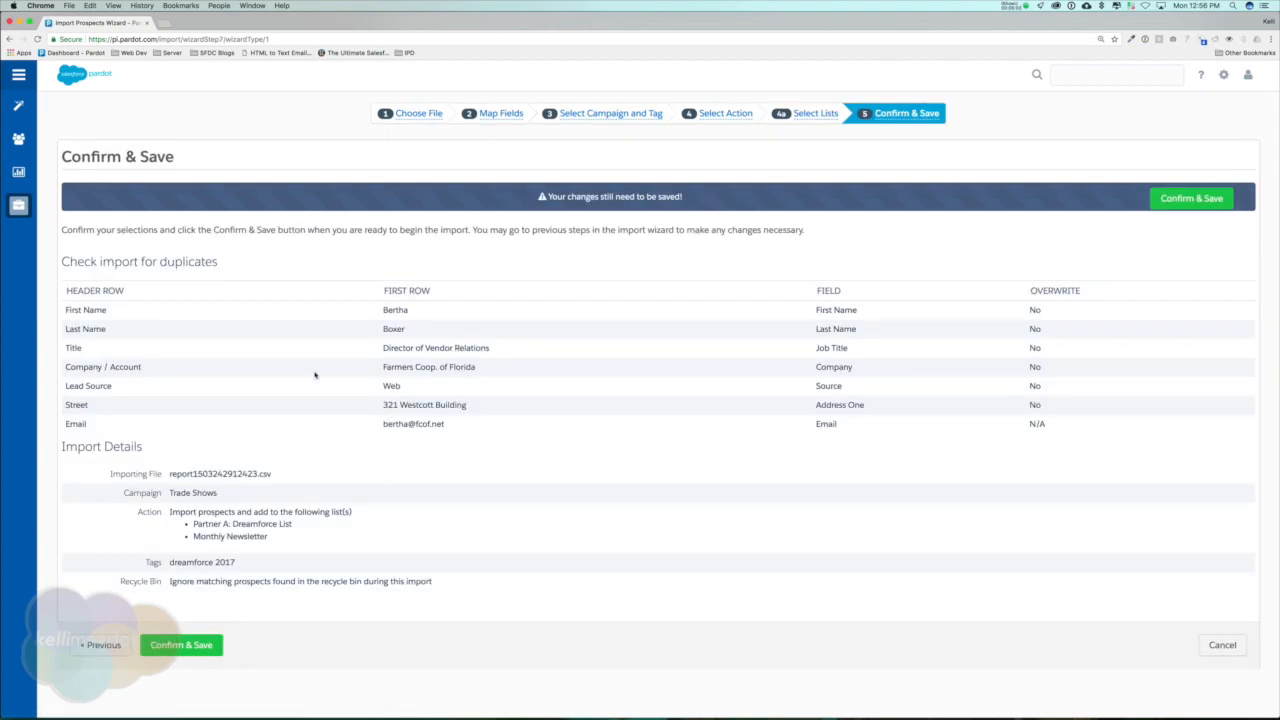
{"action": "left_click", "coordinate": [212, 645]}
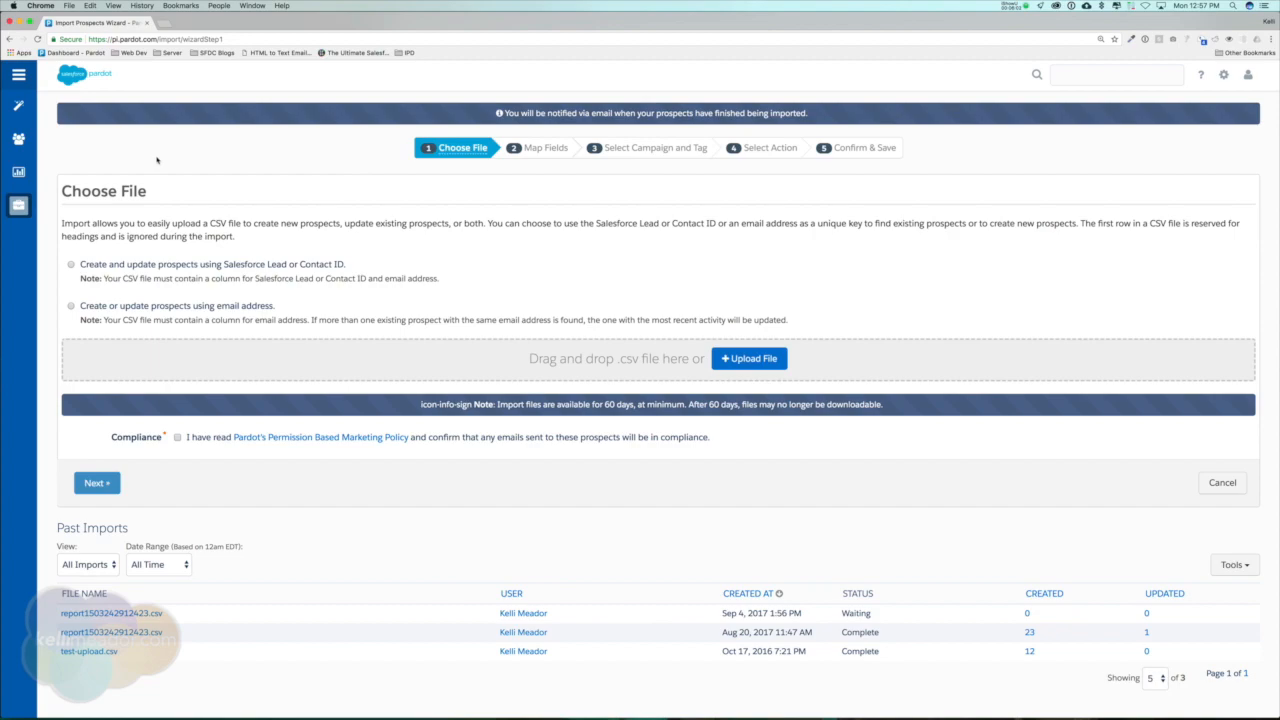
Start a new landing page and name it Dreamforce 2017.
{"action": "mouse_move", "coordinate": [8, 102]}
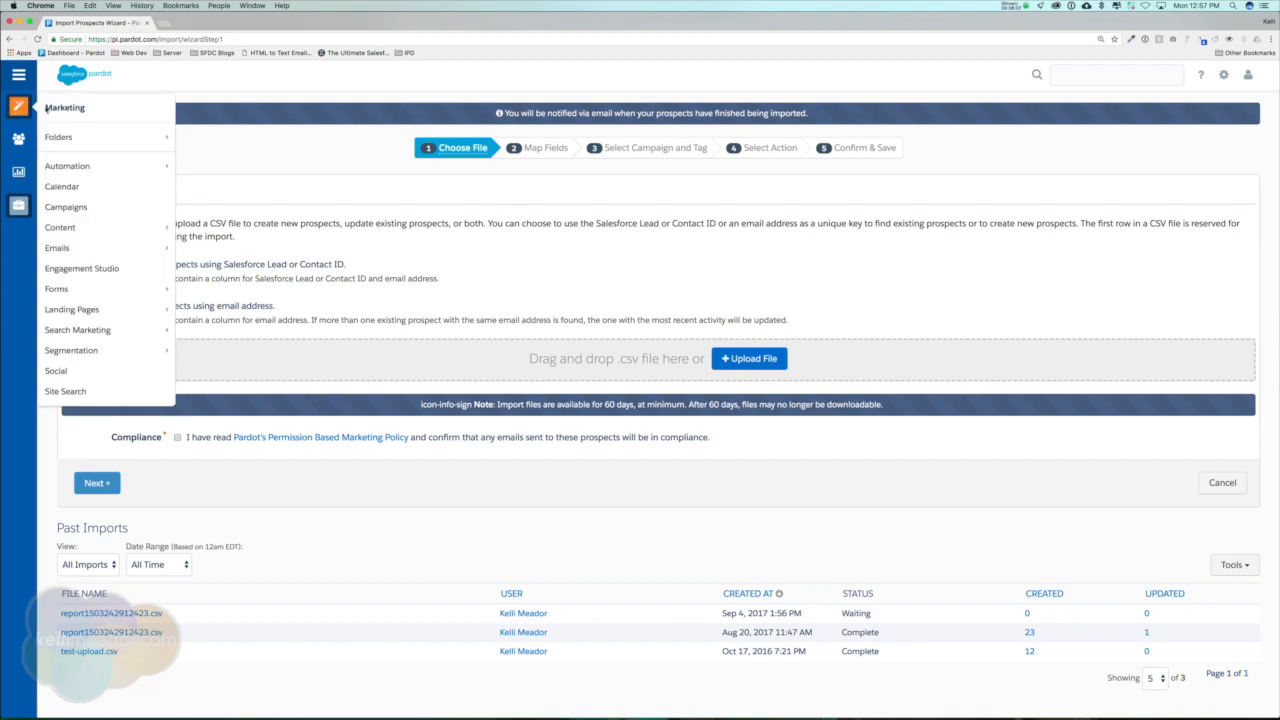
{"action": "mouse_move", "coordinate": [110, 309]}
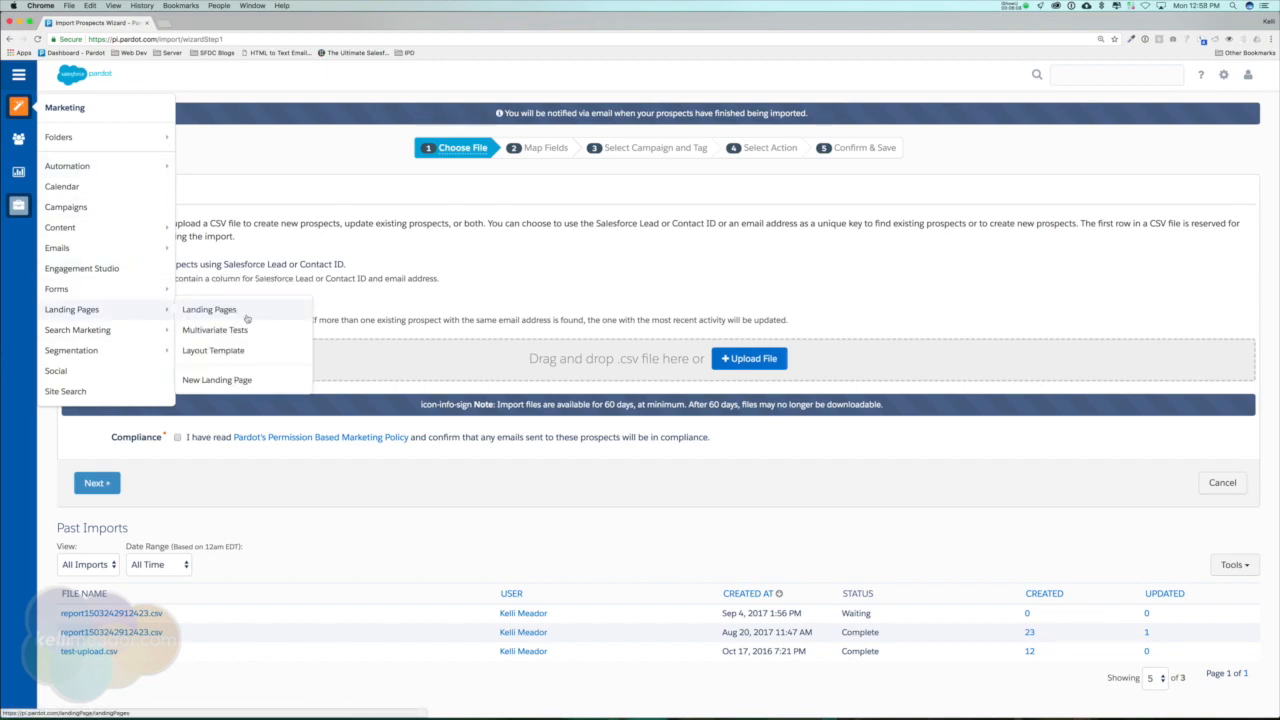
{"action": "left_click", "coordinate": [244, 380]}
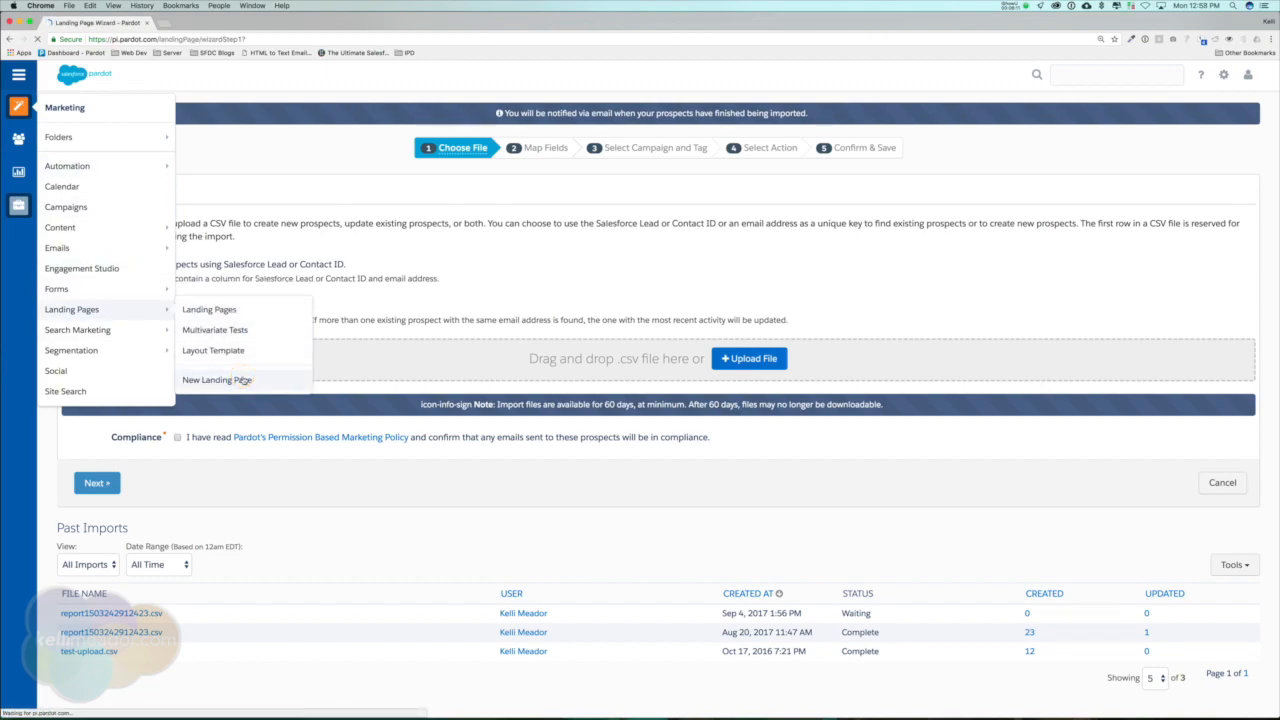
{"action": "left_click", "coordinate": [207, 211]}
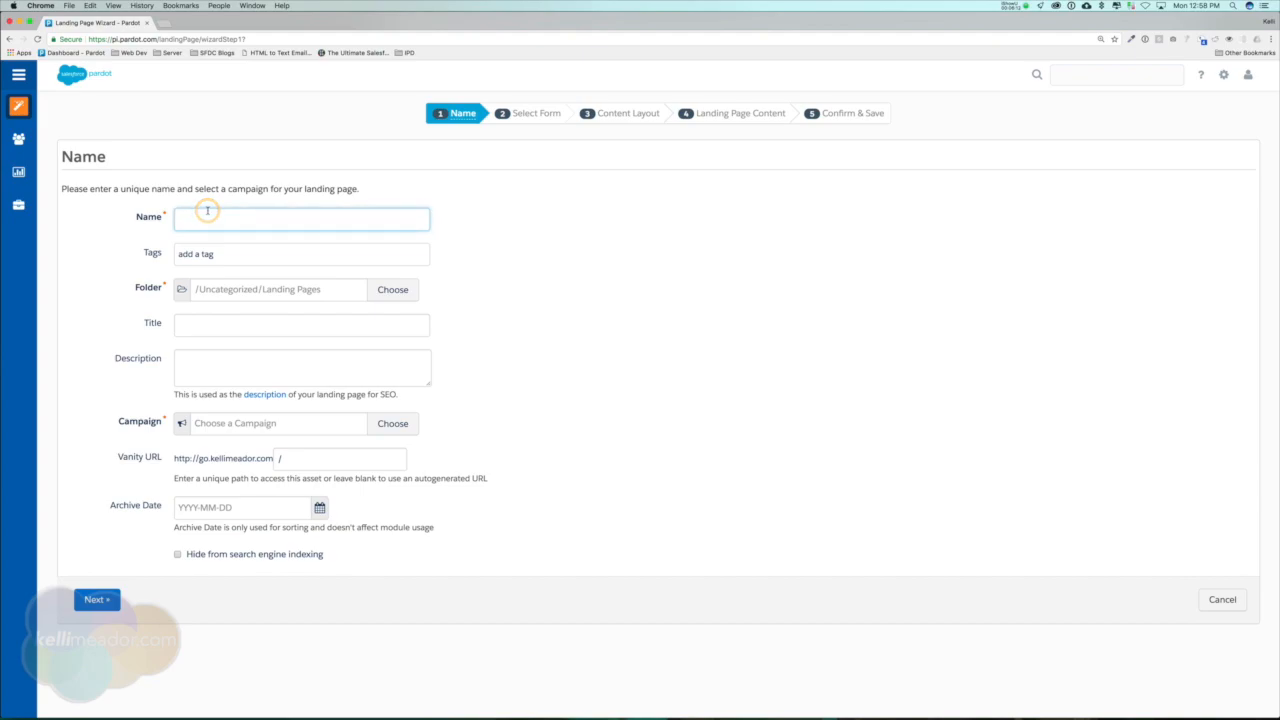
{"action": "type", "text": "Dreamforce 2017"}
Set the landing page title to Pardot Audit and an iPad Pro.
{"action": "left_click", "coordinate": [211, 324]}
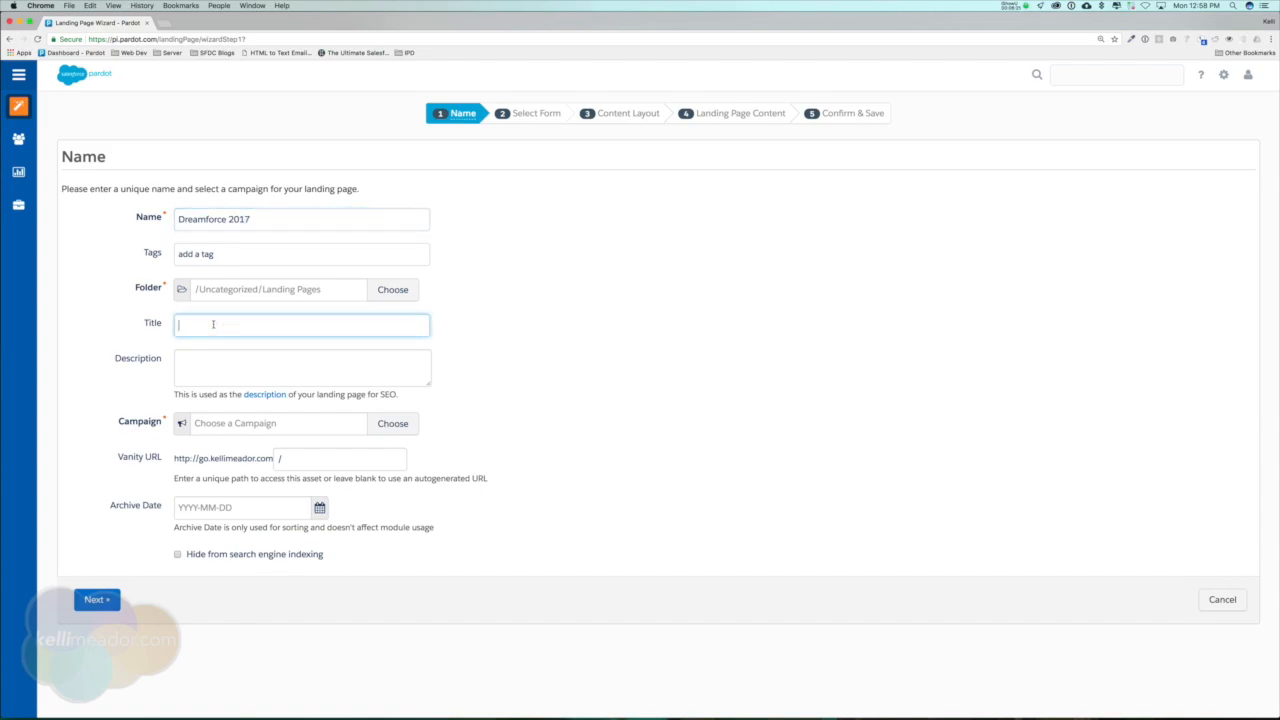
{"action": "type", "text": "Pardot Audit and a n iPad Pro"}
Enter the landing page description "sign up for a free pardot audit and enter to win an ipad pro".
{"action": "left_click", "coordinate": [309, 364]}
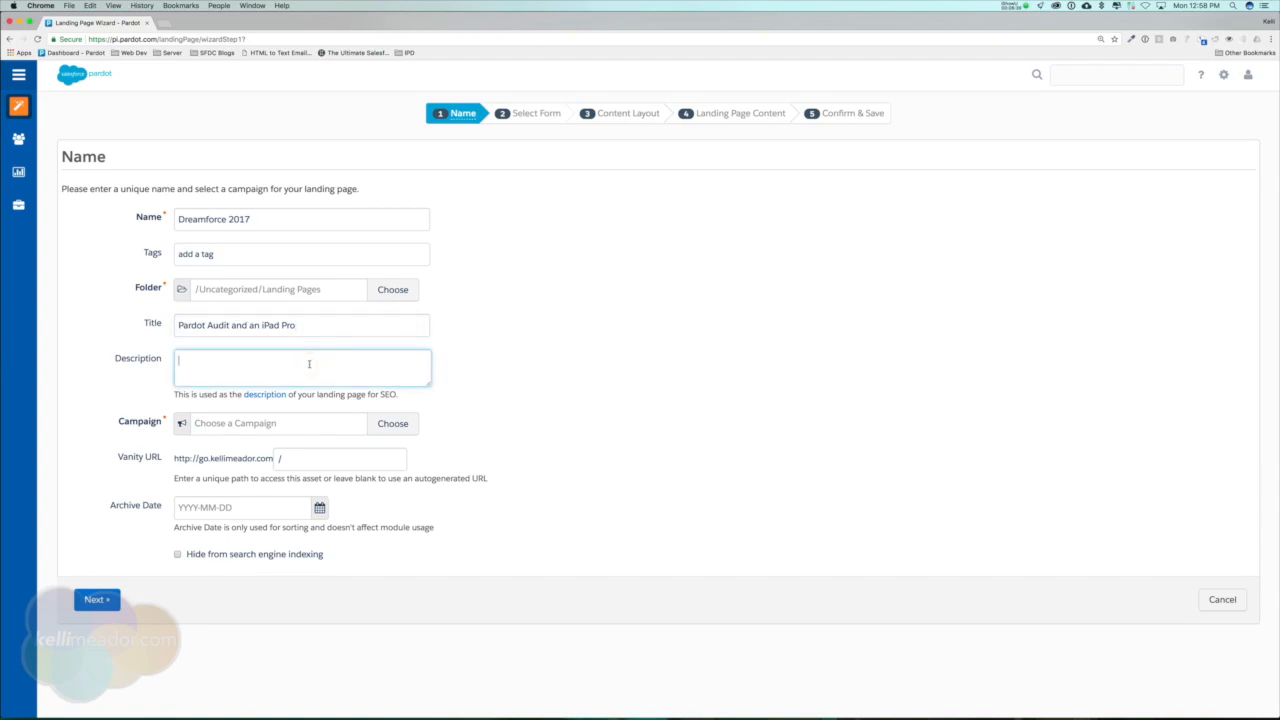
{"action": "type", "text": "sign up for a free pardot audit and enter to win a n ipad pro"}
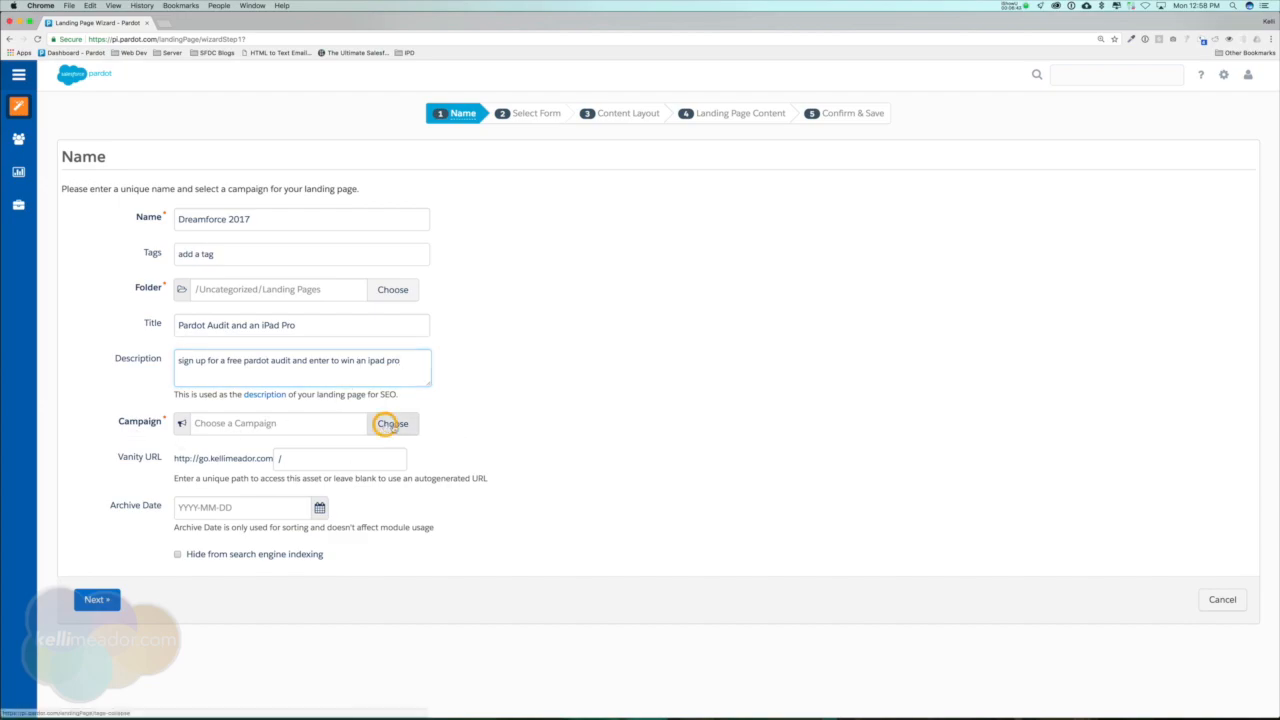
Assign the Trade Shows campaign to the landing page.
{"action": "left_click", "coordinate": [388, 423]}
{"action": "scroll", "coordinate": [524, 361], "scroll_direction": "down", "scroll_amount": 3}
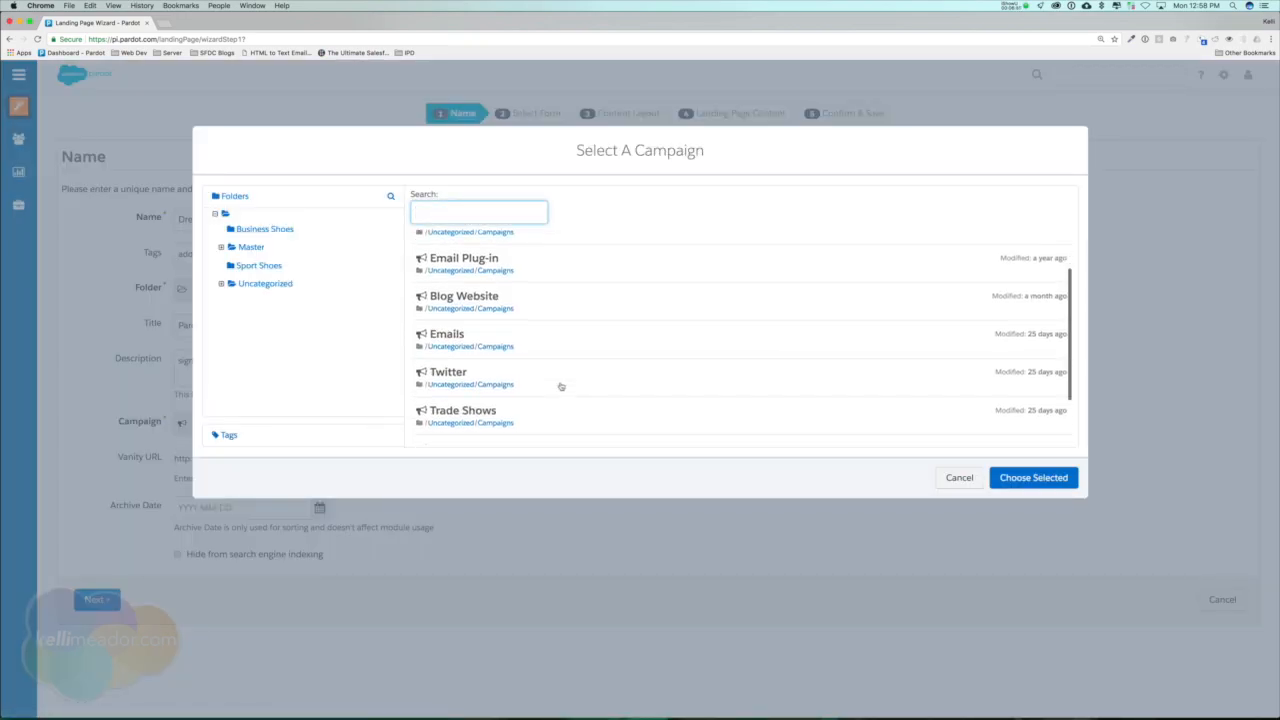
{"action": "left_click", "coordinate": [495, 343]}
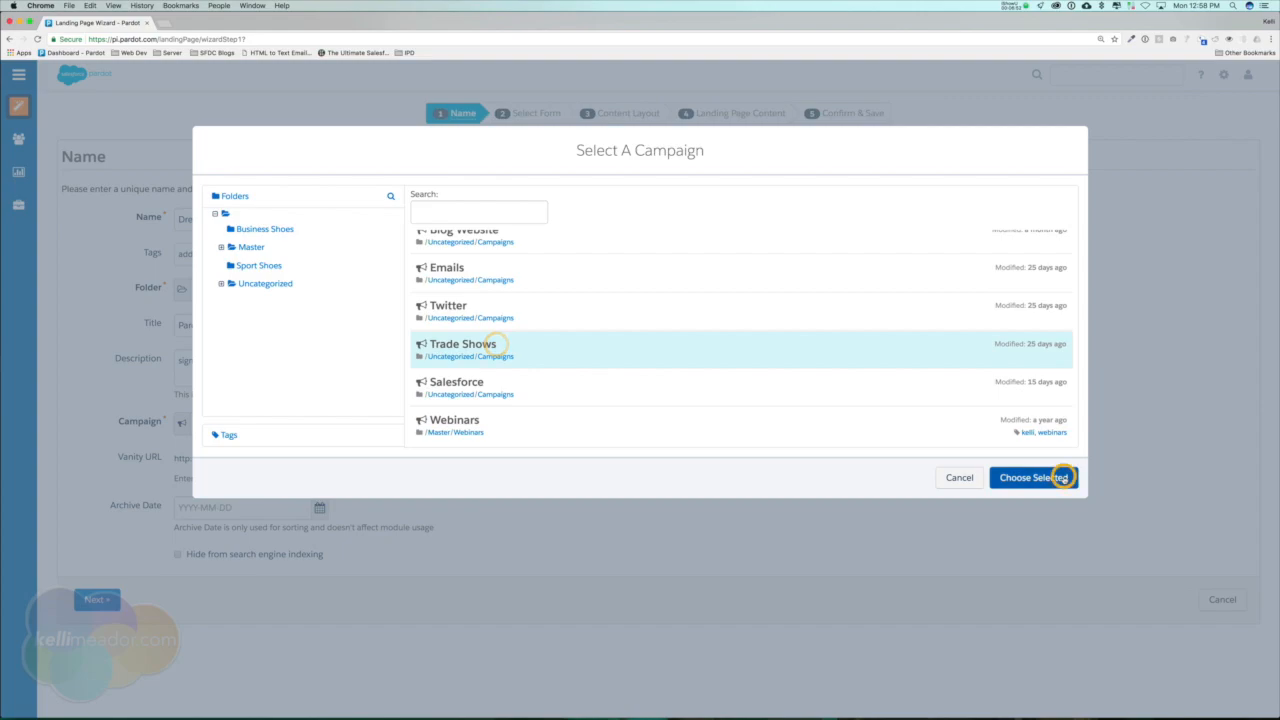
{"action": "left_click", "coordinate": [1060, 477]}
Set the landing page's vanity URL path to /dreamforce2017 and hide the page from search engine indexing.
{"action": "left_click", "coordinate": [341, 460]}
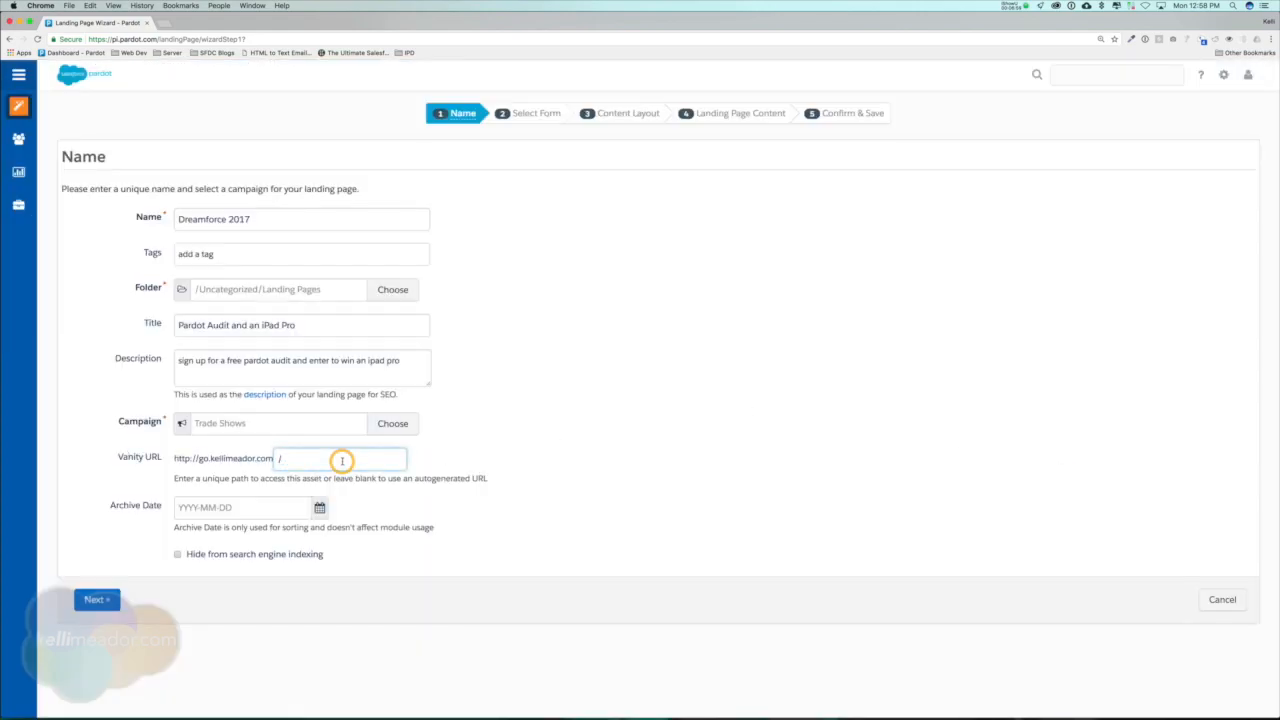
{"action": "type", "text": "dreamforce"}
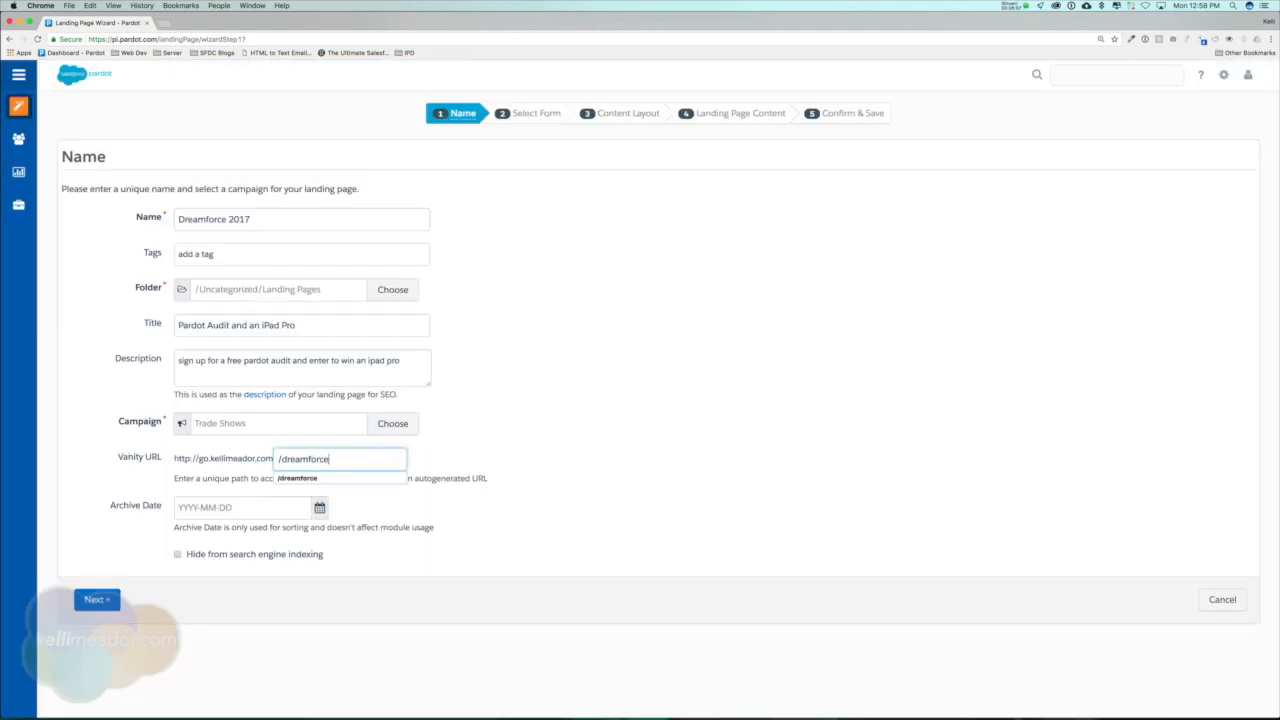
{"action": "type", "text": "2017"}
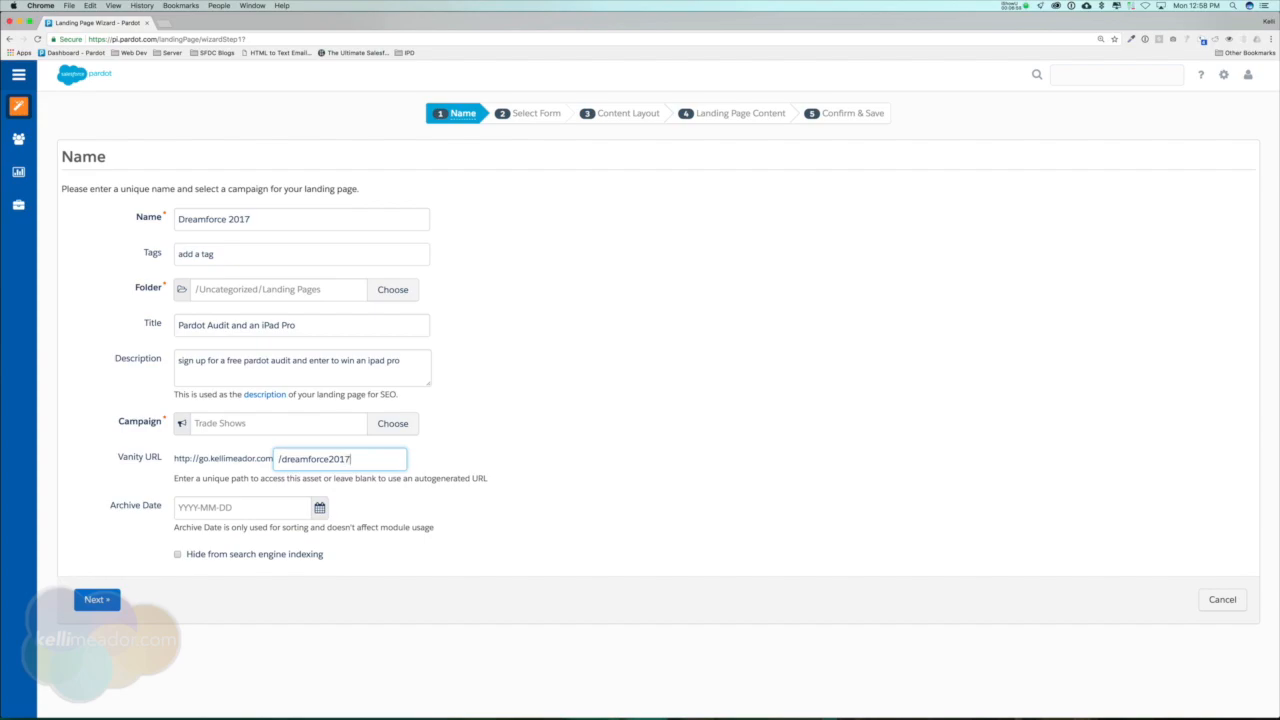
{"action": "left_click", "coordinate": [213, 554]}
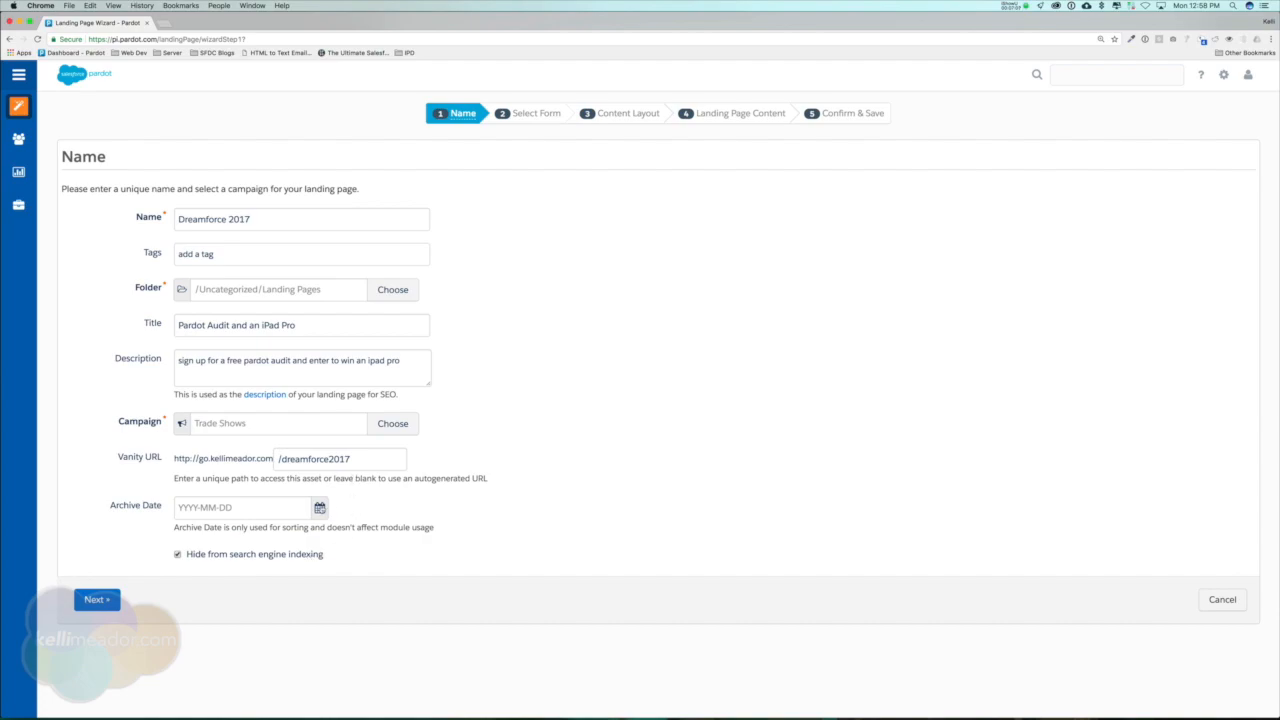
Set the landing page's archive date to December 1, 2017 and proceed to the form selection.
{"action": "left_click", "coordinate": [321, 507]}
{"action": "left_click", "coordinate": [300, 538]}
{"action": "left_click", "coordinate": [300, 538]}
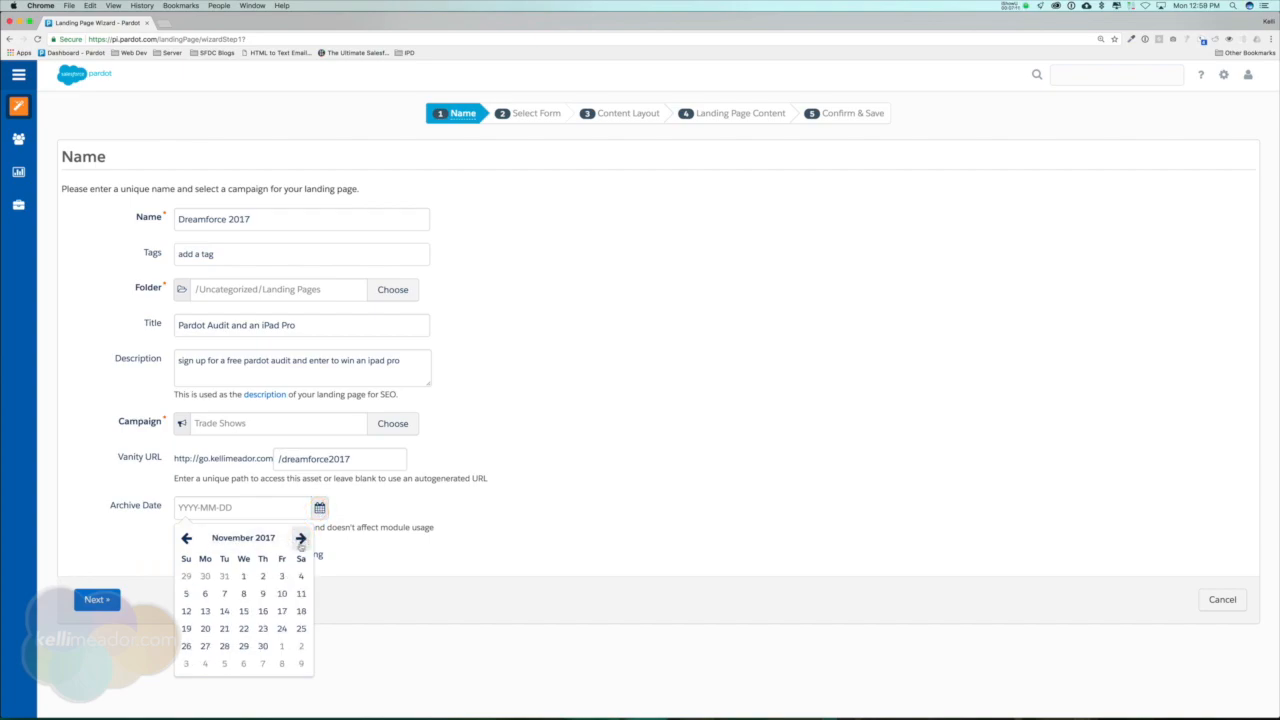
{"action": "left_click", "coordinate": [282, 646]}
{"action": "left_click", "coordinate": [98, 600]}
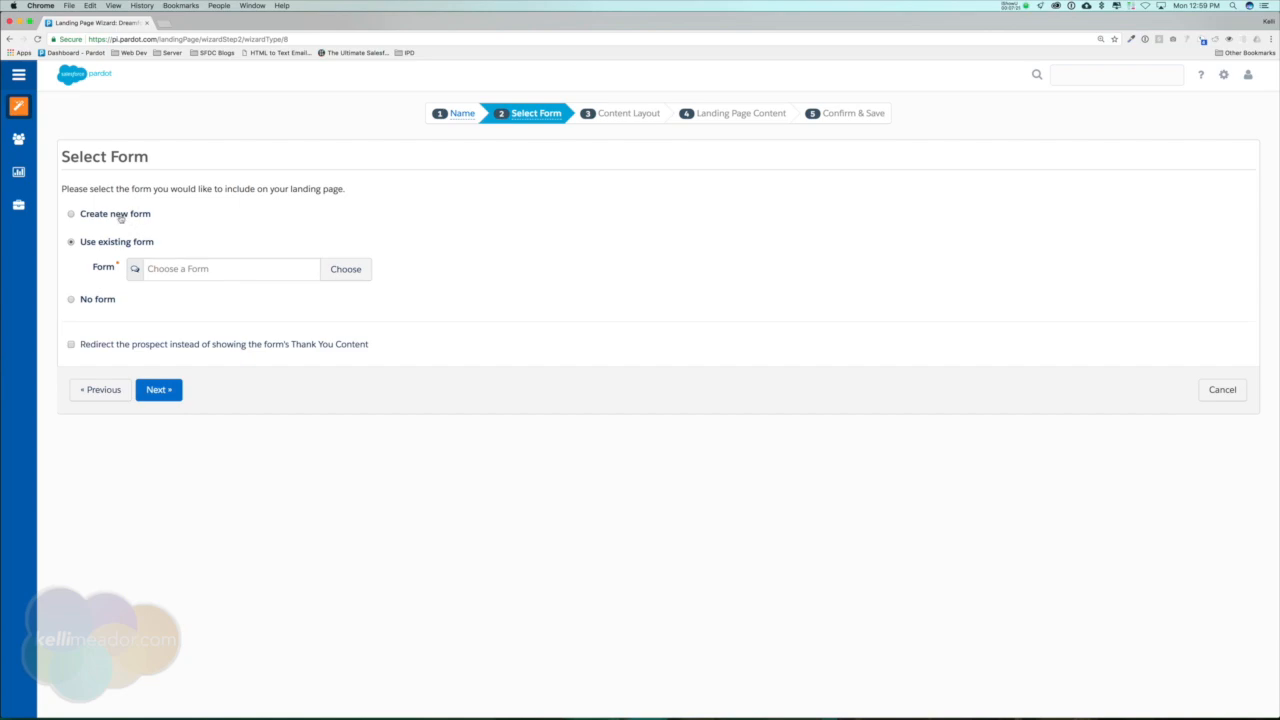
Choose to create a new form for the landing page, name it Dreamforce 2017 Form, and proceed to its fields.
{"action": "left_click", "coordinate": [120, 218]}
{"action": "left_click", "coordinate": [158, 361]}
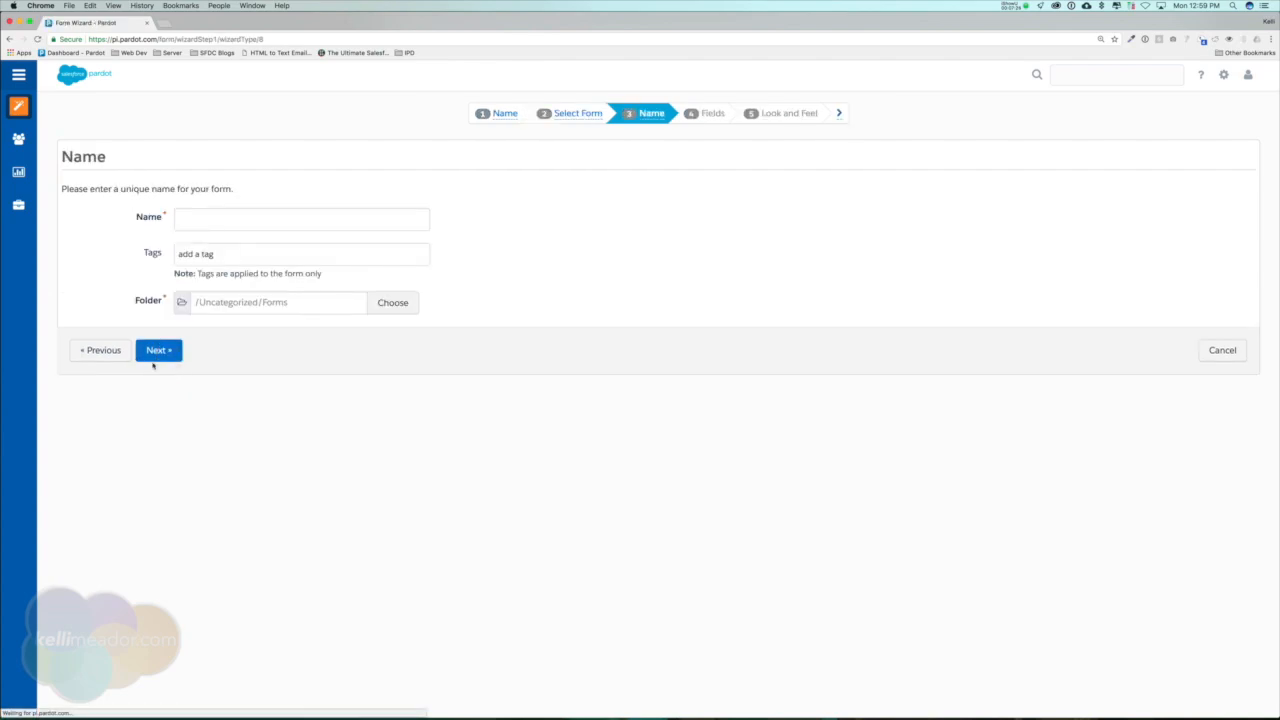
{"action": "left_click", "coordinate": [226, 218]}
{"action": "type", "text": "Dreamforce 201"}
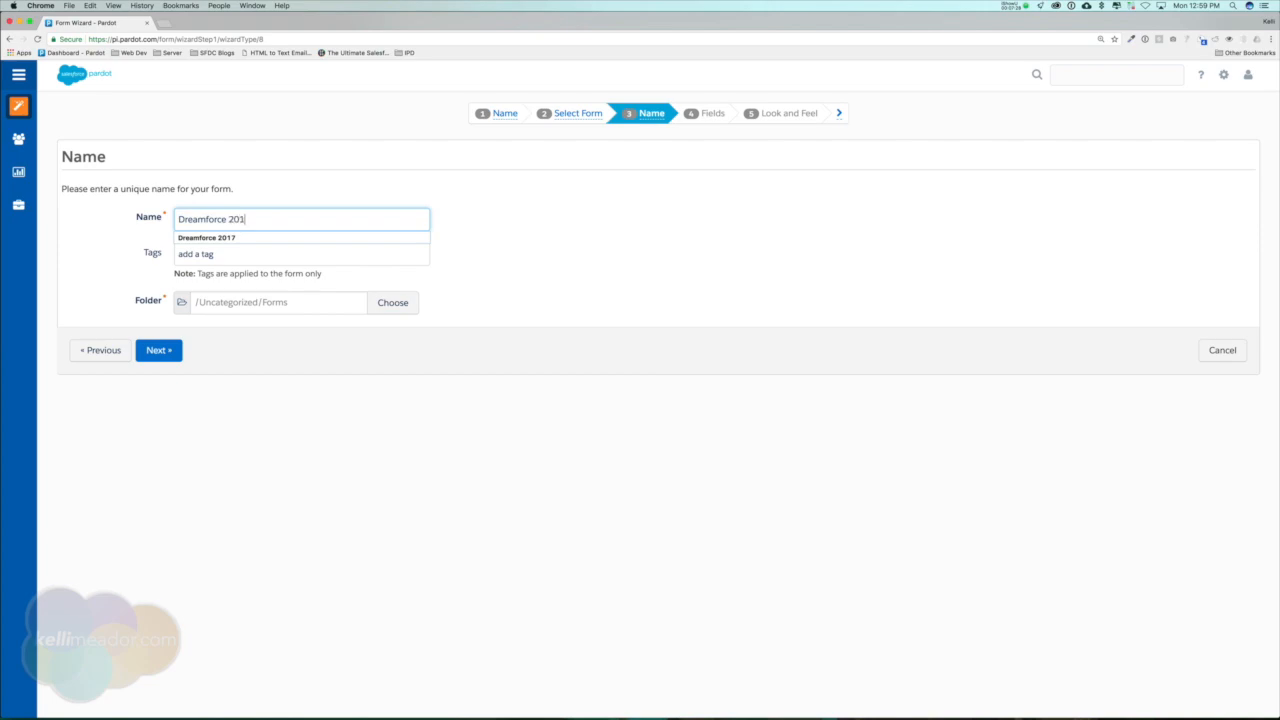
{"action": "type", "text": "7 Form"}
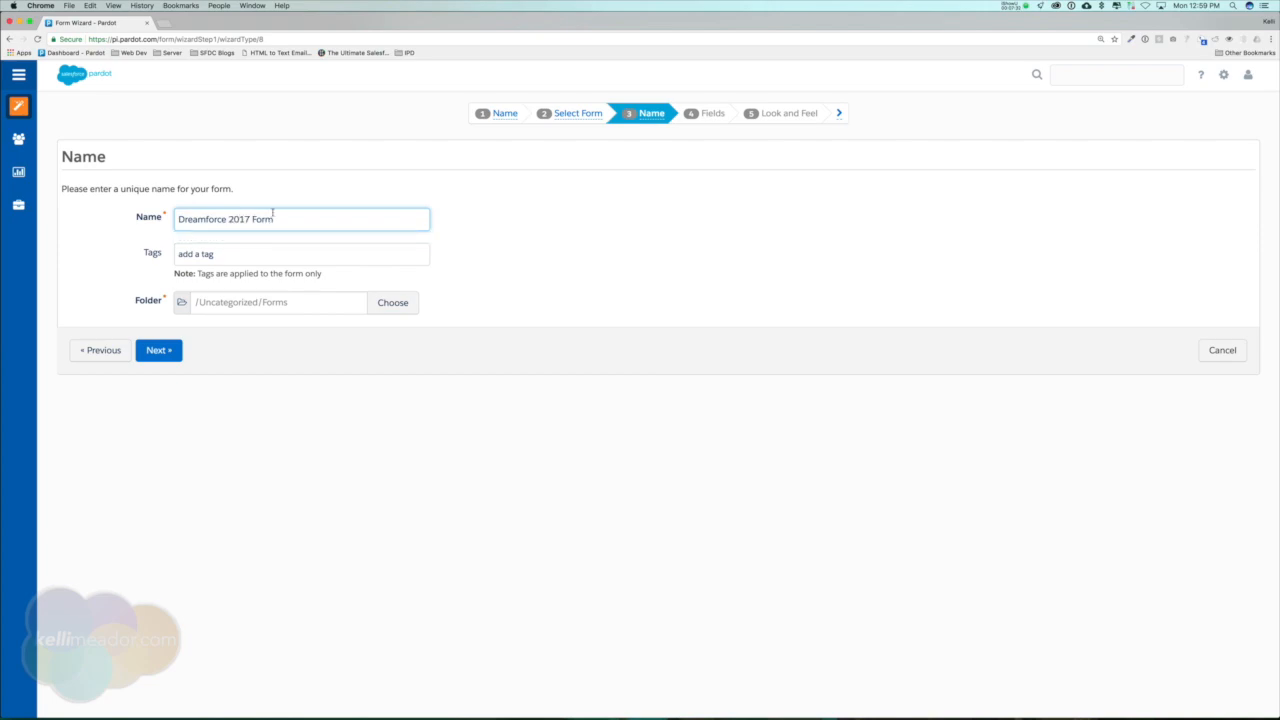
{"action": "left_click", "coordinate": [148, 350]}
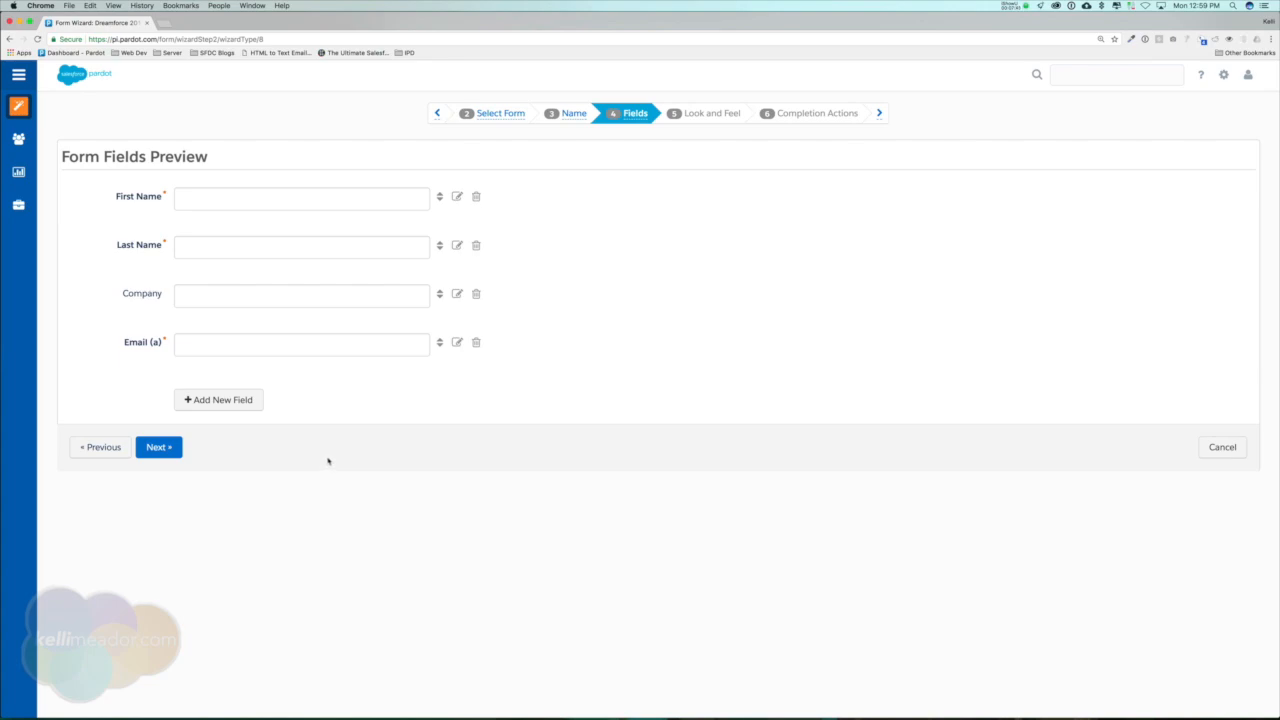
Remove the Company field from the form and start a new field mapped to the Industry prospect field.
{"action": "left_click", "coordinate": [476, 294]}
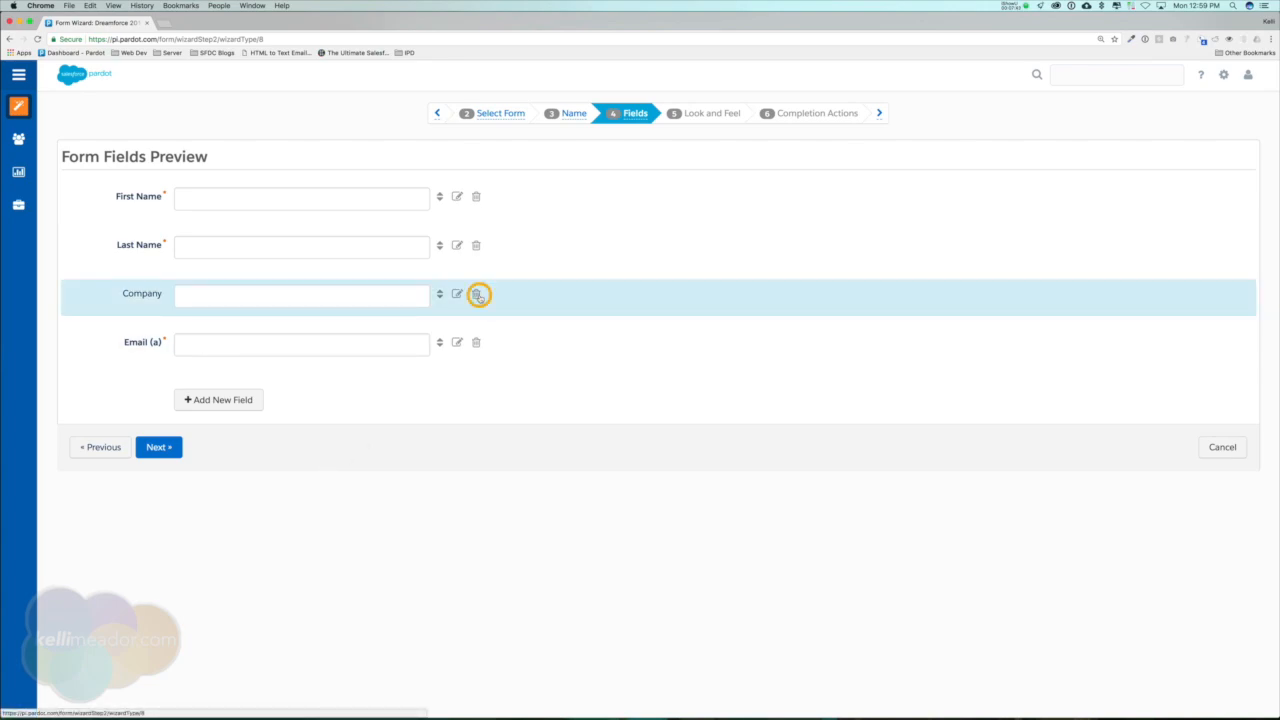
{"action": "left_click", "coordinate": [737, 110]}
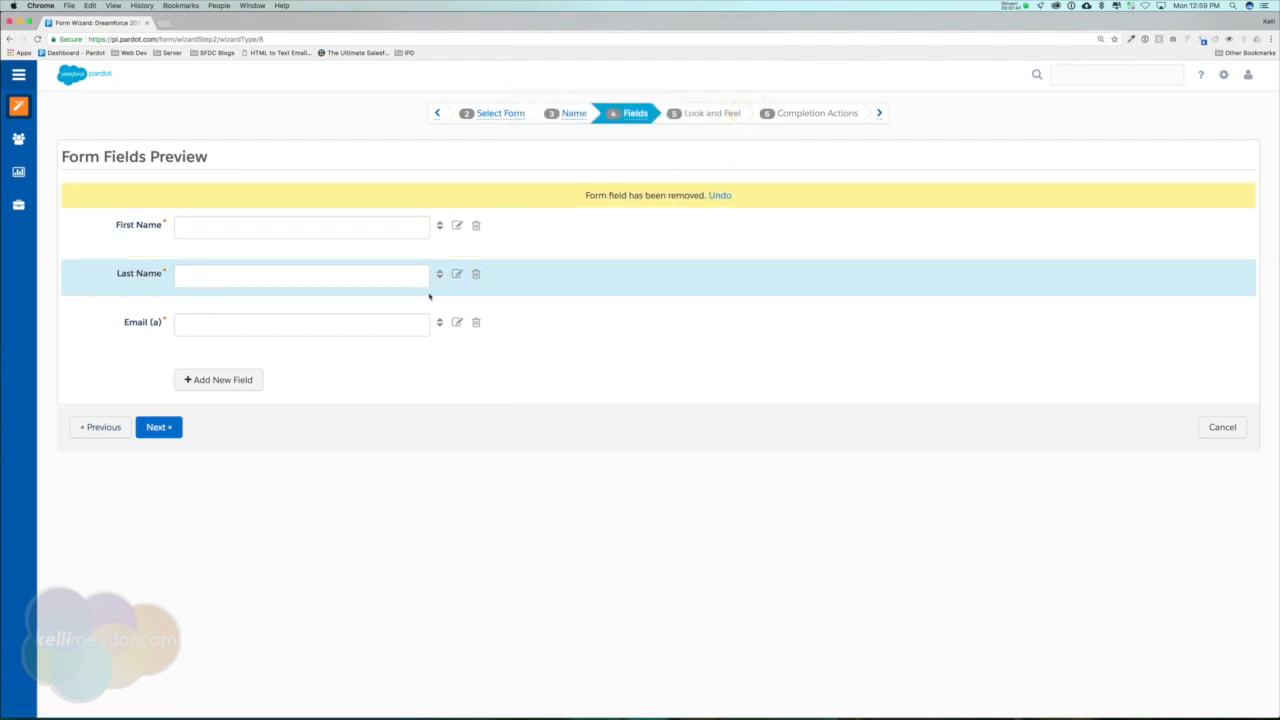
{"action": "left_click", "coordinate": [219, 381]}
{"action": "left_click", "coordinate": [557, 226]}
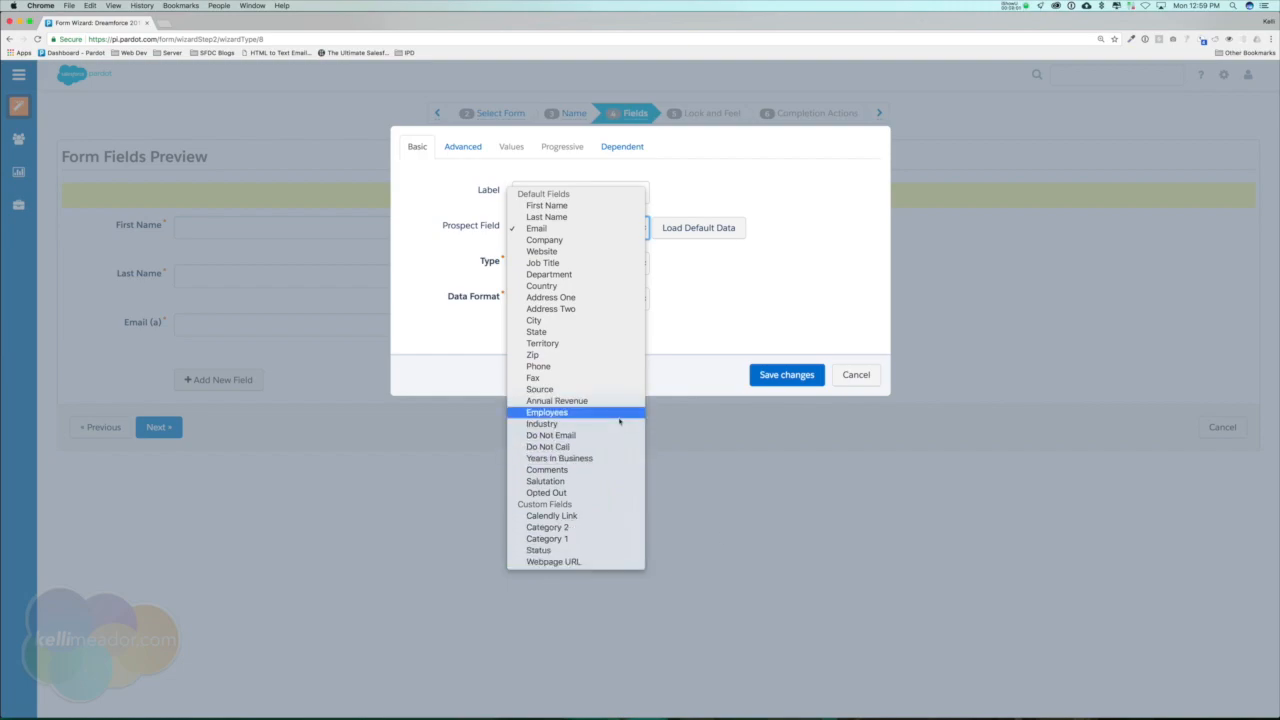
{"action": "left_click", "coordinate": [542, 423]}
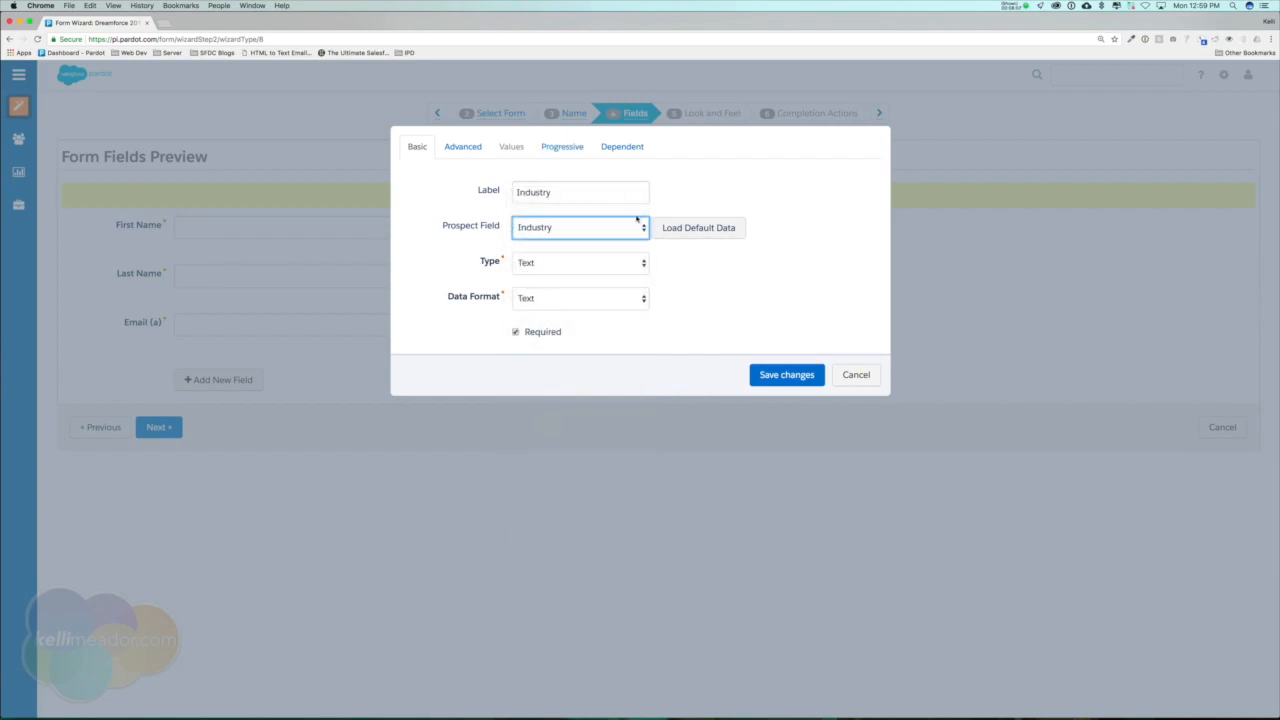
Make the Industry field a dropdown and add four blank values to it.
{"action": "left_click", "coordinate": [572, 262]}
{"action": "left_click", "coordinate": [570, 313]}
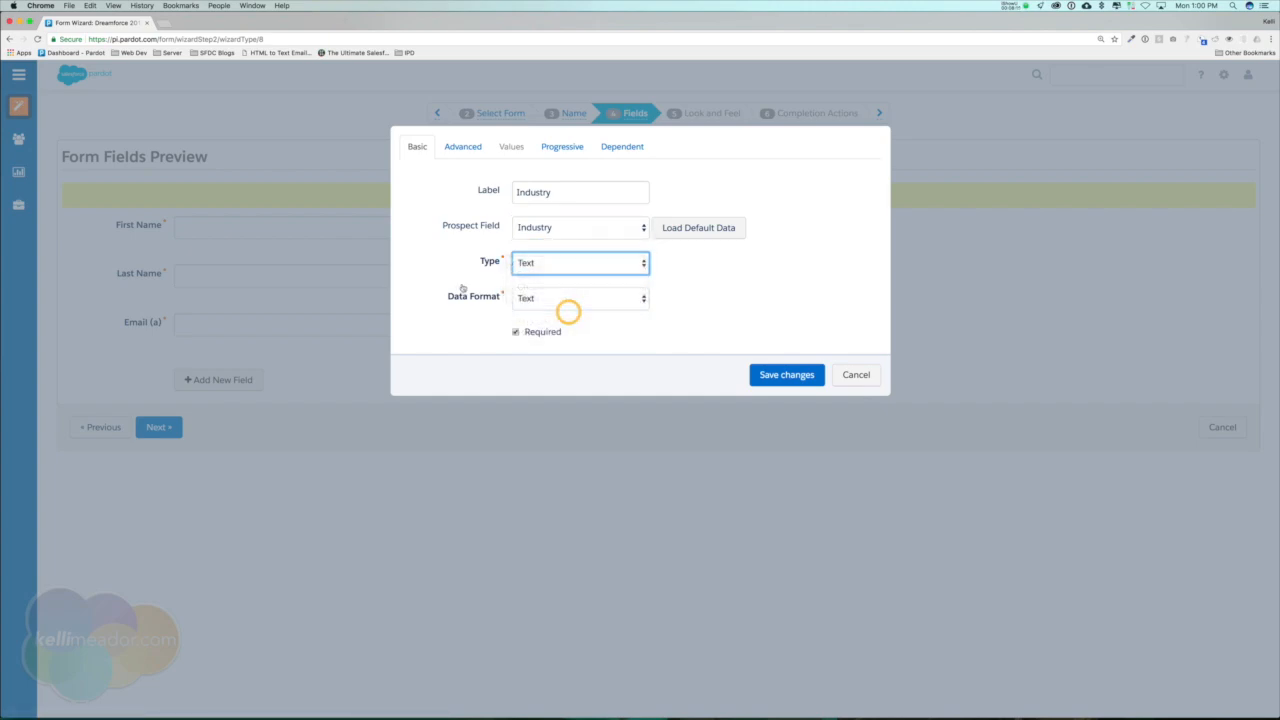
{"action": "left_click", "coordinate": [504, 147]}
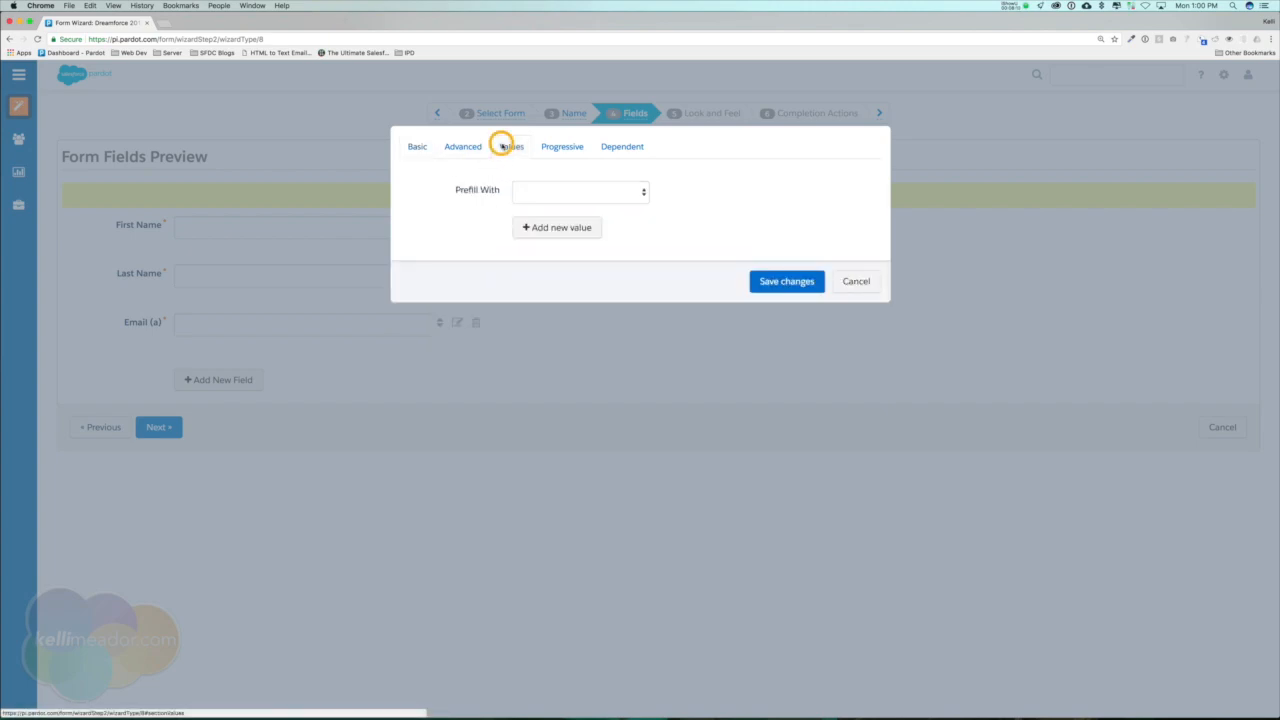
{"action": "left_click", "coordinate": [565, 232]}
{"action": "left_click", "coordinate": [551, 267]}
{"action": "left_click", "coordinate": [560, 298]}
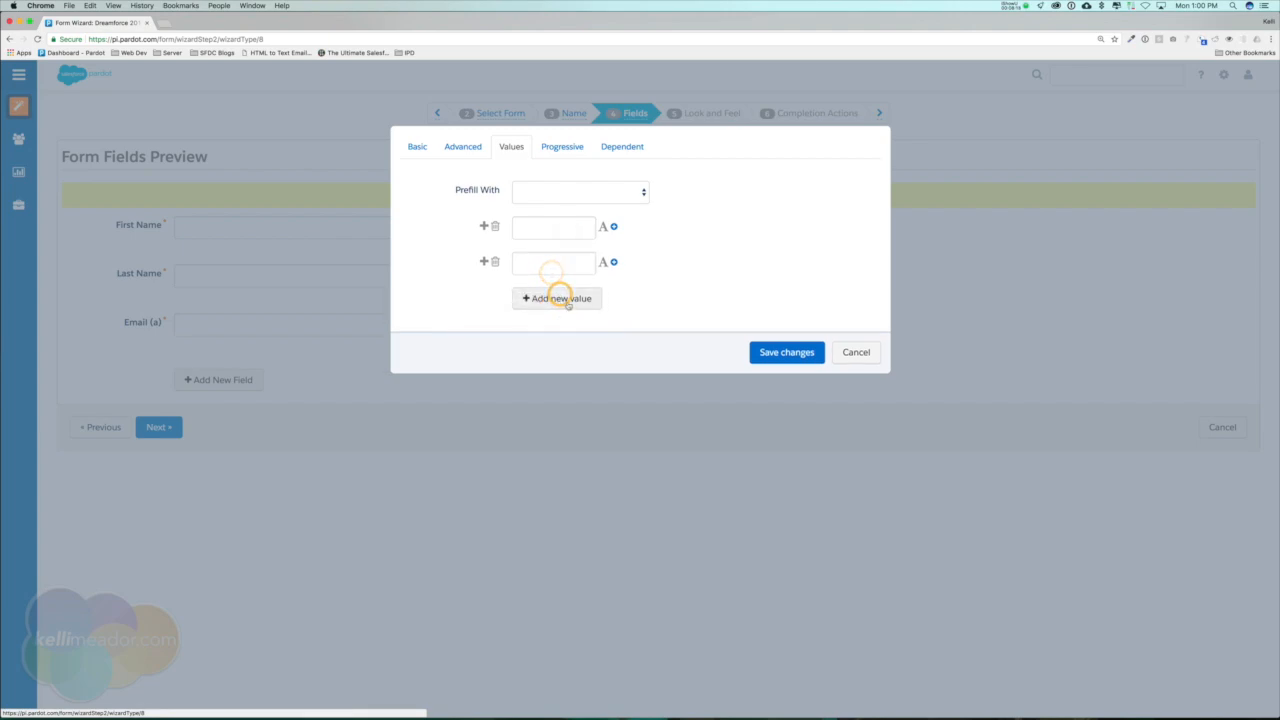
{"action": "left_click", "coordinate": [560, 331]}
Enter Education and Technology as the first two values of the Industry field.
{"action": "left_click", "coordinate": [537, 230]}
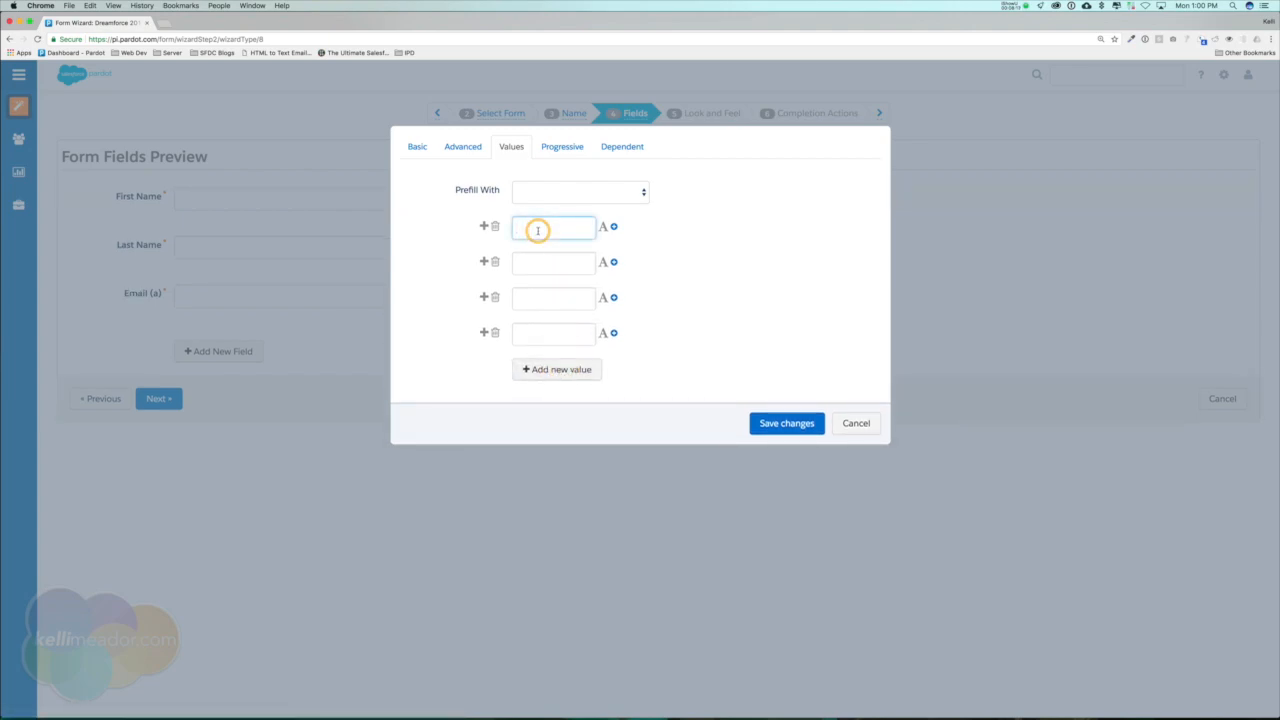
{"action": "type", "text": "Education"}
{"action": "key", "text": "Tab"}
{"action": "key", "text": "Tab"}
{"action": "key", "text": "Tab"}
{"action": "key", "text": "Tab"}
{"action": "key", "text": "Tab"}
{"action": "type", "text": "Technolo"}
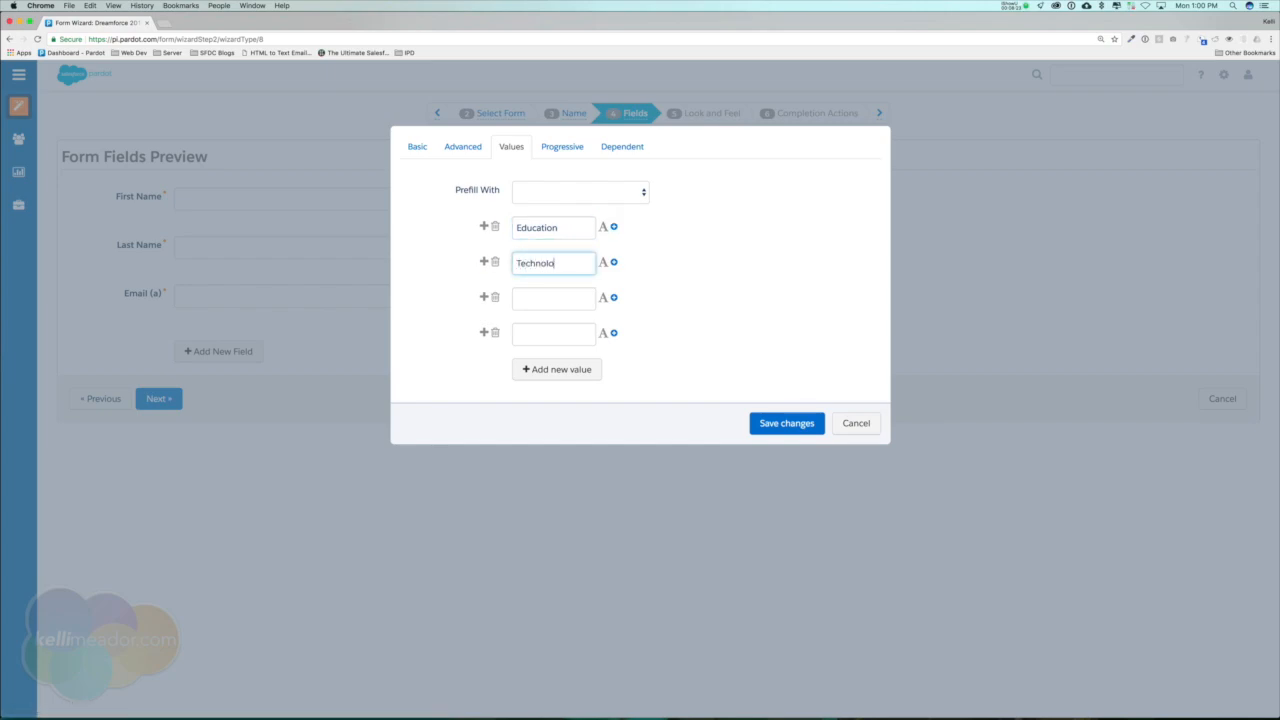
{"action": "key", "text": "Tab"}
{"action": "key", "text": "Tab"}
{"action": "key", "text": "Tab"}
{"action": "key", "text": "Tab"}
{"action": "key", "text": "Tab"}
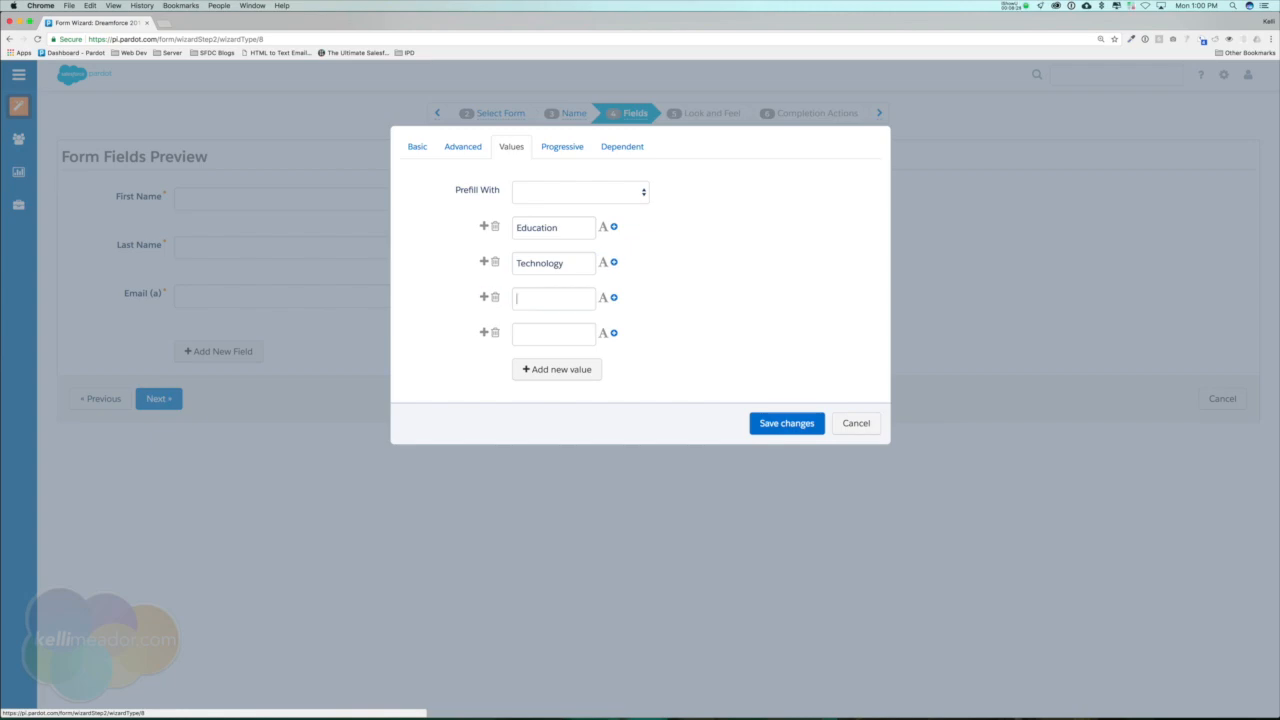
Enter Medical and a fourth option starting with Comm as the remaining Industry values, and save the field.
{"action": "type", "text": "Medical"}
{"action": "key", "text": "Tab"}
{"action": "key", "text": "Tab"}
{"action": "key", "text": "Tab"}
{"action": "key", "text": "Tab"}
{"action": "key", "text": "Tab"}
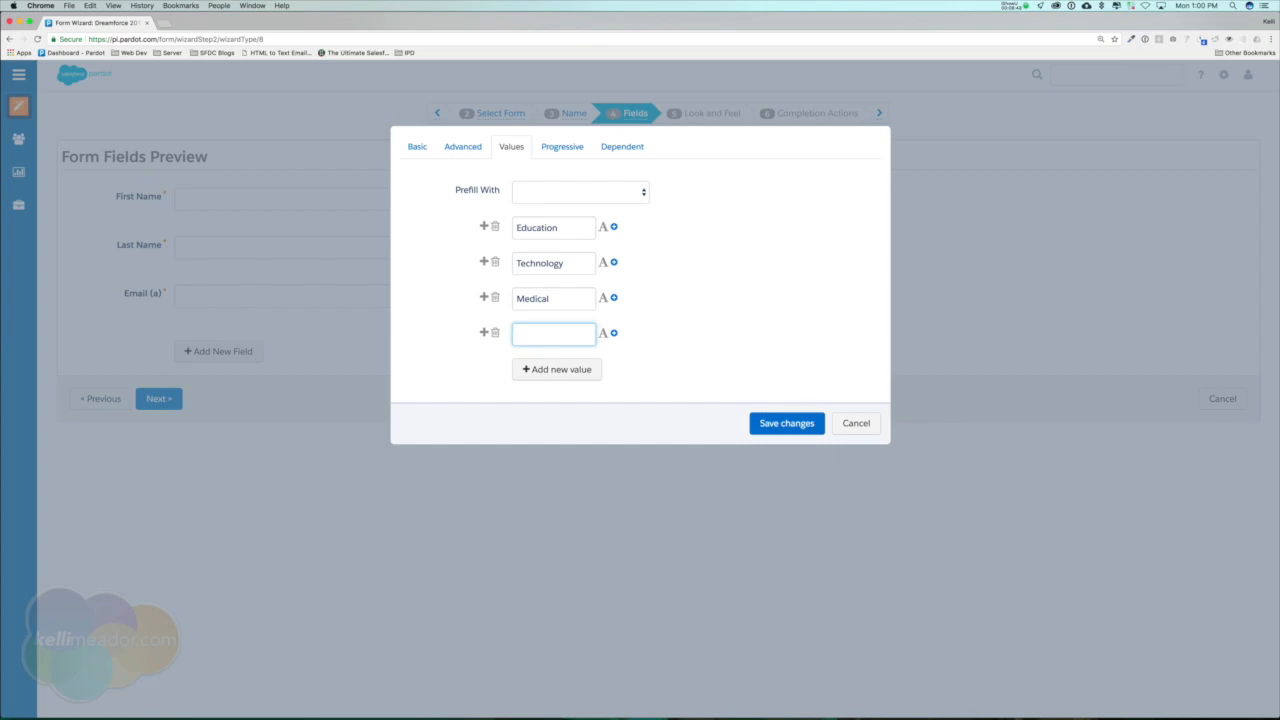
{"action": "type", "text": "Communications"}
{"action": "left_click", "coordinate": [776, 424]}
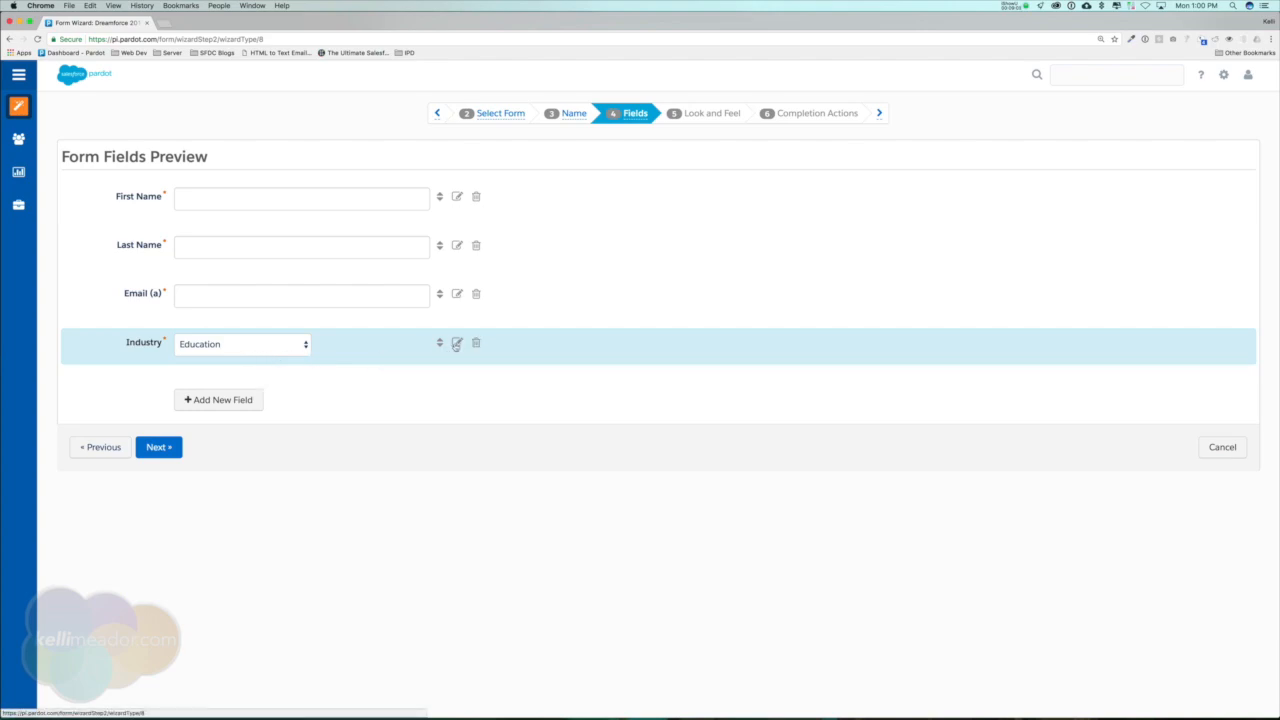
Proceed to the form's look and feel settings and set the submit button text to Get your free audit.
{"action": "left_click", "coordinate": [164, 448]}
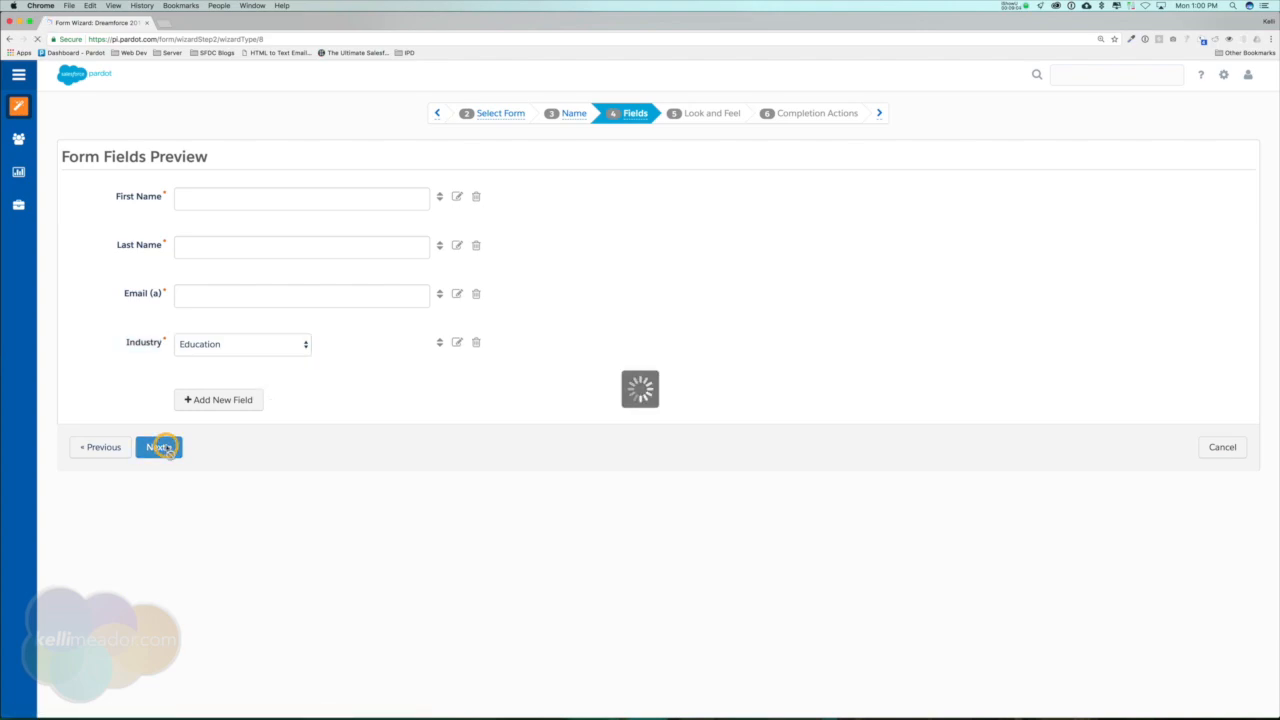
{"action": "left_click_drag", "start_coordinate": [242, 229], "coordinate": [168, 231]}
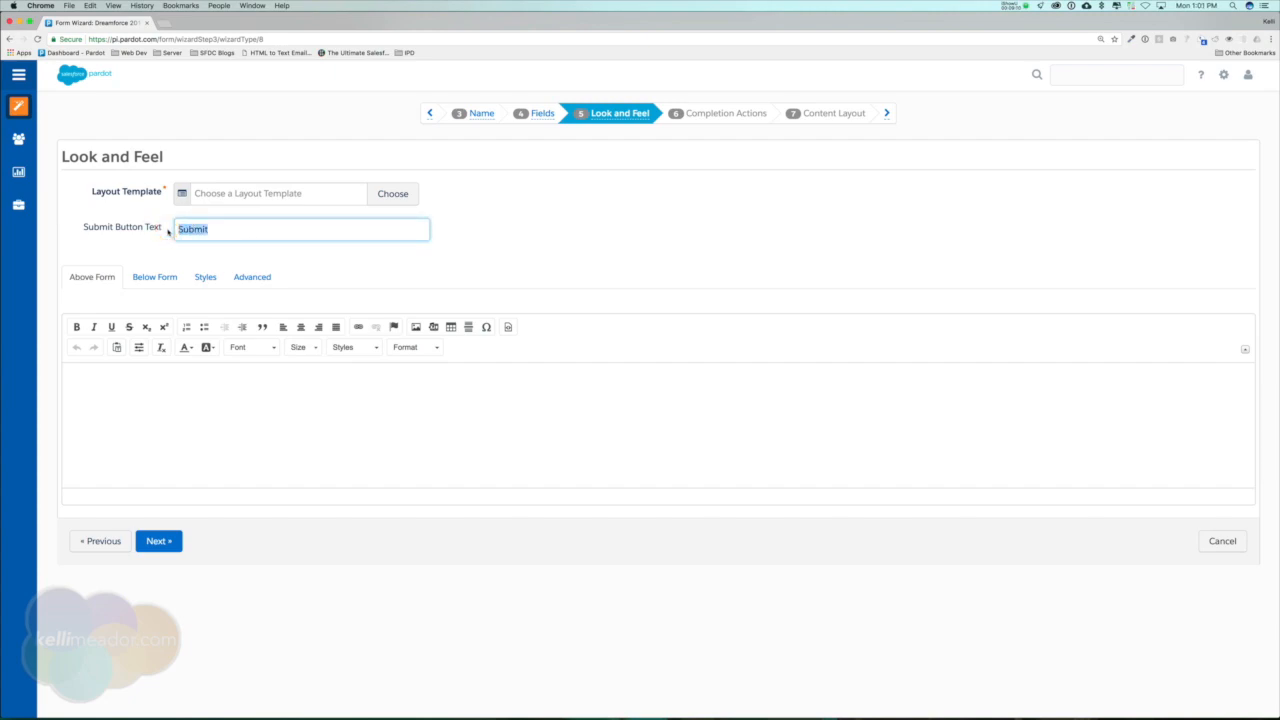
{"action": "type", "text": "Get your free audi"}
Use the Standard layout template for the form and continue to the completion actions.
{"action": "left_click", "coordinate": [409, 203]}
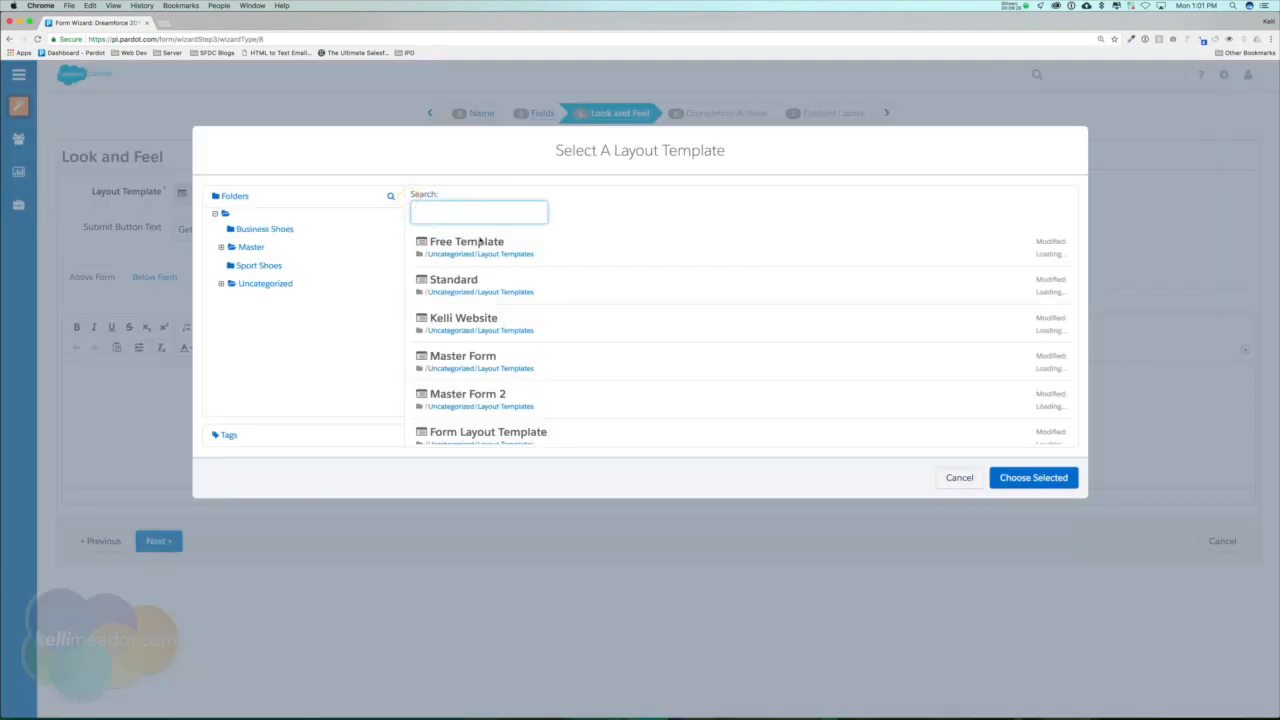
{"action": "left_click", "coordinate": [513, 281]}
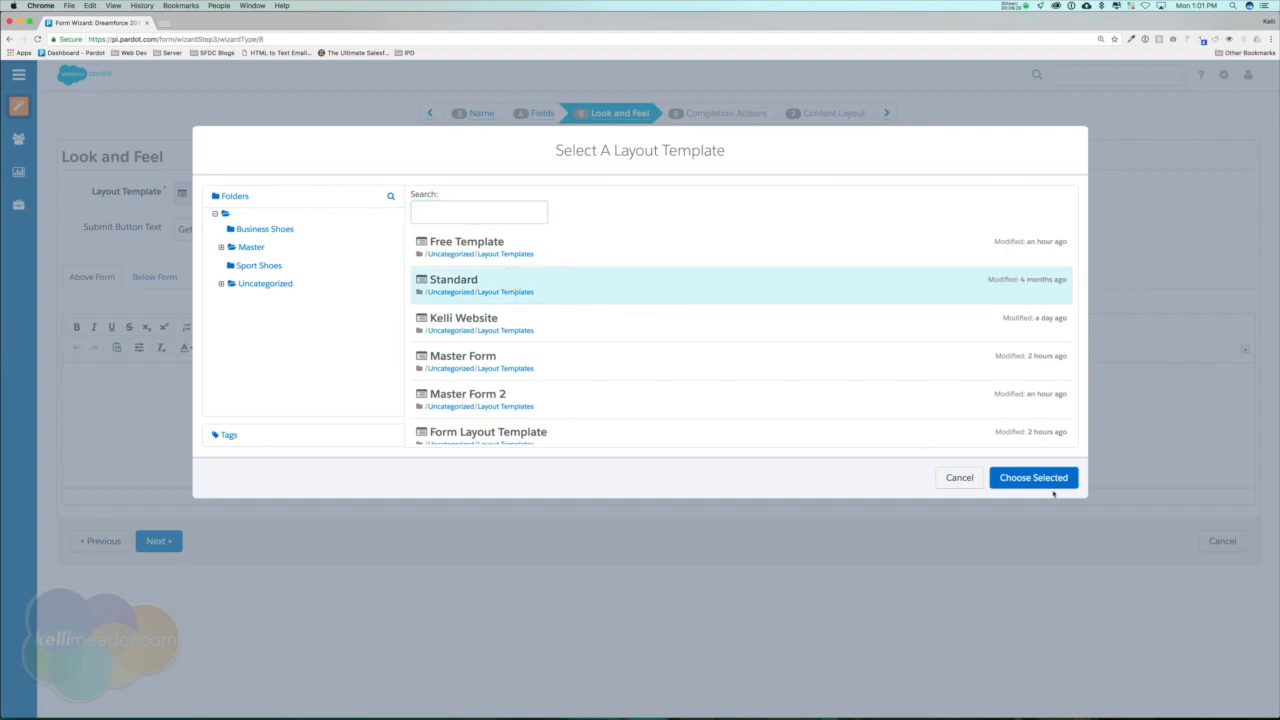
{"action": "left_click", "coordinate": [1050, 478]}
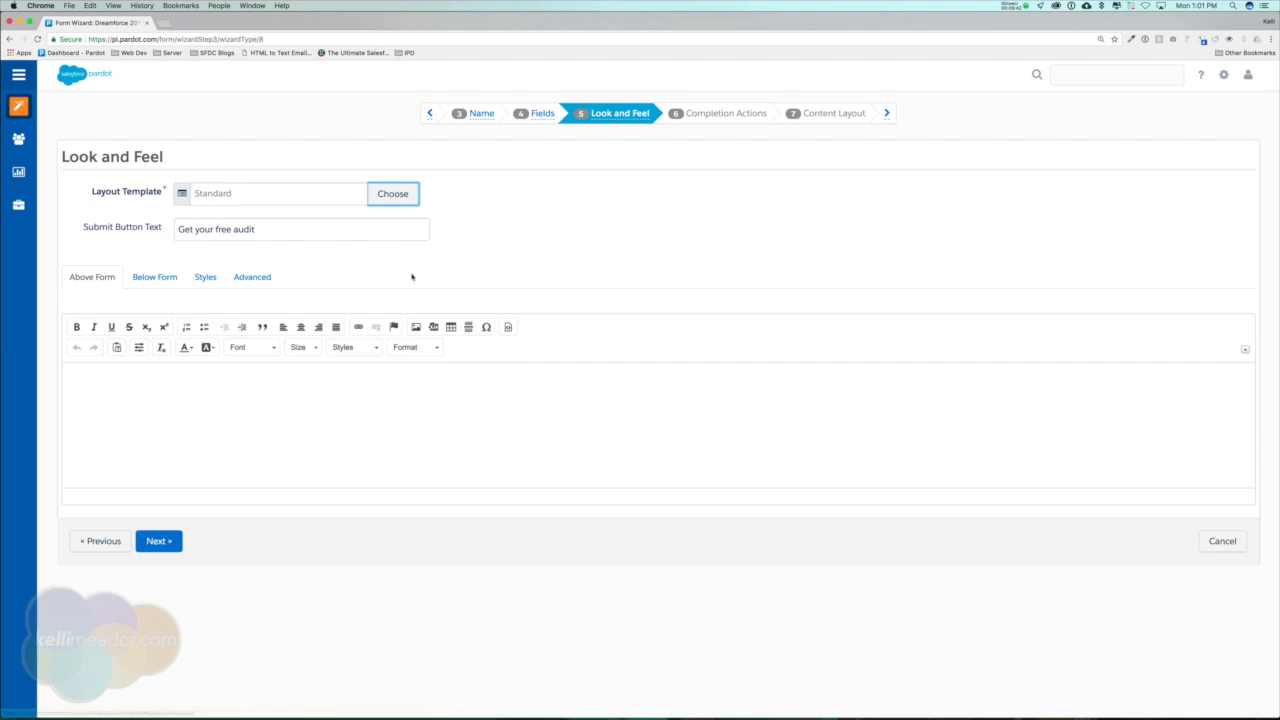
{"action": "left_click", "coordinate": [158, 542]}
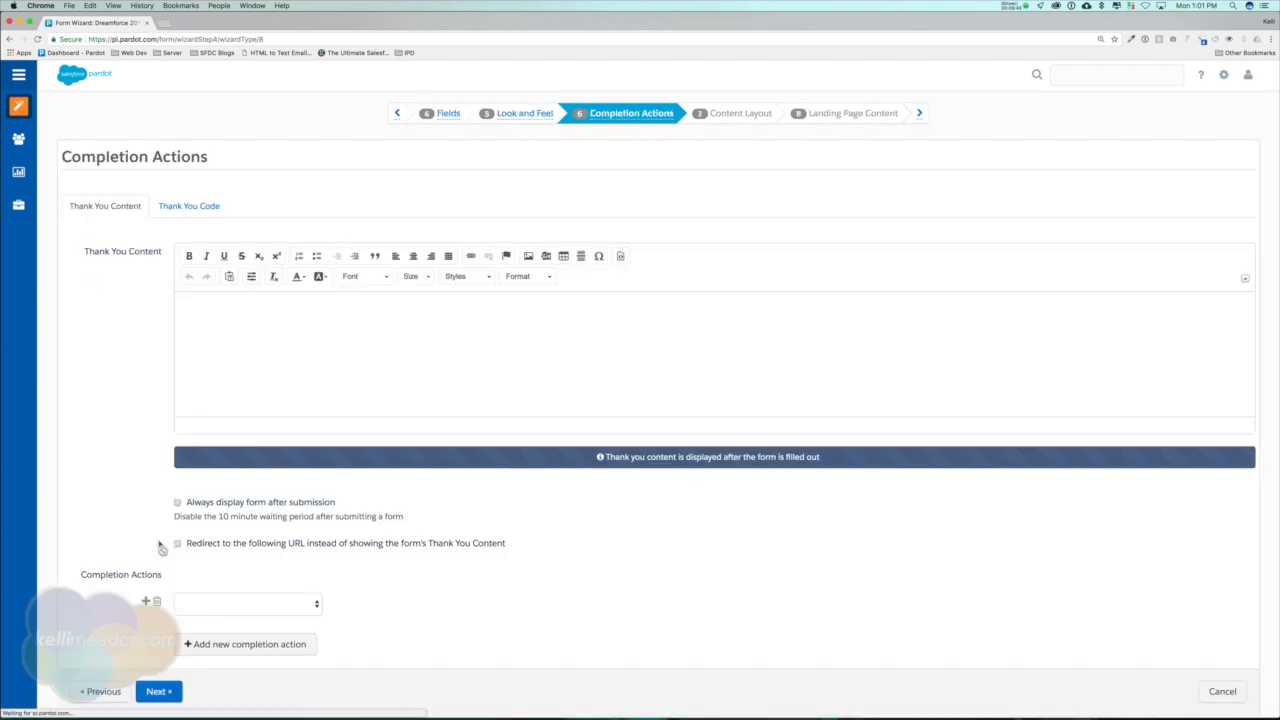
Enter the thank-you content "Thank you! Looking forward to seeing you at dreamforce and performing a mini Pardot audit." in bold.
{"action": "left_click", "coordinate": [390, 345]}
{"action": "type", "text": "Thank you"}
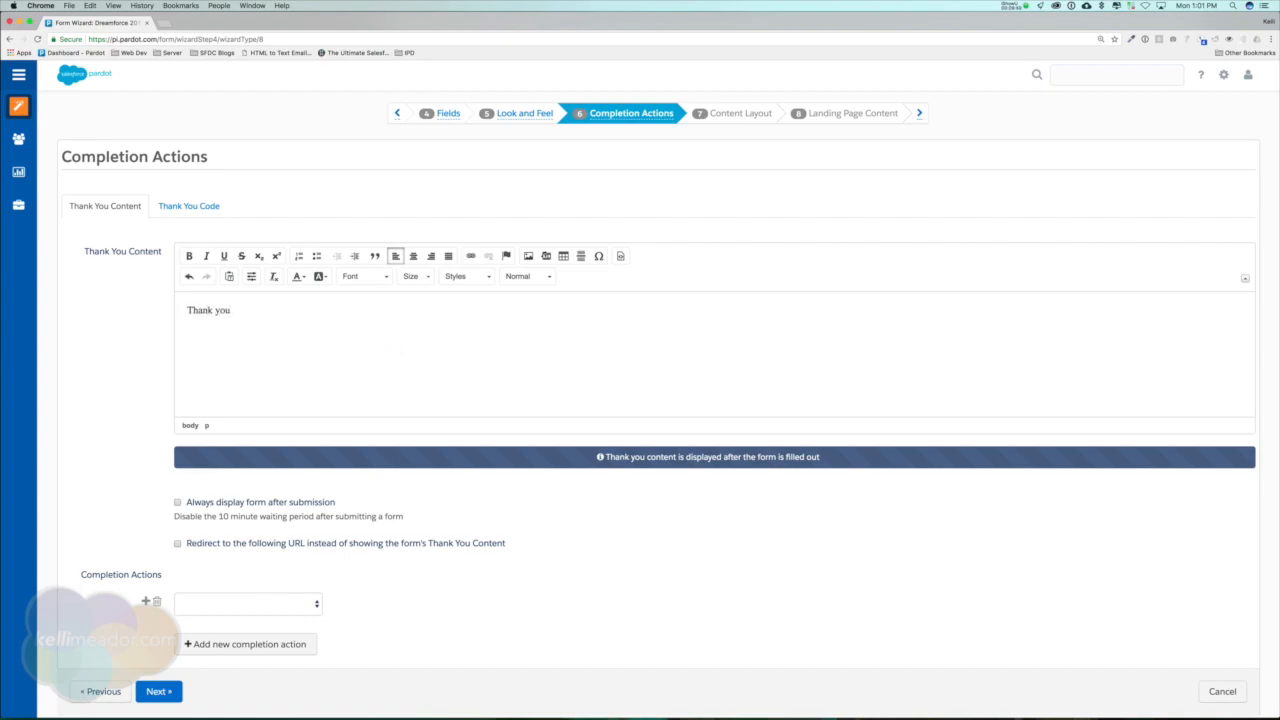
{"action": "type", "text": "! Looking forward to seeing you at dreamforce and p"}
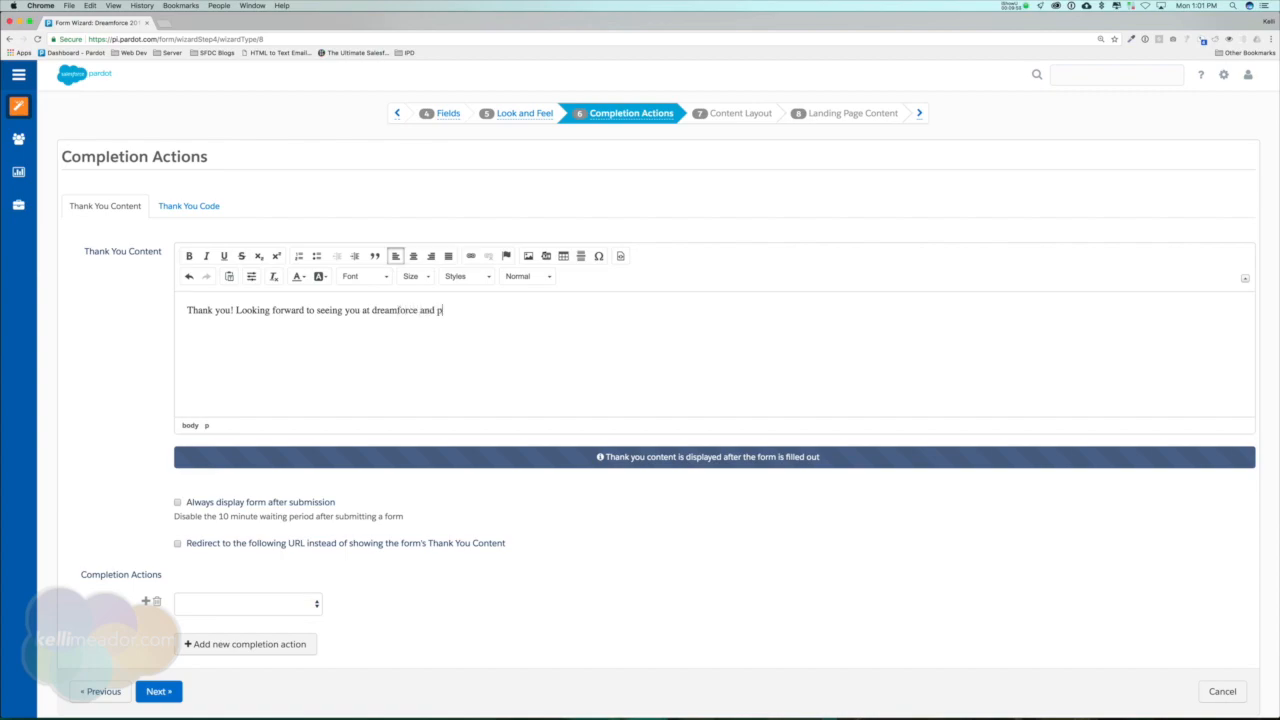
{"action": "type", "text": "erforming a mini Pardot audit."}
{"action": "triple_click", "coordinate": [371, 309]}
{"action": "left_click", "coordinate": [188, 256]}
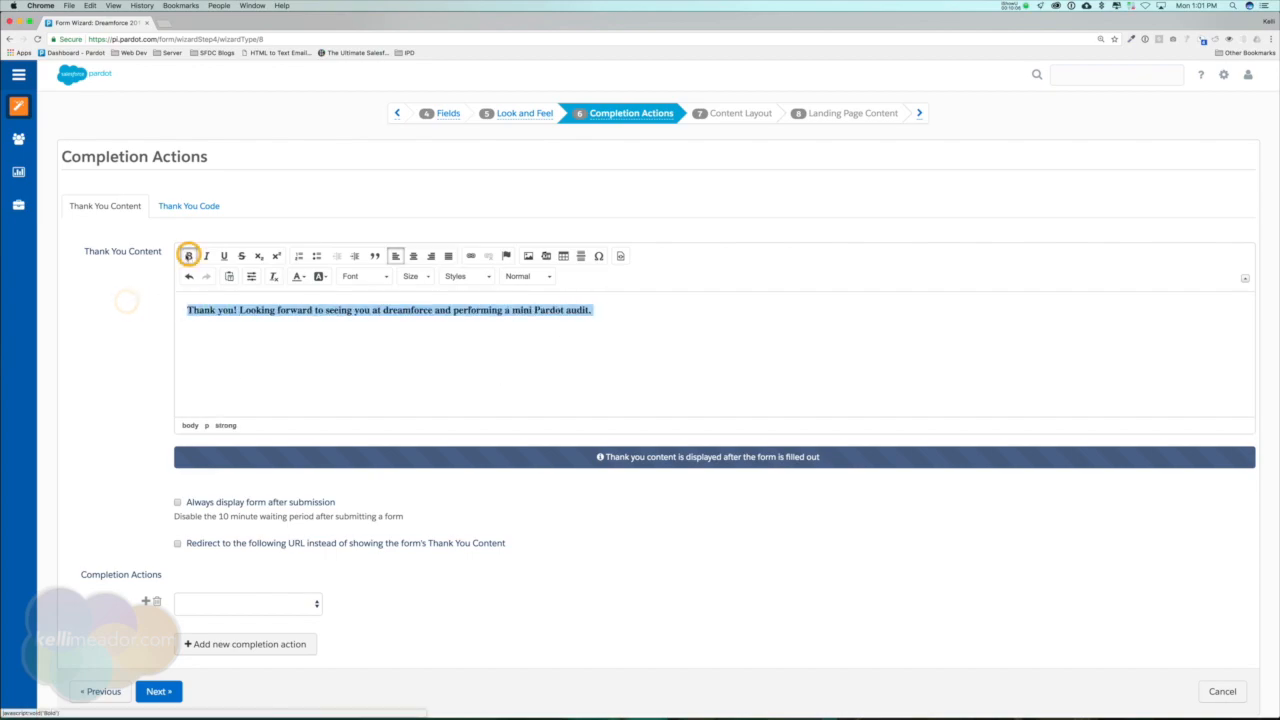
Add a completion action that adds prospects to the User Conference - Jun 17-19, 2002 CRM campaign with status Responded.
{"action": "scroll", "coordinate": [391, 500], "scroll_direction": "down", "scroll_amount": 1}
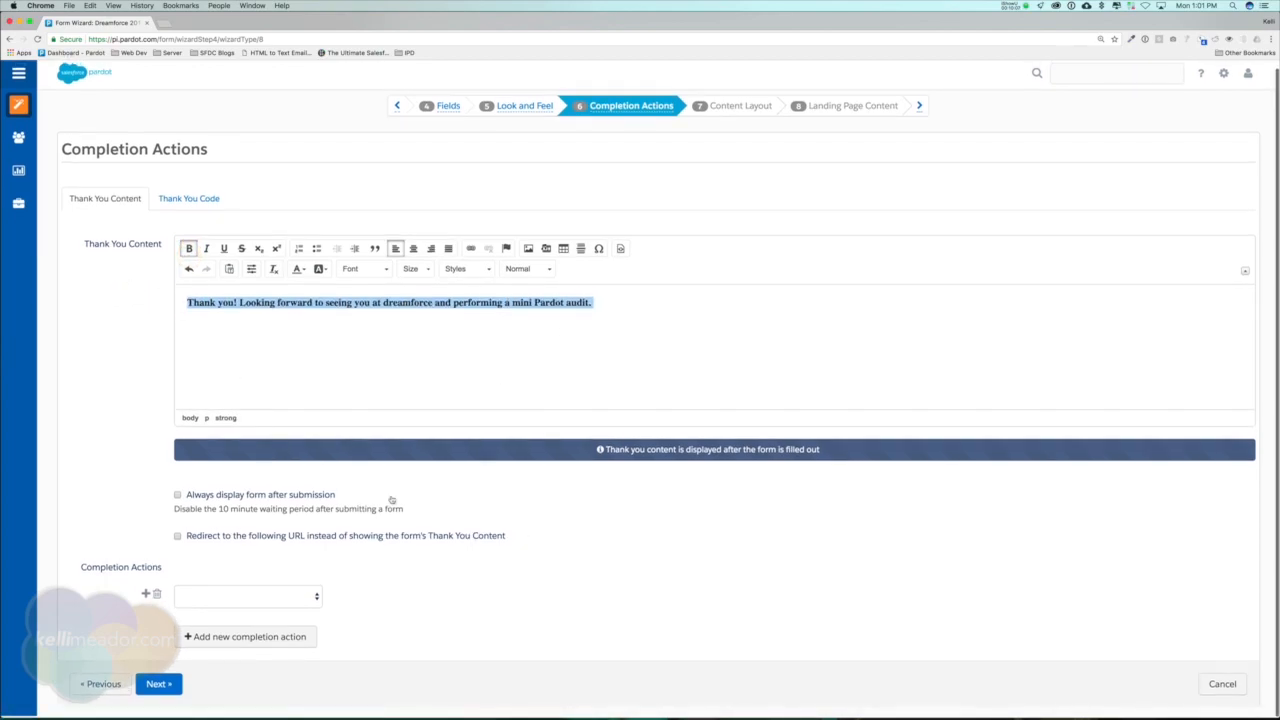
{"action": "left_click", "coordinate": [252, 598]}
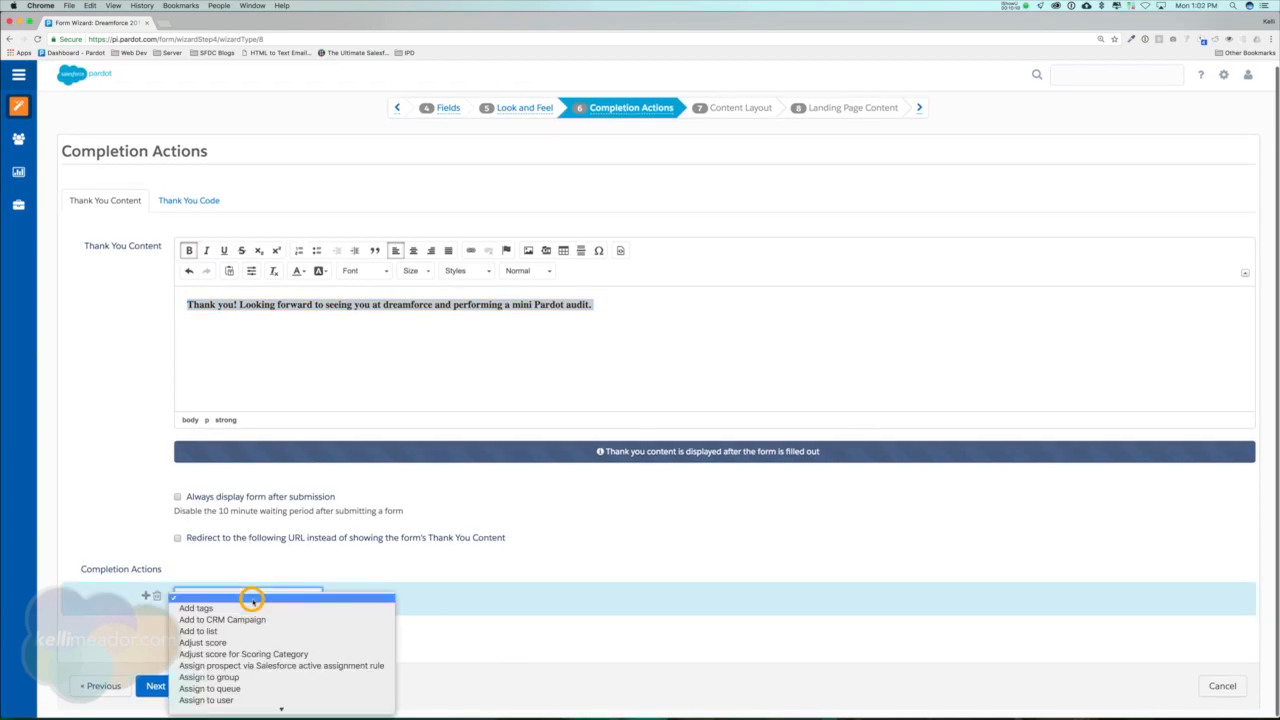
{"action": "left_click", "coordinate": [246, 620]}
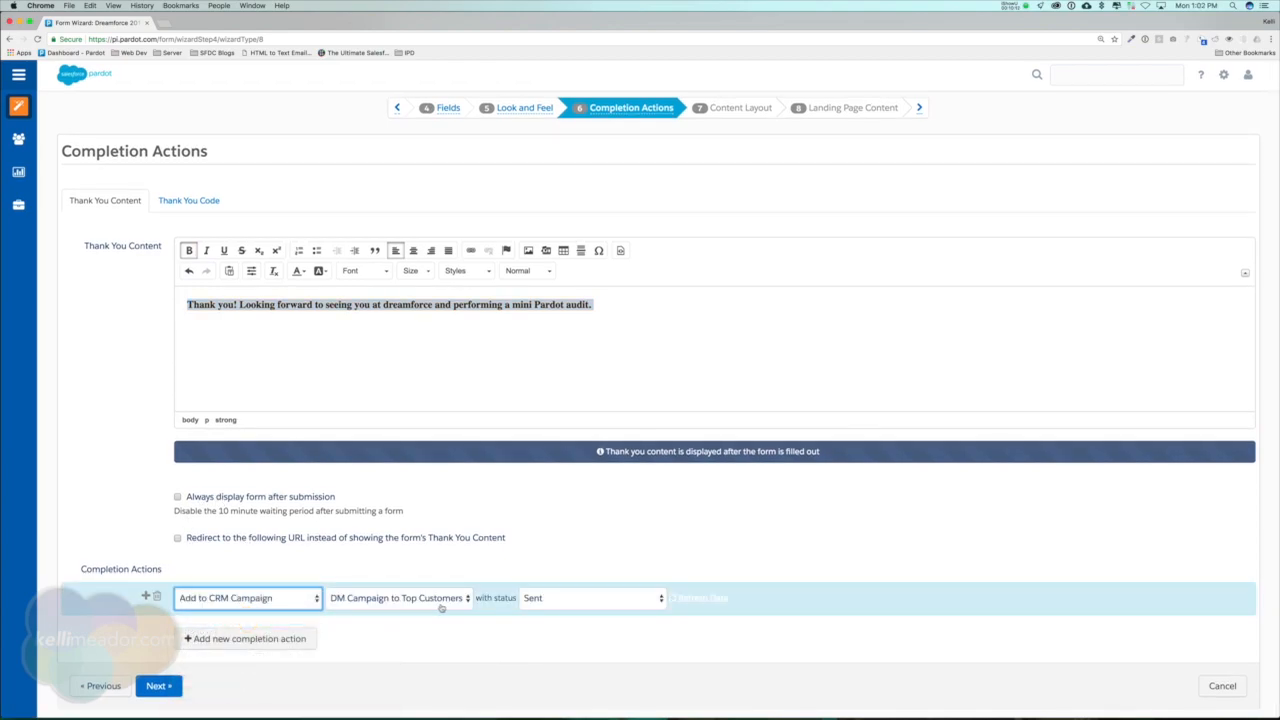
{"action": "left_click", "coordinate": [445, 600]}
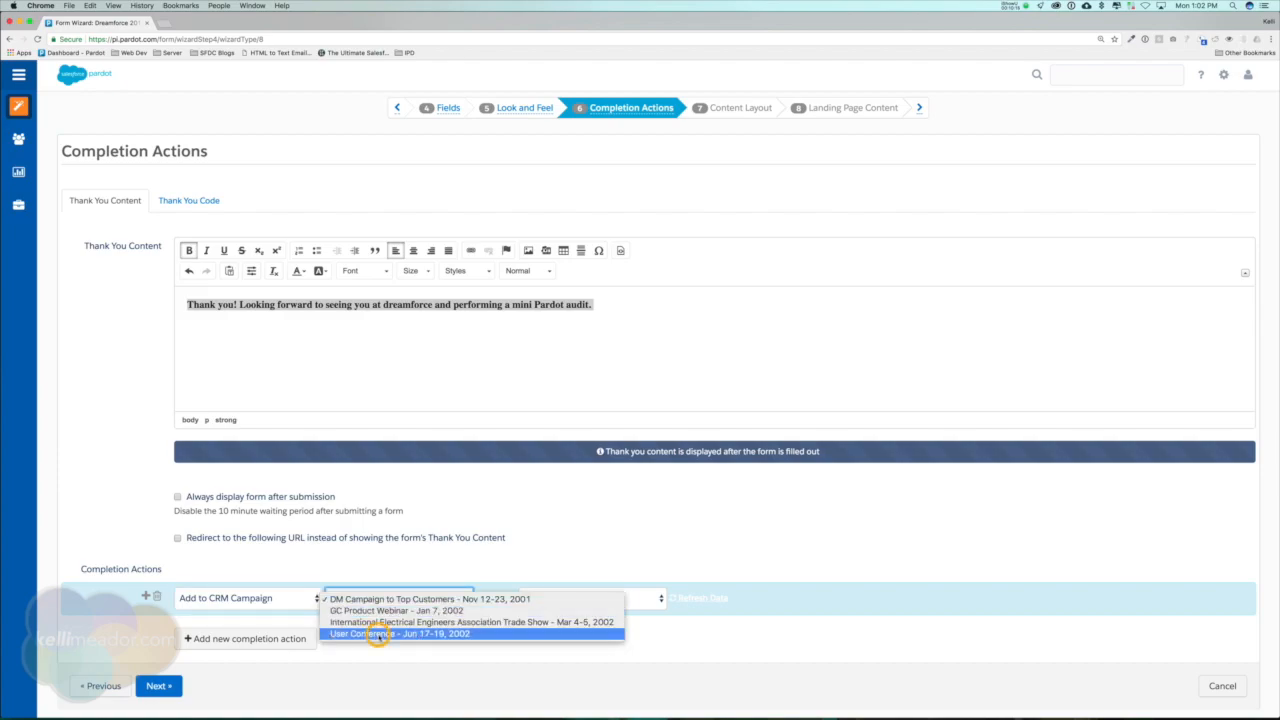
{"action": "left_click", "coordinate": [379, 634]}
{"action": "left_click", "coordinate": [587, 598]}
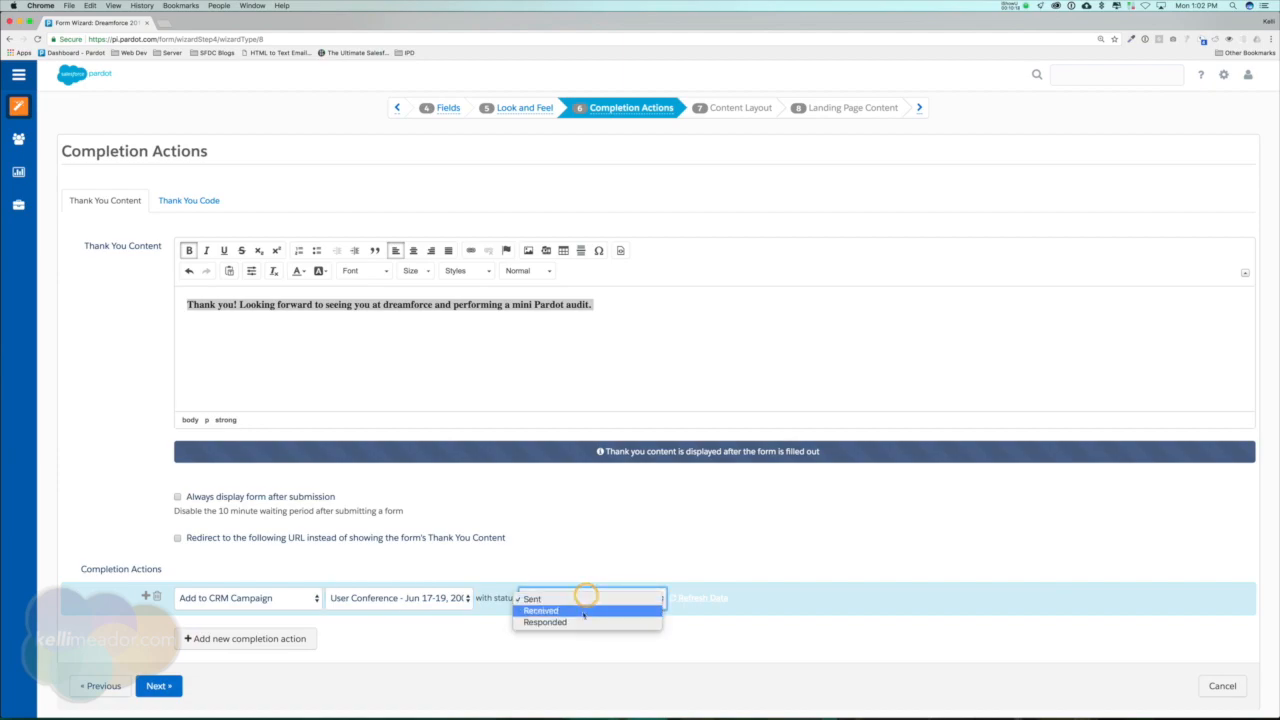
{"action": "left_click", "coordinate": [580, 618]}
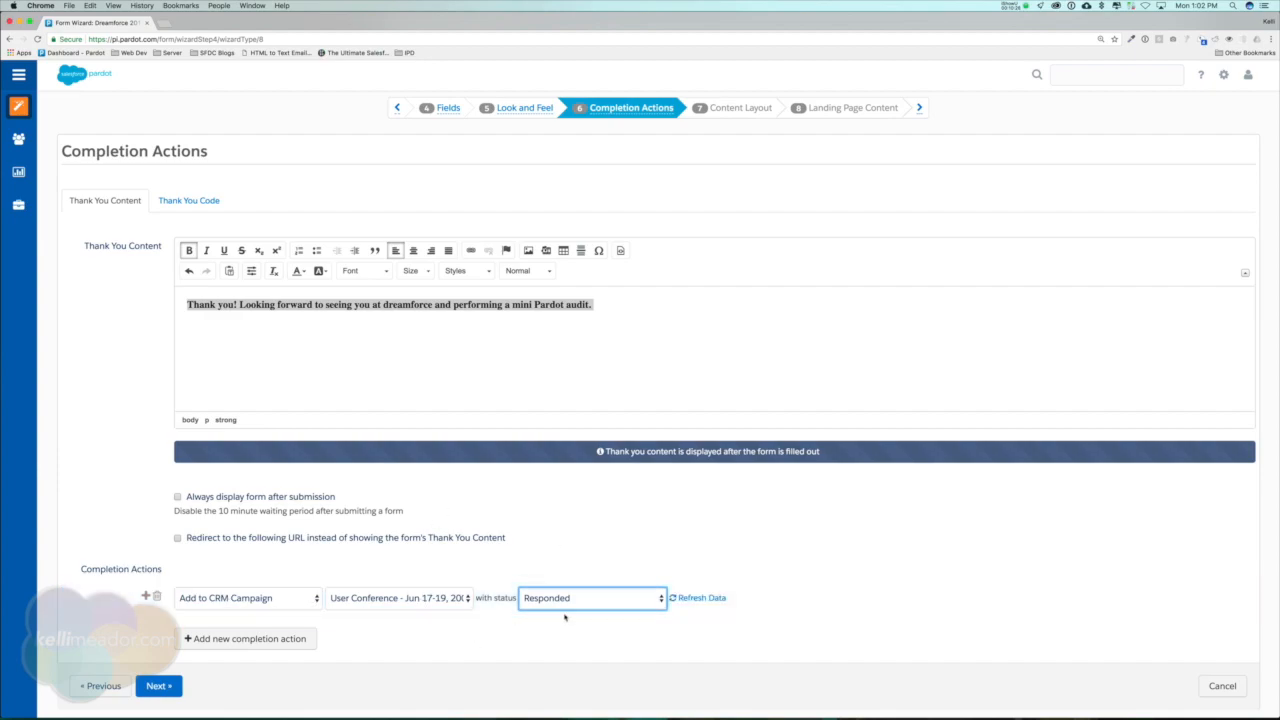
Add a second completion action set to Notify Assigned user.
{"action": "left_click", "coordinate": [266, 638]}
{"action": "scroll", "coordinate": [443, 646], "scroll_direction": "down", "scroll_amount": 1}
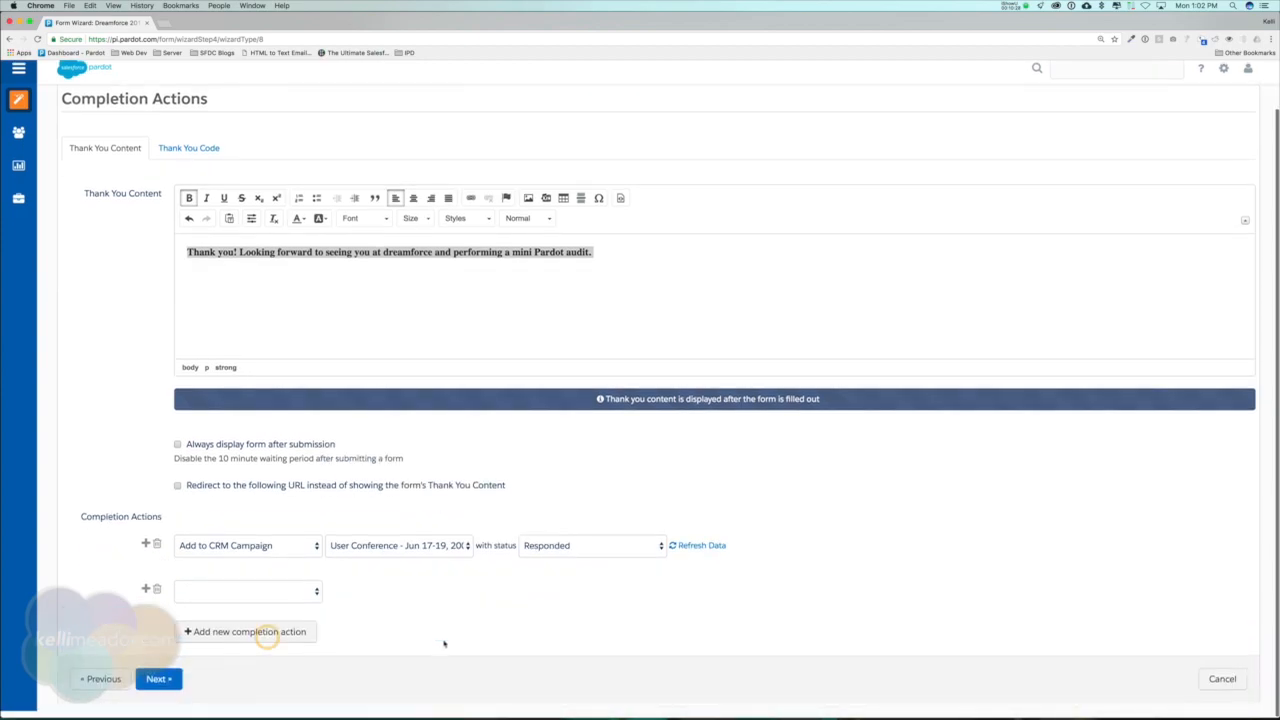
{"action": "left_click", "coordinate": [300, 600]}
{"action": "scroll", "coordinate": [283, 666], "scroll_direction": "down", "scroll_amount": 3}
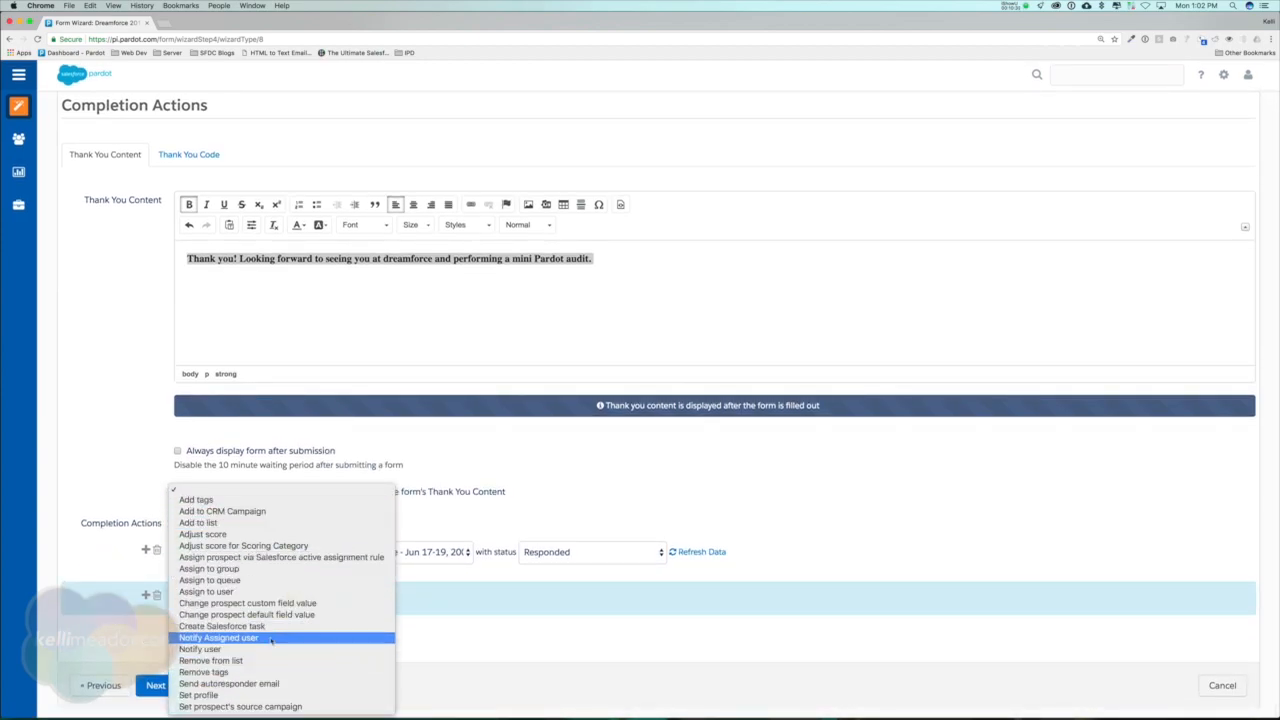
{"action": "left_click", "coordinate": [270, 638]}
{"action": "scroll", "coordinate": [527, 369], "scroll_direction": "up", "scroll_amount": 1}
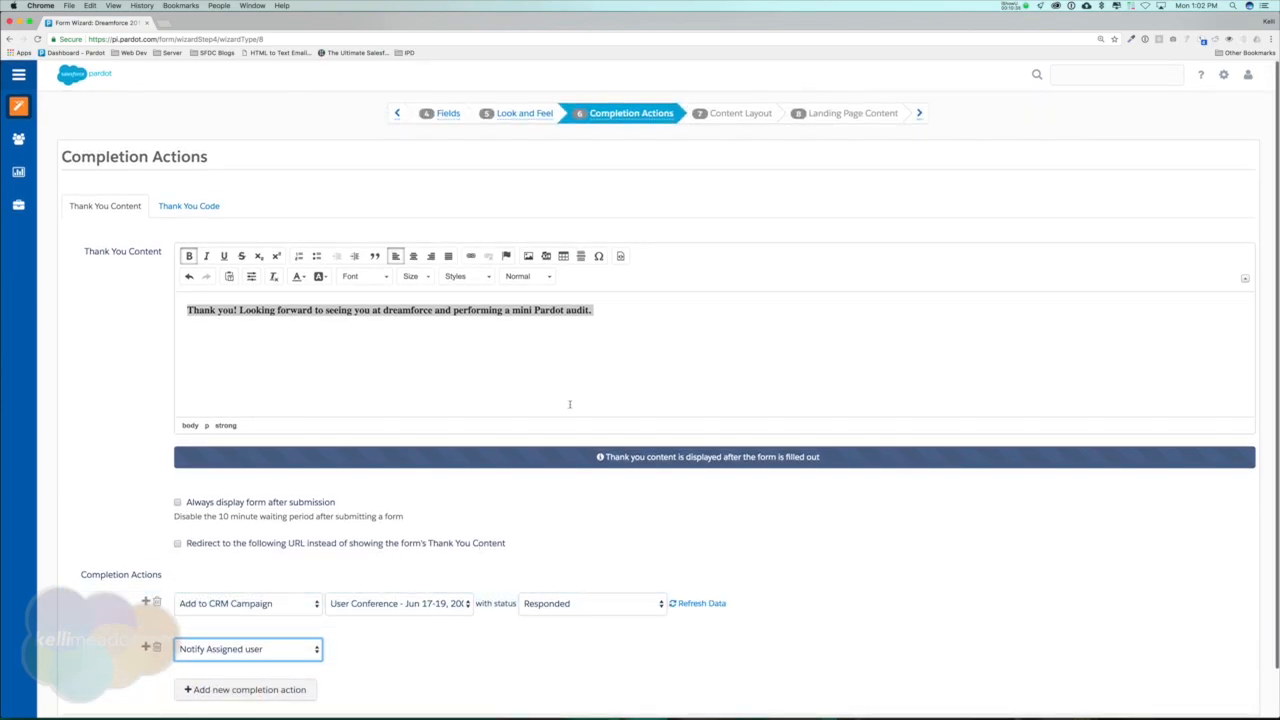
Continue to the content layout and choose the Responsive Landing Page template for the landing page.
{"action": "scroll", "coordinate": [570, 405], "scroll_direction": "down", "scroll_amount": 1}
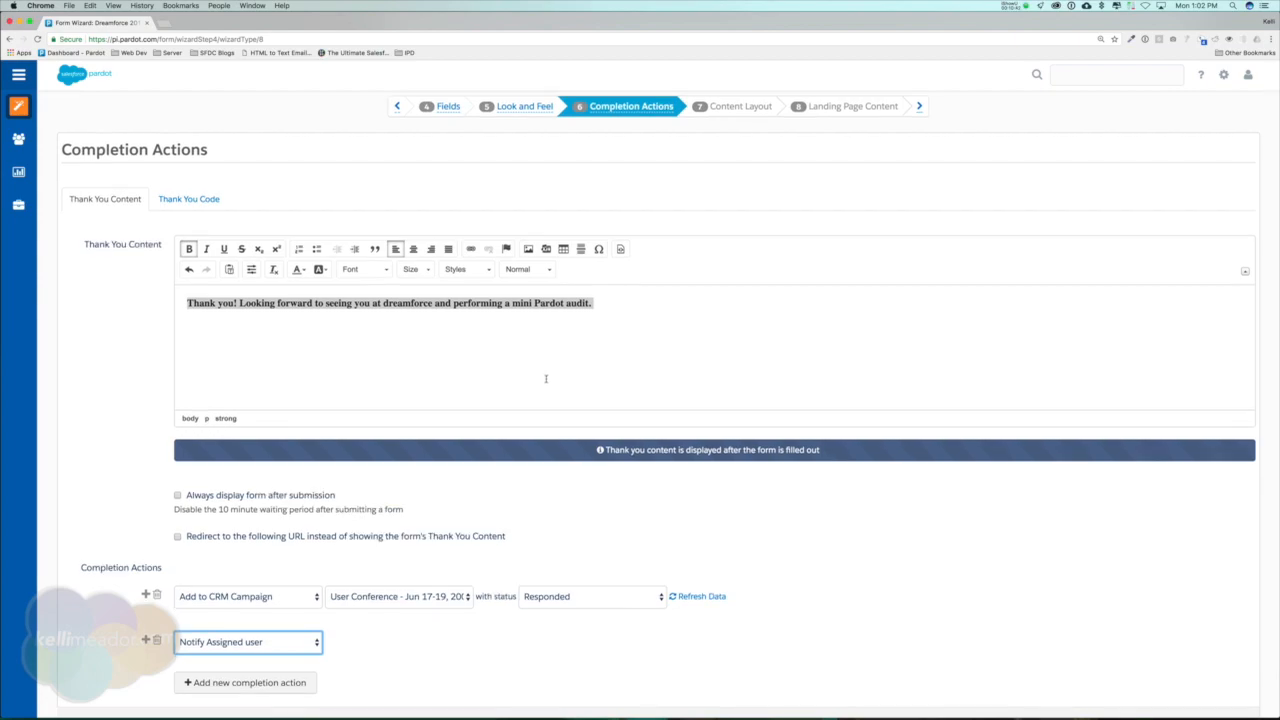
{"action": "scroll", "coordinate": [546, 380], "scroll_direction": "down", "scroll_amount": 1}
{"action": "left_click", "coordinate": [159, 686]}
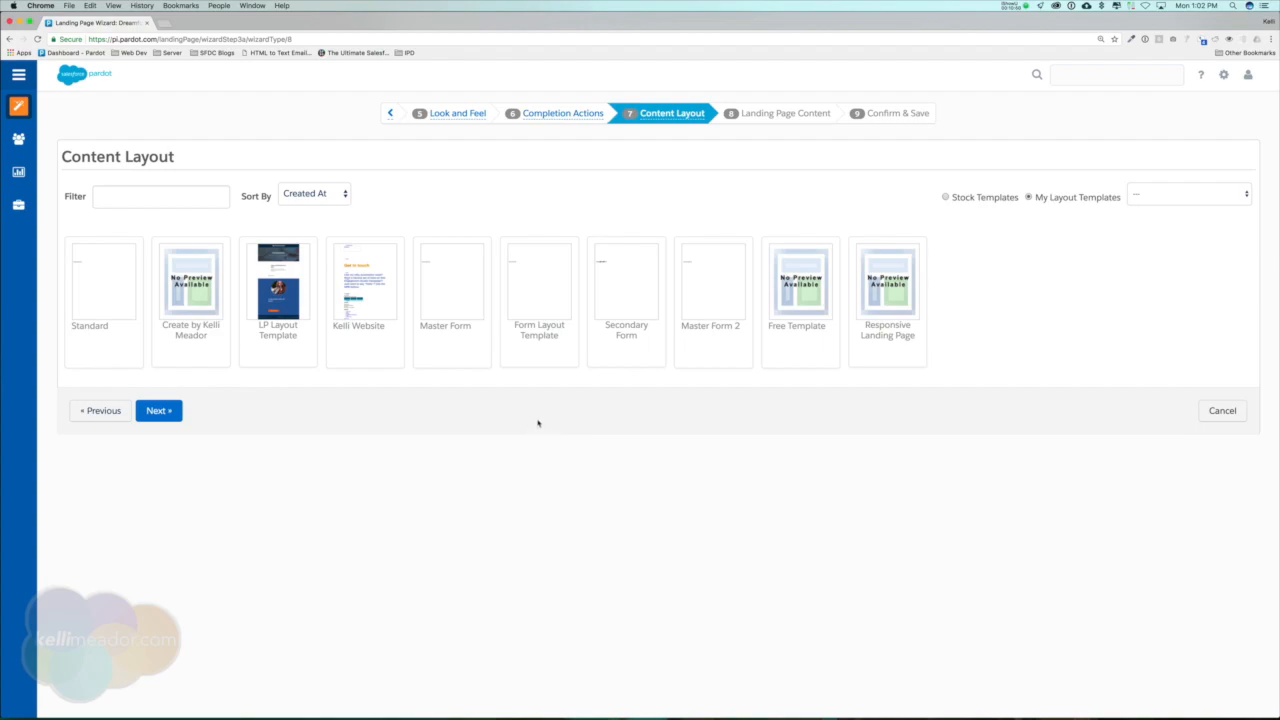
{"action": "left_click", "coordinate": [893, 300]}
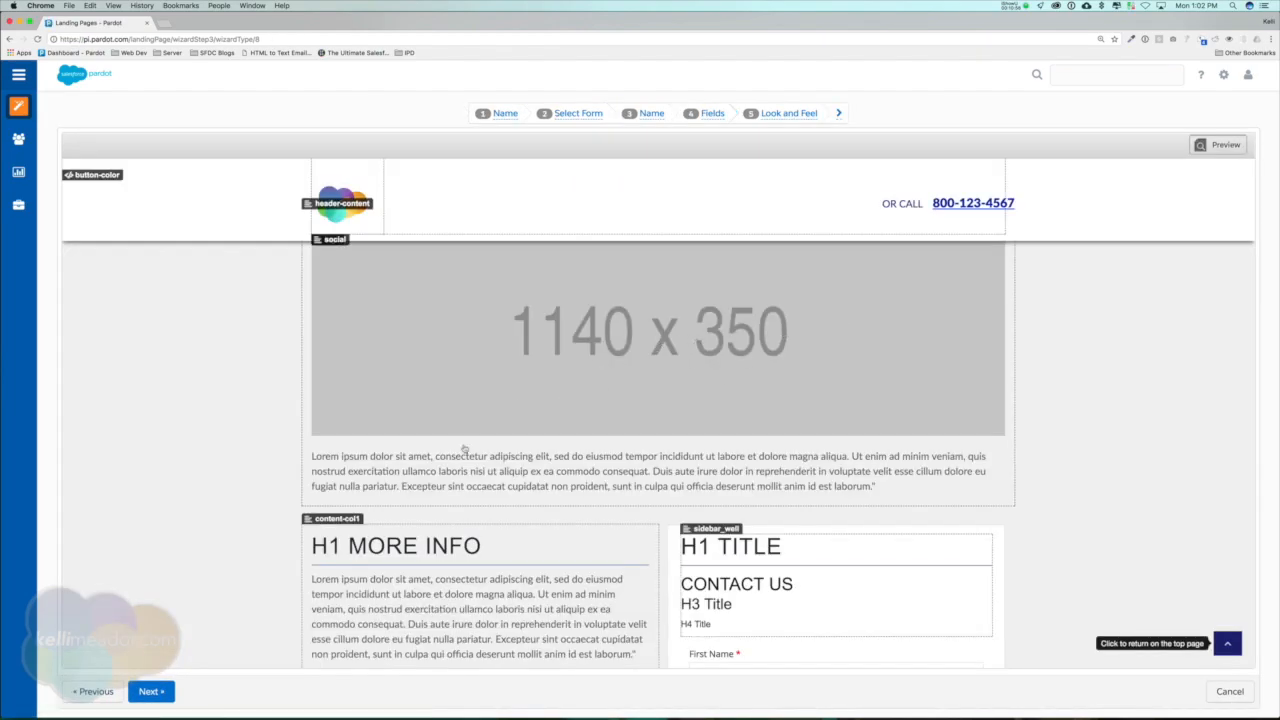
Replace the placeholder paragraph under the banner image with "GET A FREE MINI PARDOT AUDIT & ENTER TO WIN AN IPAD PRO".
{"action": "left_click", "coordinate": [530, 477]}
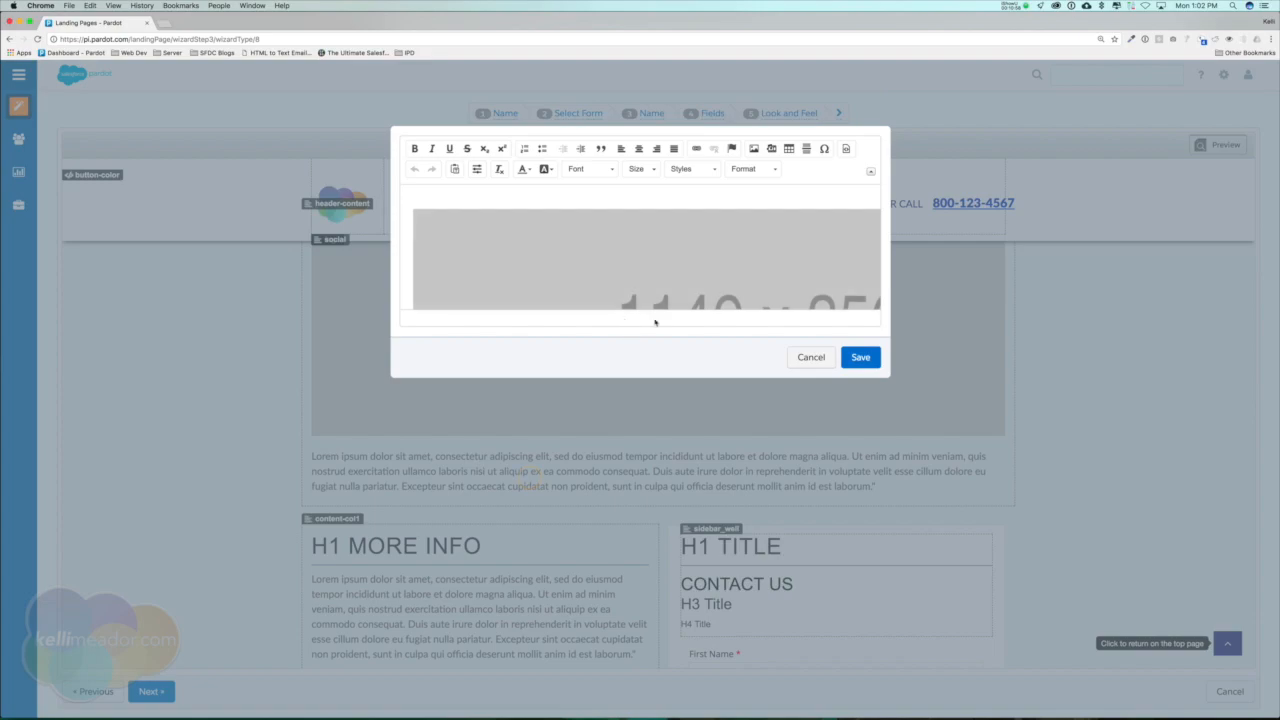
{"action": "scroll", "coordinate": [657, 300], "scroll_direction": "down", "scroll_amount": 3}
{"action": "left_click", "coordinate": [497, 277]}
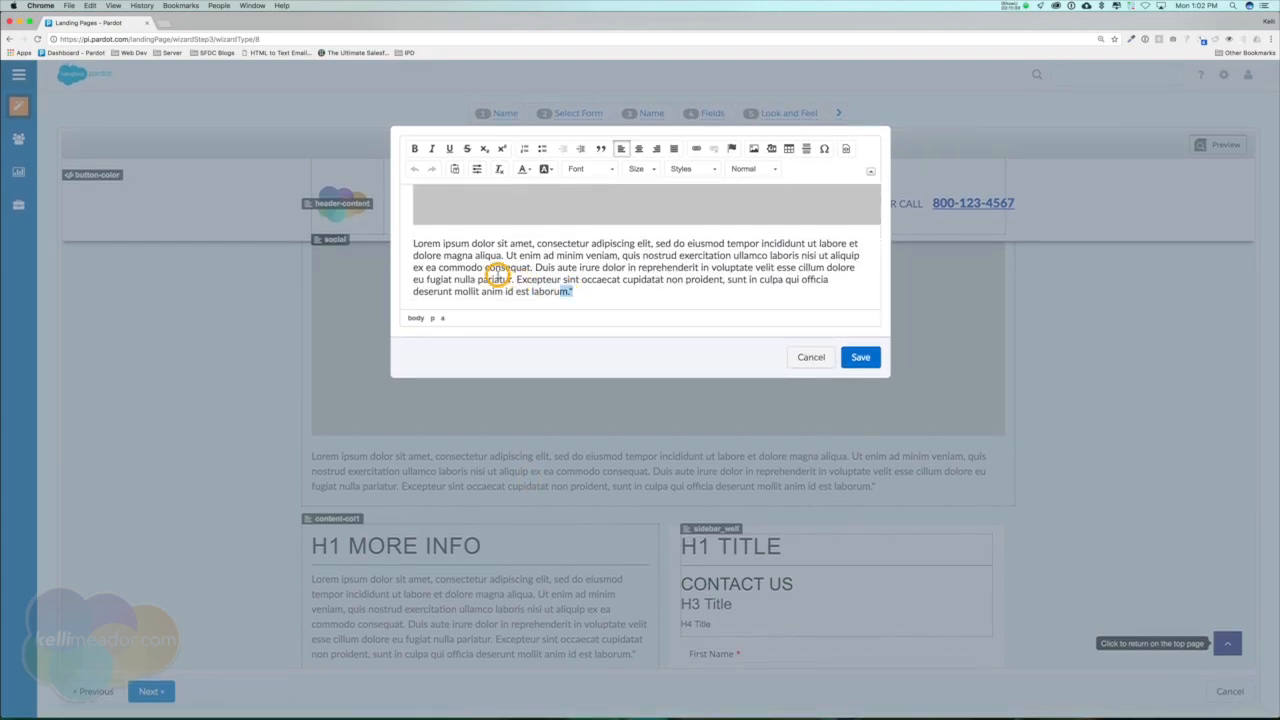
{"action": "left_click_drag", "start_coordinate": [497, 277], "coordinate": [405, 240]}
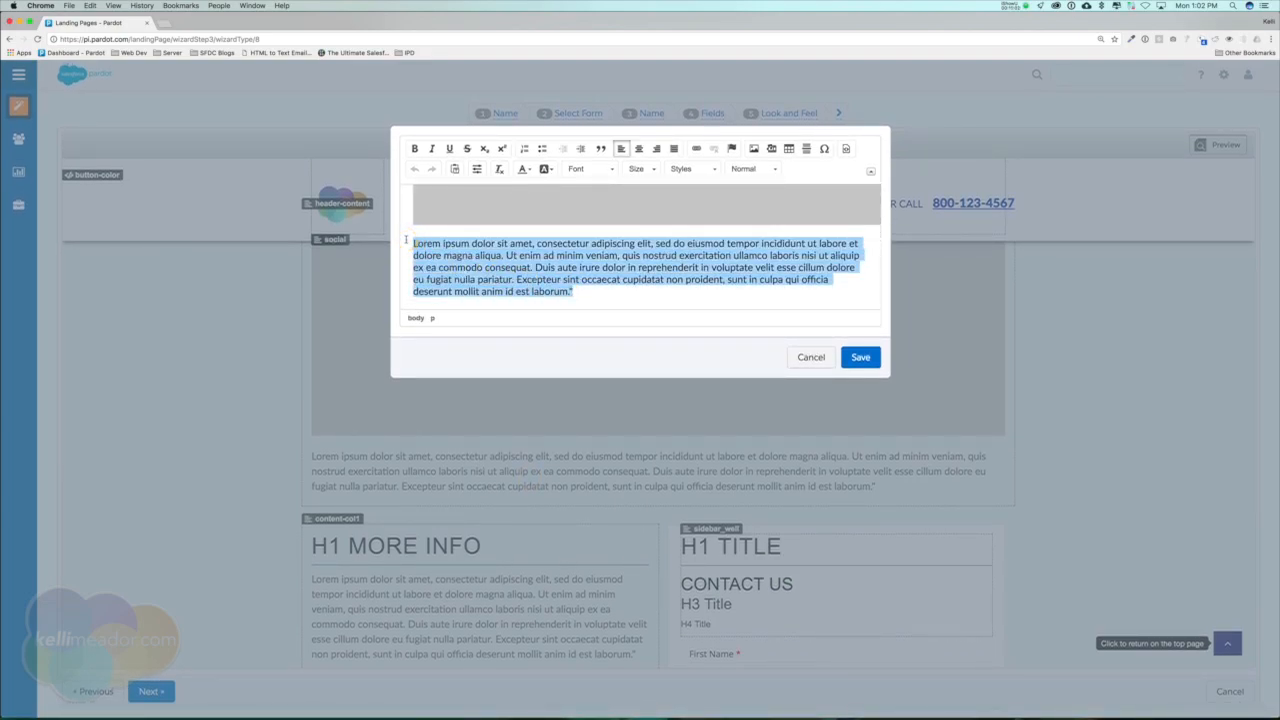
{"action": "type", "text": "GET A FRE"}
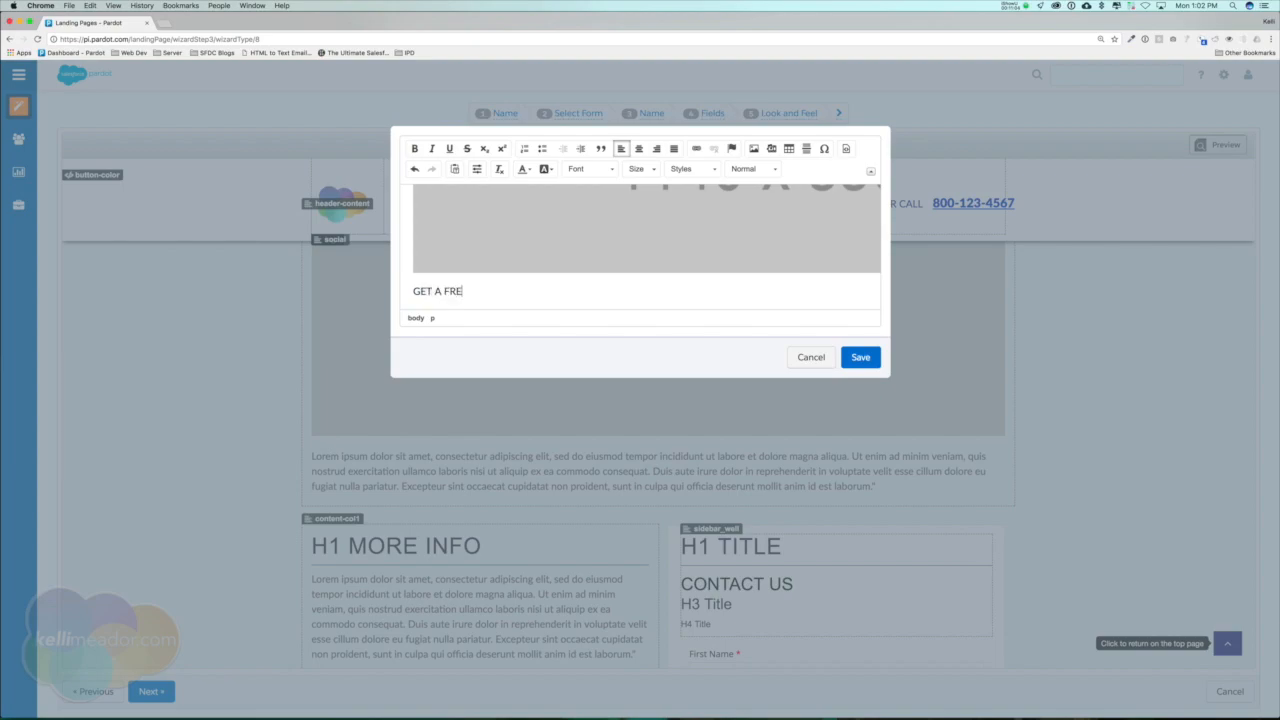
{"action": "type", "text": "E MINI PARDOT AUDIT & ENTER TO WIN "}
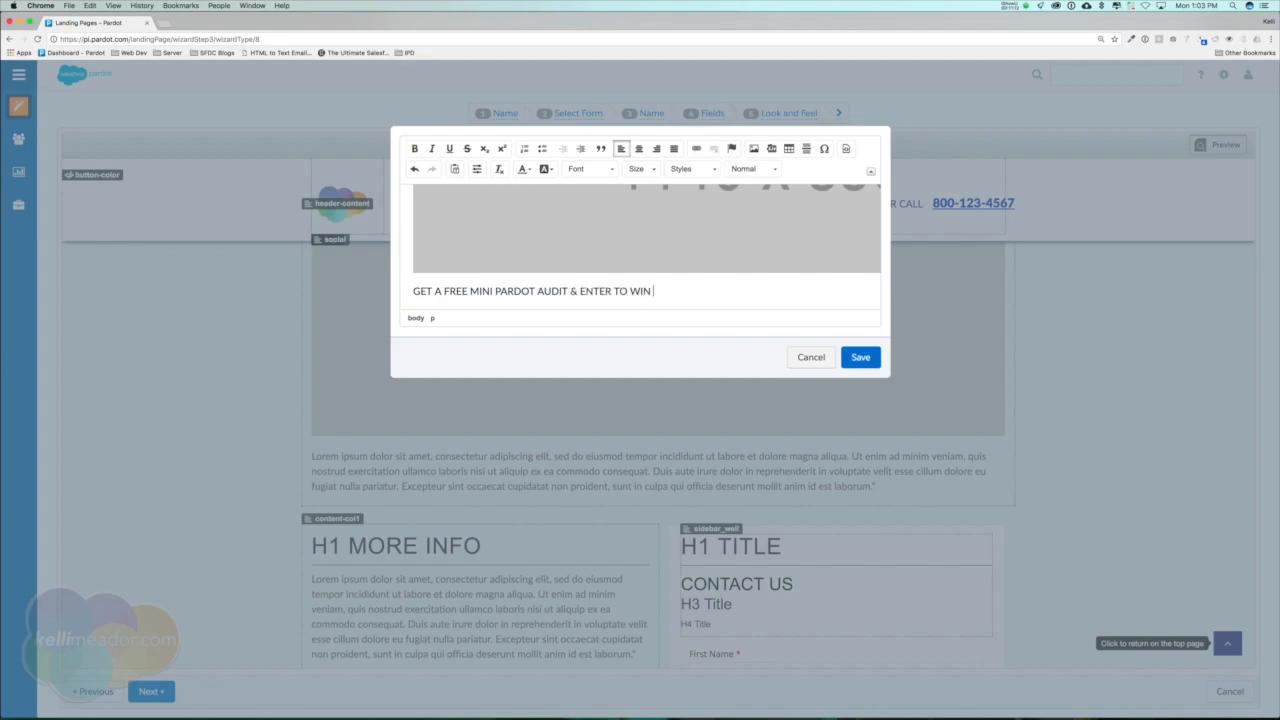
{"action": "type", "text": "AN IPAD PRO"}
Make the iPad Pro giveaway line under the banner bold and centered.
{"action": "left_click_drag", "start_coordinate": [718, 291], "coordinate": [393, 283]}
{"action": "left_click", "coordinate": [414, 148]}
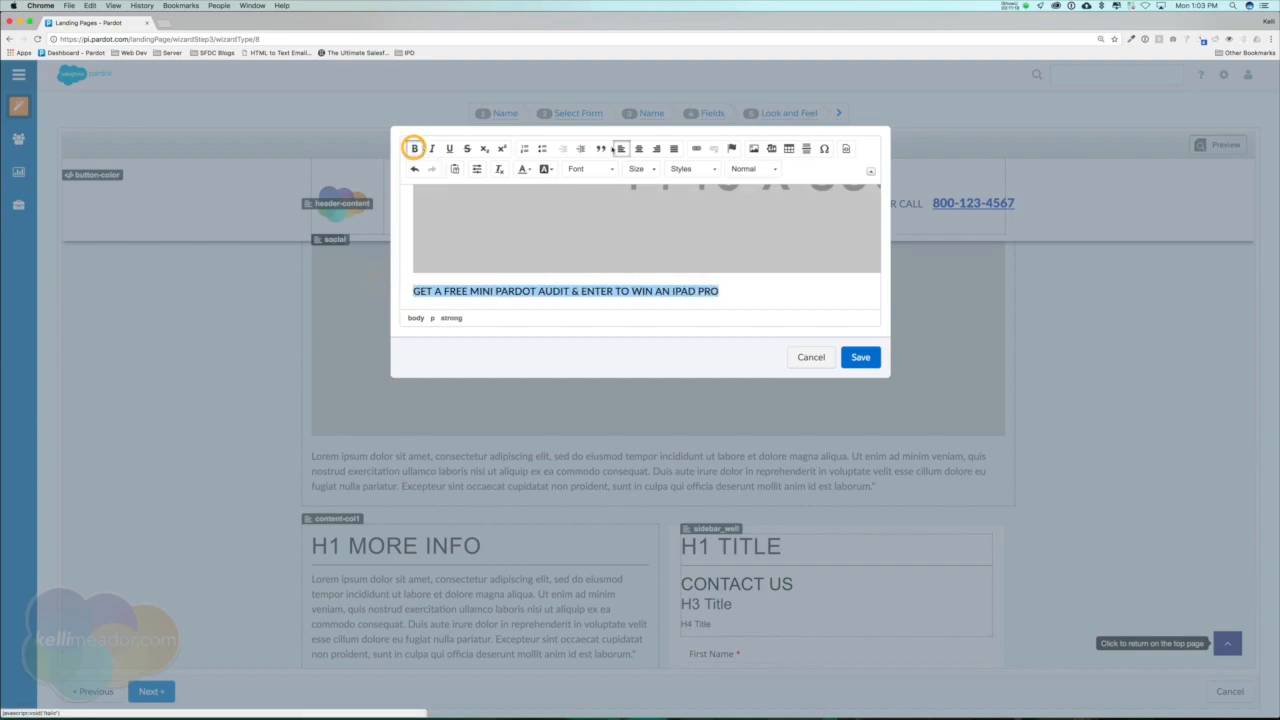
{"action": "left_click", "coordinate": [639, 148]}
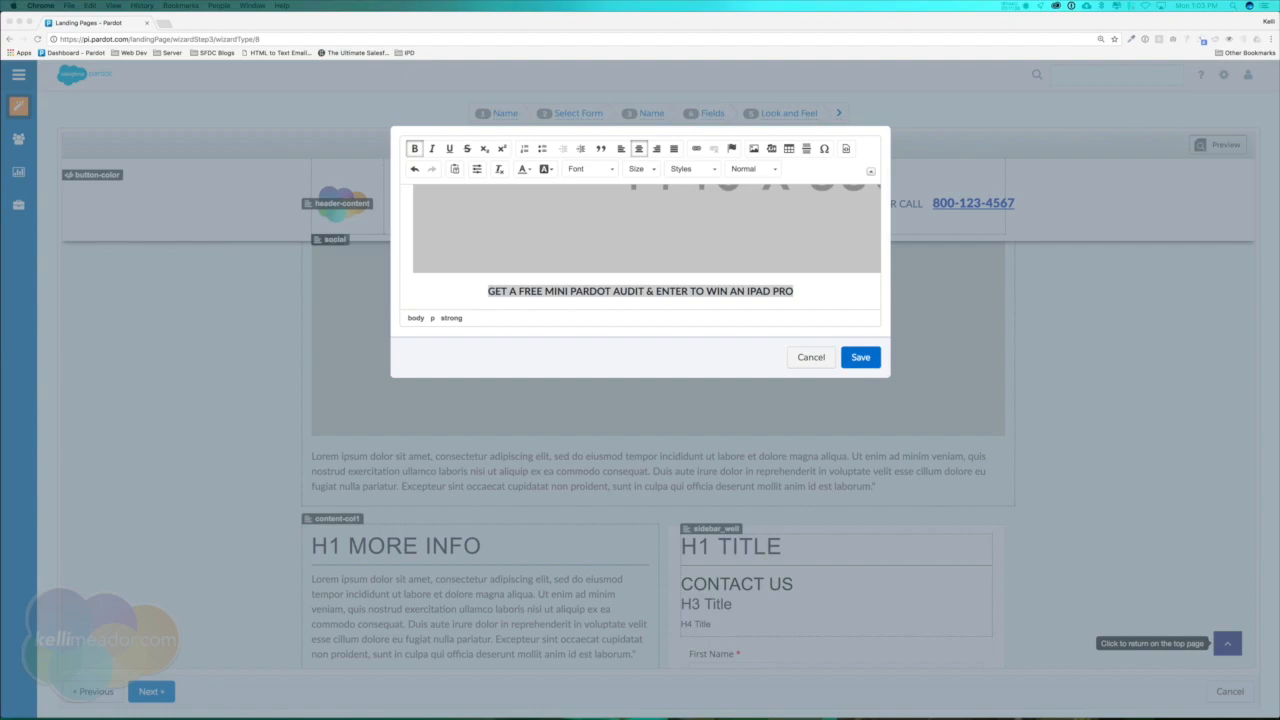
Replace the 1140 x 350 banner placeholder with the techhive iPad Pro image URL, leaving its width blank, and save the section.
{"action": "double_click", "coordinate": [677, 230]}
{"action": "left_click", "coordinate": [556, 353]}
{"action": "key", "text": "super+a"}
{"action": "key", "text": "super+c"}
{"action": "key", "text": "super+v"}
{"action": "left_click", "coordinate": [515, 387]}
{"action": "left_click_drag", "start_coordinate": [507, 419], "coordinate": [414, 420]}
{"action": "key", "text": "BackSpace"}
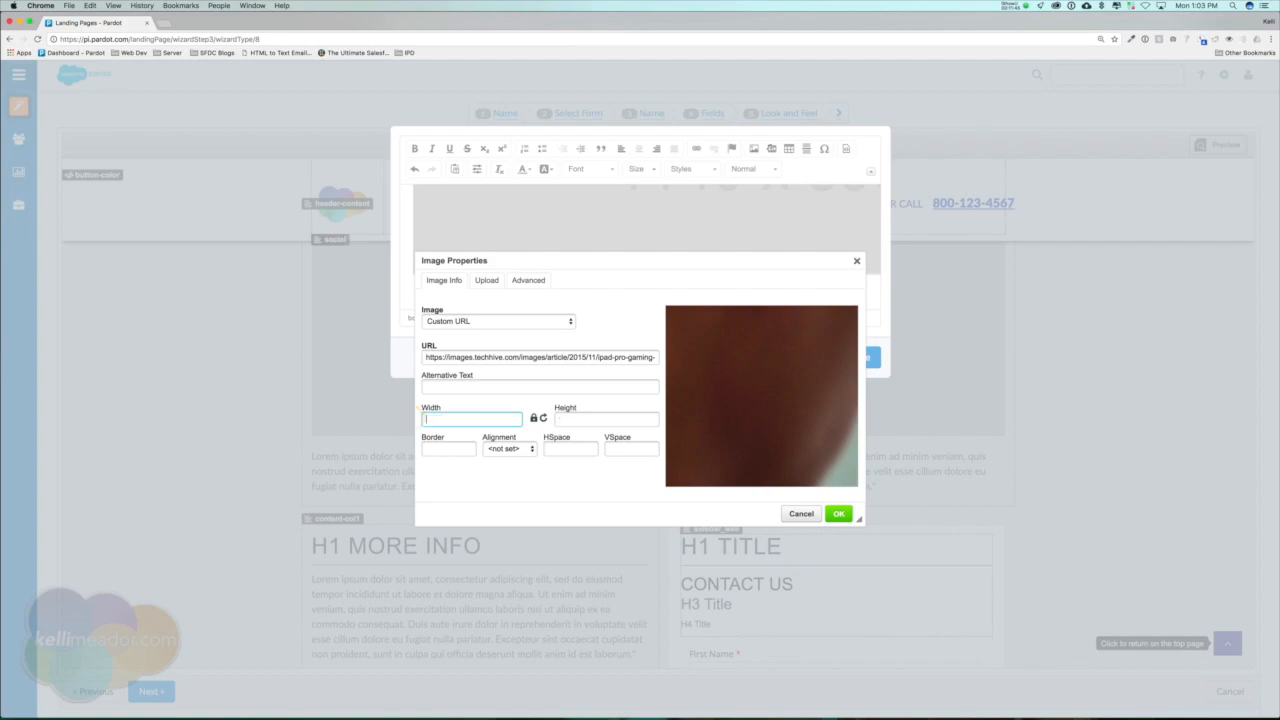
{"action": "left_click", "coordinate": [839, 514]}
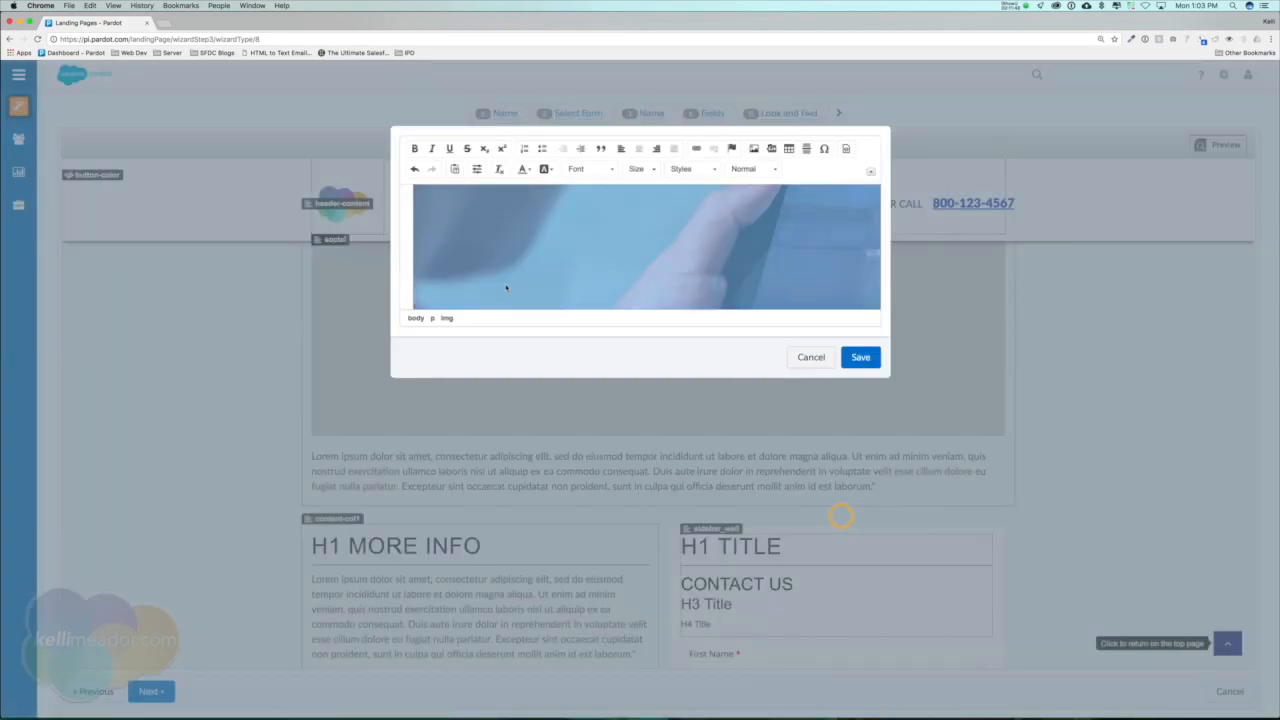
{"action": "scroll", "coordinate": [593, 281], "scroll_direction": "down", "scroll_amount": 5}
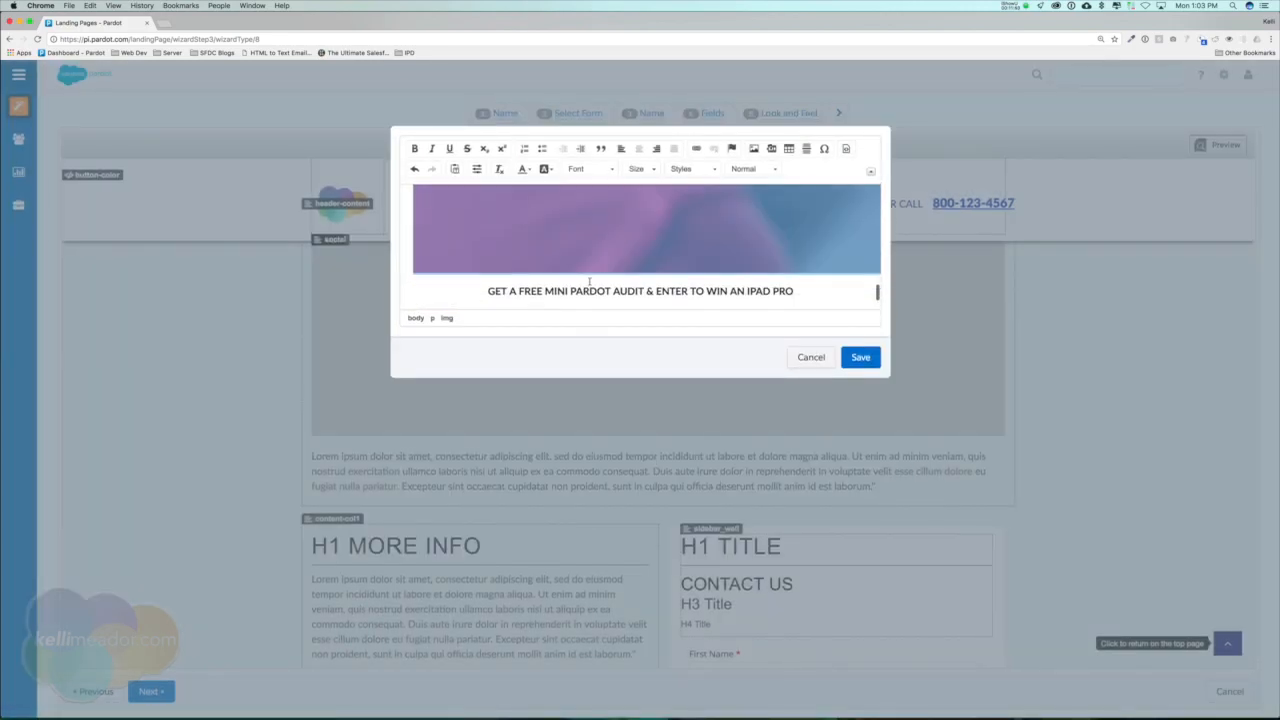
{"action": "left_click", "coordinate": [860, 357]}
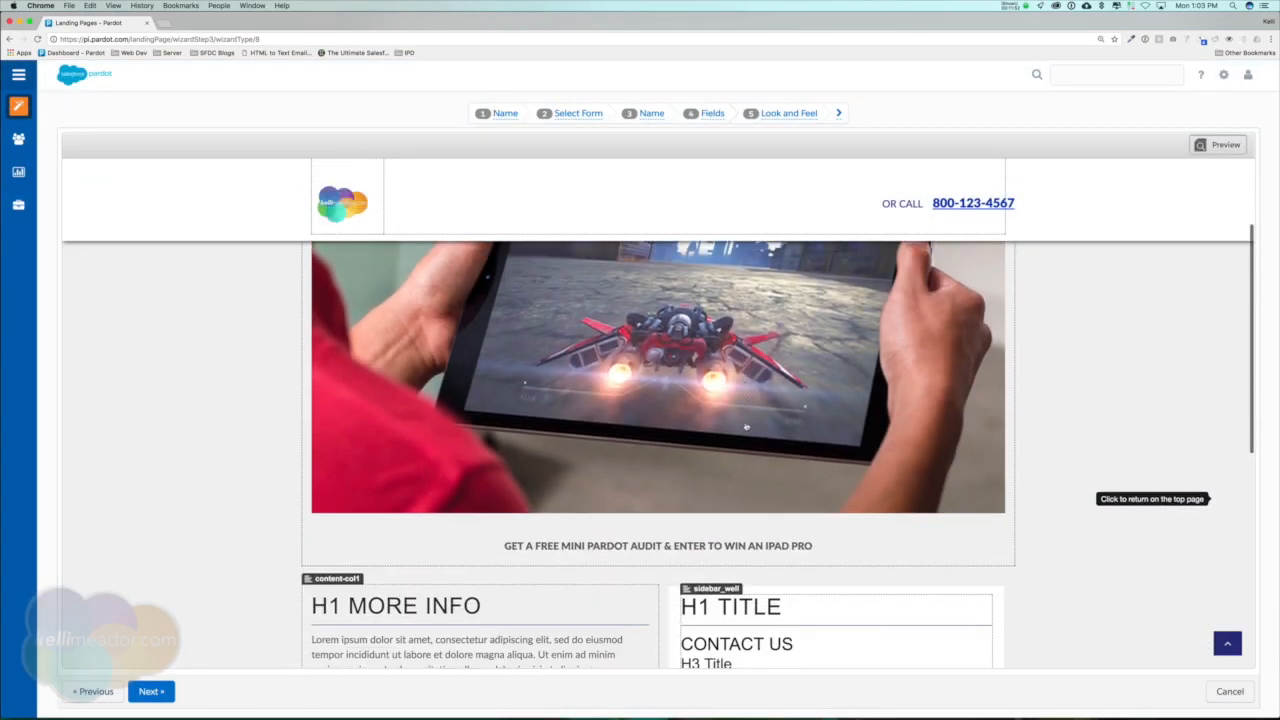
Change the "H1 More Info" heading in the first content column to "Mini Audit".
{"action": "scroll", "coordinate": [738, 423], "scroll_direction": "down", "scroll_amount": 2}
{"action": "left_click", "coordinate": [432, 416]}
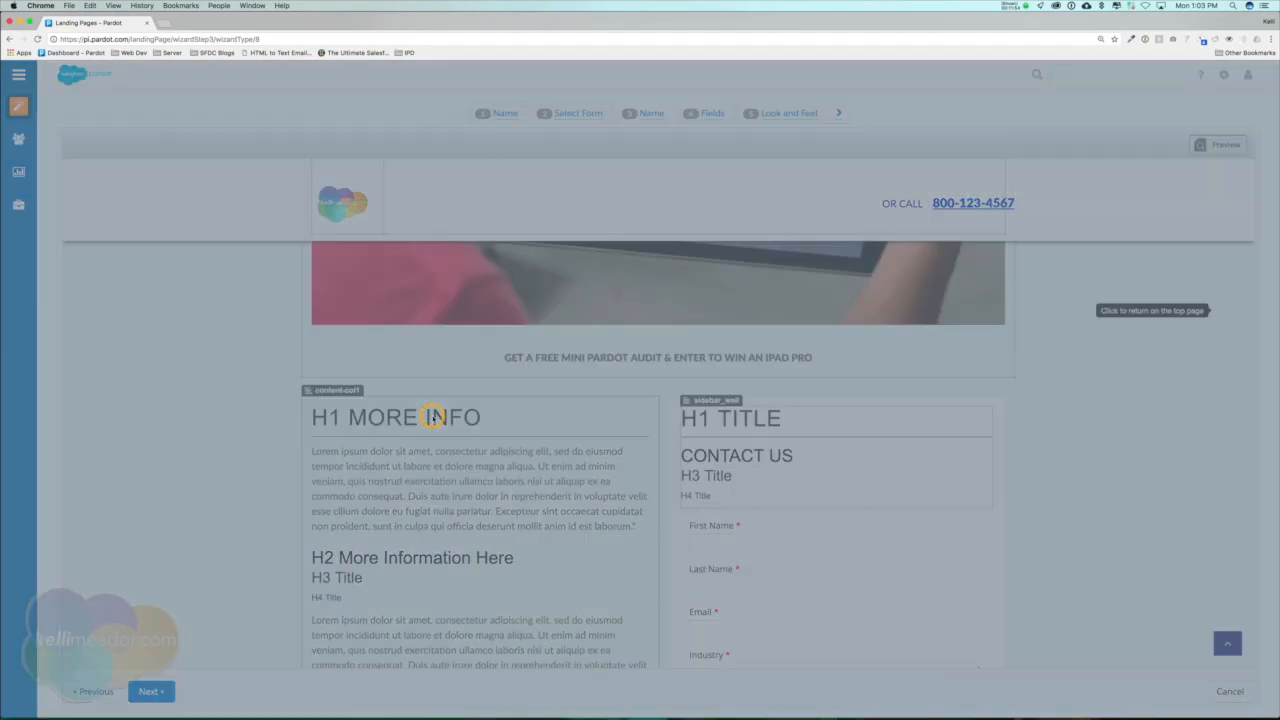
{"action": "left_click_drag", "start_coordinate": [538, 210], "coordinate": [372, 201]}
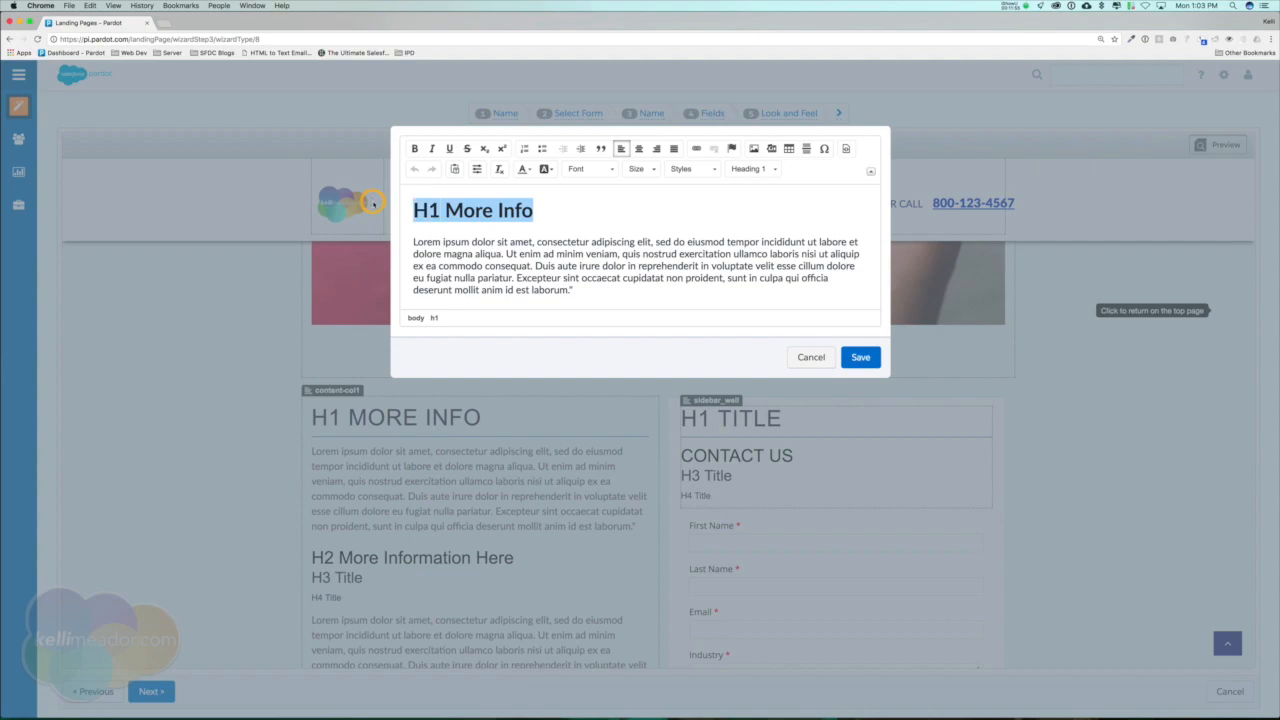
{"action": "type", "text": "ni"}
{"action": "key", "text": "BackSpace"}
{"action": "key", "text": "BackSpace"}
{"action": "key", "text": "BackSpace"}
{"action": "key", "text": "BackSpace"}
{"action": "type", "text": "Mini Audit"}
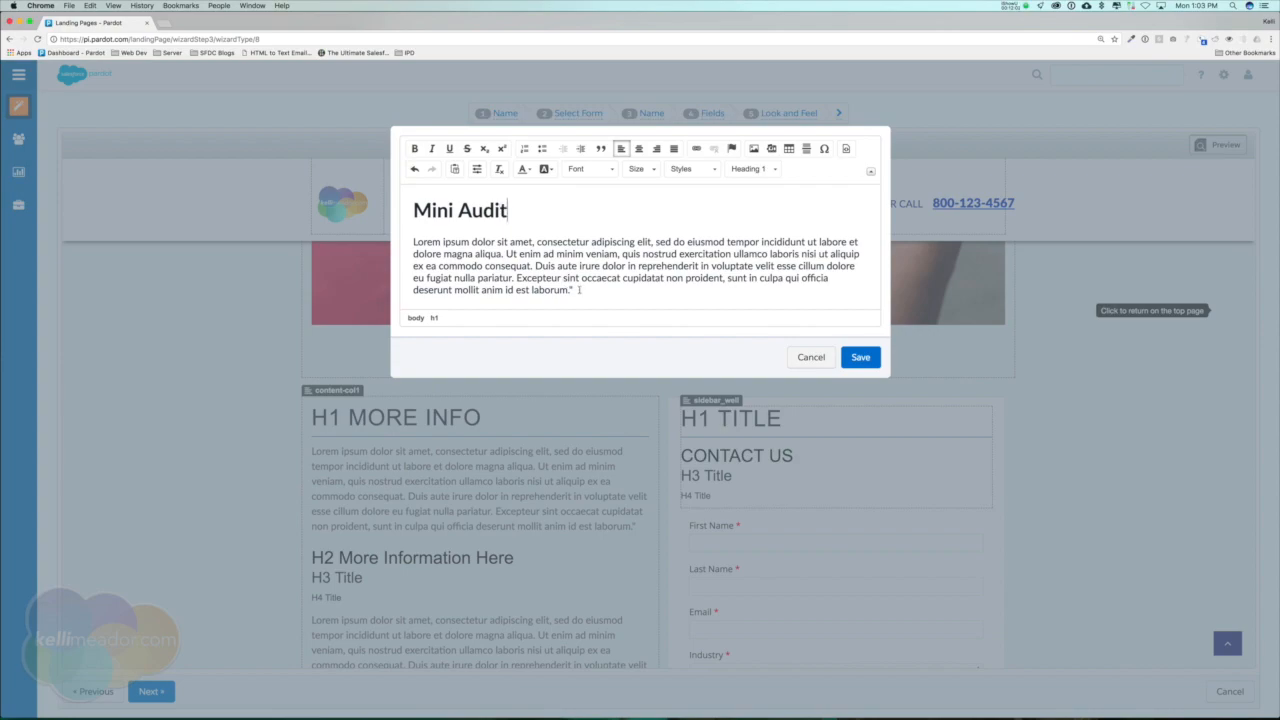
Replace the placeholder paragraph under the Mini Audit heading with "Meet the team from Meador Marketing and Partner A.".
{"action": "left_click_drag", "start_coordinate": [577, 290], "coordinate": [395, 246]}
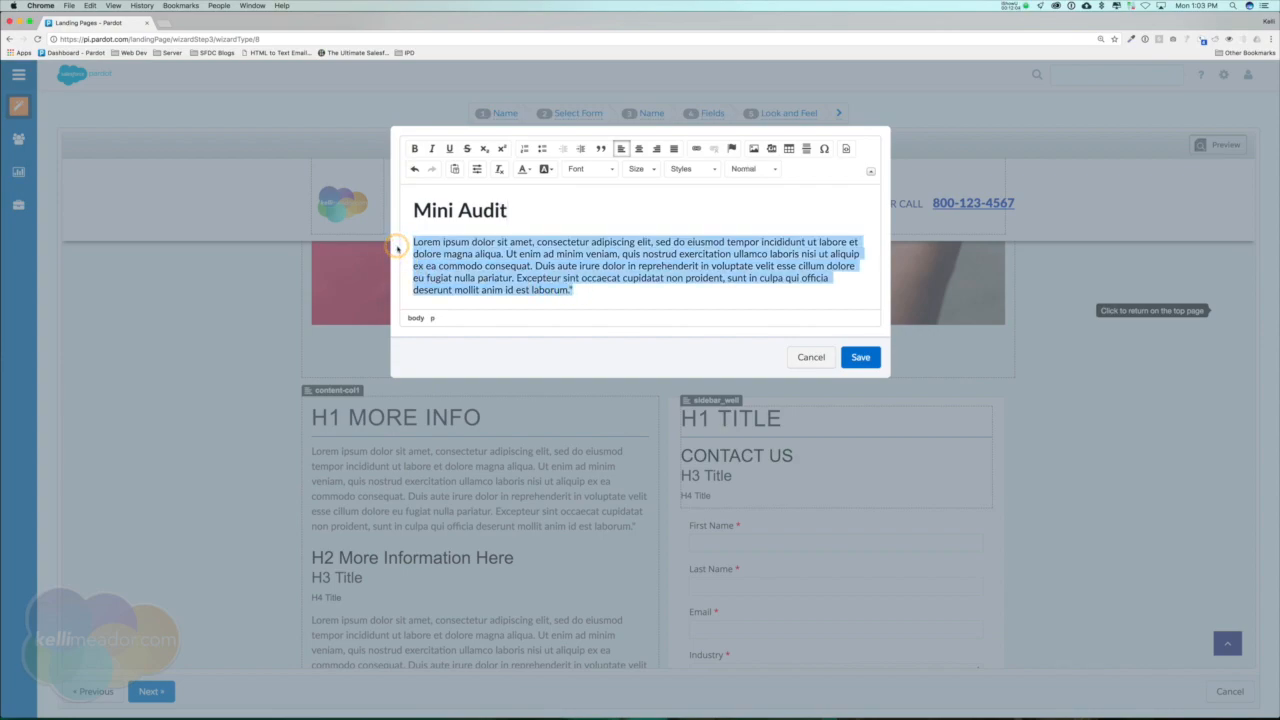
{"action": "type", "text": "Meet the"}
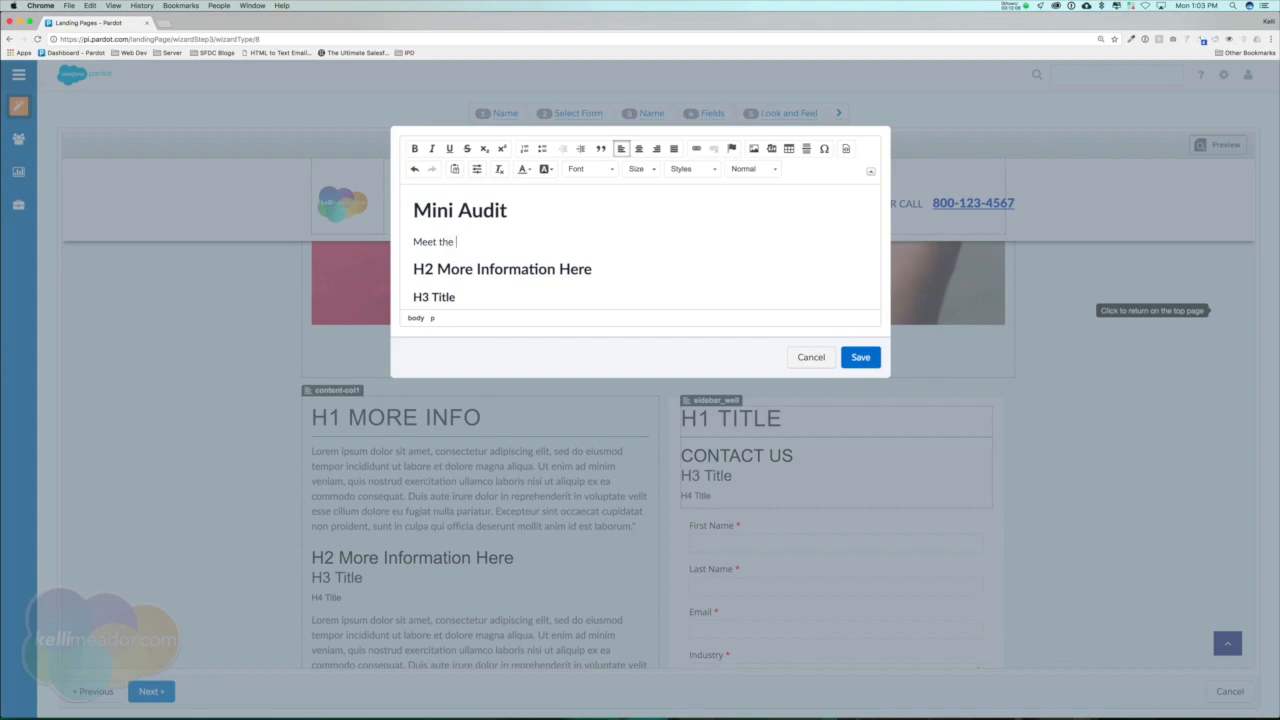
{"action": "type", "text": " team from Meador Marketing and Partner A. W"}
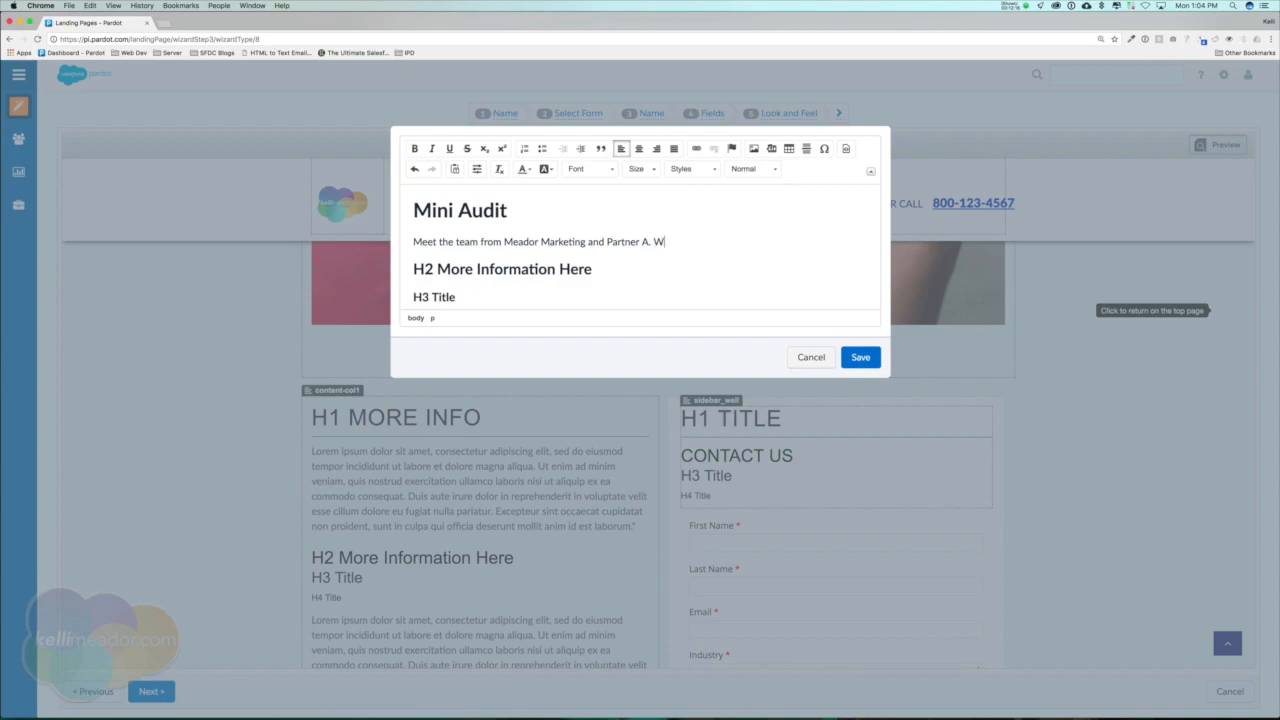
Continue that paragraph with "We will be doing free mini Pardot Audits. Sign up today and enter to win an iPad Pro.".
{"action": "type", "text": "e will be doing free mini Pardot Audits."}
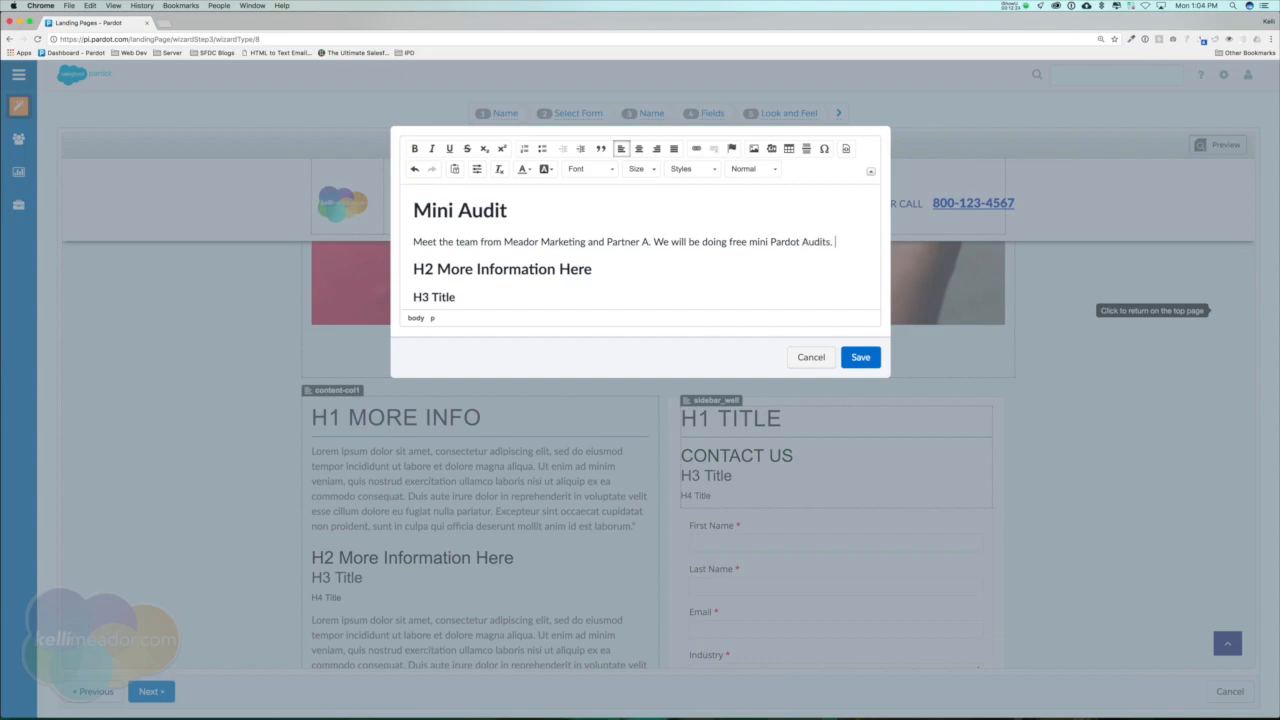
{"action": "type", "text": "up today "}
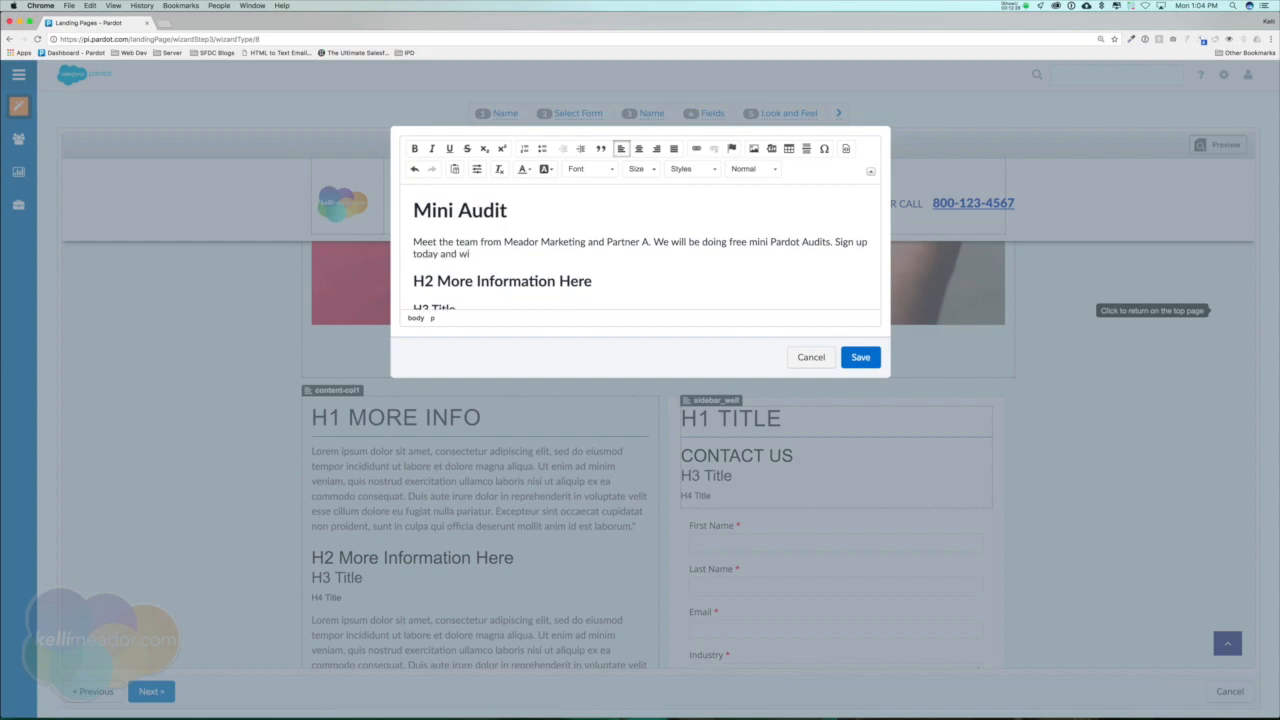
{"action": "type", "text": "and enter to win an iPad Pro."}
Delete the placeholder H2, H3 and H4 headings below the Mini Audit paragraph.
{"action": "scroll", "coordinate": [439, 270], "scroll_direction": "down", "scroll_amount": 1}
{"action": "left_click_drag", "start_coordinate": [420, 232], "coordinate": [474, 285]}
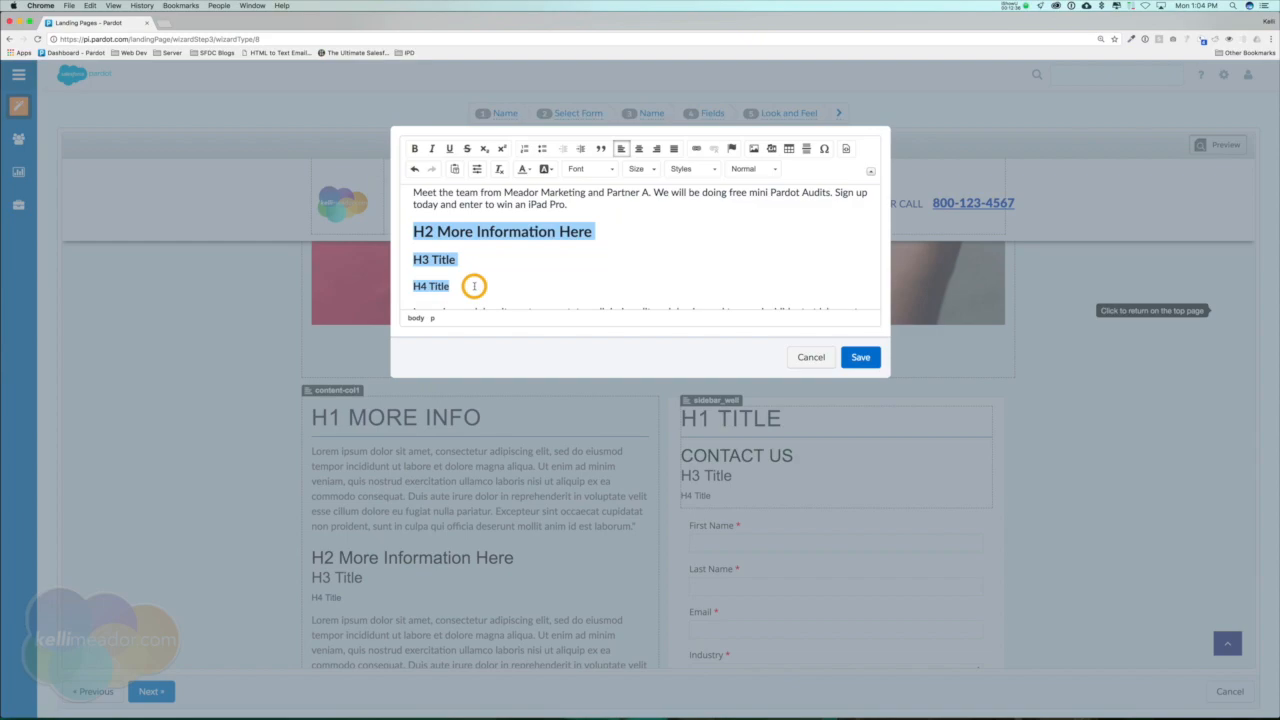
{"action": "key", "text": "BackSpace"}
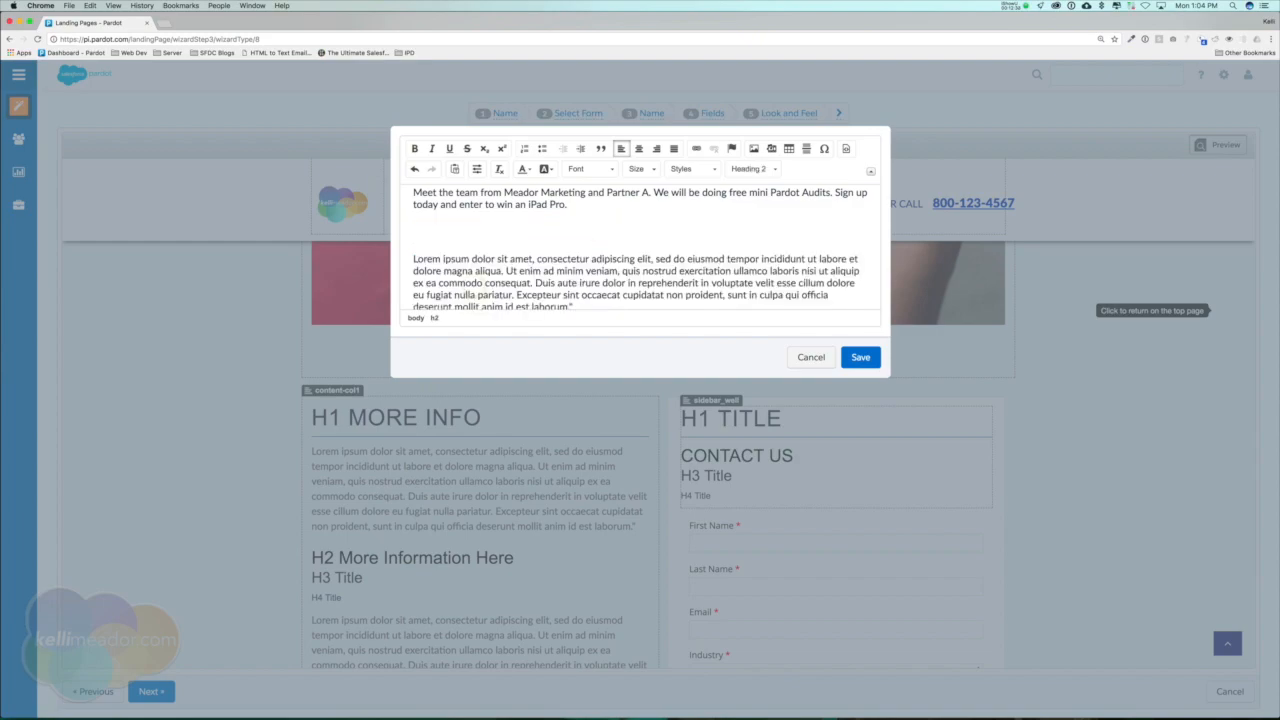
{"action": "key", "text": "BackSpace"}
Replace the remaining lorem ipsum paragraph with the copied testimonial, format it as a block quote, and save the section.
{"action": "left_click_drag", "start_coordinate": [581, 271], "coordinate": [407, 228]}
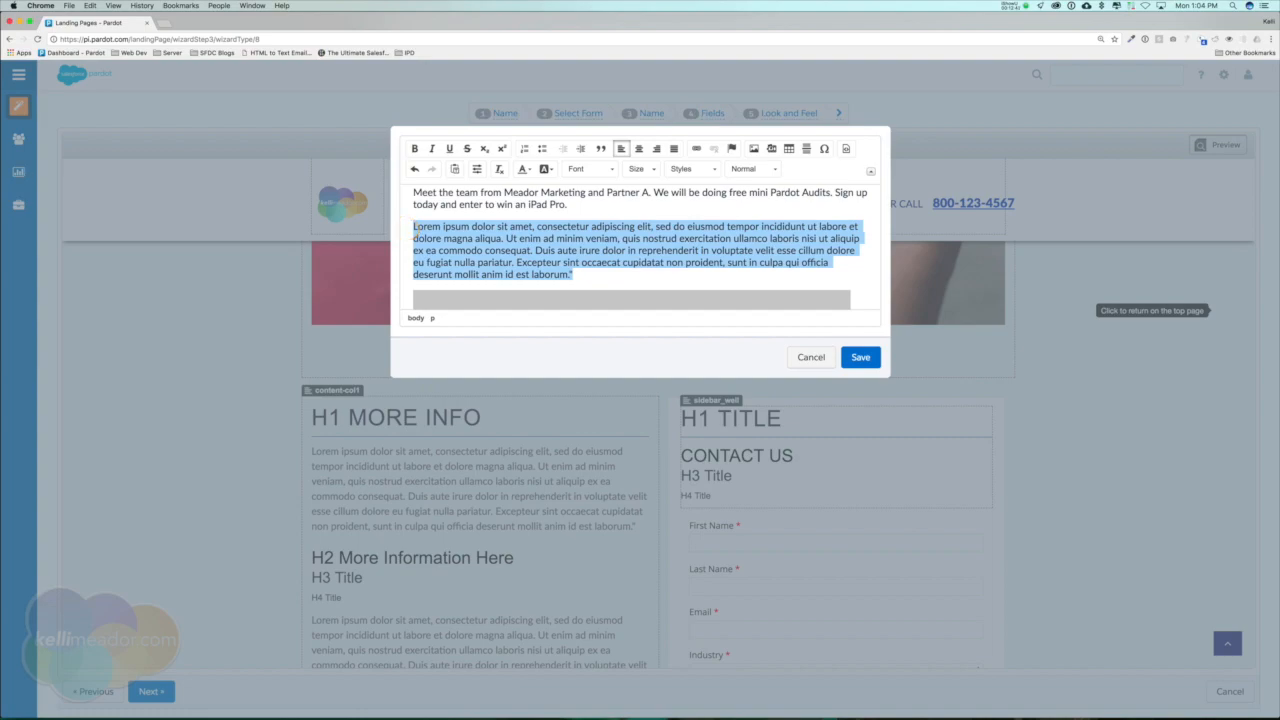
{"action": "key", "text": "super+Tab"}
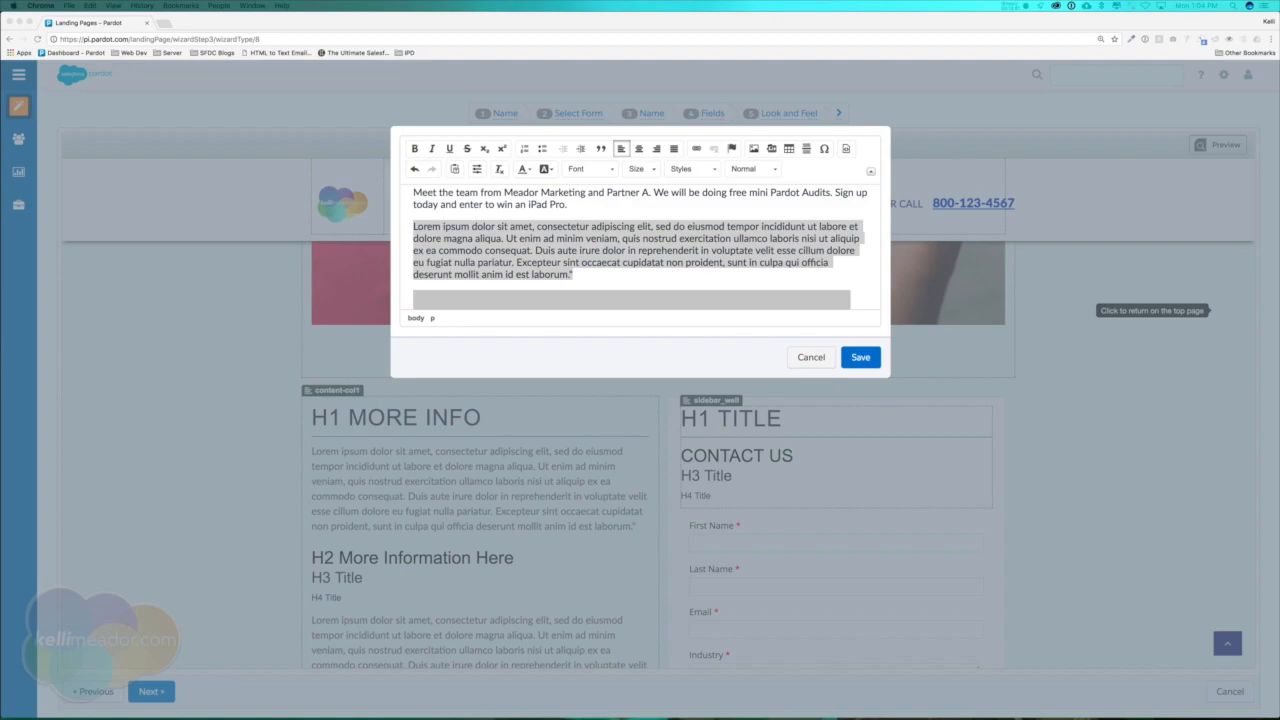
{"action": "left_click_drag", "start_coordinate": [583, 274], "coordinate": [397, 230]}
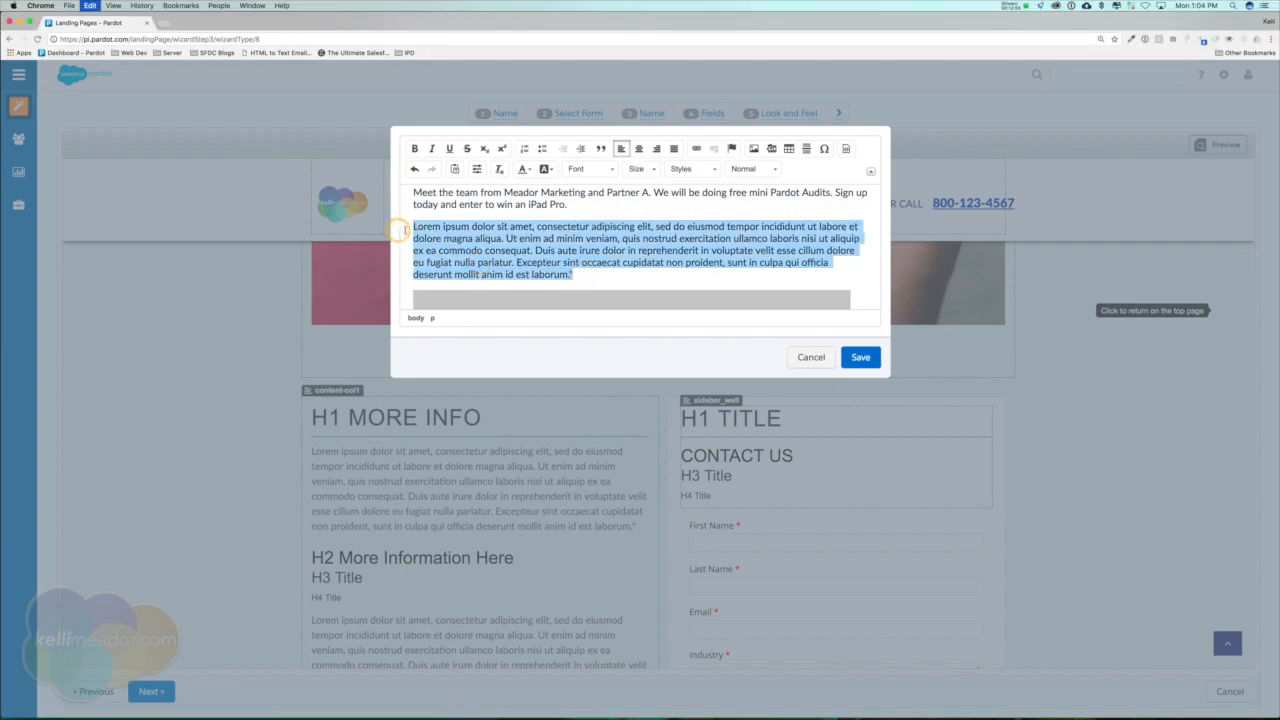
{"action": "type", "text": "Kelli is an innovative, out-of-the-box problem-solver. She brings a positive attitude and refreshing perspective to projects and tasks. We worked on teams and projects for a couple of years before joining forces in the same department. In that time, I learned that Kelli is relentless in her pursuit and implementation of best-practices. Kelli will be on the cutting-edge of campaign technology and will push teammates to keep up. She is a valued asset to any organization or department."}
{"action": "left_click_drag", "start_coordinate": [785, 274], "coordinate": [379, 229]}
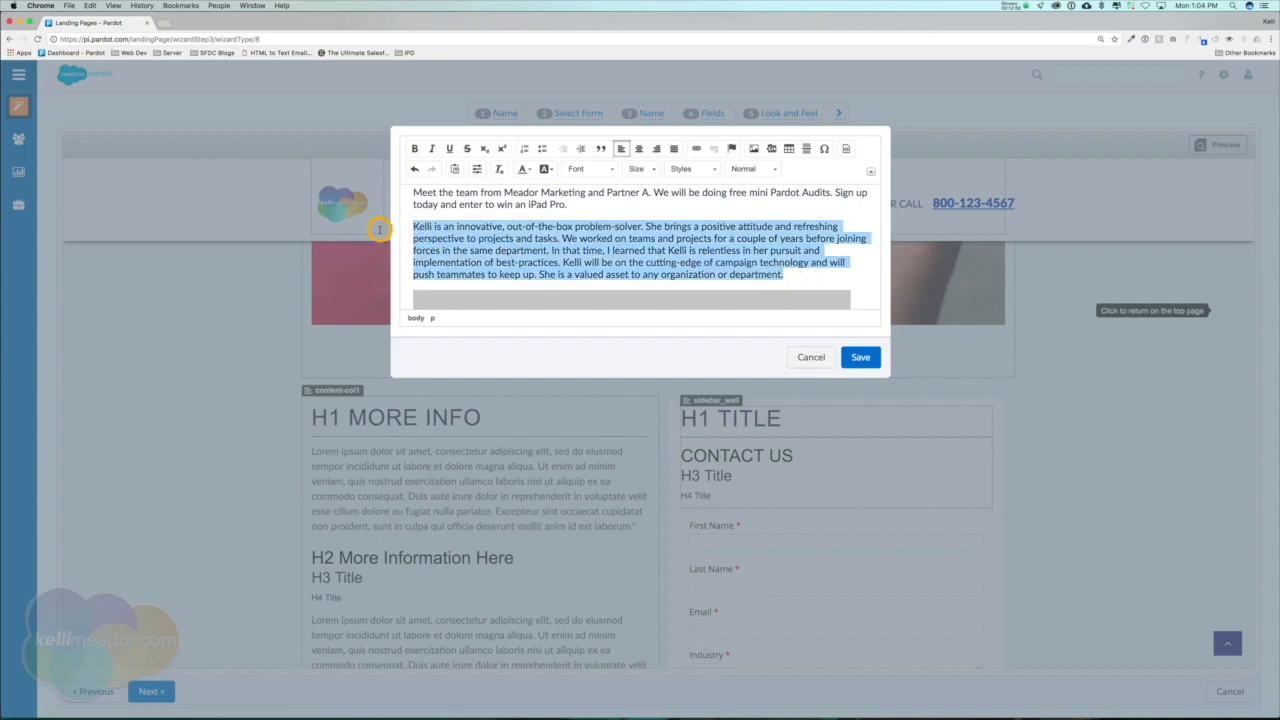
{"action": "left_click", "coordinate": [601, 148]}
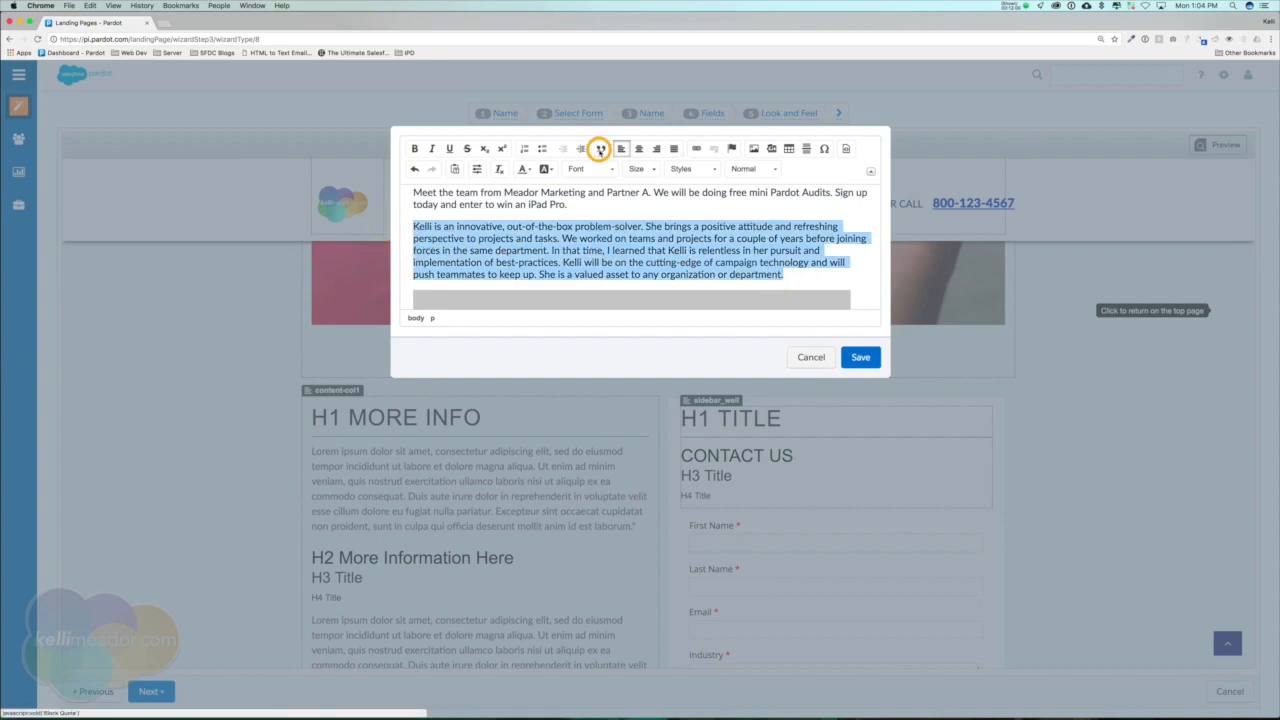
{"action": "scroll", "coordinate": [688, 254], "scroll_direction": "down", "scroll_amount": 5}
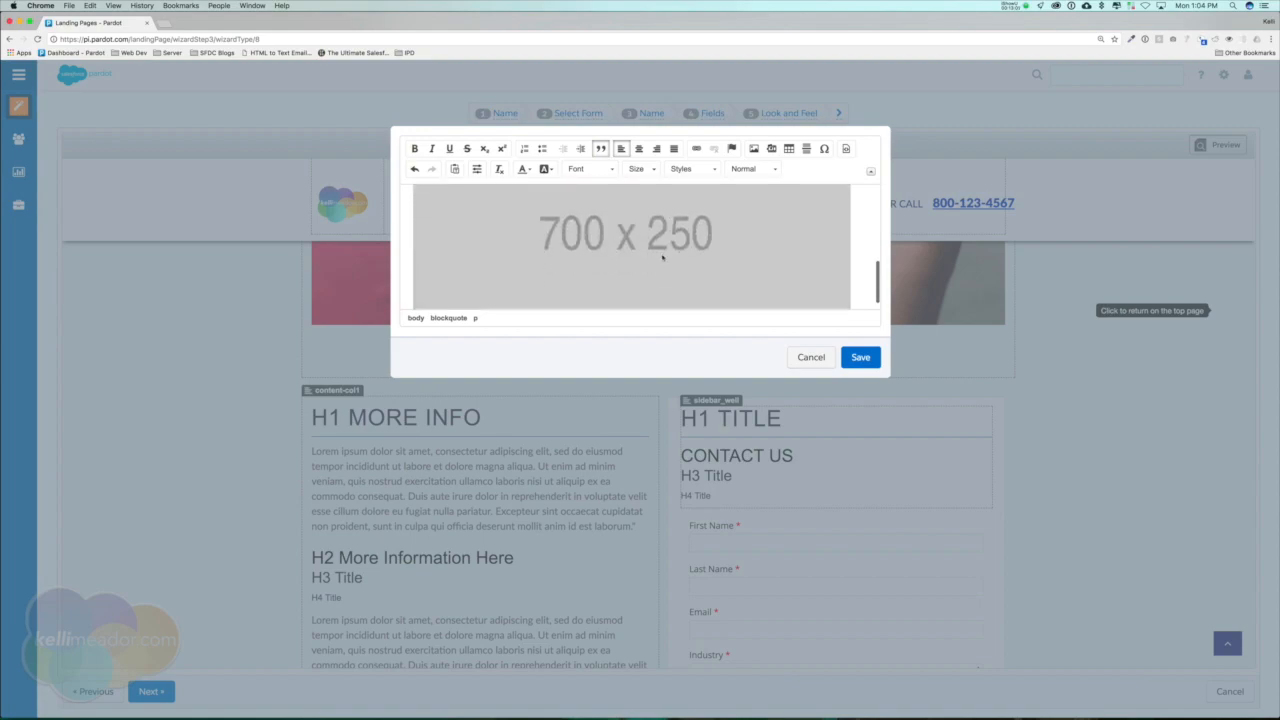
{"action": "scroll", "coordinate": [692, 303], "scroll_direction": "down", "scroll_amount": 2}
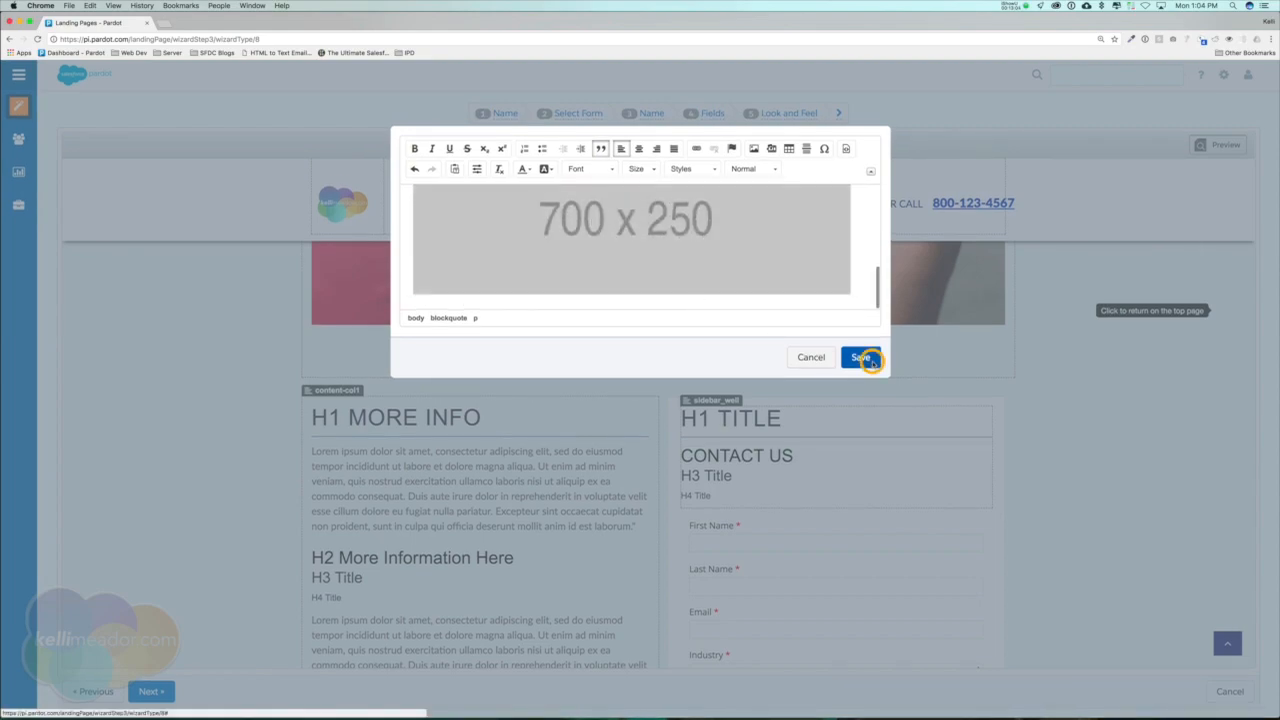
{"action": "left_click", "coordinate": [870, 360]}
Delete the "CONTACT US", "H3 Title" and "H4 Title" headings from the section above the sign-up form.
{"action": "scroll", "coordinate": [760, 320], "scroll_direction": "down", "scroll_amount": 4}
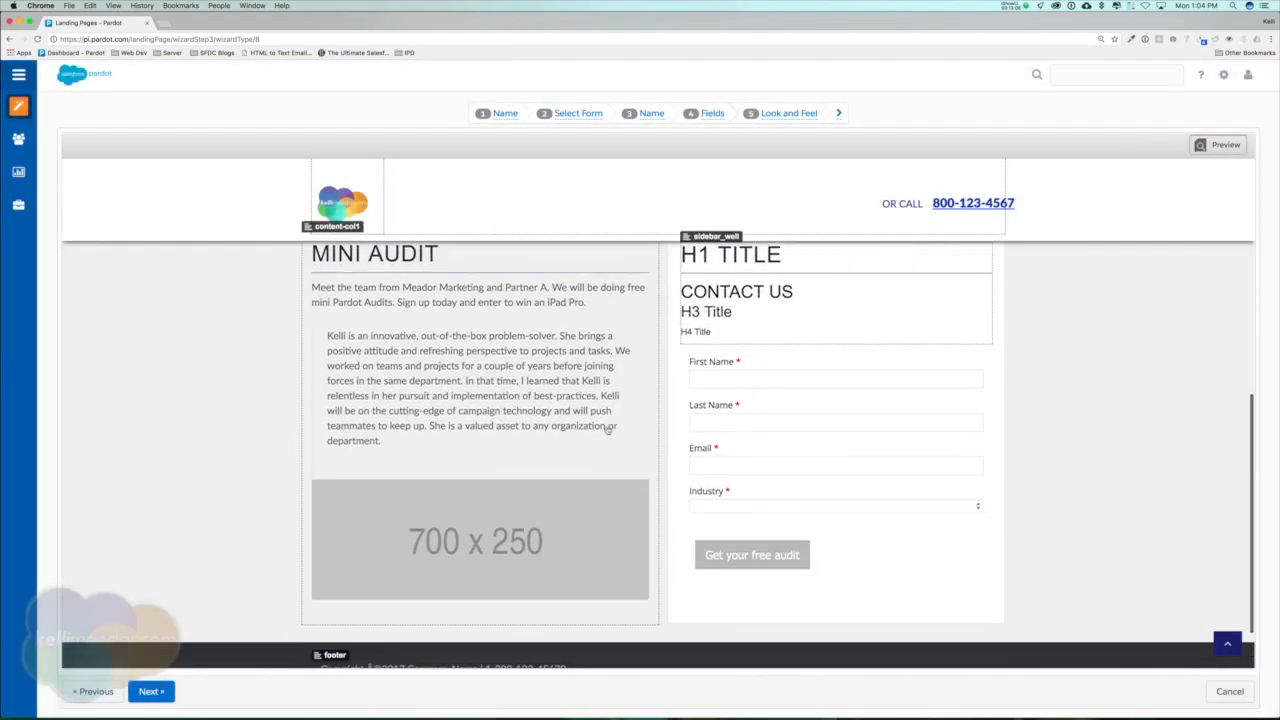
{"action": "left_click", "coordinate": [741, 291]}
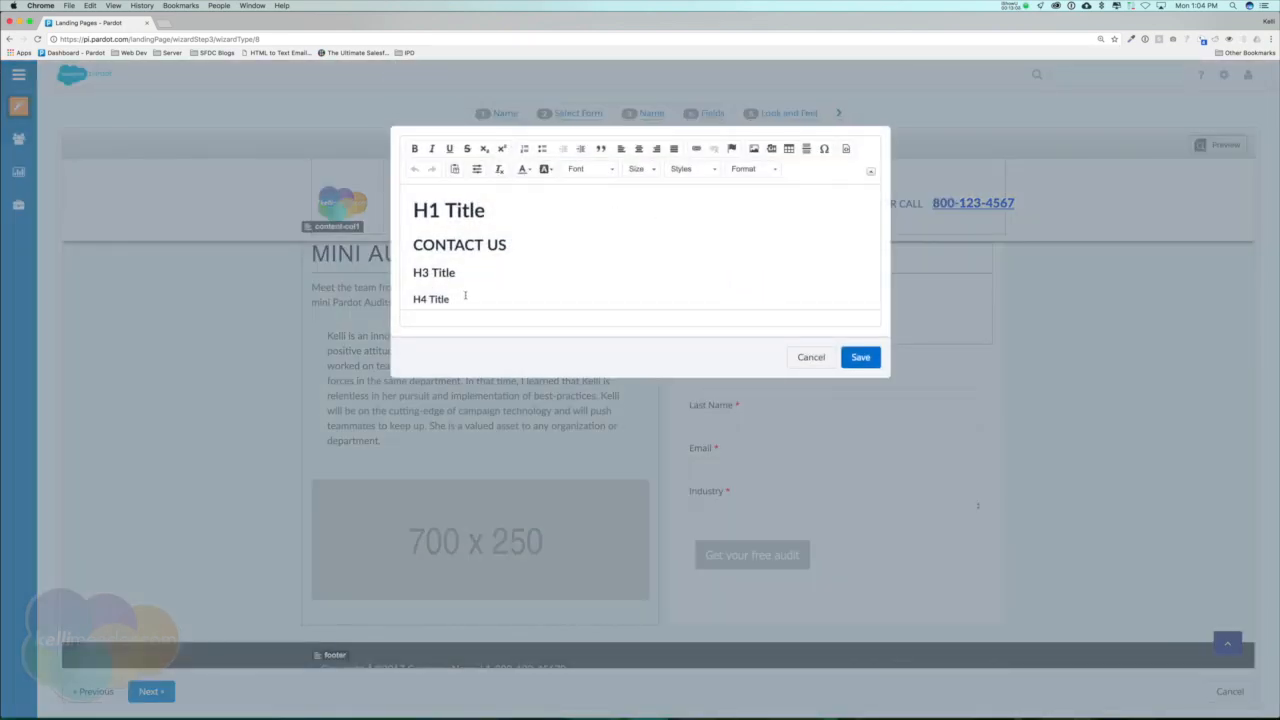
{"action": "left_click_drag", "start_coordinate": [453, 289], "coordinate": [403, 235]}
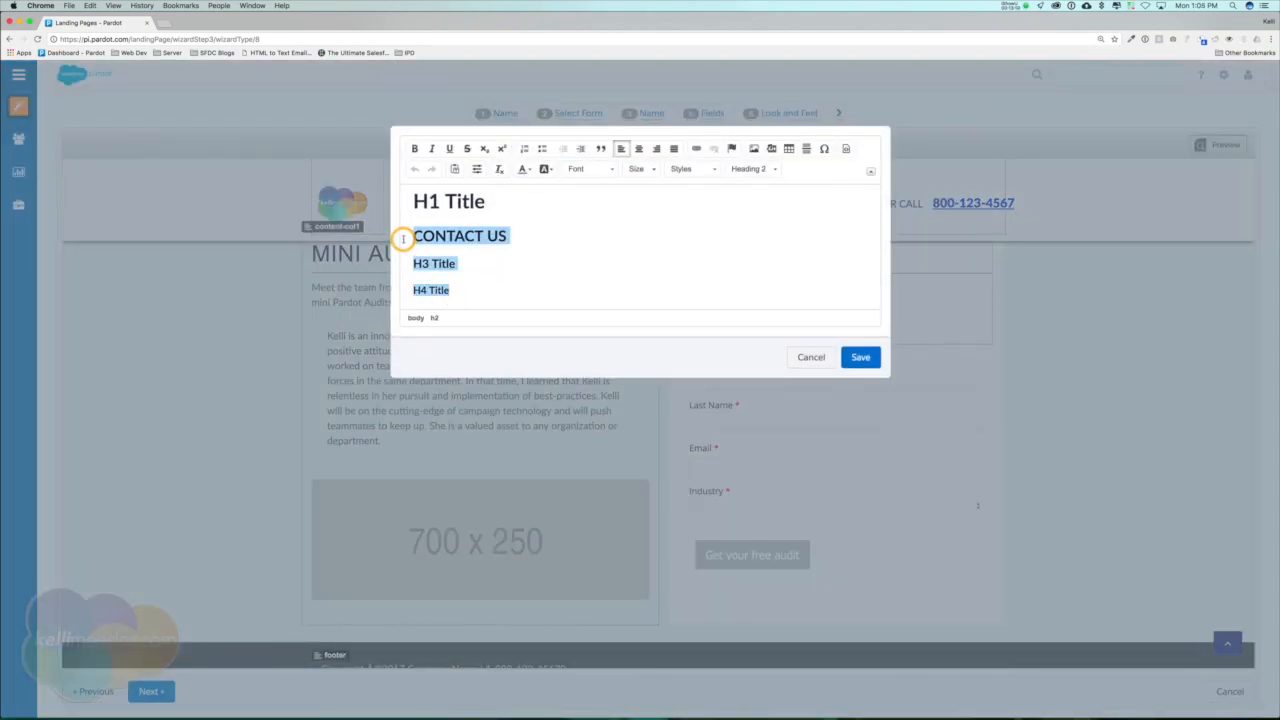
{"action": "key", "text": "BackSpace"}
{"action": "left_click_drag", "start_coordinate": [416, 210], "coordinate": [495, 208]}
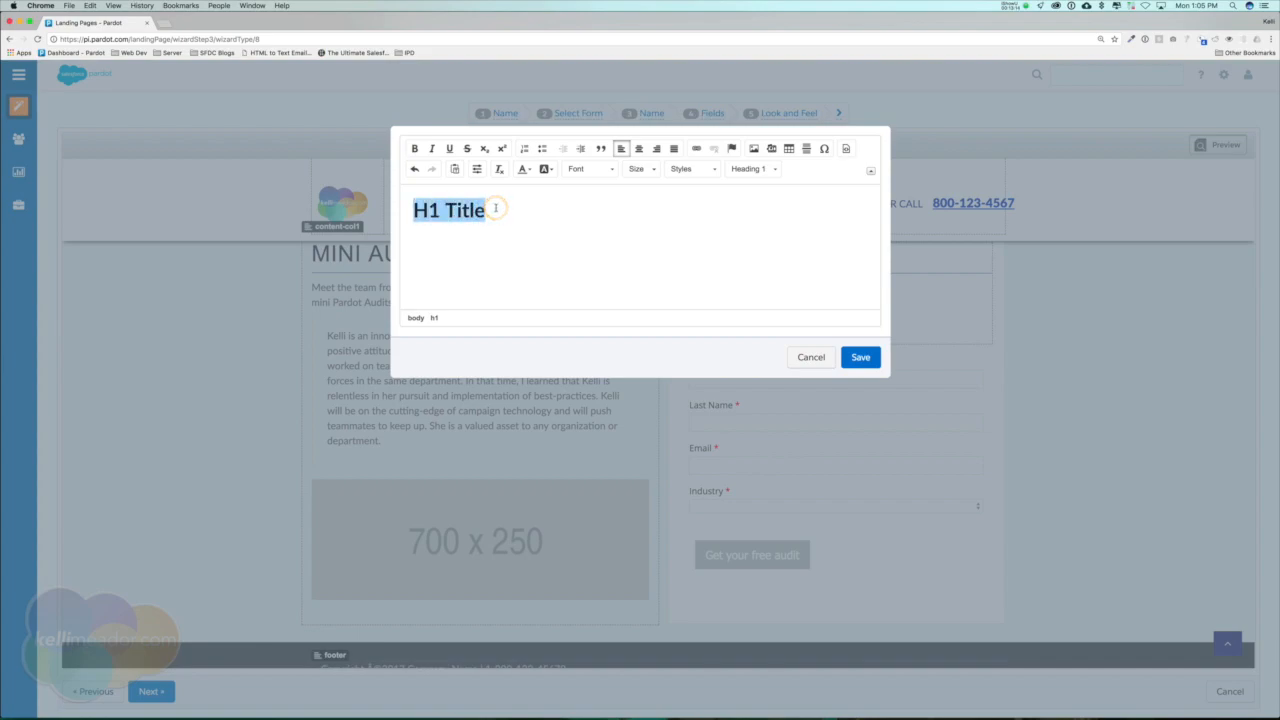
{"action": "type", "text": "Get your fr"}
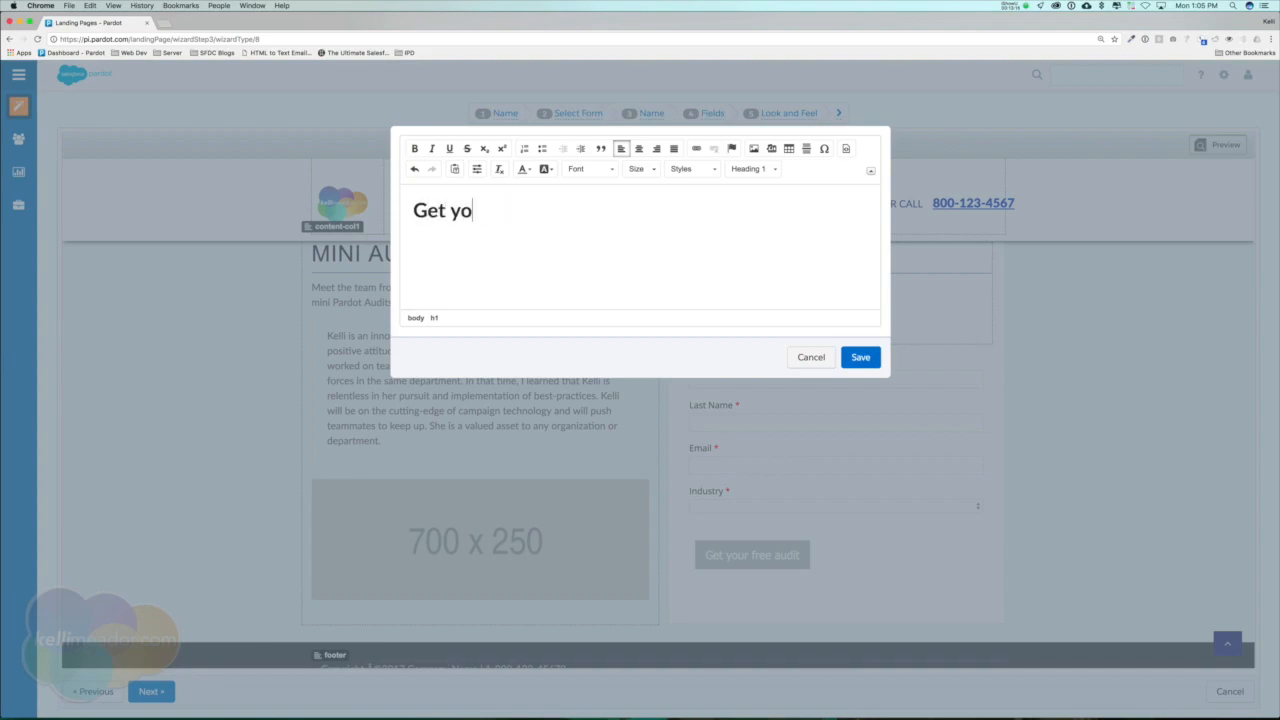
{"action": "key", "text": "BackSpace"}
{"action": "key", "text": "BackSpace"}
{"action": "key", "text": "BackSpace"}
{"action": "key", "text": "BackSpace"}
{"action": "key", "text": "BackSpace"}
{"action": "key", "text": "BackSpace"}
{"action": "key", "text": "BackSpace"}
{"action": "key", "text": "BackSpace"}
{"action": "key", "text": "BackSpace"}
{"action": "key", "text": "BackSpace"}
{"action": "key", "text": "BackSpace"}
{"action": "key", "text": "BackSpace"}
{"action": "key", "text": "super+z"}
Change the H1 heading above the sign-up form to "Enter to win" and save the section.
{"action": "key", "text": "super+a"}
{"action": "type", "text": "Enter to win"}
{"action": "left_click", "coordinate": [860, 358]}
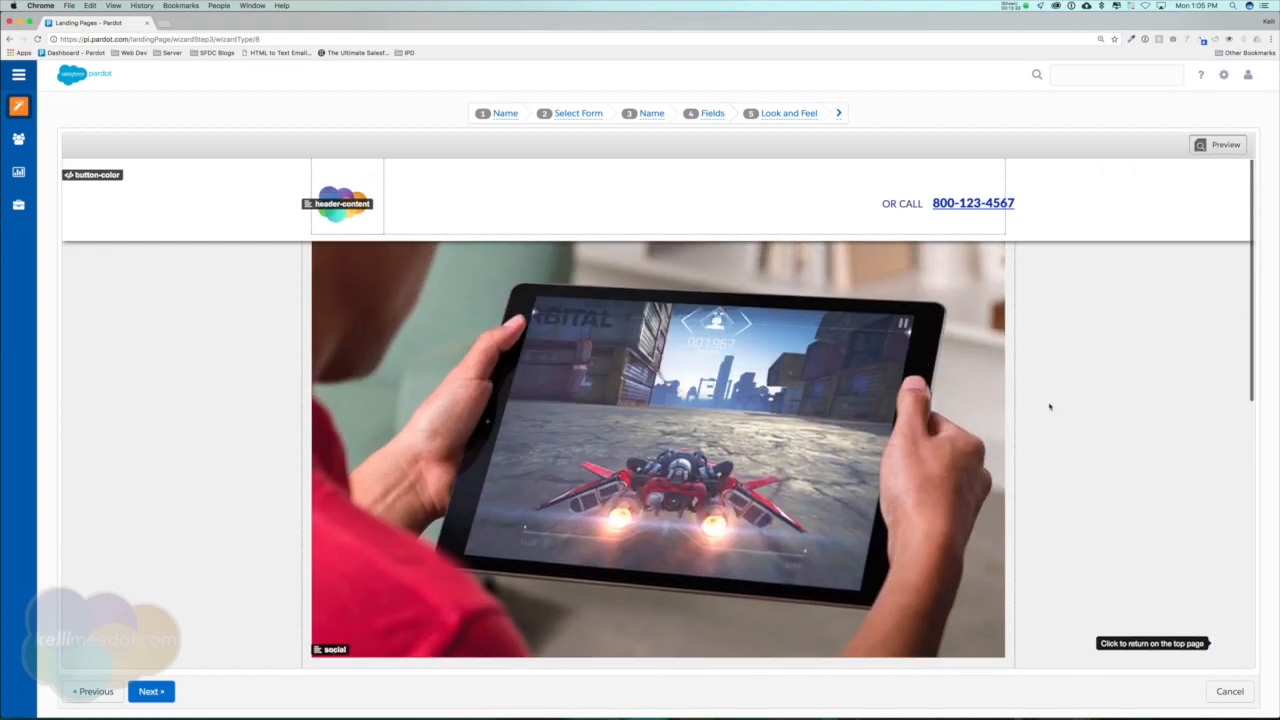
Remove the stray "Â" before the copyright symbol in the footer and save the section.
{"action": "scroll", "coordinate": [1050, 406], "scroll_direction": "down", "scroll_amount": 6}
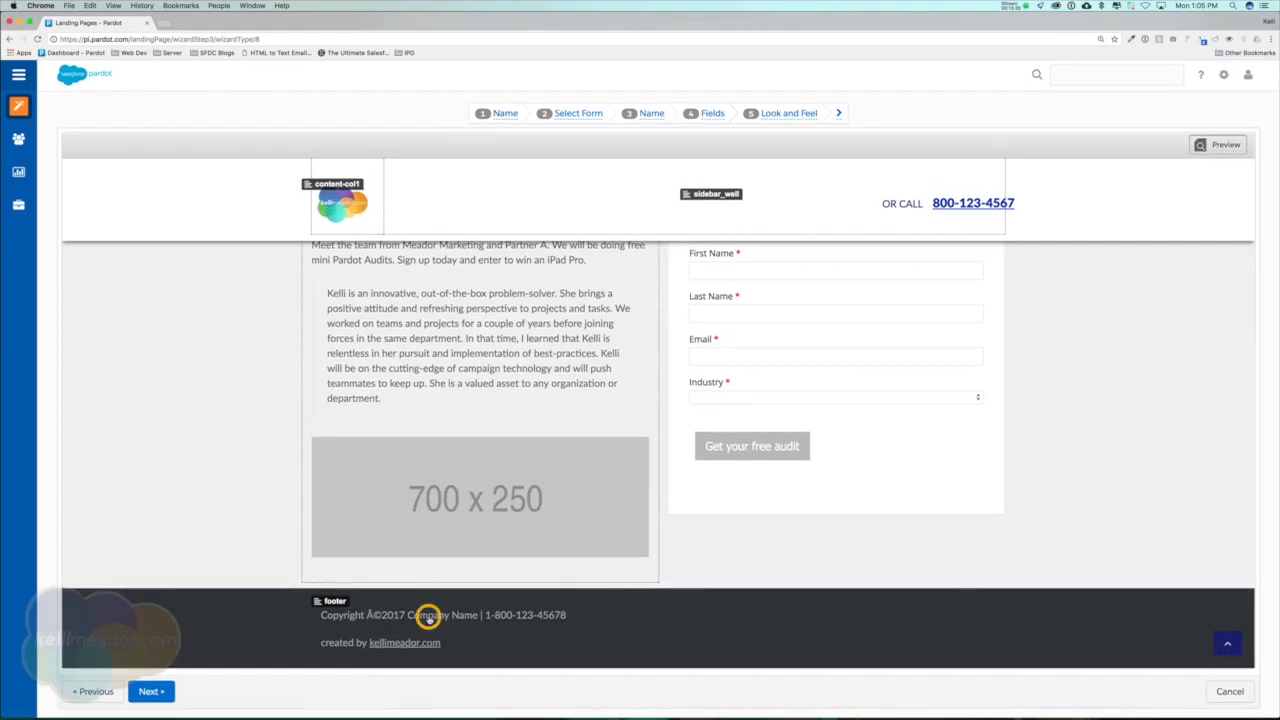
{"action": "left_click", "coordinate": [429, 615]}
{"action": "double_click", "coordinate": [461, 203]}
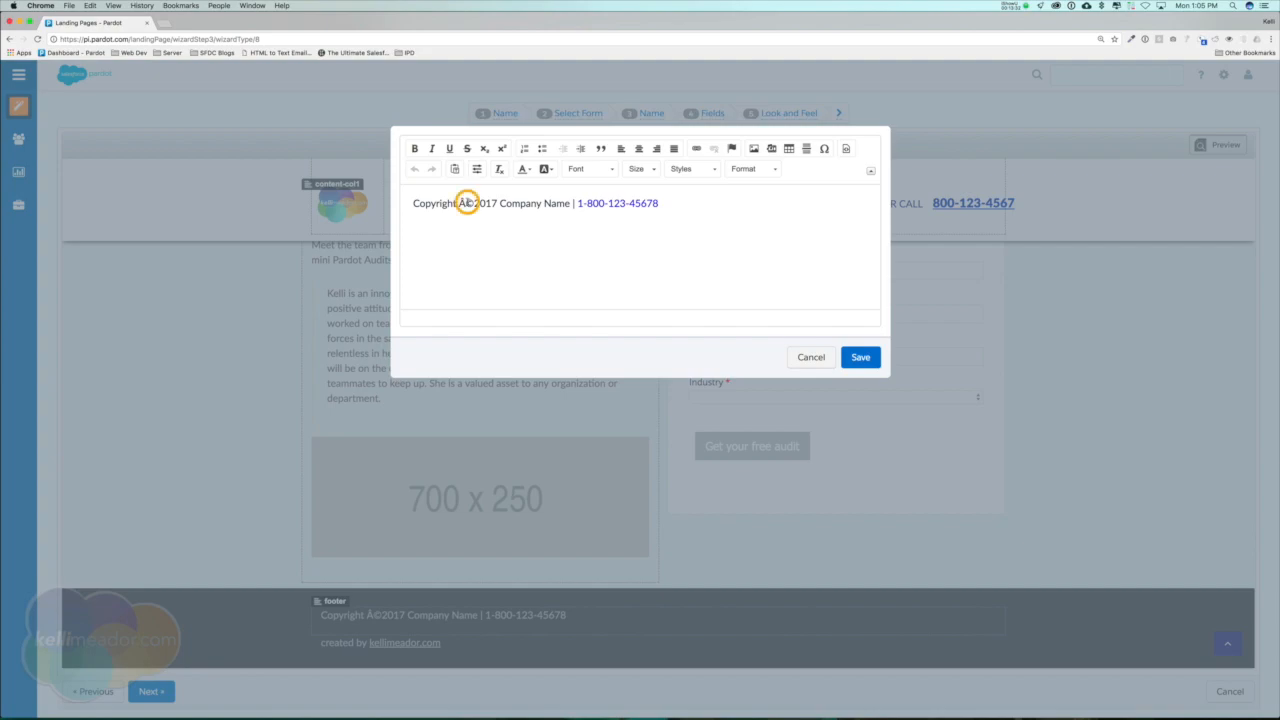
{"action": "key", "text": "BackSpace"}
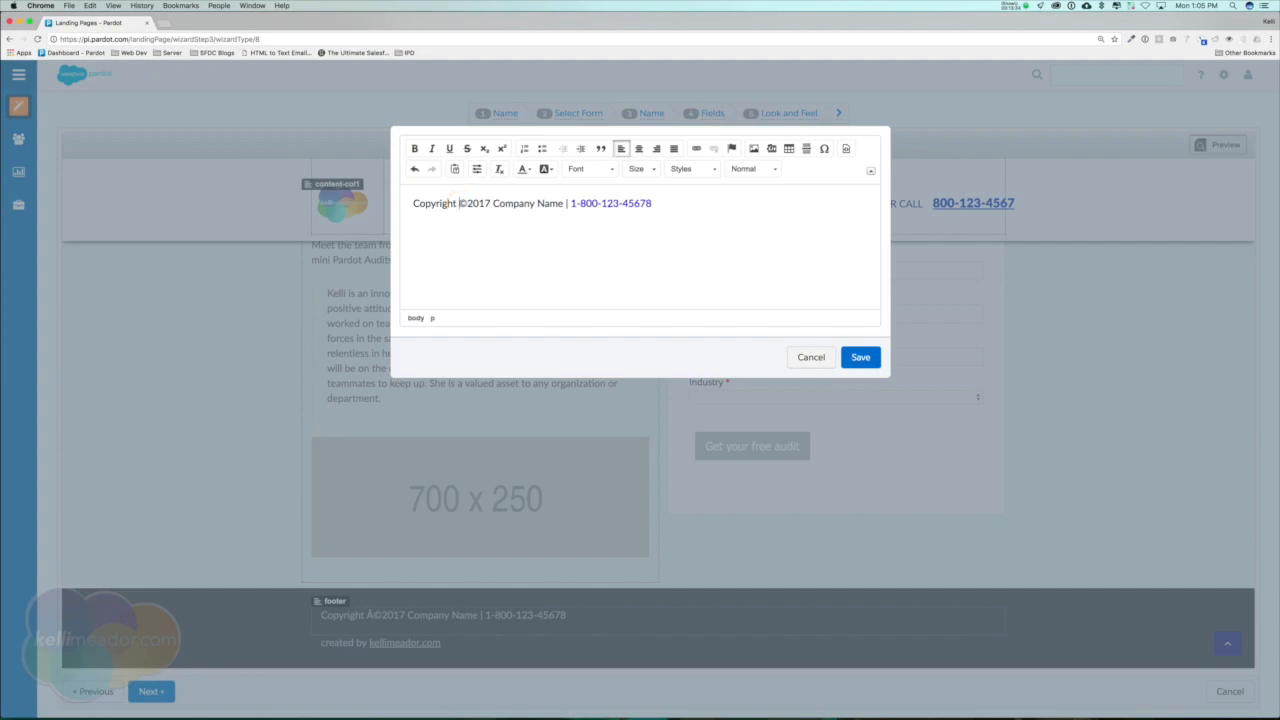
{"action": "left_click", "coordinate": [860, 357]}
Confirm and save the Dreamforce 2017 landing page and open its public link.
{"action": "left_click", "coordinate": [150, 691]}
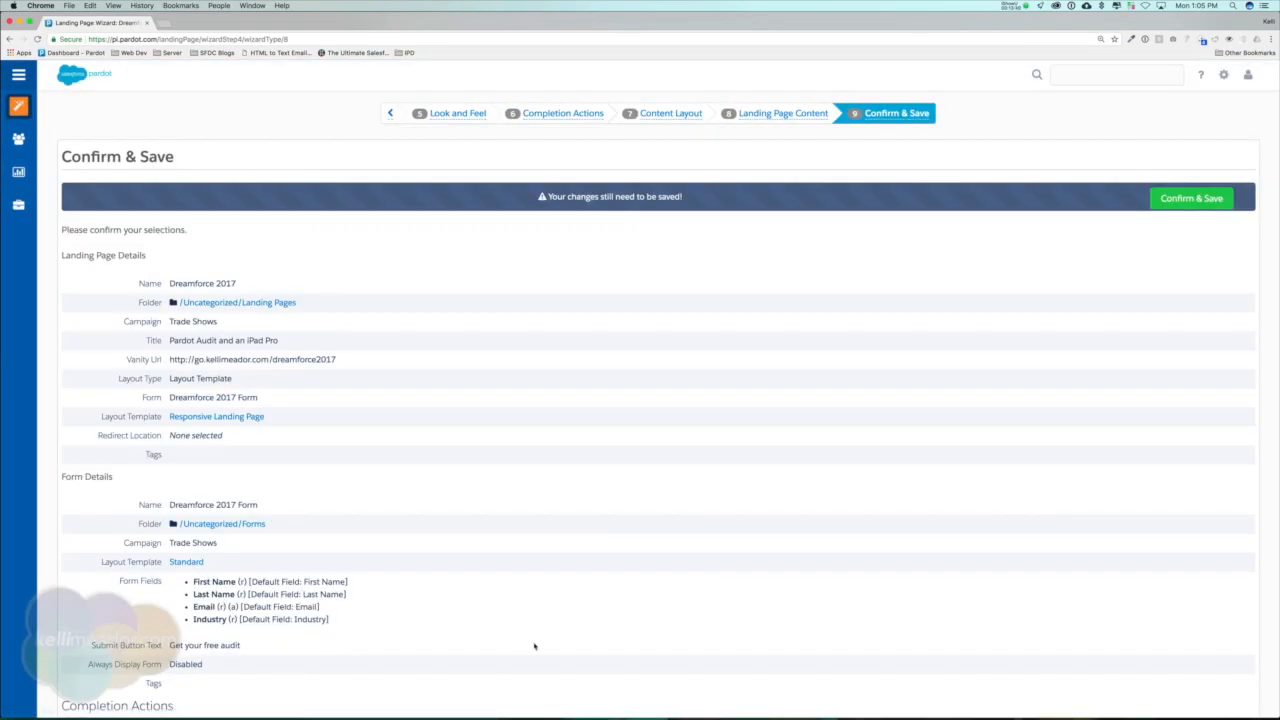
{"action": "left_click", "coordinate": [1181, 203]}
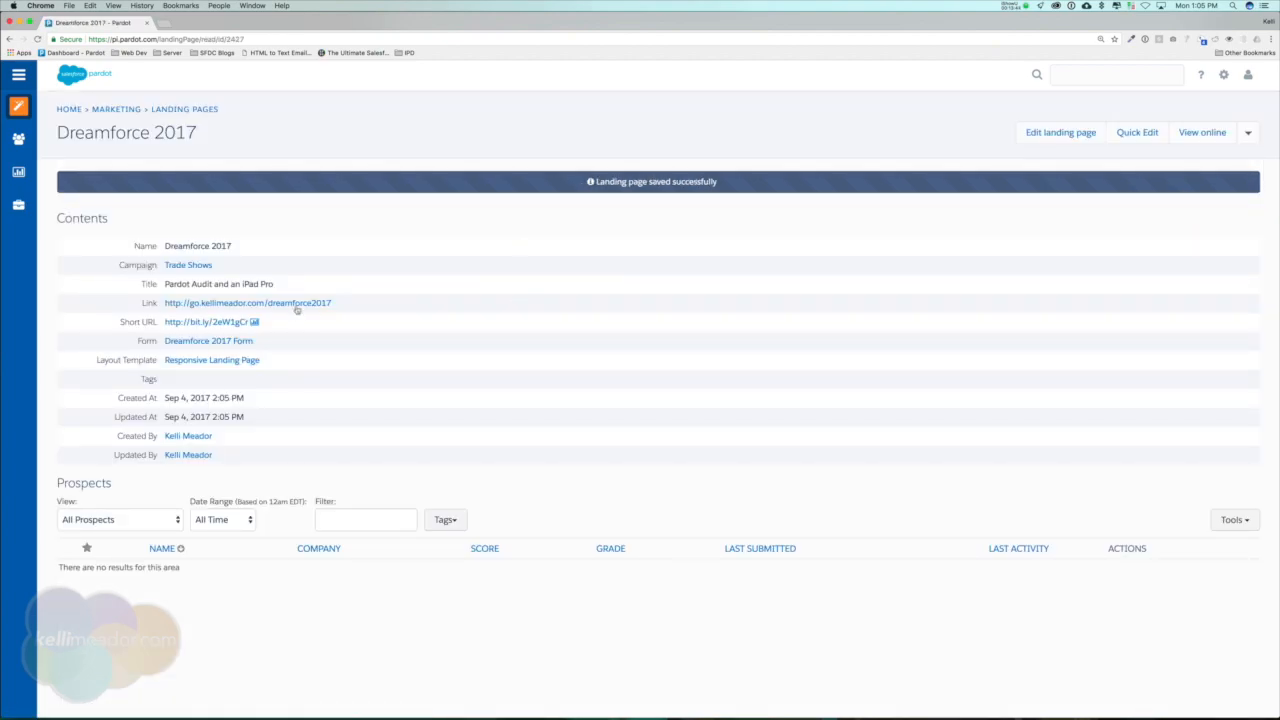
{"action": "left_click", "coordinate": [296, 303]}
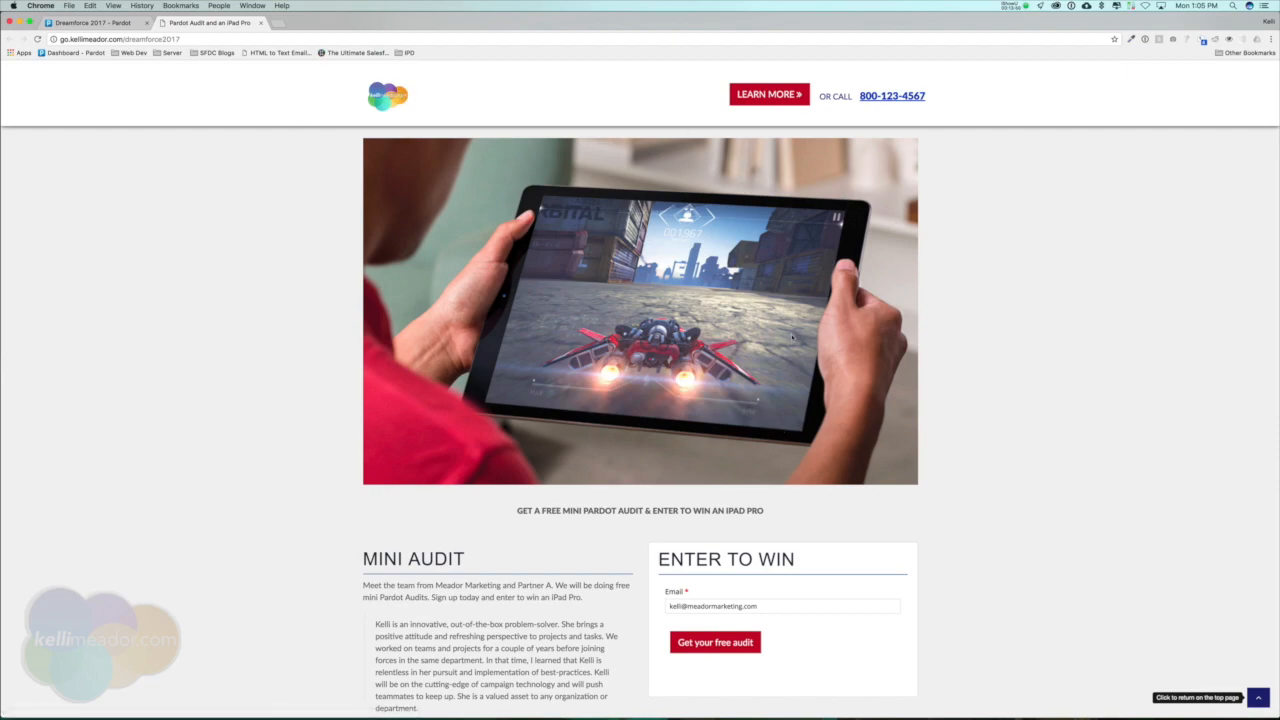
Review the live landing page, checking the giveaway line under the banner, the content column and the form.
{"action": "scroll", "coordinate": [964, 294], "scroll_direction": "down", "scroll_amount": 5}
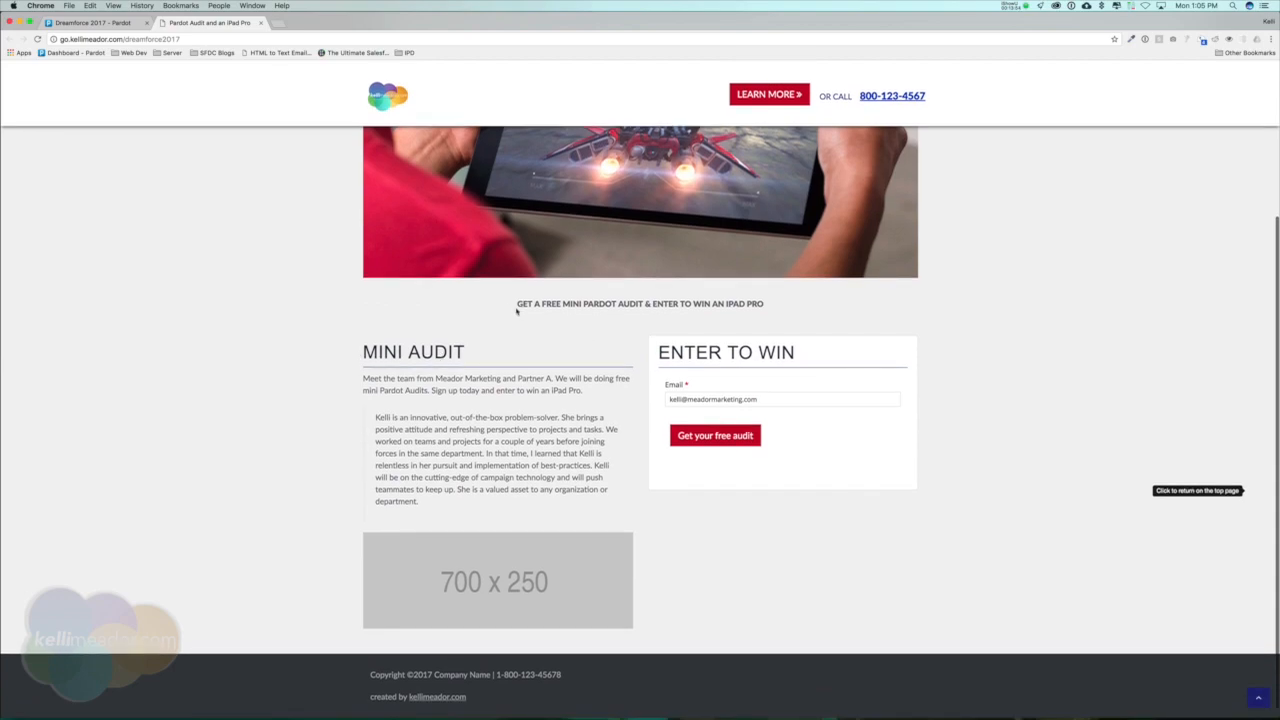
{"action": "left_click_drag", "start_coordinate": [516, 311], "coordinate": [830, 304]}
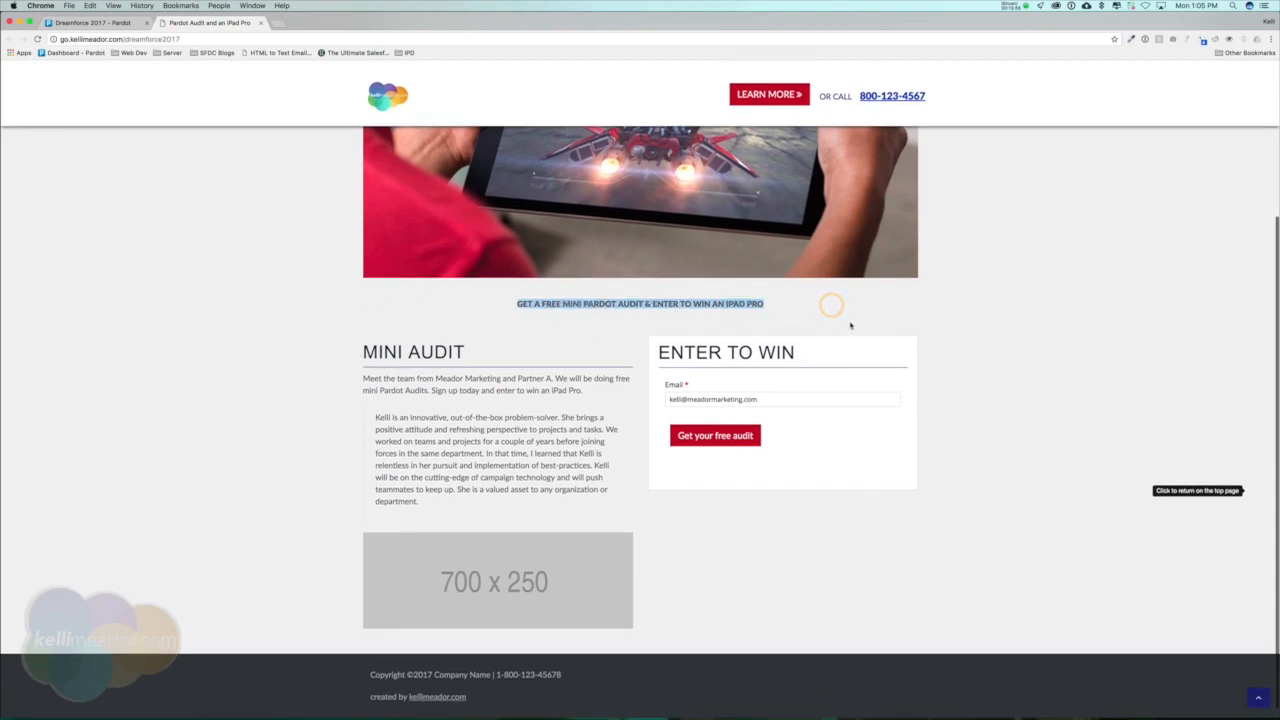
{"action": "scroll", "coordinate": [850, 325], "scroll_direction": "up", "scroll_amount": 5}
{"action": "left_click", "coordinate": [563, 529]}
{"action": "left_click_drag", "start_coordinate": [514, 513], "coordinate": [750, 507]}
{"action": "left_click", "coordinate": [757, 508]}
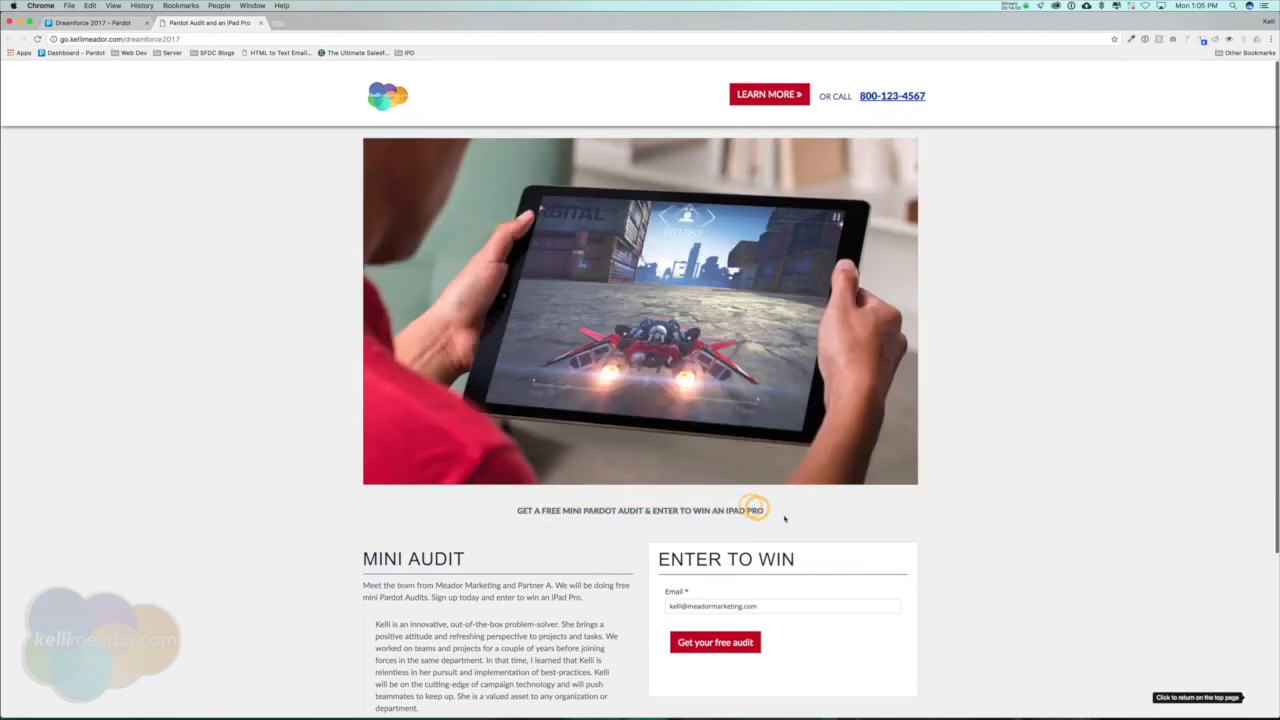
In the landing page's quick edit, make the giveaway line under the banner bold, centred and Heading 1, and save the section.
{"action": "left_click", "coordinate": [107, 22]}
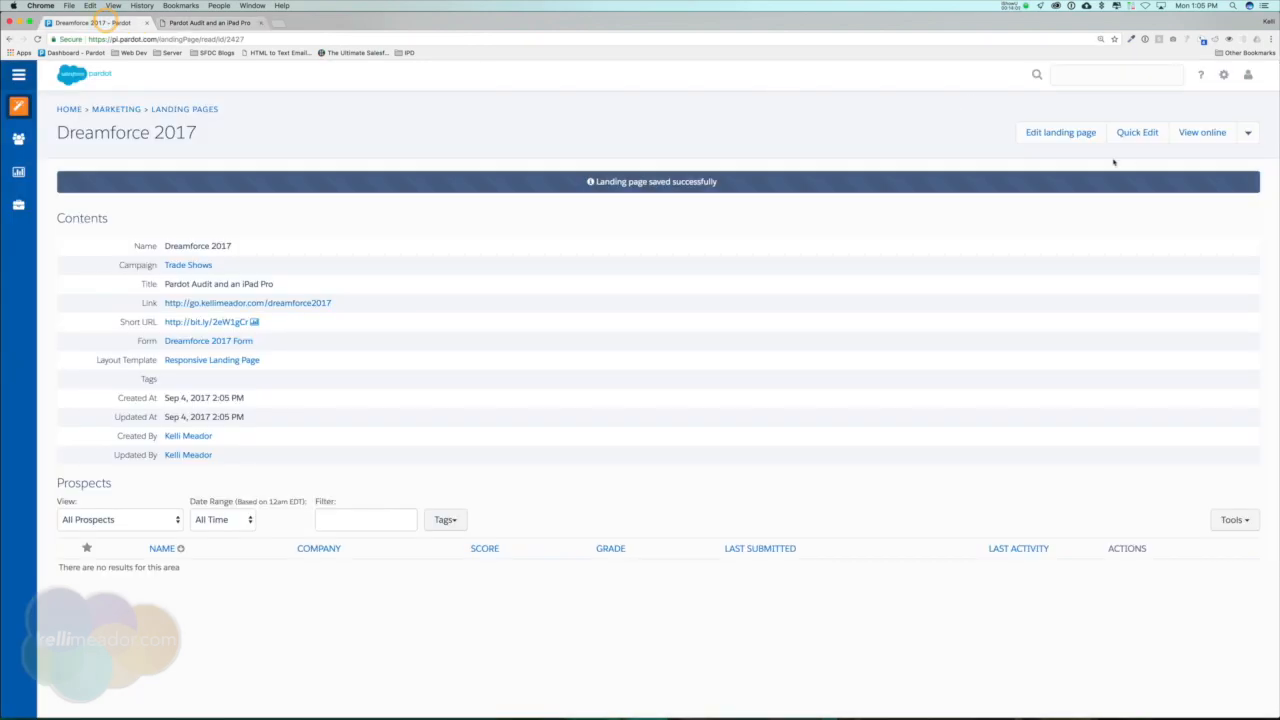
{"action": "left_click", "coordinate": [1150, 131]}
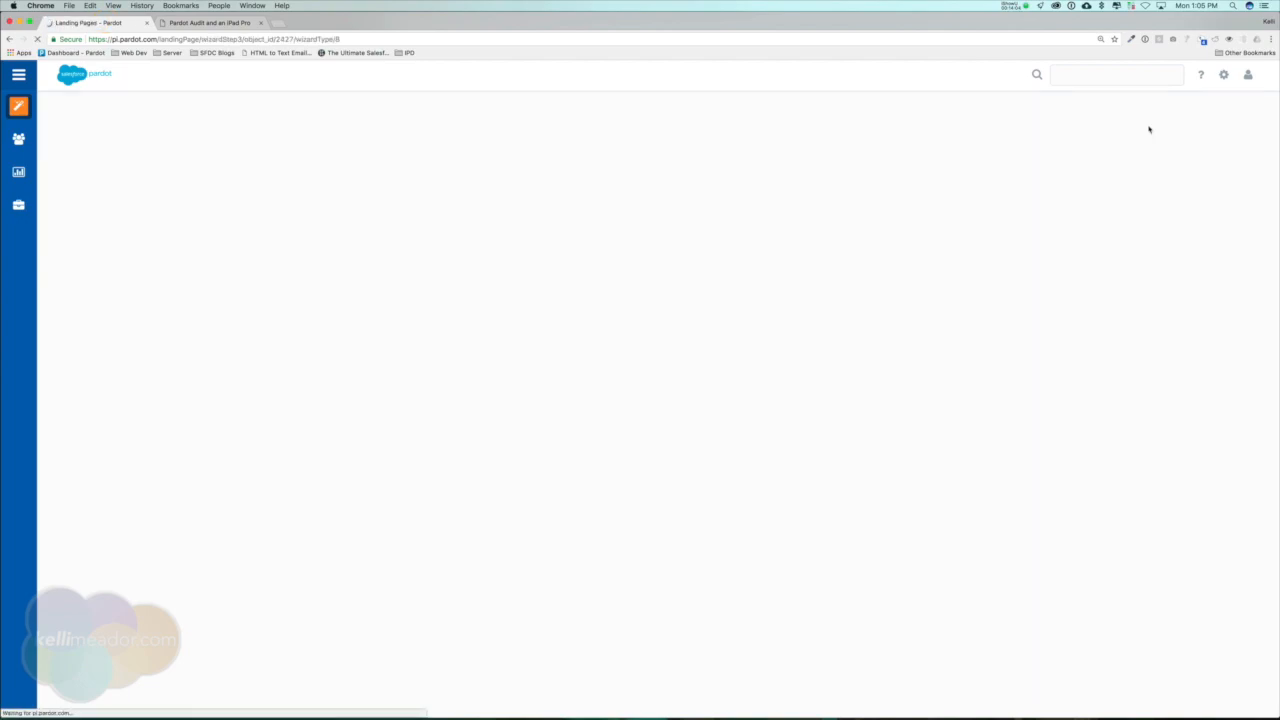
{"action": "scroll", "coordinate": [581, 331], "scroll_direction": "down", "scroll_amount": 5}
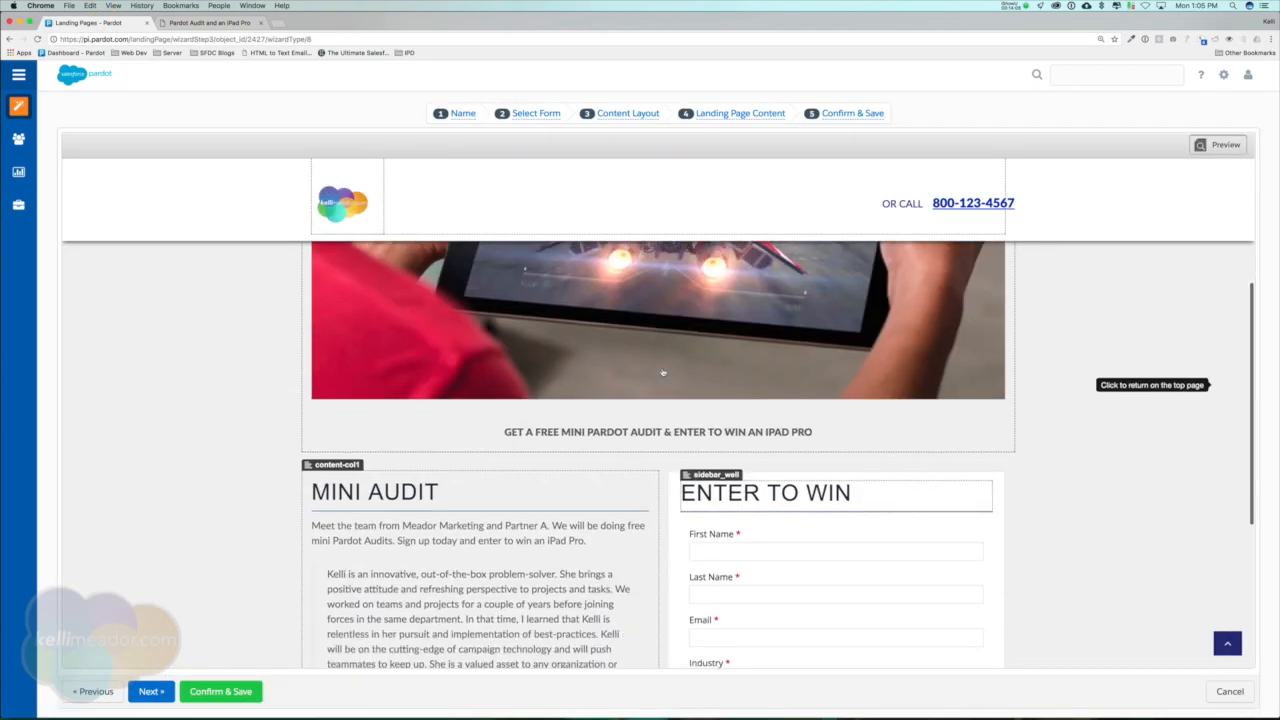
{"action": "left_click", "coordinate": [581, 331]}
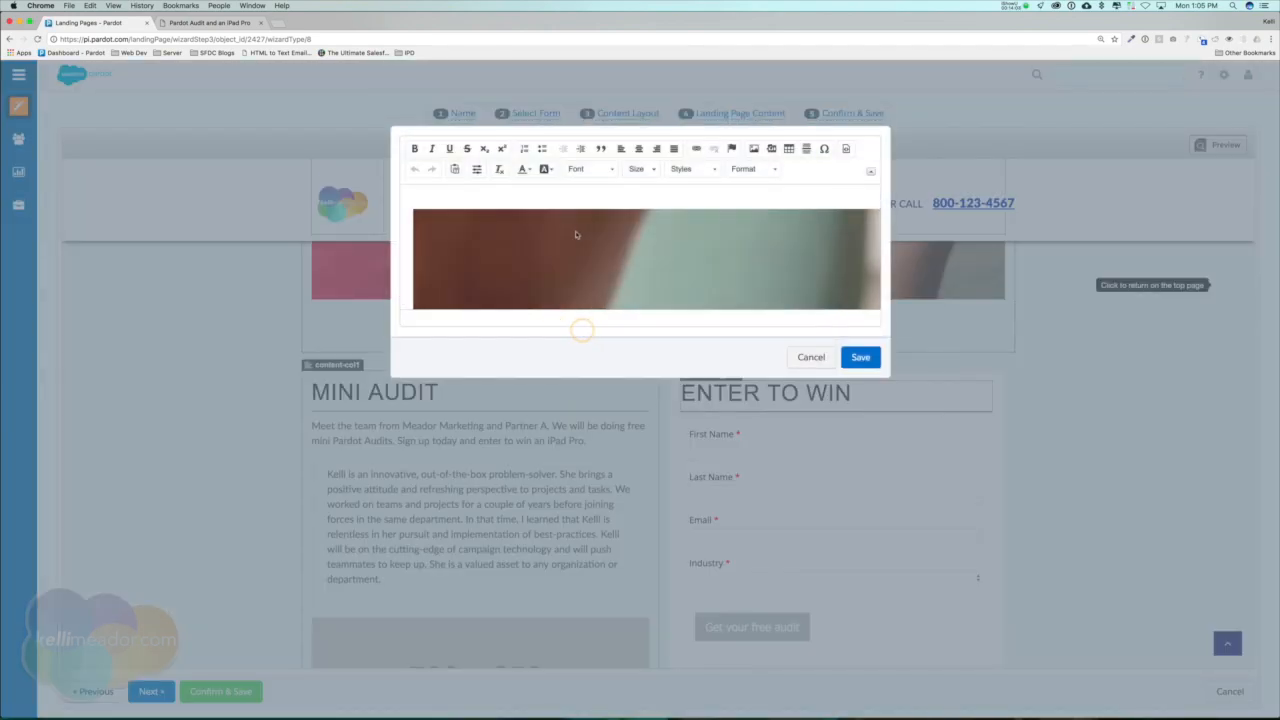
{"action": "scroll", "coordinate": [617, 237], "scroll_direction": "down", "scroll_amount": 1}
{"action": "left_click_drag", "start_coordinate": [488, 291], "coordinate": [790, 288]}
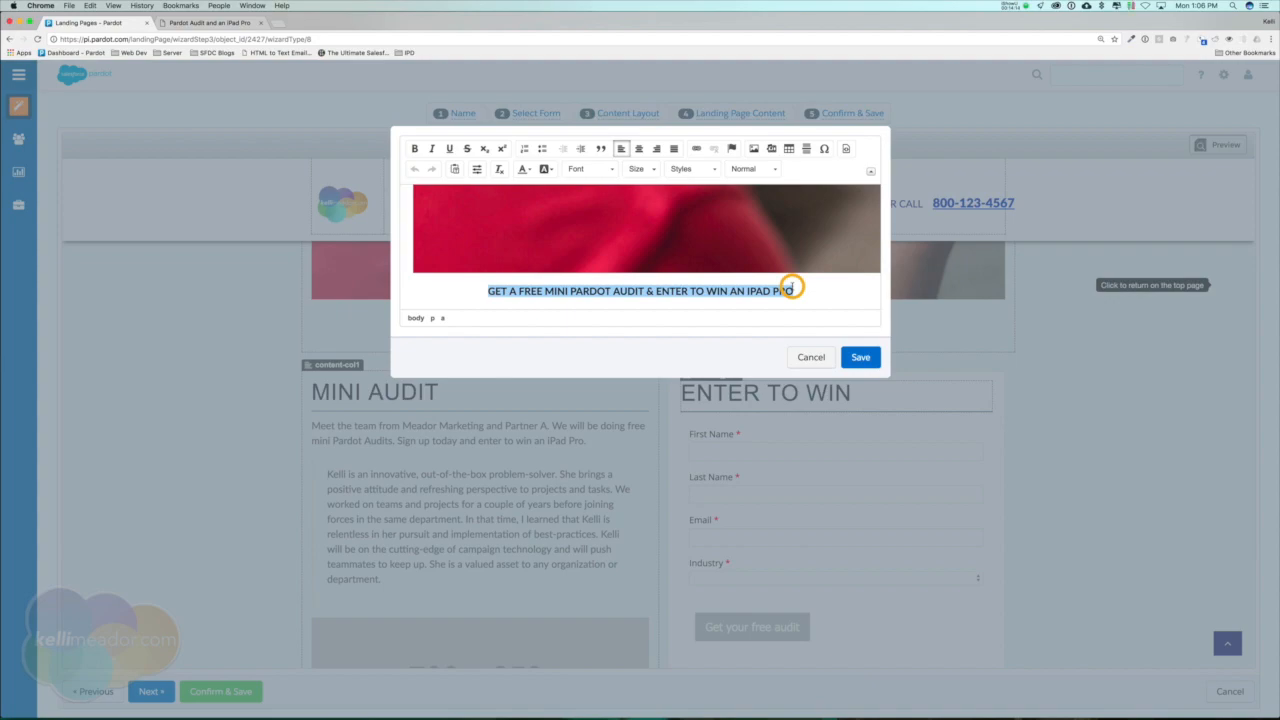
{"action": "key", "text": "super+b"}
{"action": "key", "text": "super+e"}
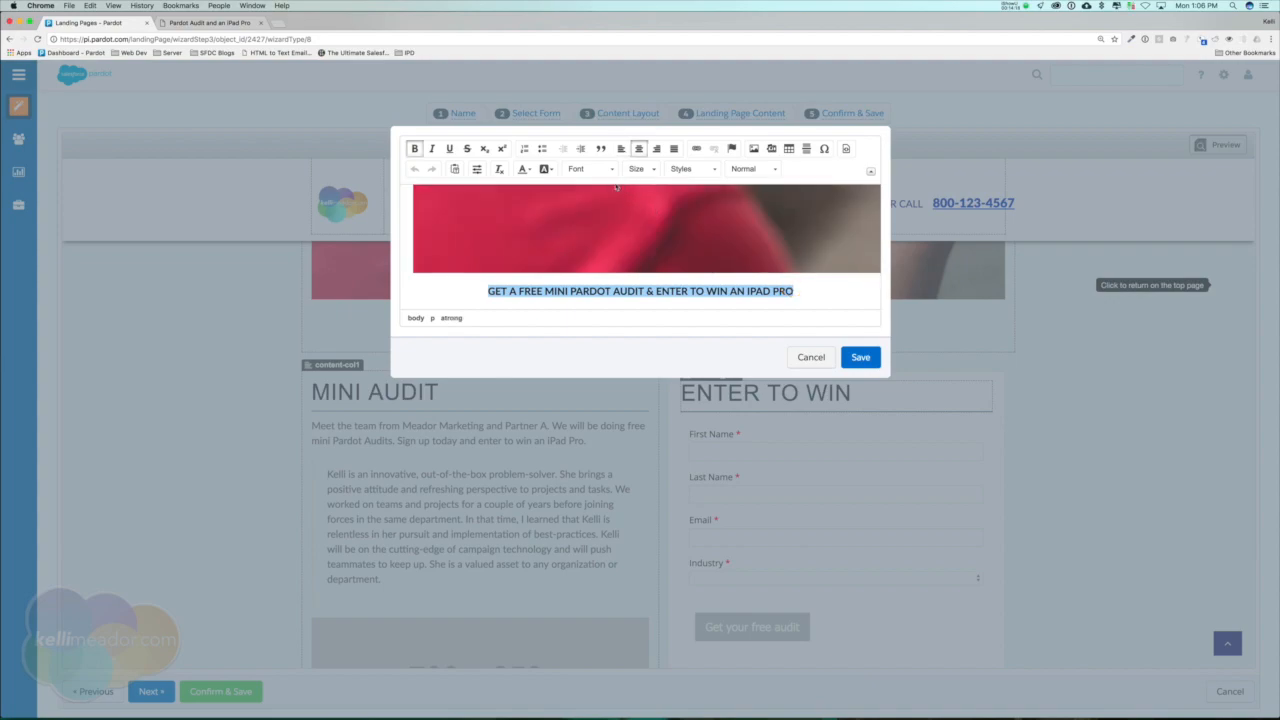
{"action": "left_click", "coordinate": [752, 168]}
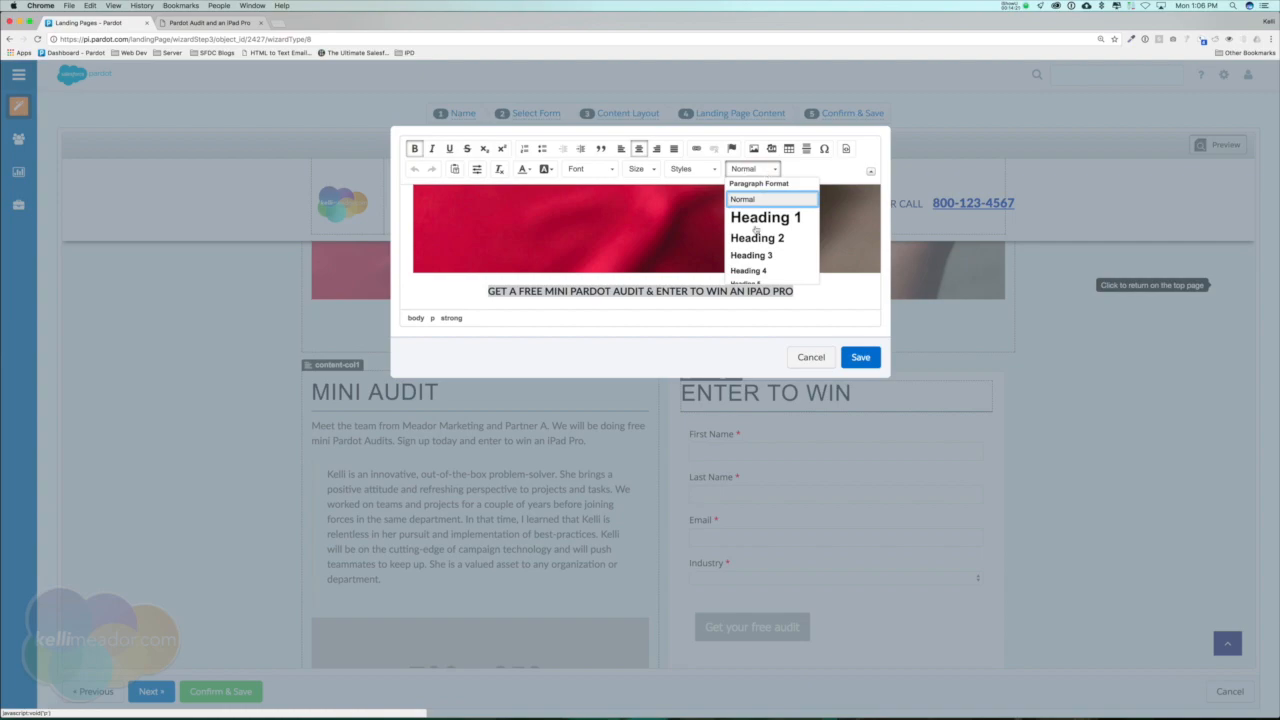
{"action": "left_click", "coordinate": [758, 217]}
{"action": "left_click", "coordinate": [858, 357]}
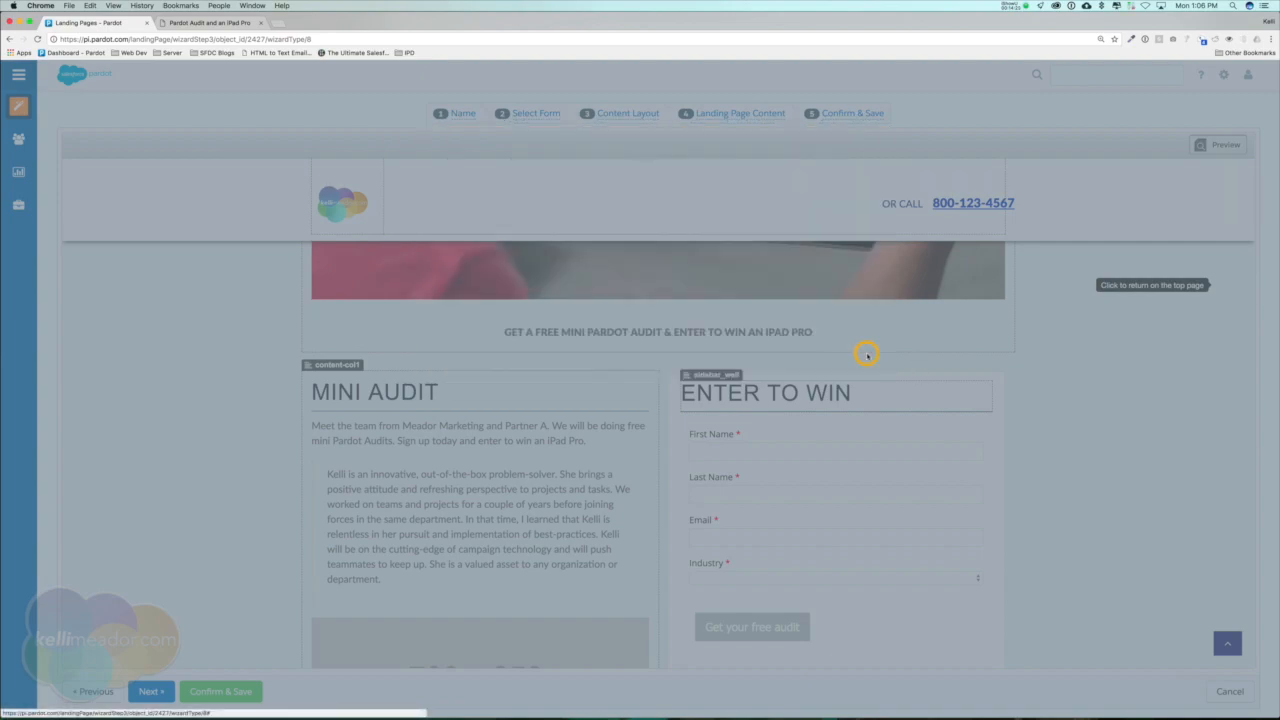
Confirm and save the landing page and switch to its live version.
{"action": "scroll", "coordinate": [431, 567], "scroll_direction": "down", "scroll_amount": 3}
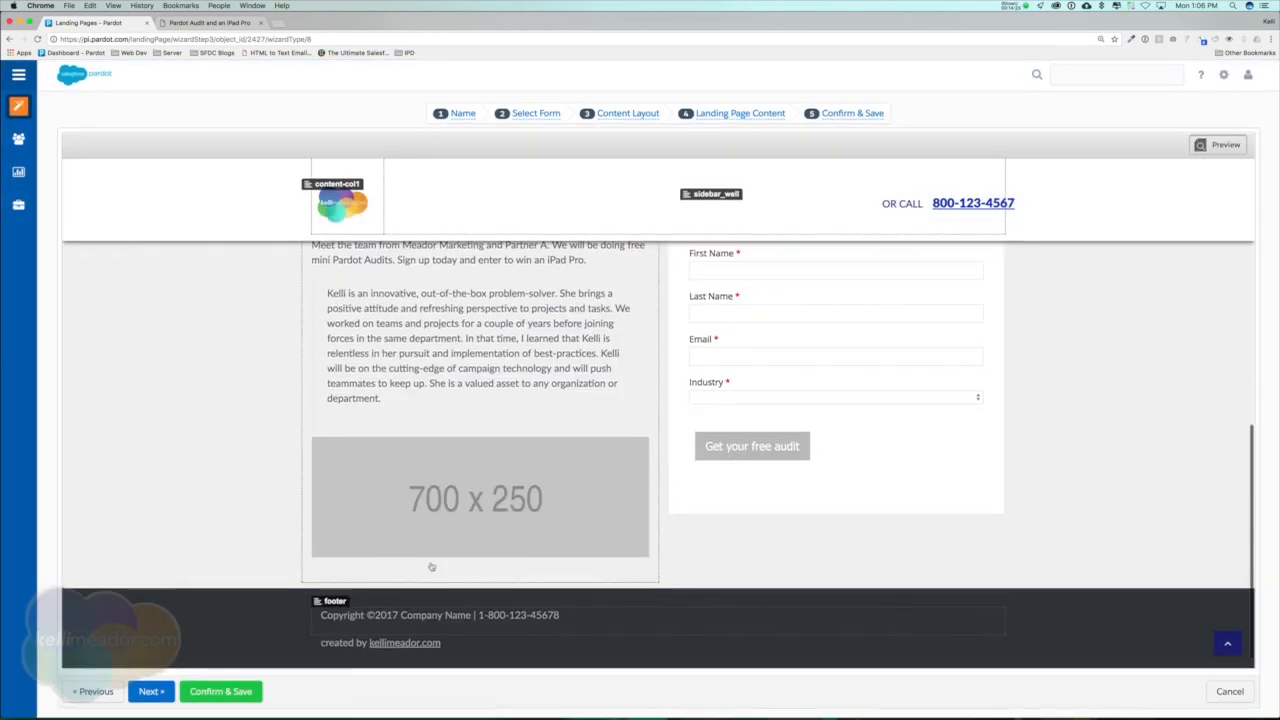
{"action": "left_click", "coordinate": [220, 692]}
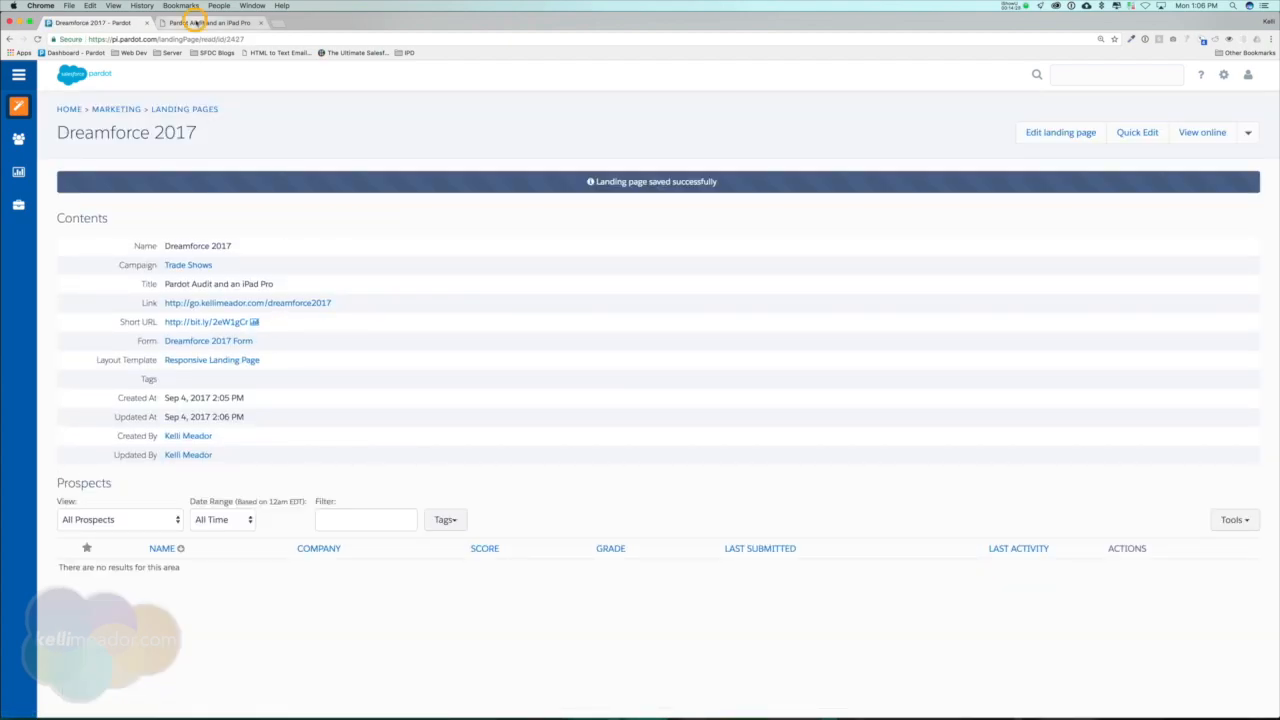
{"action": "left_click", "coordinate": [205, 22]}
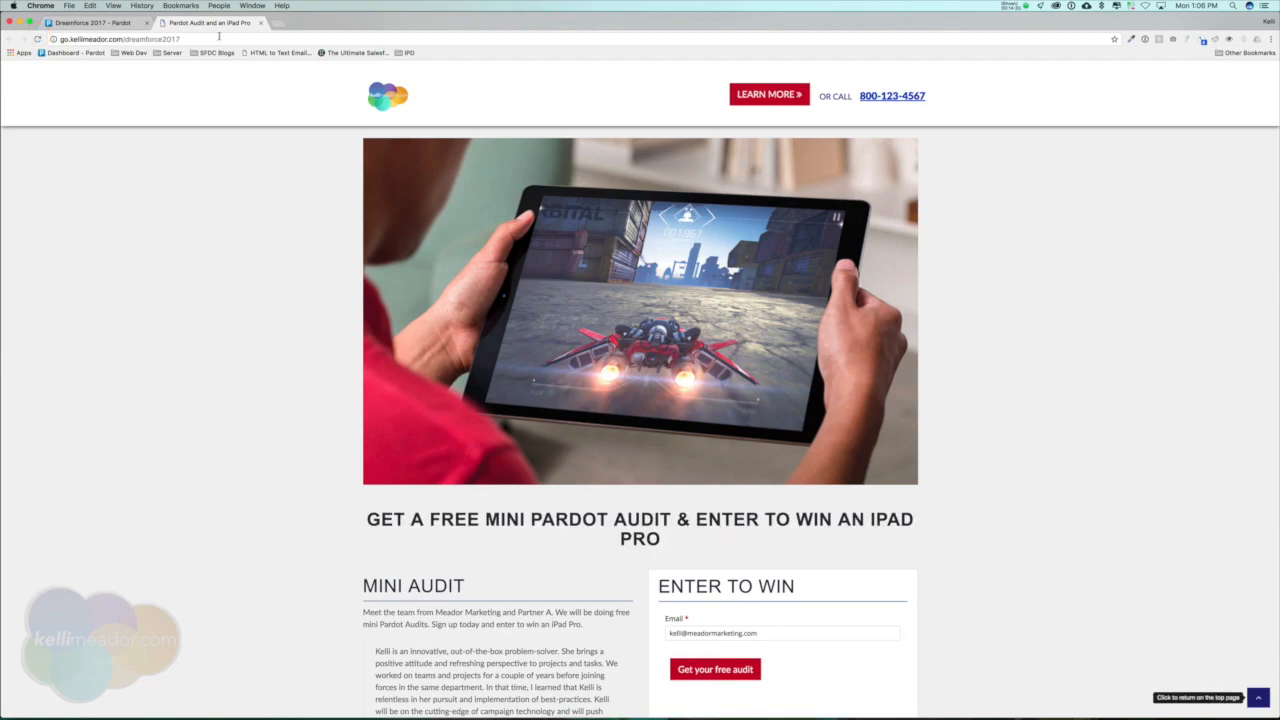
Detach the live landing page into its own window, check its layout at a narrower width, and reattach it to the original window.
{"action": "left_click_drag", "start_coordinate": [266, 24], "coordinate": [287, 76]}
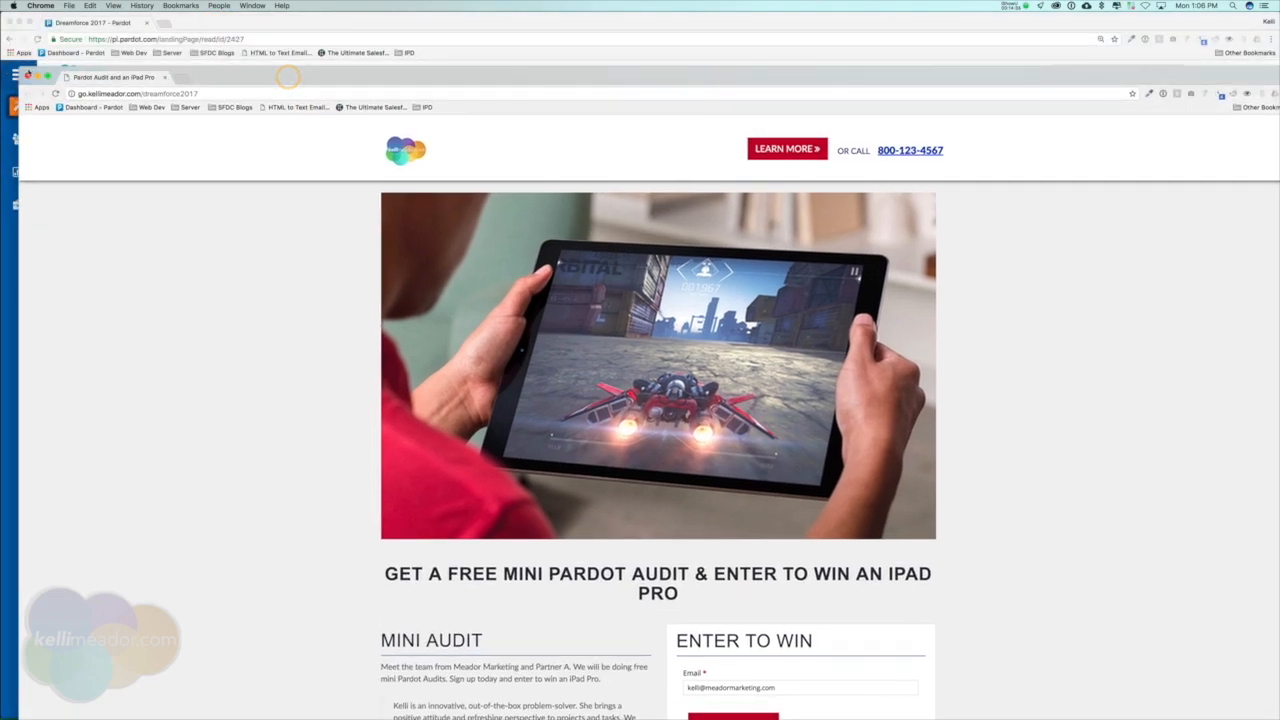
{"action": "left_click_drag", "start_coordinate": [22, 70], "coordinate": [929, 247]}
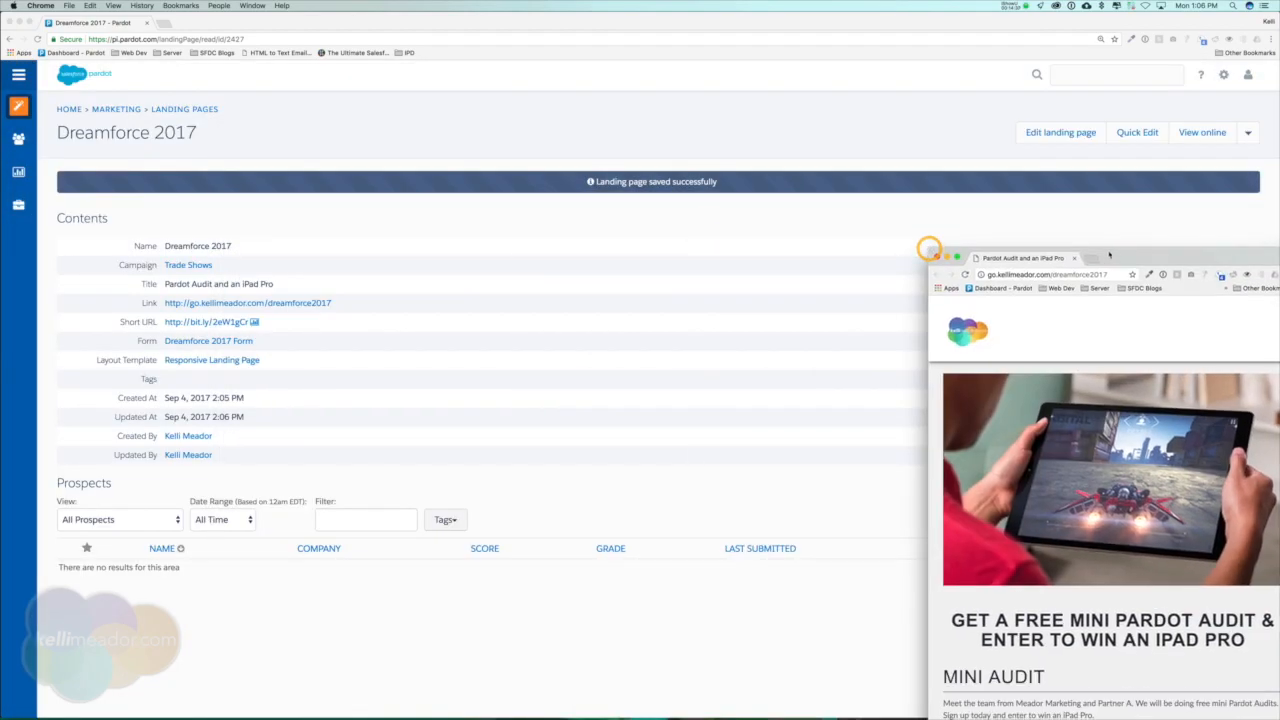
{"action": "left_click_drag", "start_coordinate": [1109, 256], "coordinate": [400, 125]}
{"action": "left_click_drag", "start_coordinate": [577, 118], "coordinate": [893, 107]}
{"action": "left_click_drag", "start_coordinate": [303, 124], "coordinate": [218, 8]}
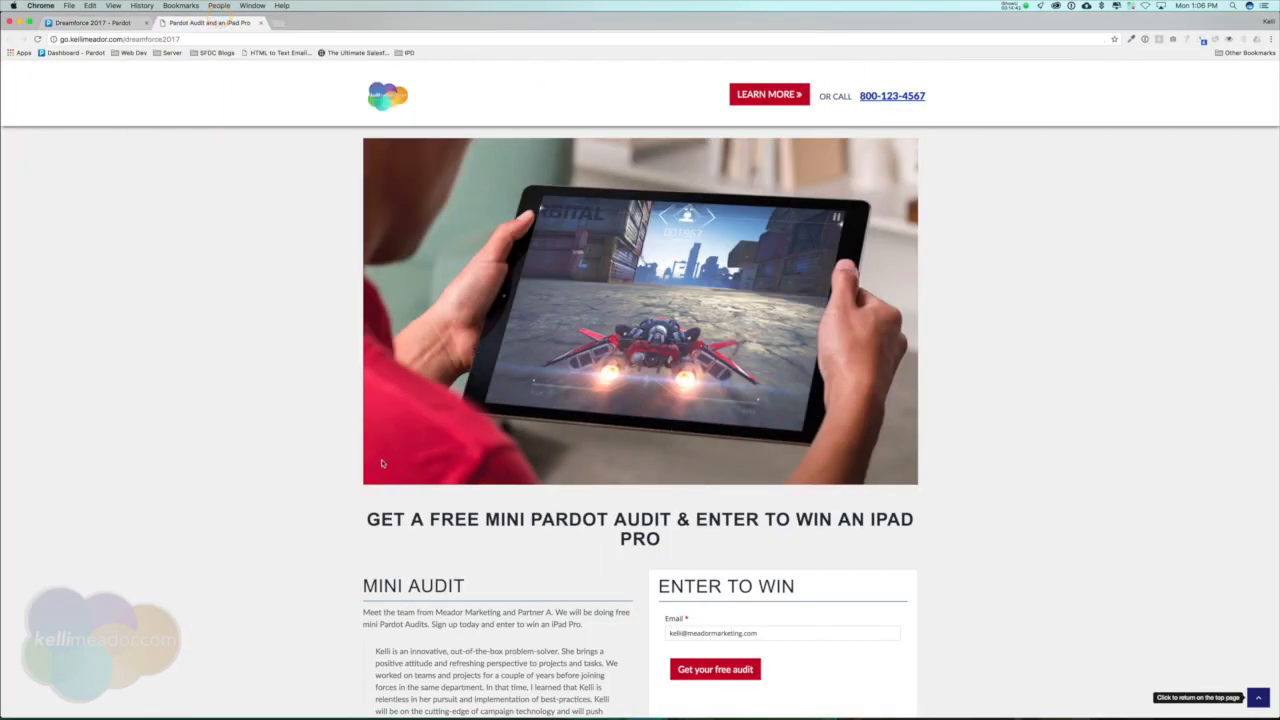
Review the live page down to the footer, checking how the giveaway heading under the banner wraps.
{"action": "scroll", "coordinate": [381, 463], "scroll_direction": "down", "scroll_amount": 5}
{"action": "left_click_drag", "start_coordinate": [678, 308], "coordinate": [945, 313]}
{"action": "left_click", "coordinate": [944, 313]}
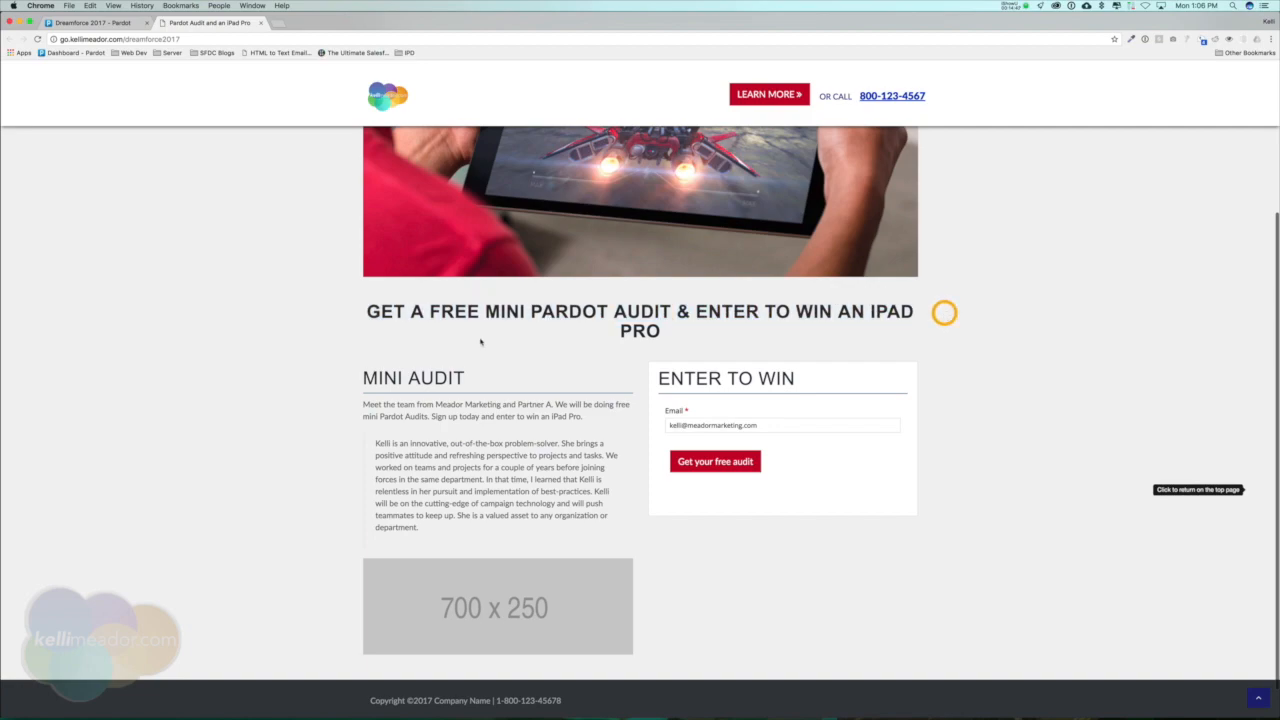
{"action": "scroll", "coordinate": [490, 345], "scroll_direction": "down", "scroll_amount": 1}
{"action": "scroll", "coordinate": [560, 380], "scroll_direction": "up", "scroll_amount": 3}
{"action": "left_click_drag", "start_coordinate": [619, 416], "coordinate": [679, 417]}
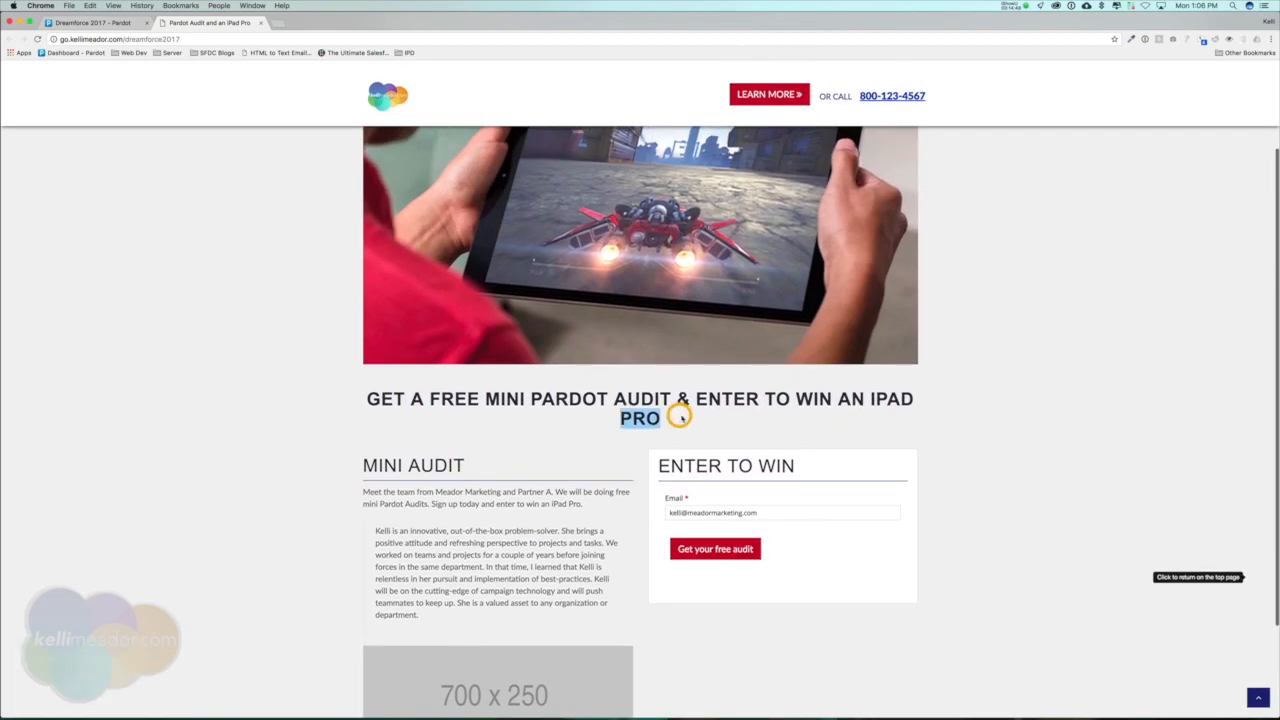
Insert a line break before "& Enter to win an iPad Pro" in the banner heading through quick edit and save the section.
{"action": "left_click", "coordinate": [117, 22]}
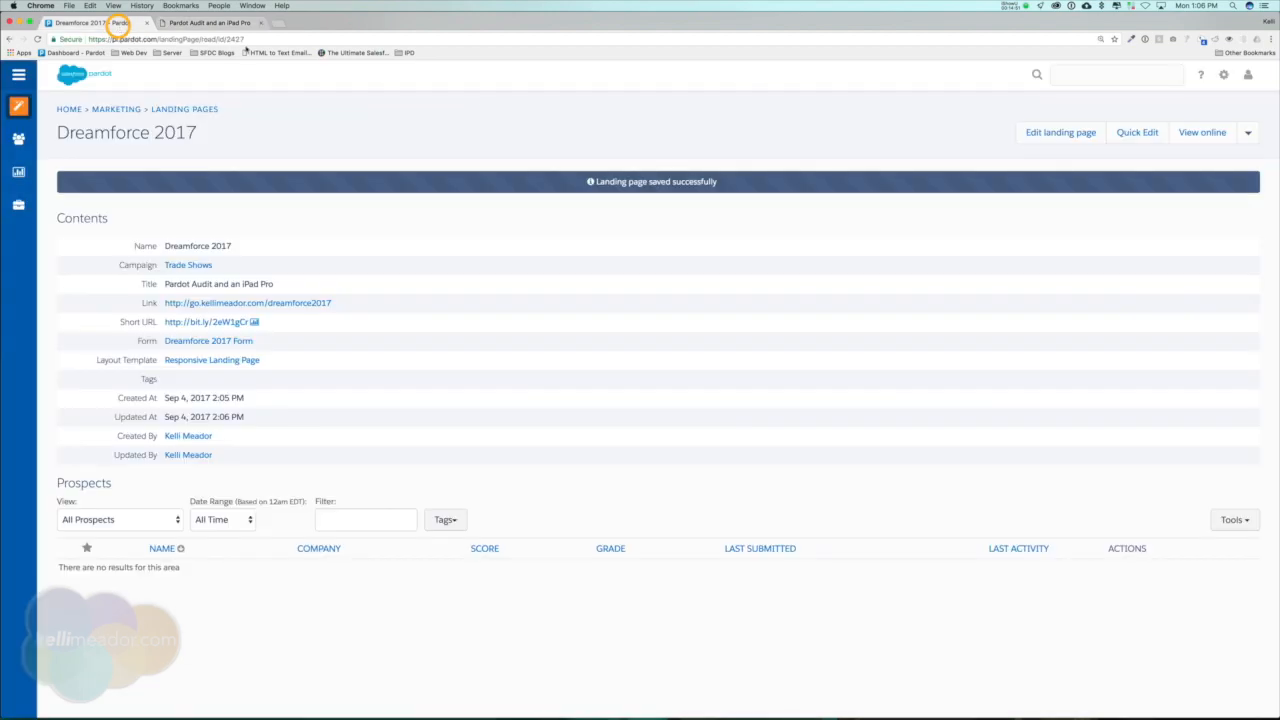
{"action": "left_click", "coordinate": [1137, 132]}
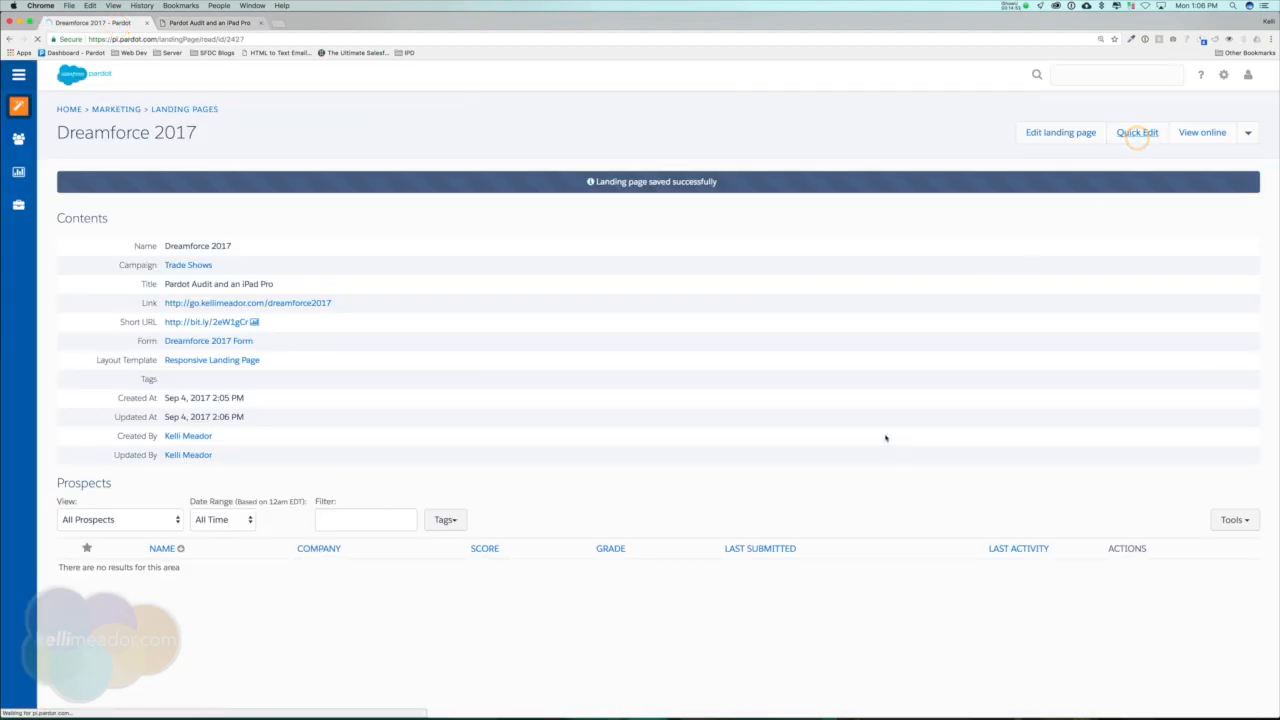
{"action": "scroll", "coordinate": [655, 400], "scroll_direction": "down", "scroll_amount": 5}
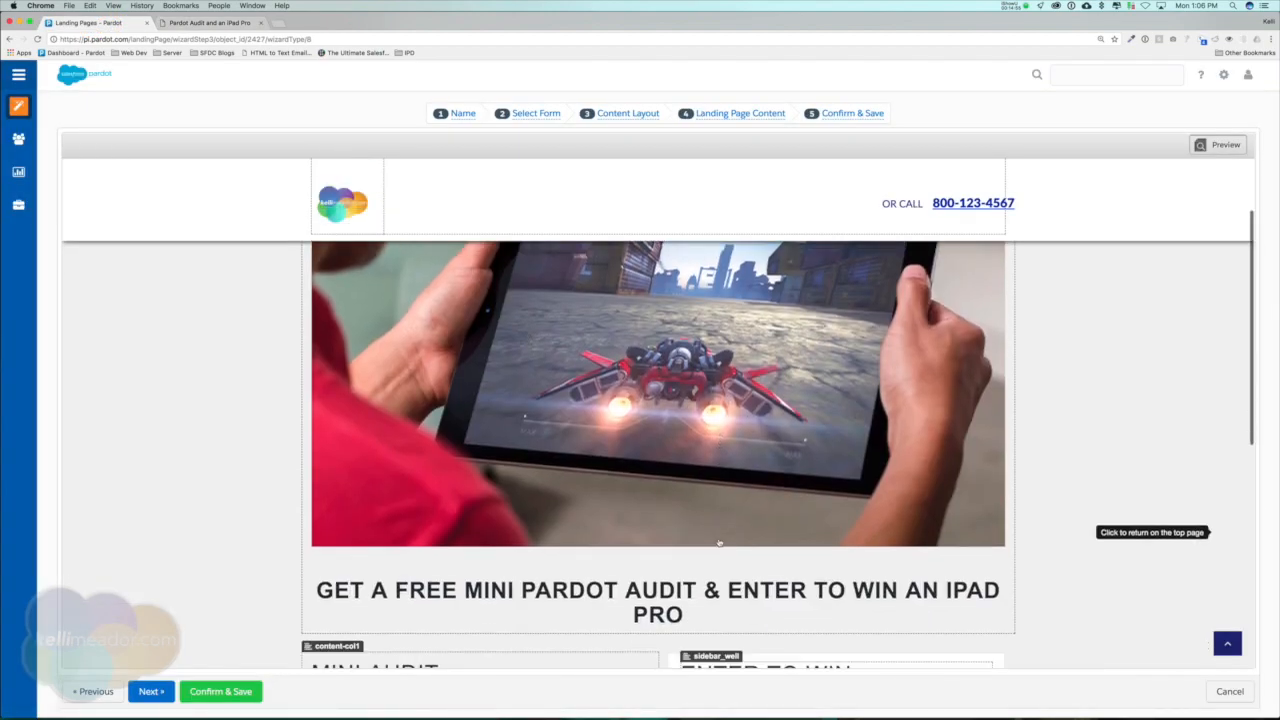
{"action": "left_click", "coordinate": [652, 398]}
{"action": "scroll", "coordinate": [762, 285], "scroll_direction": "down", "scroll_amount": 3}
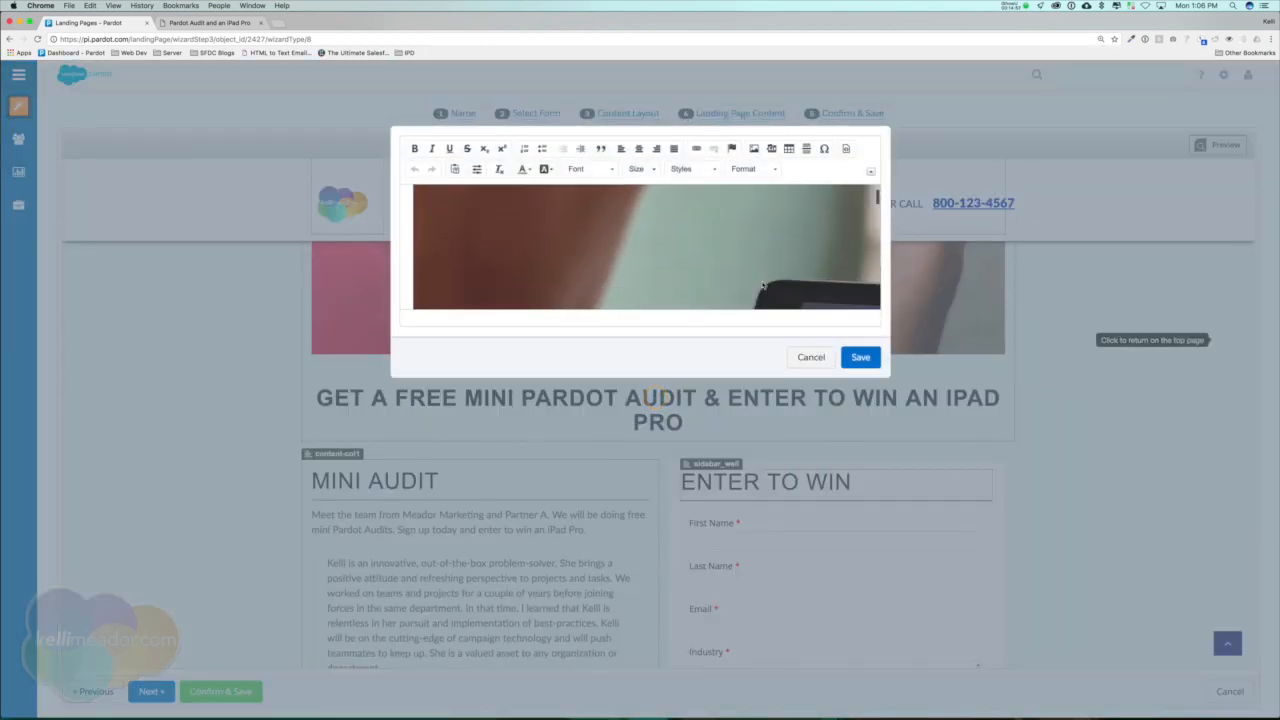
{"action": "scroll", "coordinate": [762, 285], "scroll_direction": "down", "scroll_amount": 3}
{"action": "left_click", "coordinate": [745, 260]}
{"action": "key", "text": "shift+Return"}
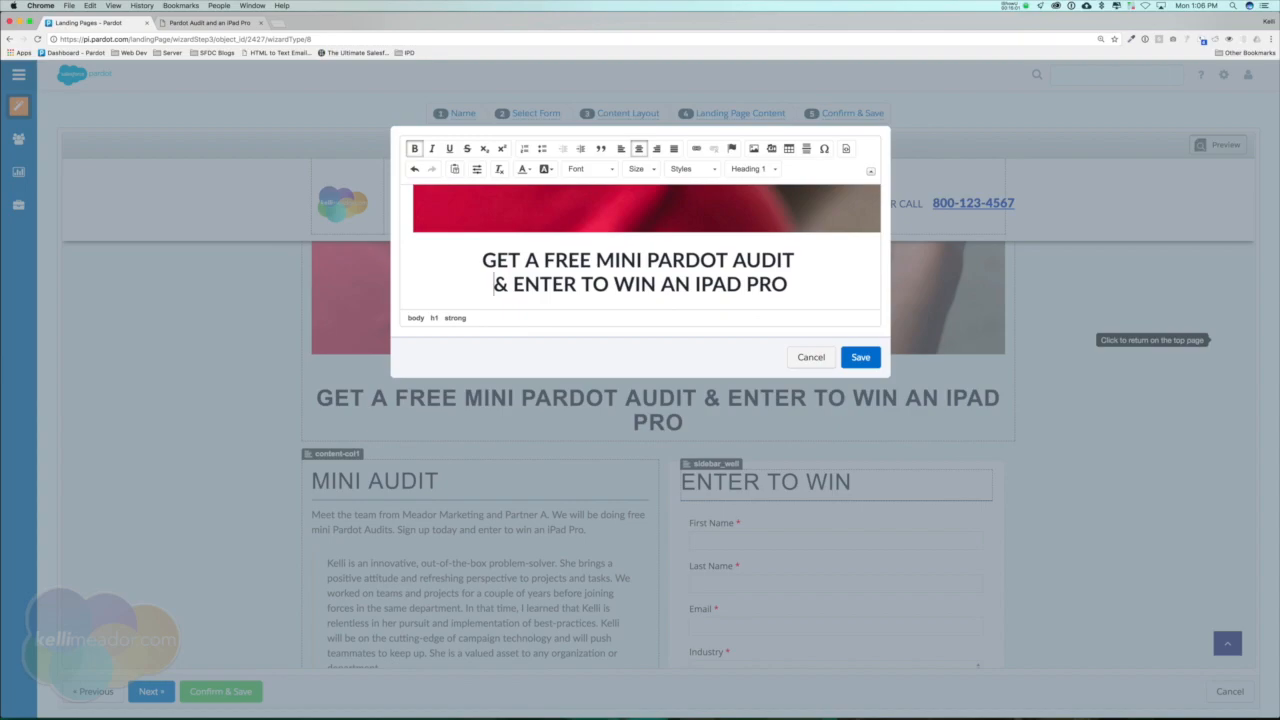
{"action": "left_click", "coordinate": [860, 357]}
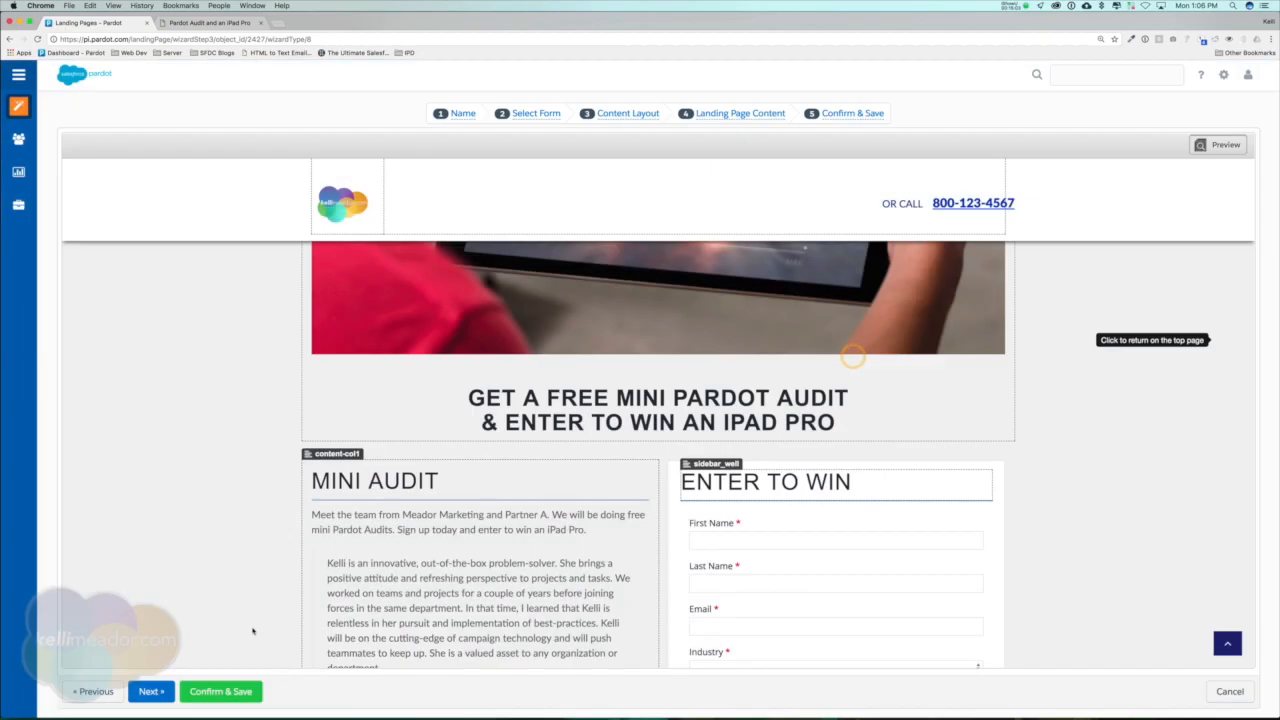
Confirm and save the landing page, reload its live version and check the giveaway heading and form.
{"action": "left_click", "coordinate": [214, 698]}
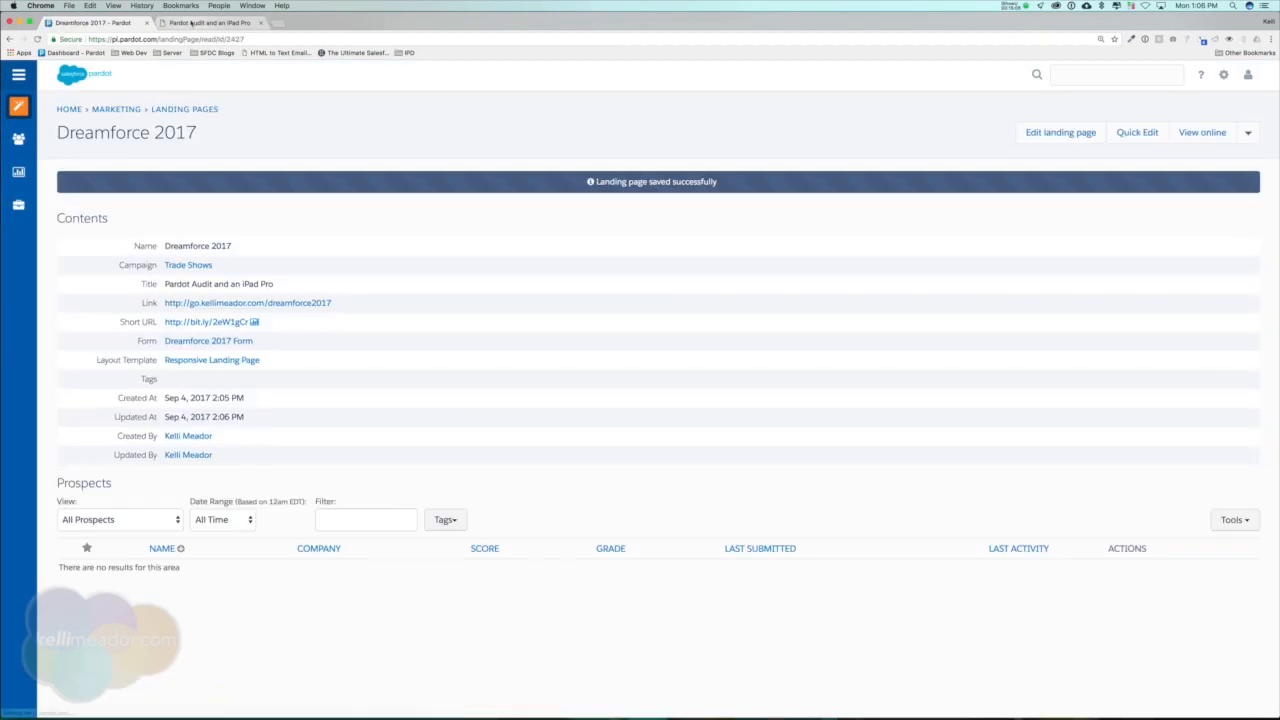
{"action": "left_click", "coordinate": [191, 22]}
{"action": "left_click", "coordinate": [37, 38]}
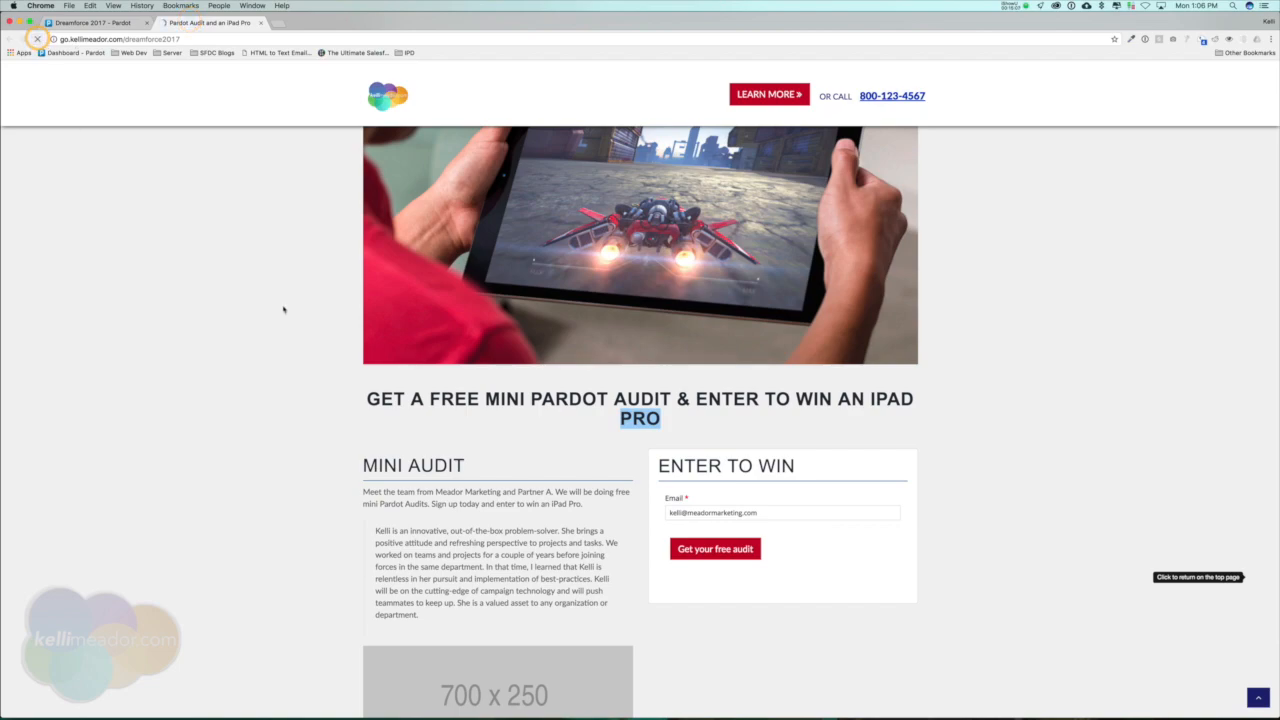
{"action": "scroll", "coordinate": [520, 420], "scroll_direction": "down", "scroll_amount": 3}
{"action": "scroll", "coordinate": [600, 470], "scroll_direction": "up", "scroll_amount": 3}
{"action": "scroll", "coordinate": [685, 513], "scroll_direction": "down", "scroll_amount": 4}
Clear the prefilled email address in the live sign-up form and check which fields the form shows.
{"action": "triple_click", "coordinate": [688, 399]}
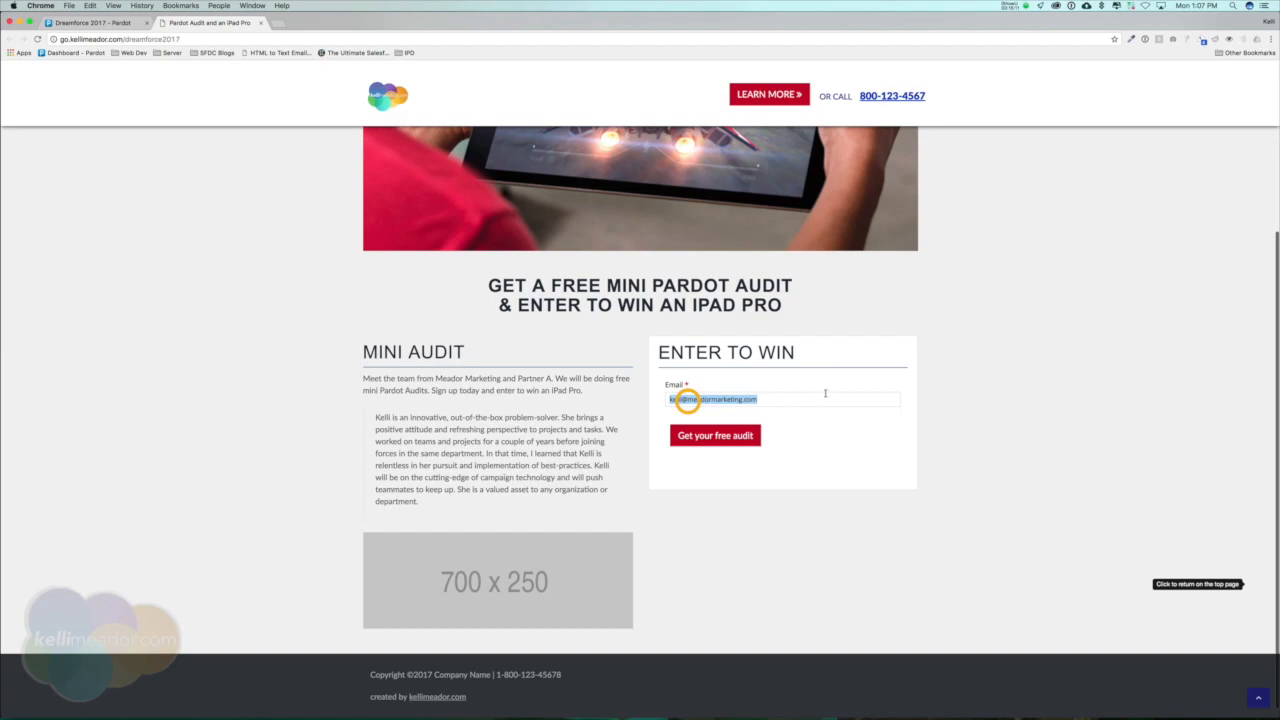
{"action": "key", "text": "BackSpace"}
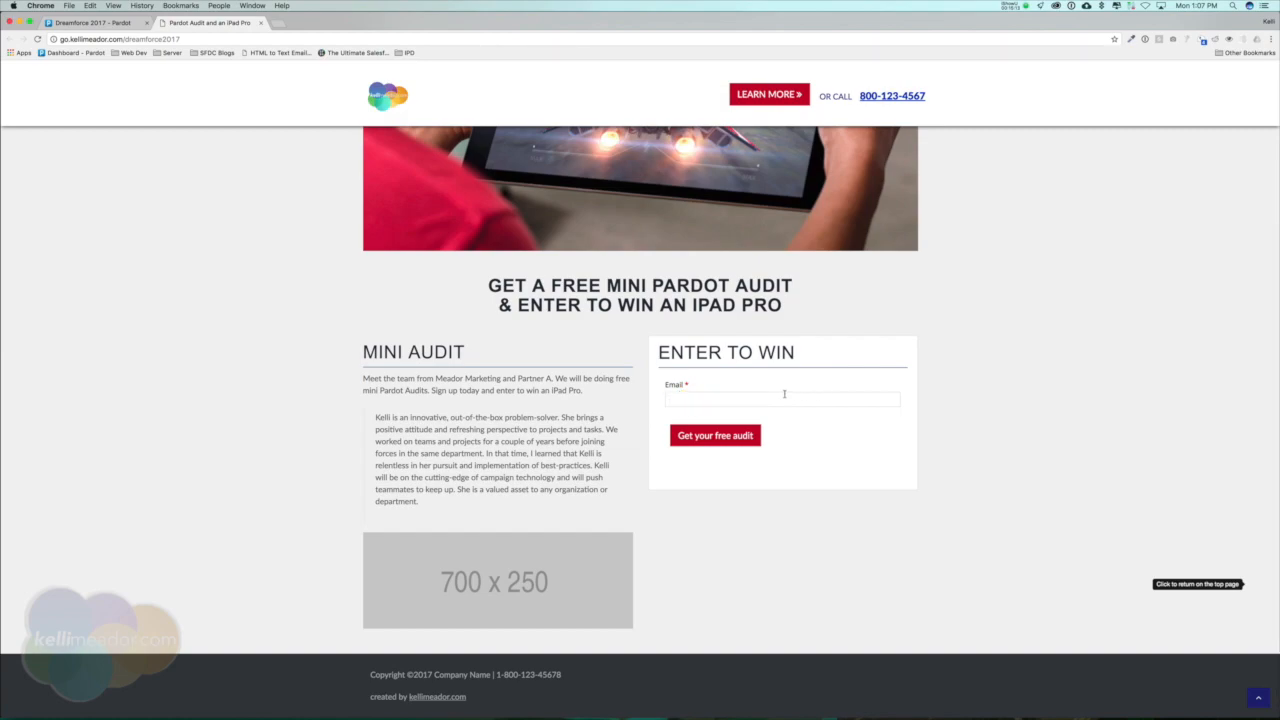
{"action": "left_click", "coordinate": [726, 397]}
{"action": "scroll", "coordinate": [491, 377], "scroll_direction": "up", "scroll_amount": 3}
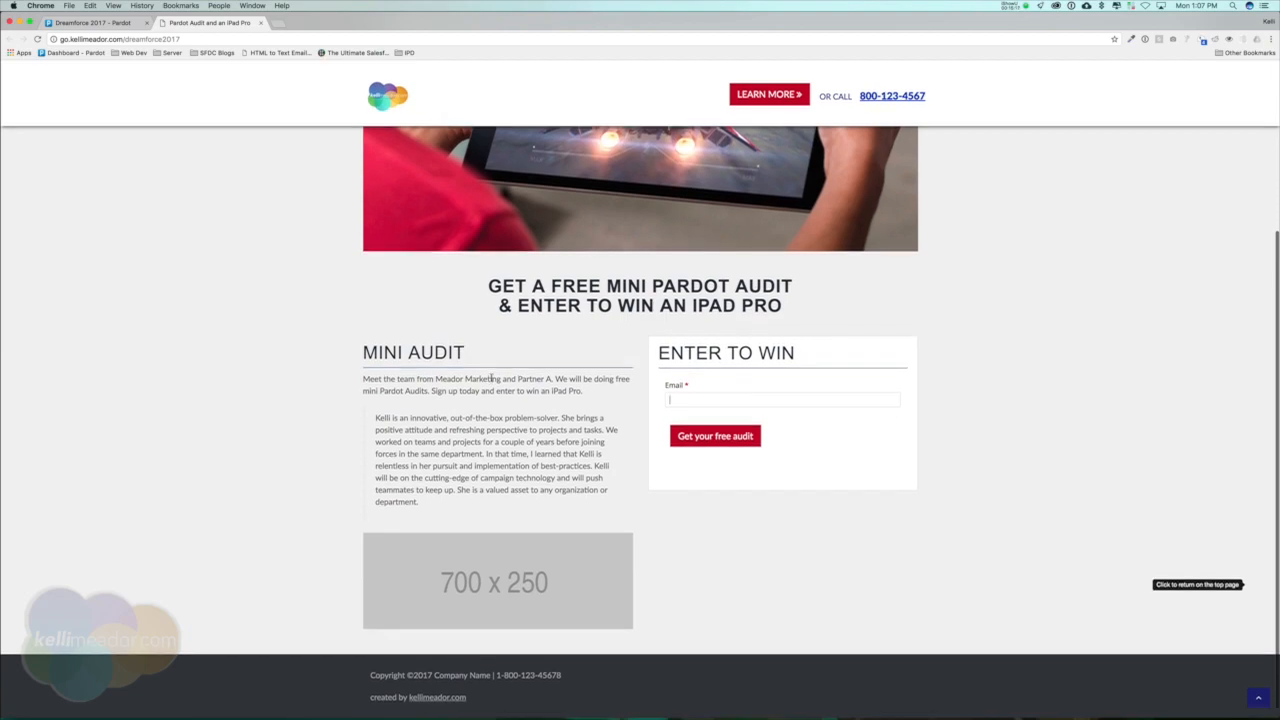
{"action": "scroll", "coordinate": [685, 447], "scroll_direction": "down", "scroll_amount": 3}
{"action": "left_click", "coordinate": [730, 393]}
Open the live landing page go.kellimeador.com/dreamforce2017 in a new incognito window.
{"action": "left_click", "coordinate": [202, 39]}
{"action": "key", "text": "super+c"}
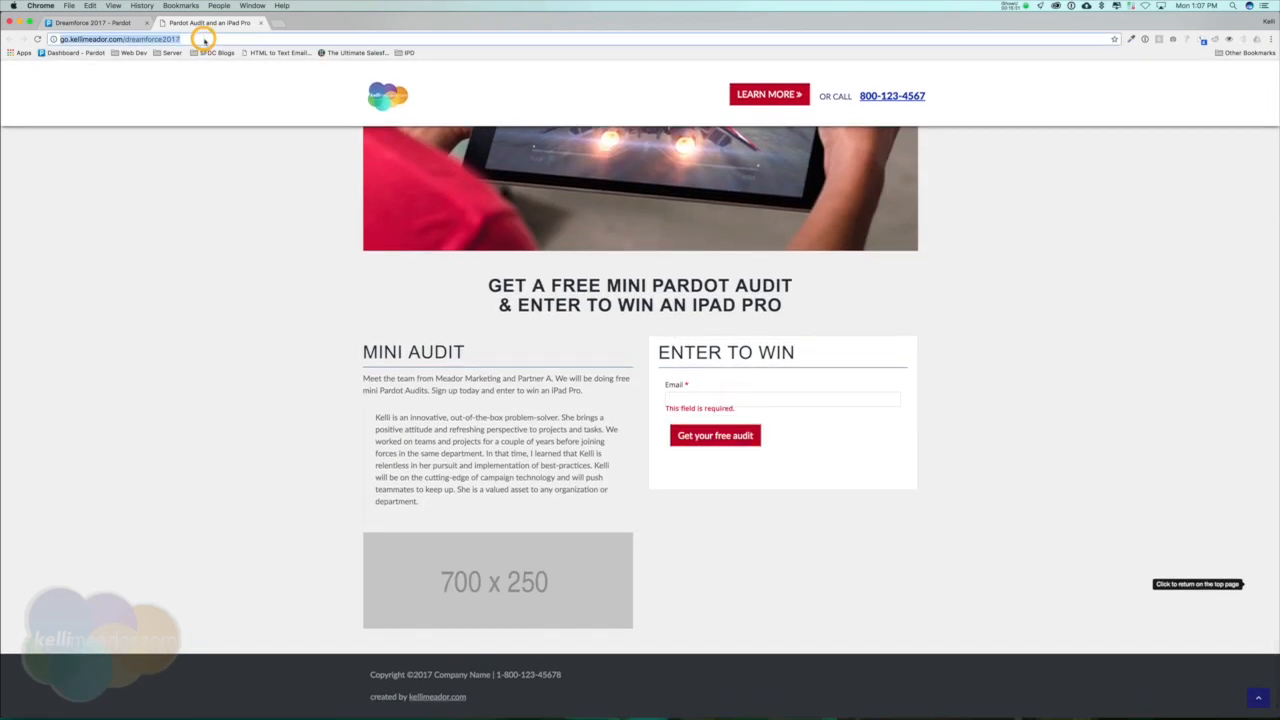
{"action": "left_click", "coordinate": [67, 5]}
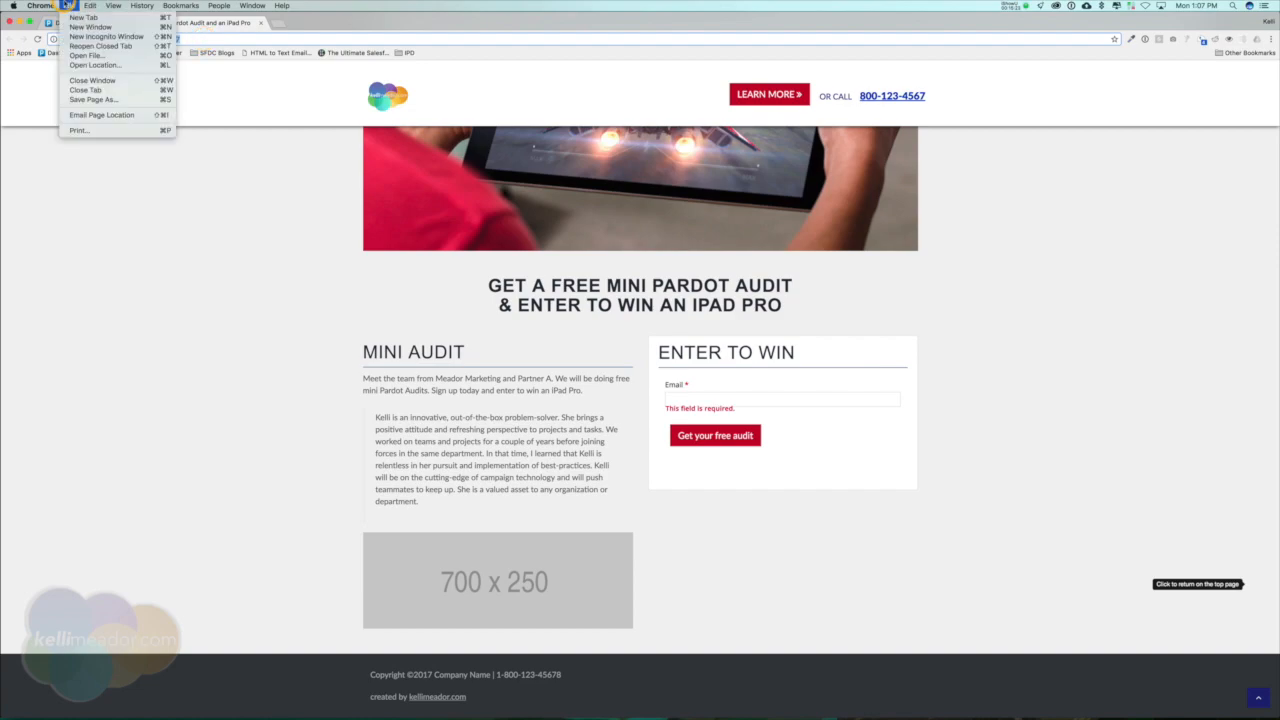
{"action": "left_click", "coordinate": [68, 38]}
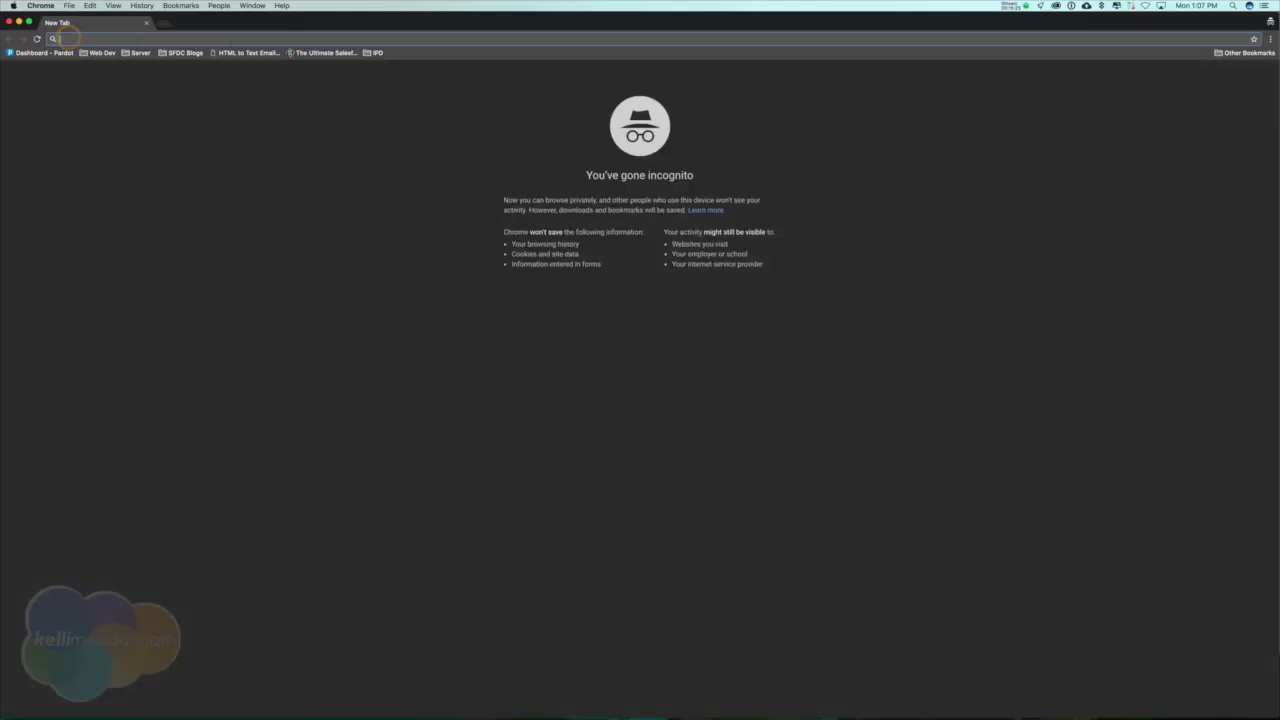
{"action": "left_click", "coordinate": [480, 38]}
{"action": "key", "text": "super+v"}
{"action": "key", "text": "Return"}
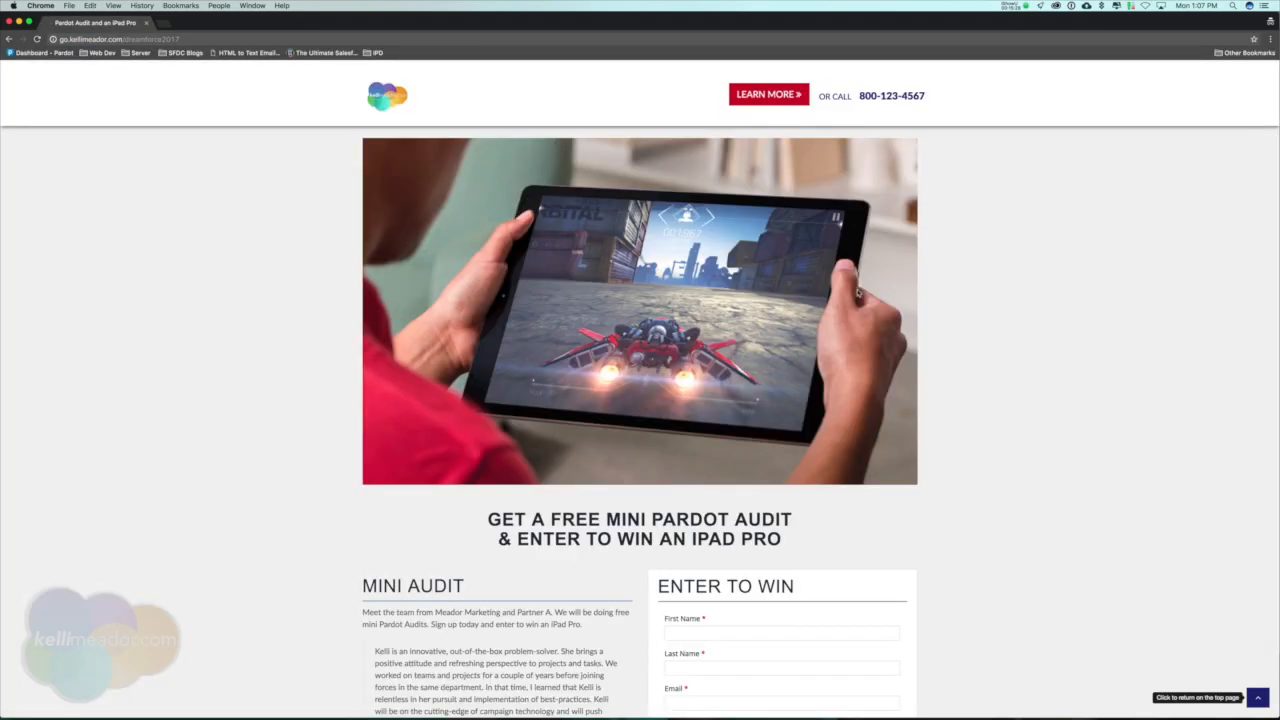
Go through the First Name, Last Name and Email fields of the sign-up form and set Industry to Medical.
{"action": "scroll", "coordinate": [858, 292], "scroll_direction": "down", "scroll_amount": 5}
{"action": "left_click", "coordinate": [712, 399]}
{"action": "left_click", "coordinate": [716, 437]}
{"action": "left_click", "coordinate": [762, 471]}
{"action": "left_click", "coordinate": [753, 505]}
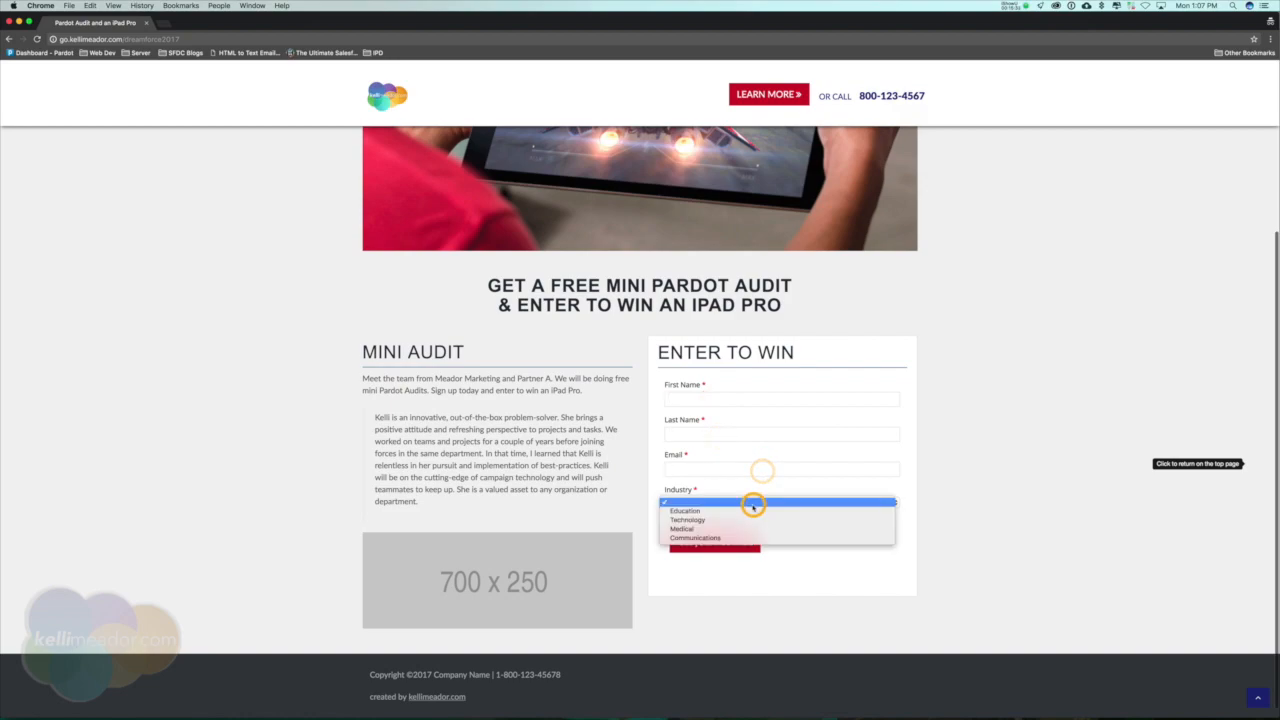
{"action": "left_click", "coordinate": [729, 529]}
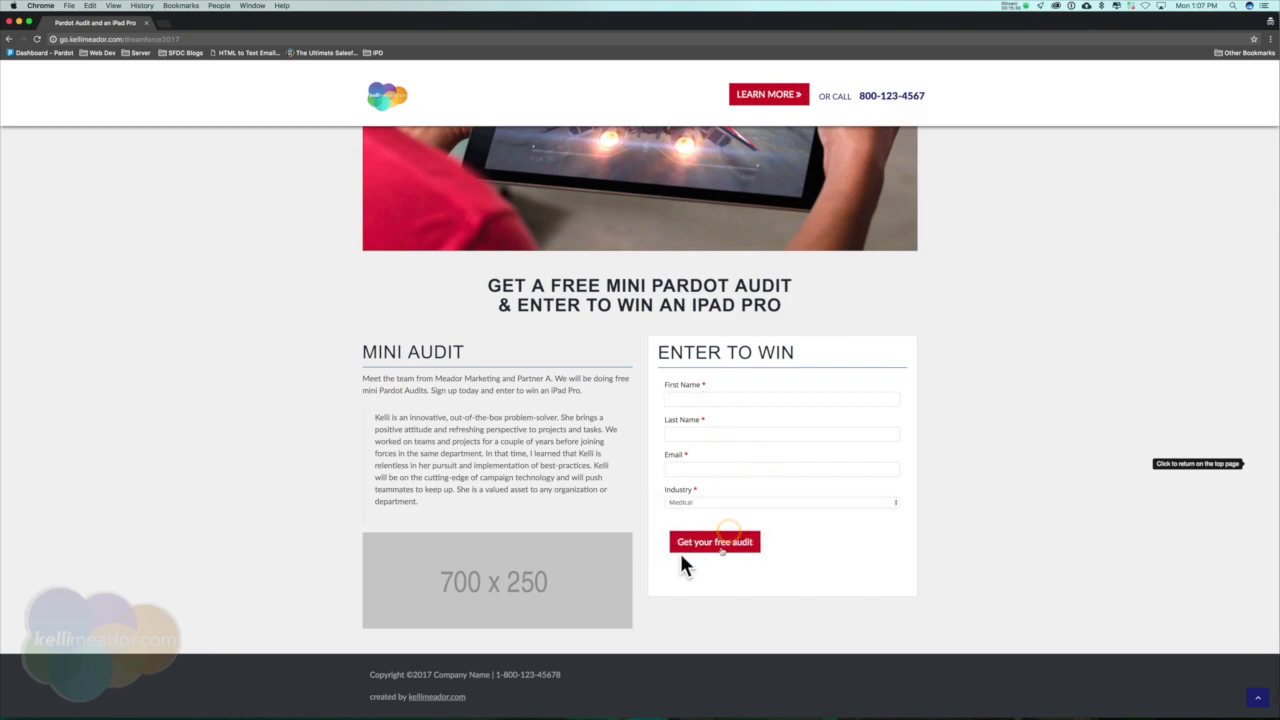
Fill in the first name, last name and email address in the Enter to Win sign-up form.
{"action": "scroll", "coordinate": [636, 432], "scroll_direction": "up", "scroll_amount": 5}
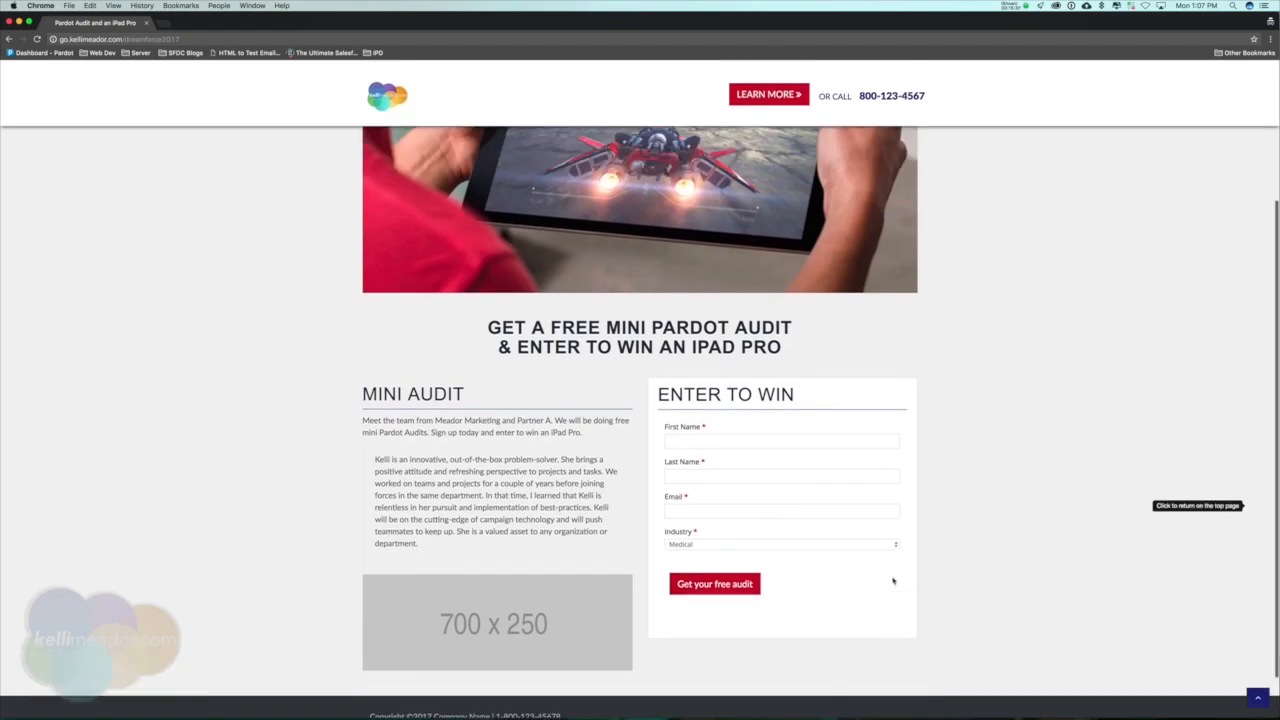
{"action": "scroll", "coordinate": [636, 432], "scroll_direction": "down", "scroll_amount": 5}
{"action": "left_click", "coordinate": [697, 396]}
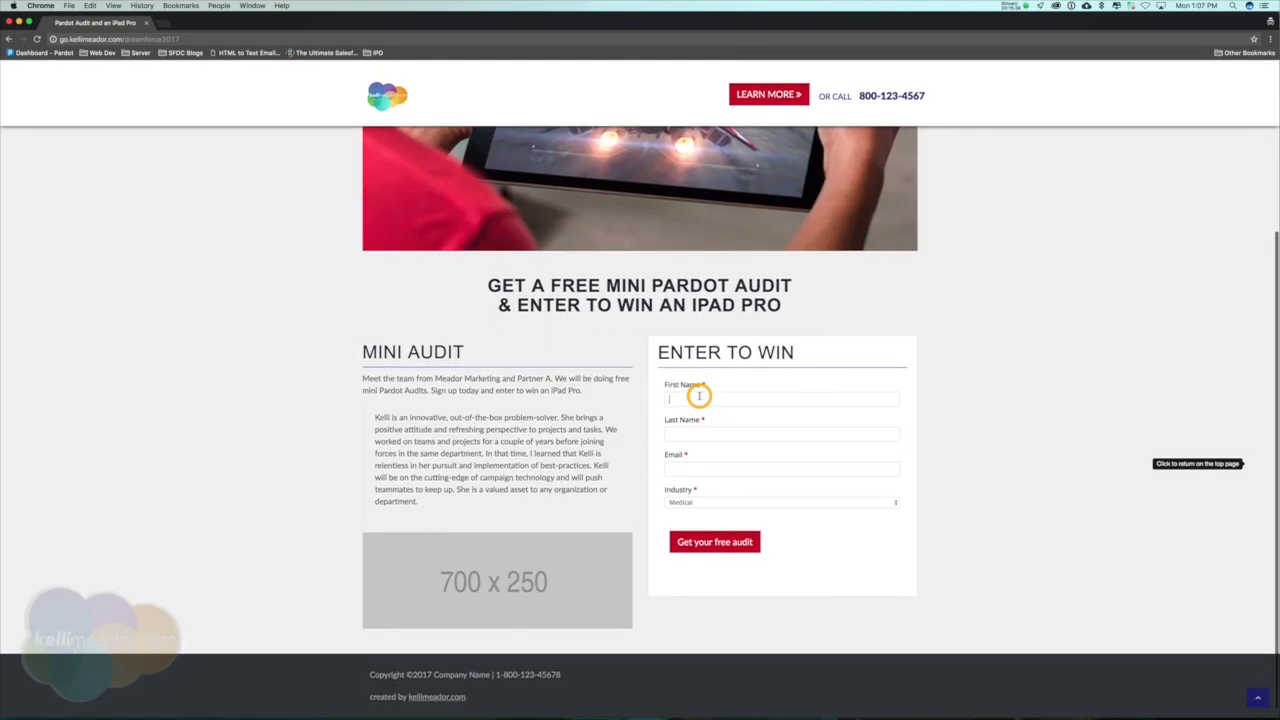
{"action": "type", "text": "Kelli"}
{"action": "key", "text": "Tab"}
{"action": "type", "text": "Meador"}
{"action": "key", "text": "Tab"}
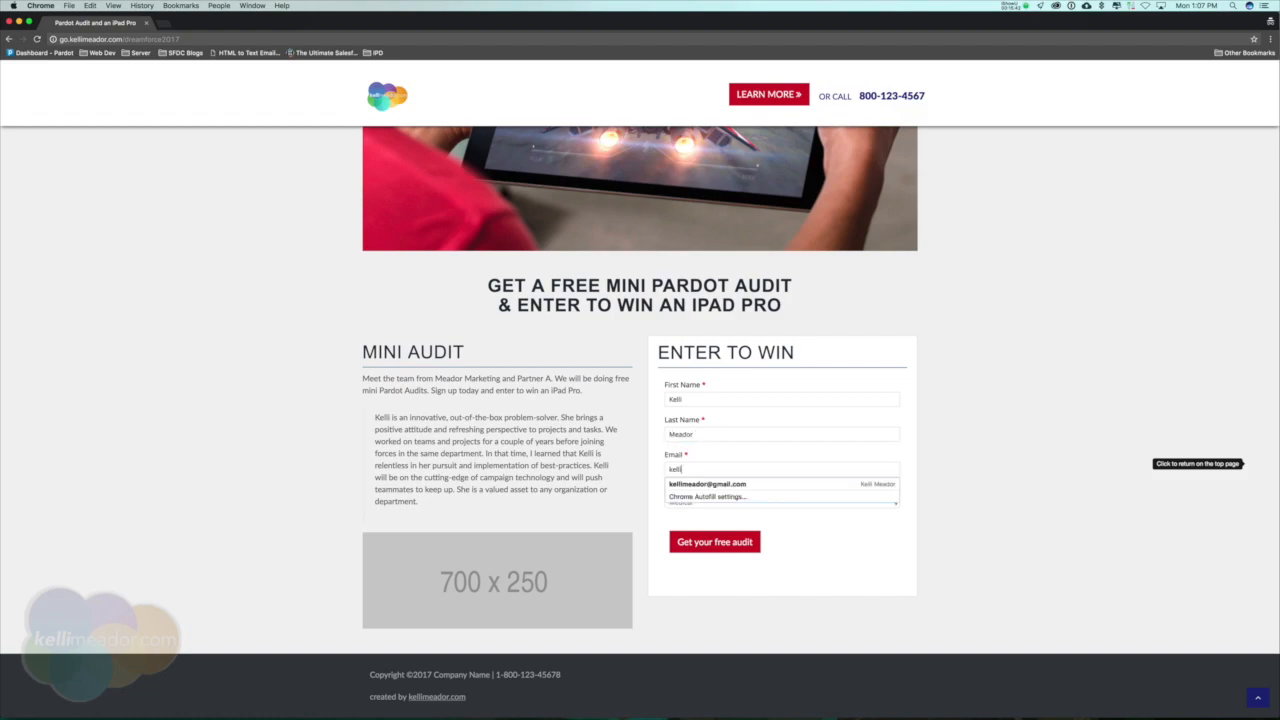
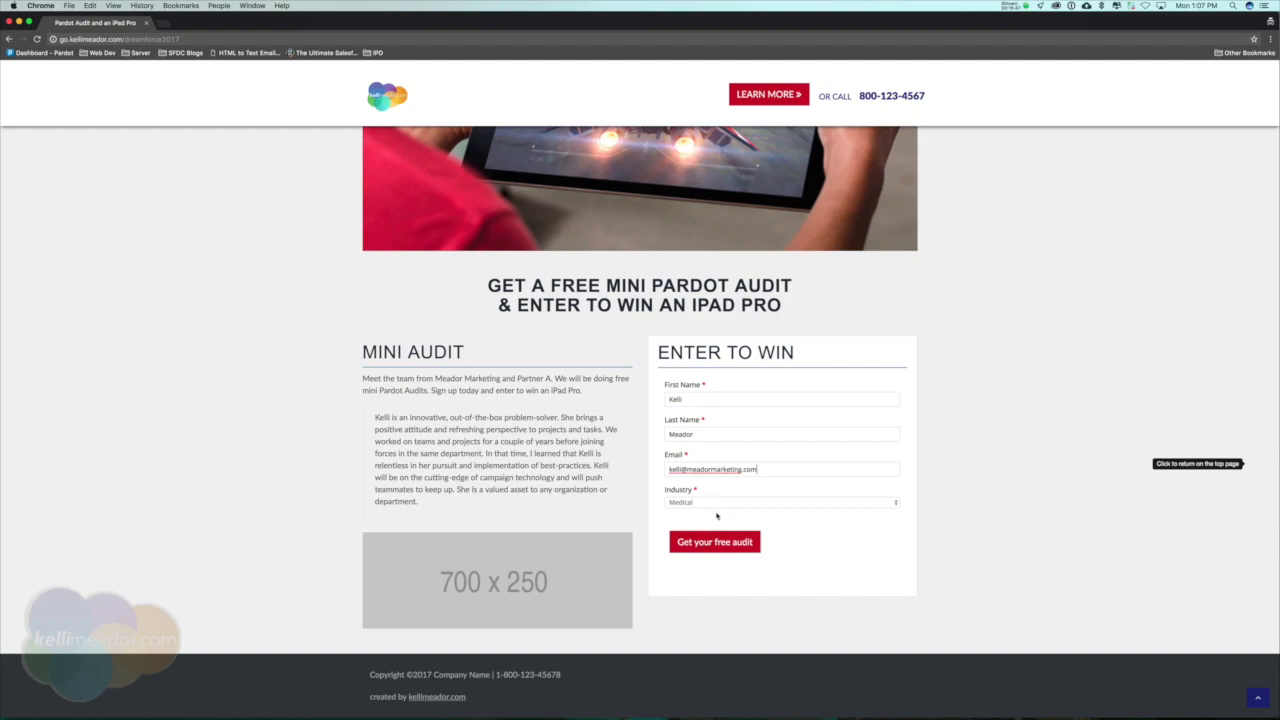
Set Industry to Communications and submit the sign-up form for the free audit.
{"action": "left_click", "coordinate": [714, 502]}
{"action": "left_click", "coordinate": [716, 507]}
{"action": "left_click", "coordinate": [735, 543]}
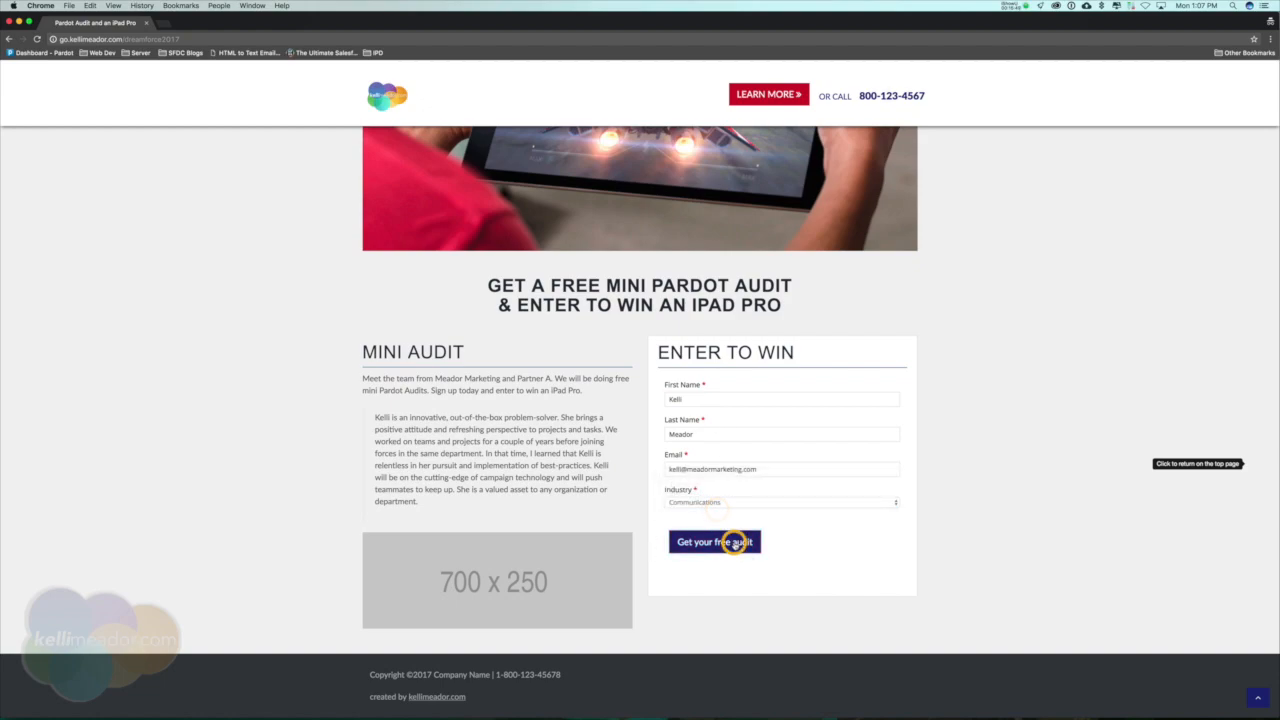
Check the thank-you message in the Enter to Win section of the landing page.
{"action": "scroll", "coordinate": [770, 589], "scroll_direction": "down", "scroll_amount": 3}
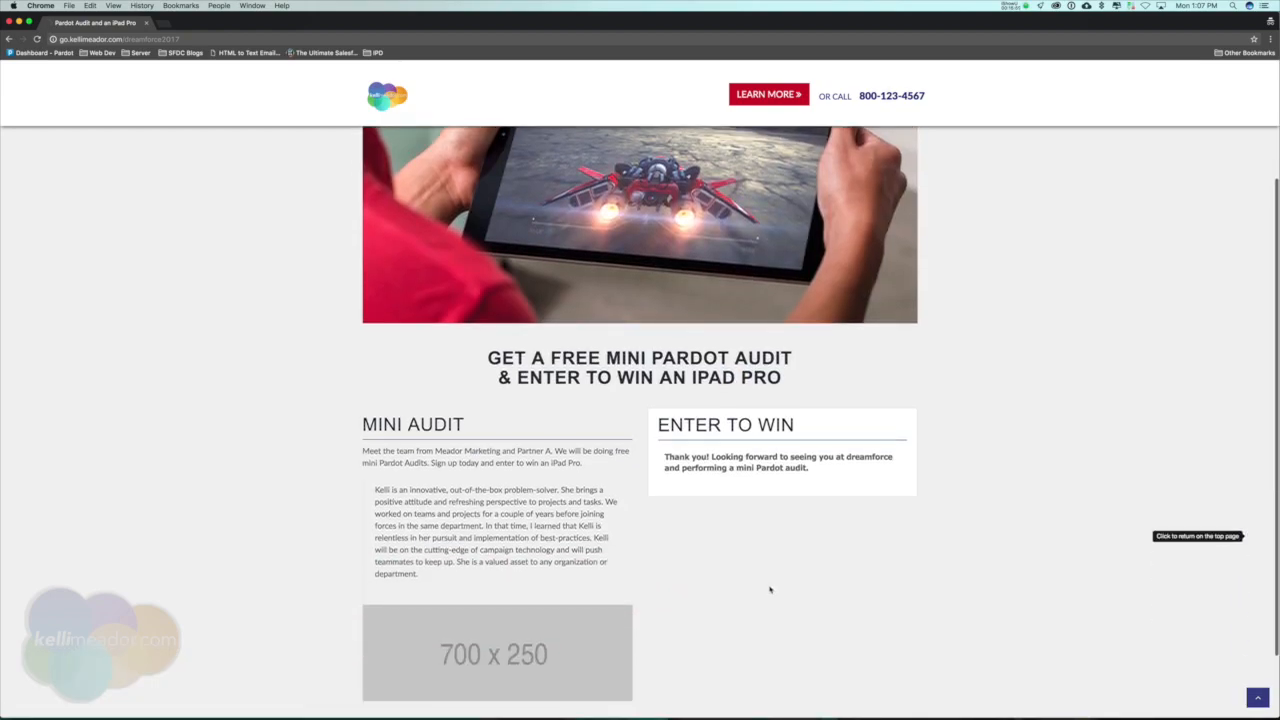
{"action": "triple_click", "coordinate": [836, 455]}
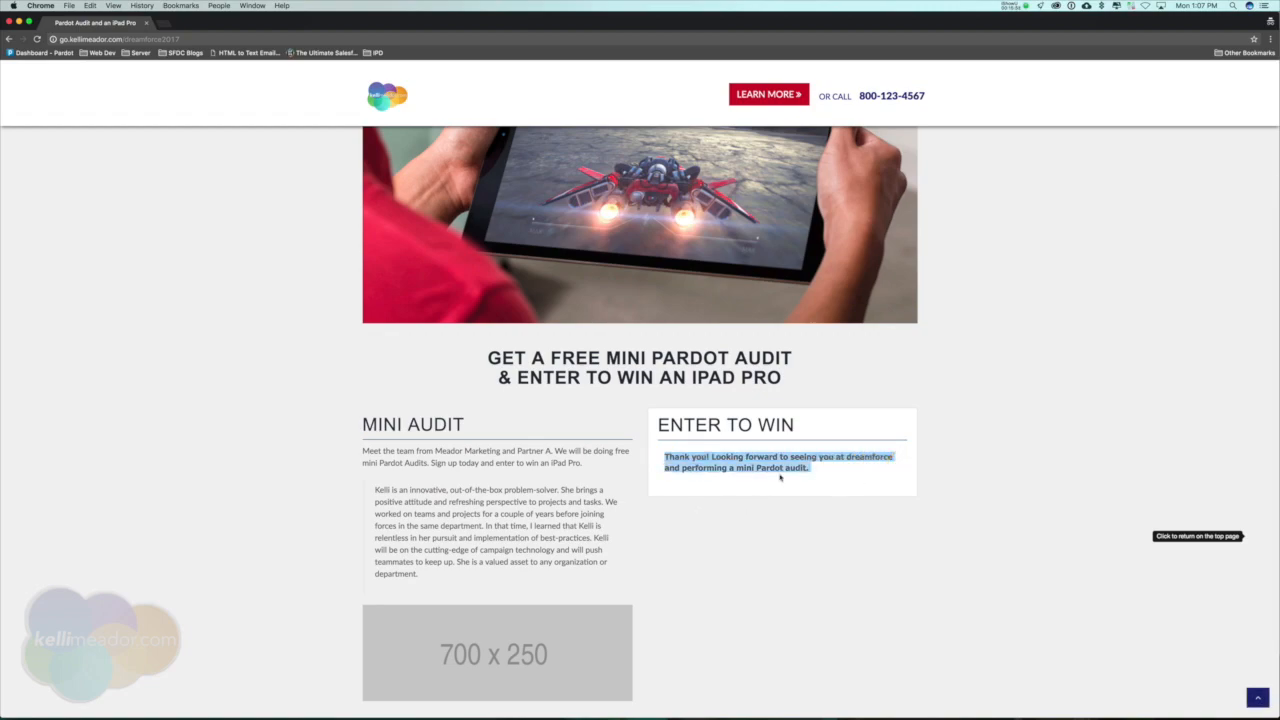
{"action": "scroll", "coordinate": [813, 478], "scroll_direction": "down", "scroll_amount": 3}
{"action": "scroll", "coordinate": [813, 478], "scroll_direction": "up", "scroll_amount": 4}
{"action": "scroll", "coordinate": [830, 515], "scroll_direction": "up", "scroll_amount": 3}
{"action": "left_click", "coordinate": [850, 567]}
Close the incognito window and return to the Dreamforce 2017 landing page record in Pardot.
{"action": "left_click", "coordinate": [9, 21]}
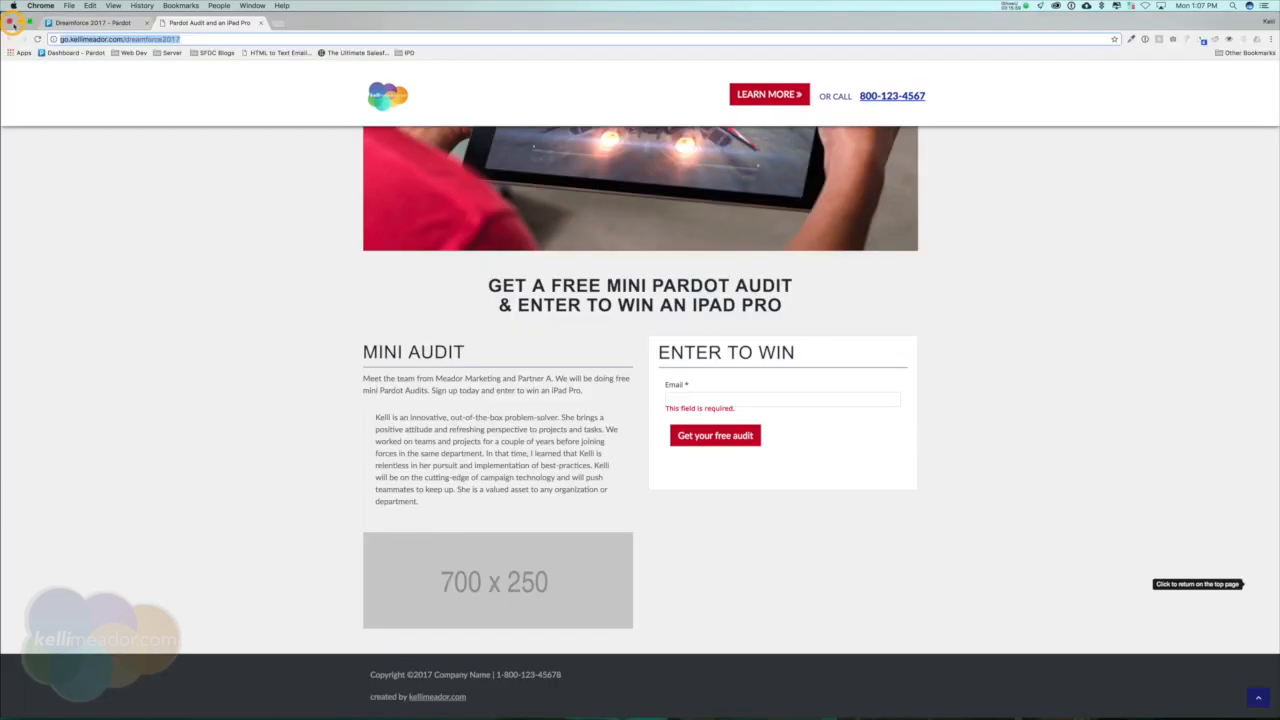
{"action": "left_click", "coordinate": [90, 22]}
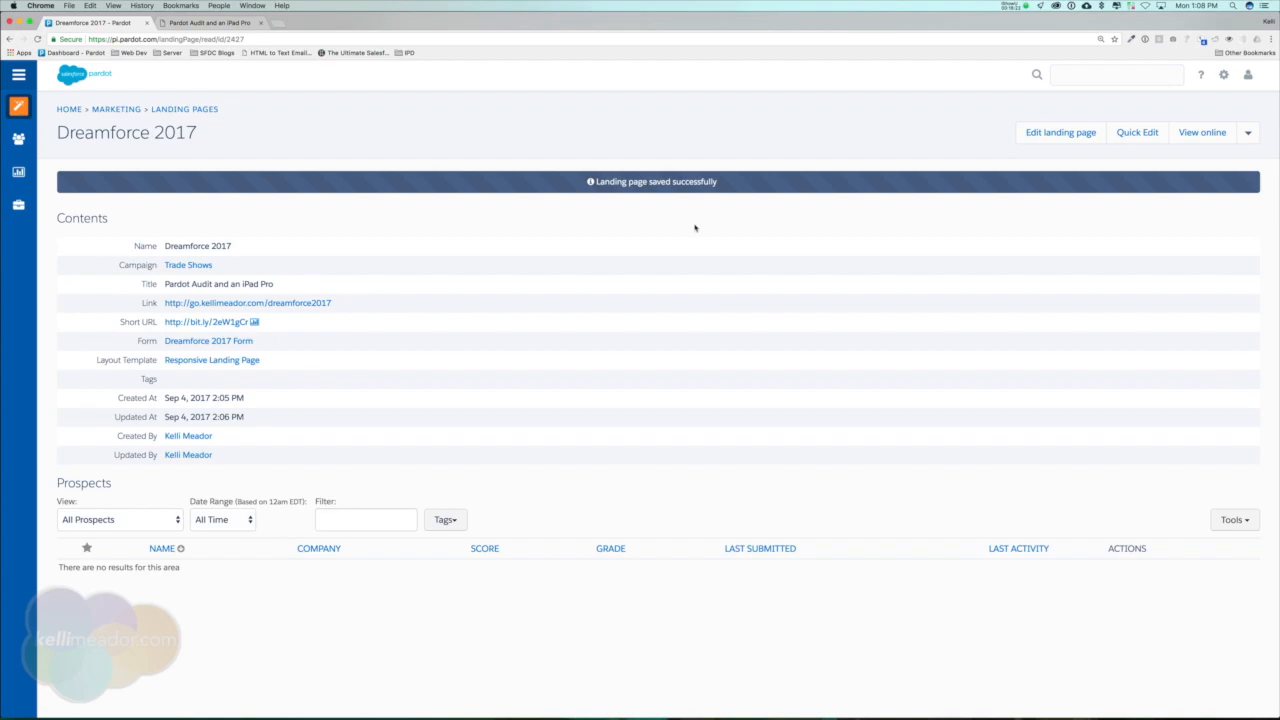
{"action": "left_click", "coordinate": [691, 223]}
Create a new engagement program in Engagement Studio and name it Dreamforce 2017.
{"action": "mouse_move", "coordinate": [19, 109]}
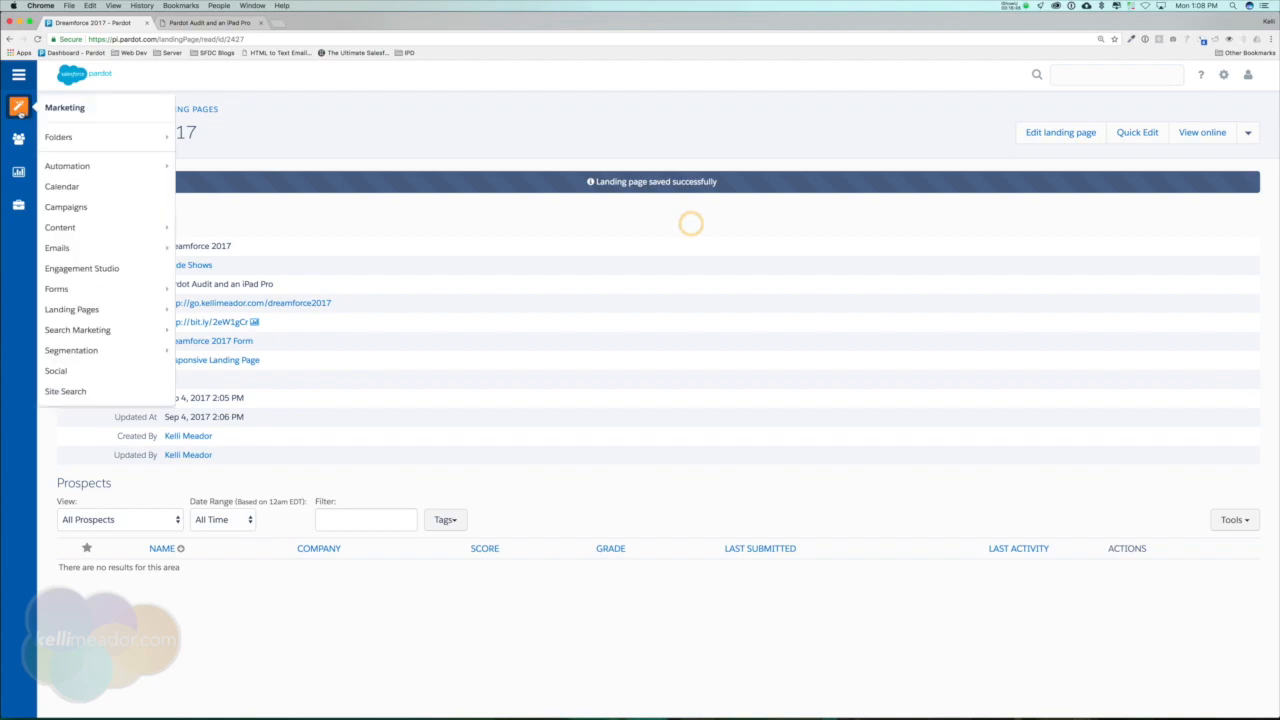
{"action": "left_click", "coordinate": [101, 266]}
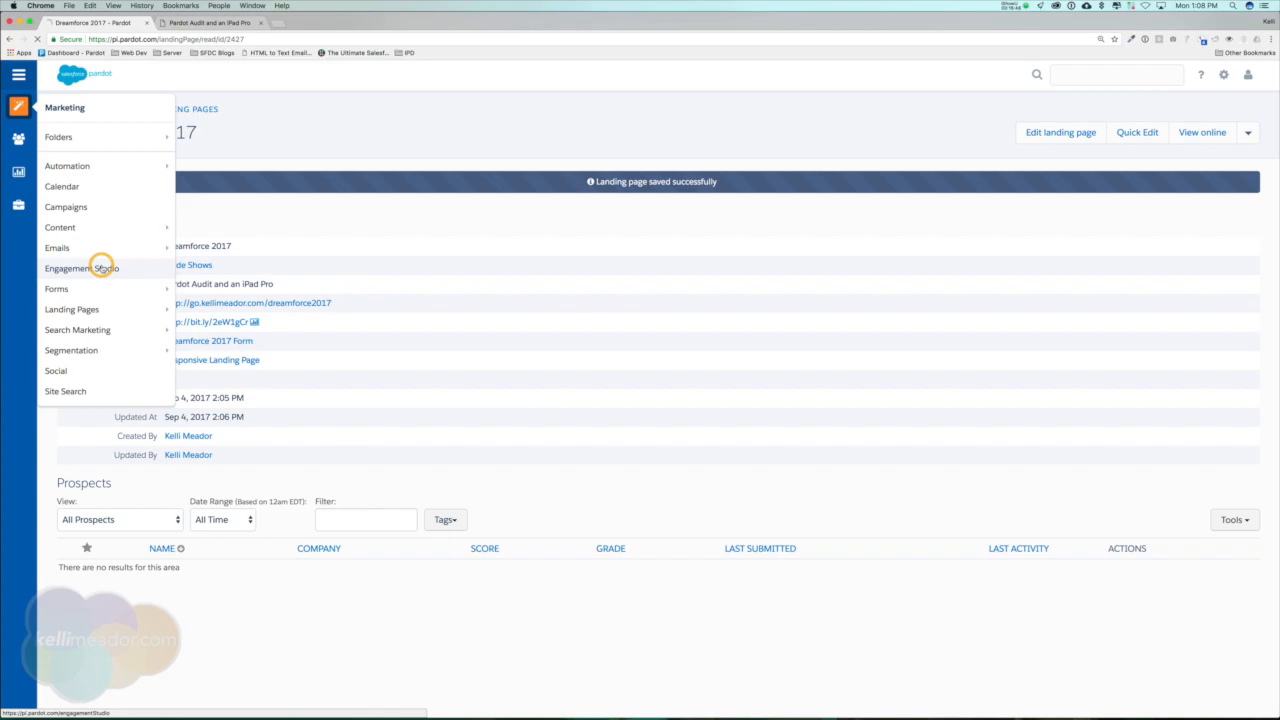
{"action": "left_click", "coordinate": [1166, 201]}
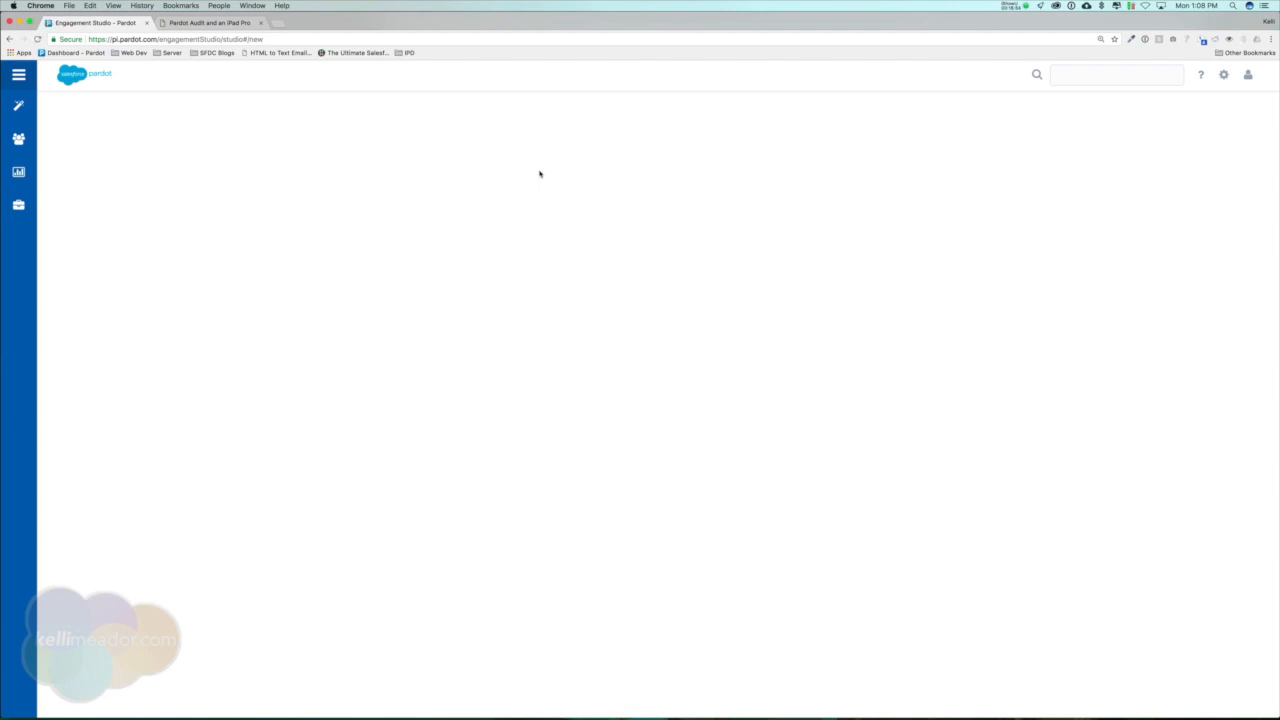
{"action": "left_click", "coordinate": [624, 248]}
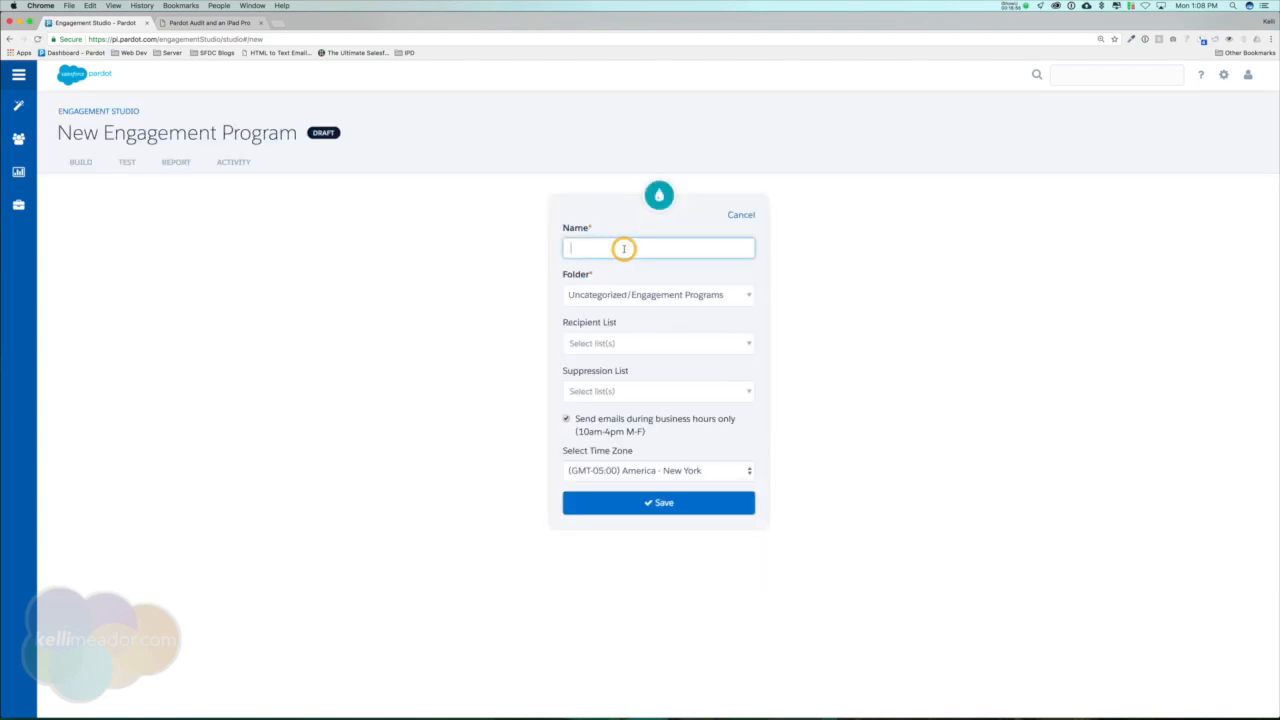
{"action": "type", "text": "Dreamforce 2017"}
Add Partner A: Dreamforce List, Leads Import Salesforce and Customers as the program's recipient lists.
{"action": "left_click", "coordinate": [736, 344]}
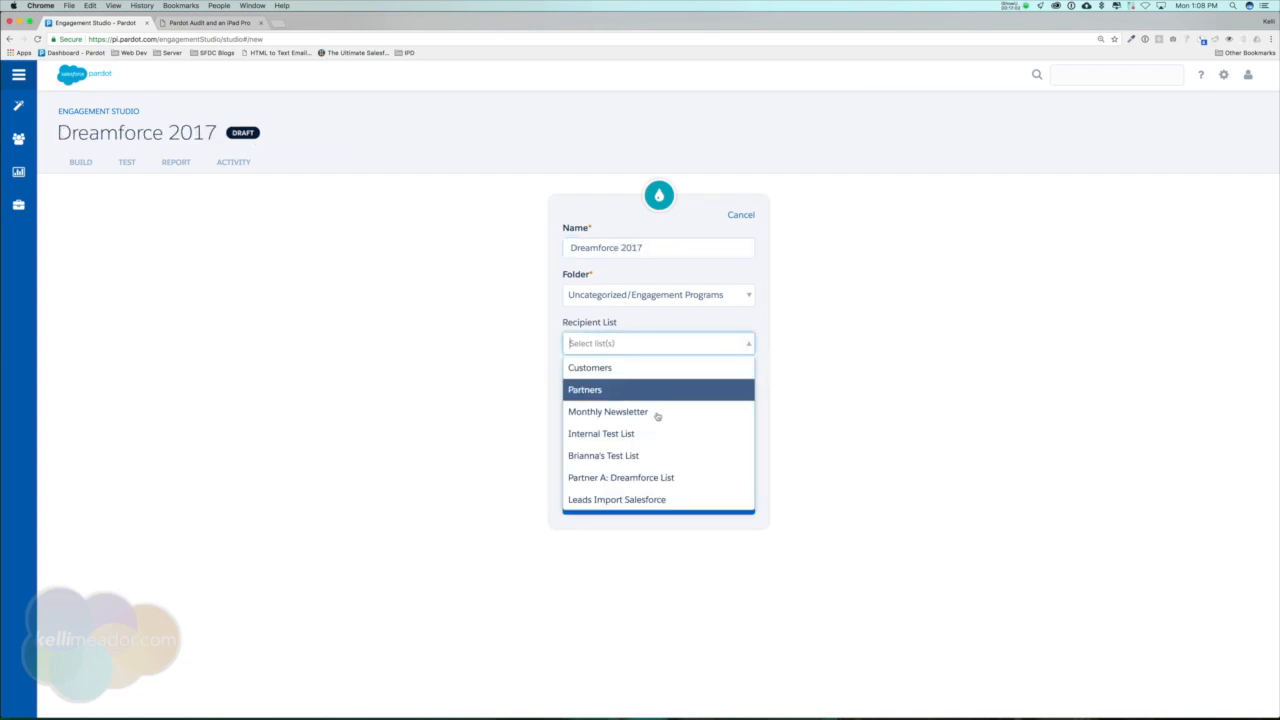
{"action": "left_click", "coordinate": [603, 478]}
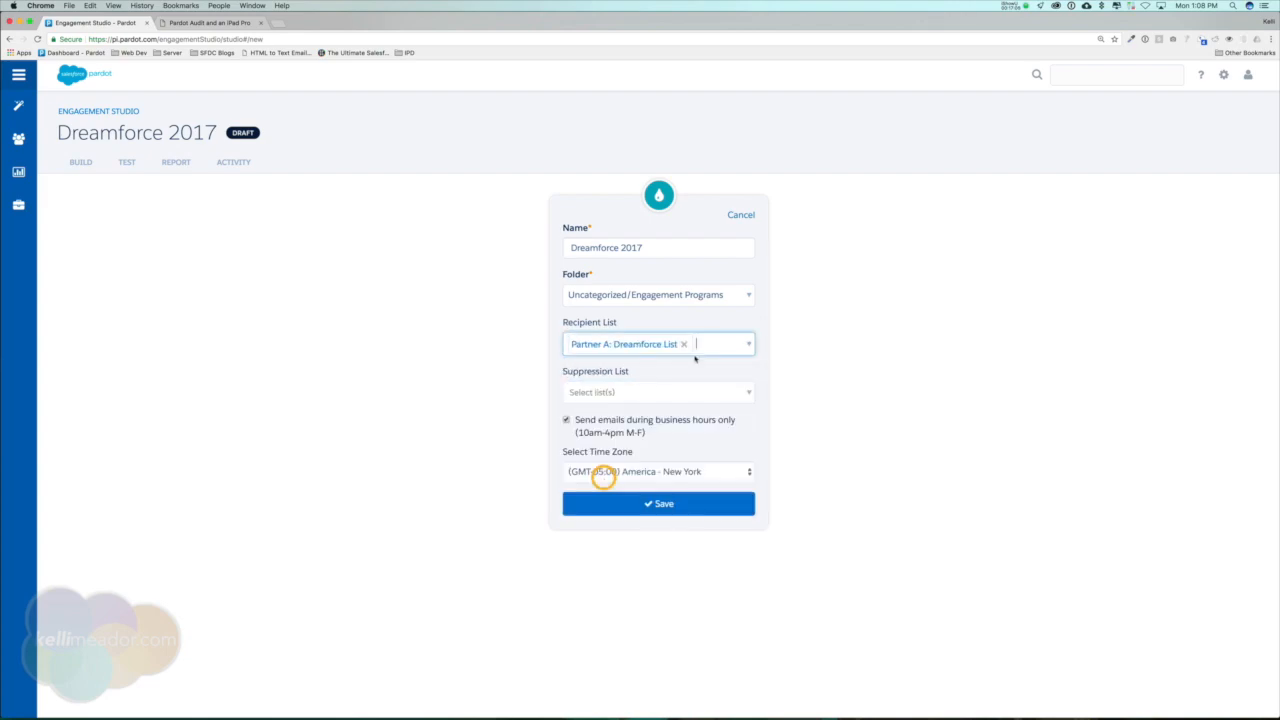
{"action": "left_click", "coordinate": [747, 344]}
{"action": "scroll", "coordinate": [680, 455], "scroll_direction": "down", "scroll_amount": 1}
{"action": "left_click", "coordinate": [659, 474]}
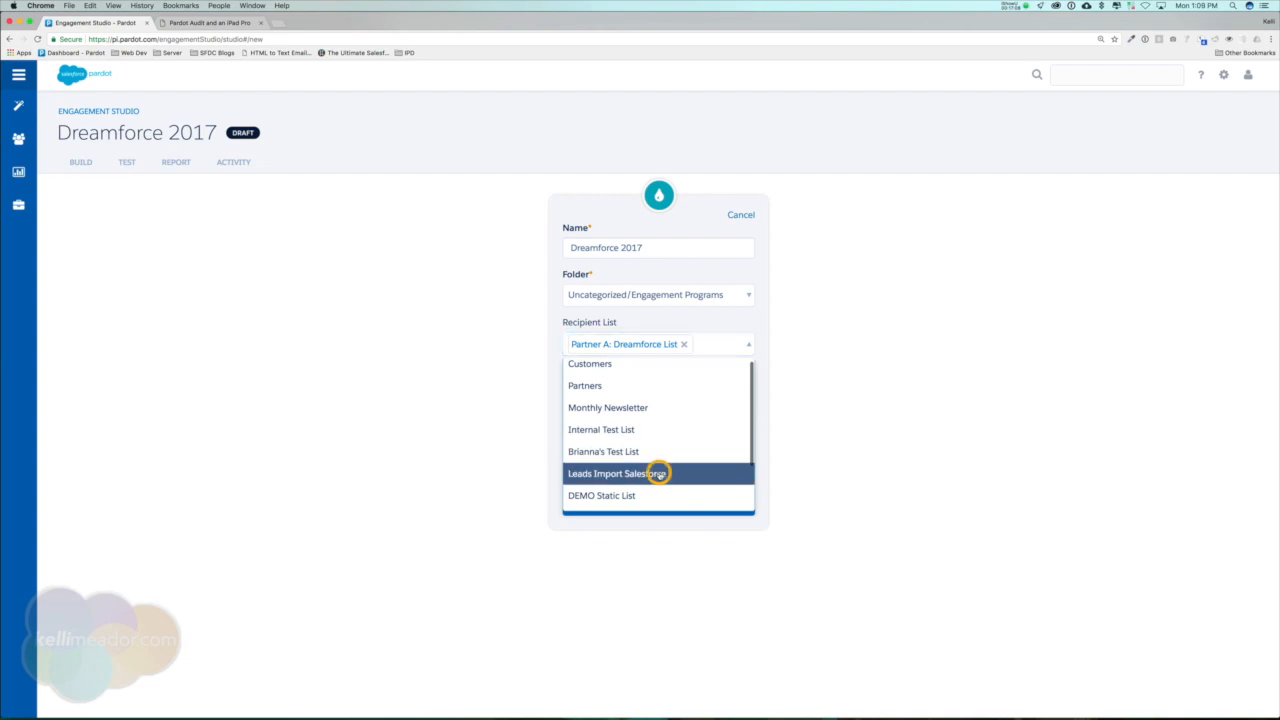
{"action": "left_click", "coordinate": [750, 358]}
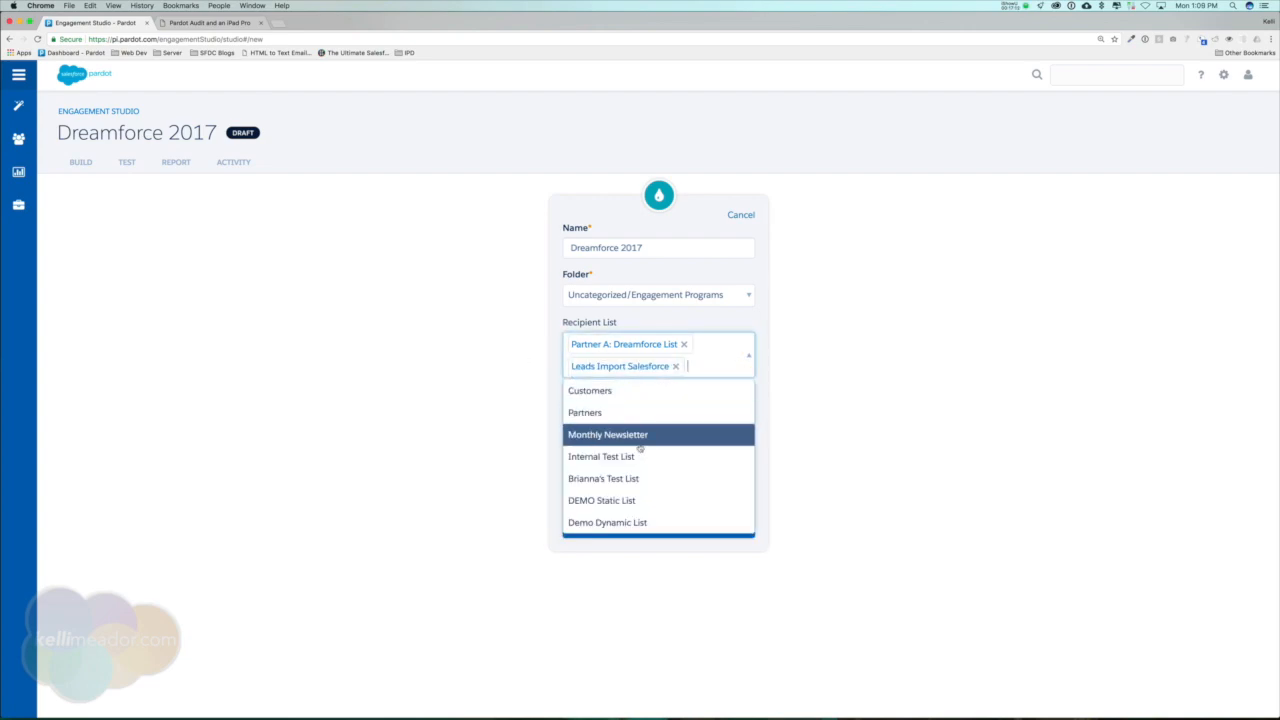
{"action": "left_click", "coordinate": [582, 390]}
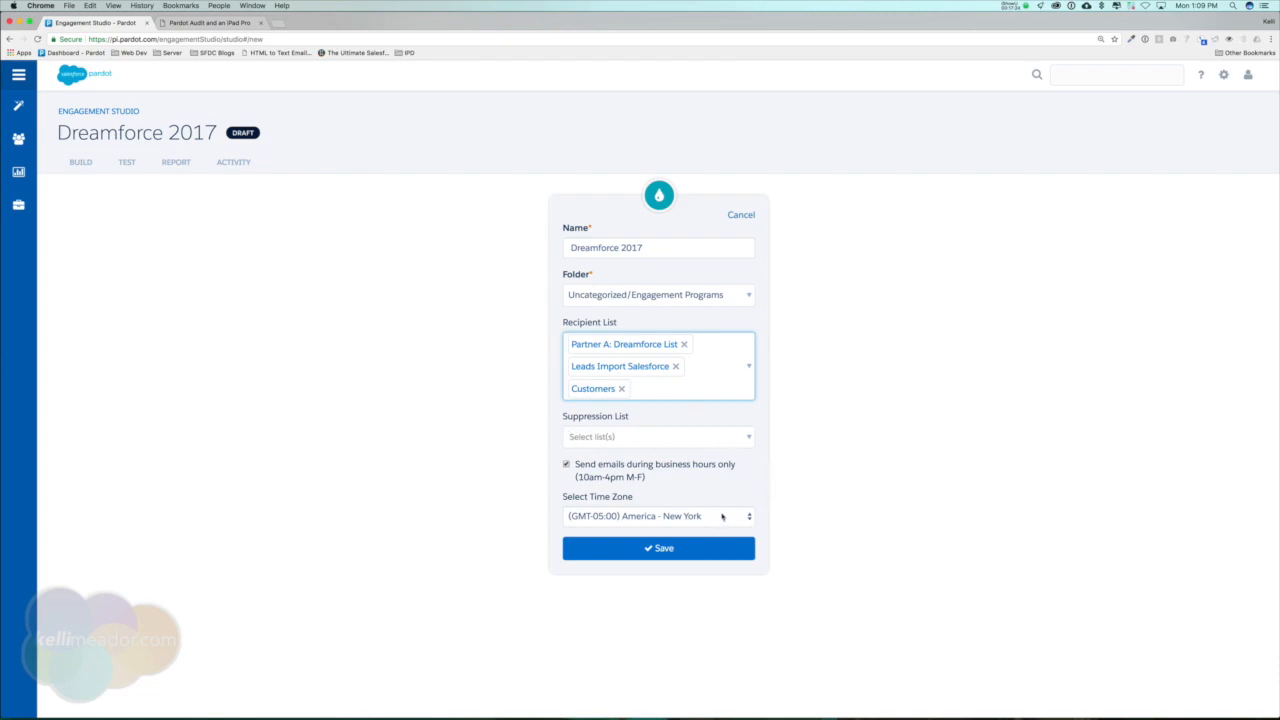
Set the program's time zone to (GMT-06:00) America - Chicago and save the engagement program.
{"action": "left_click", "coordinate": [725, 522]}
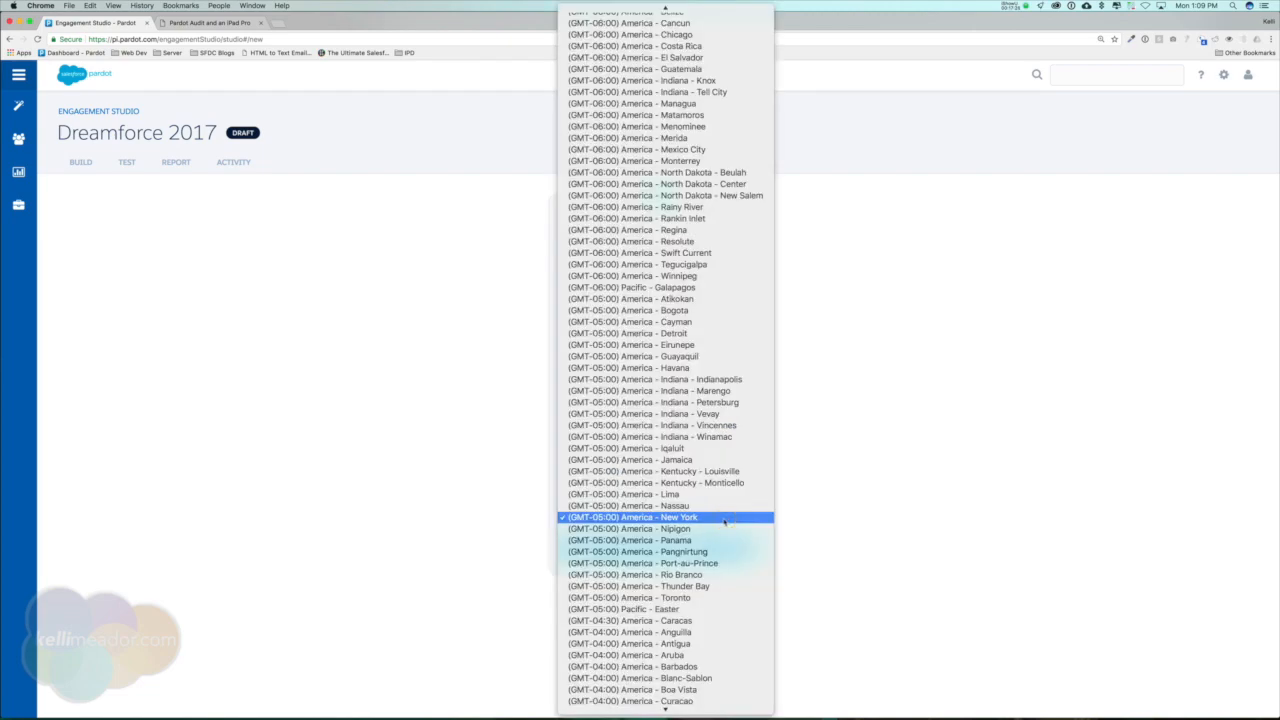
{"action": "left_click", "coordinate": [668, 34]}
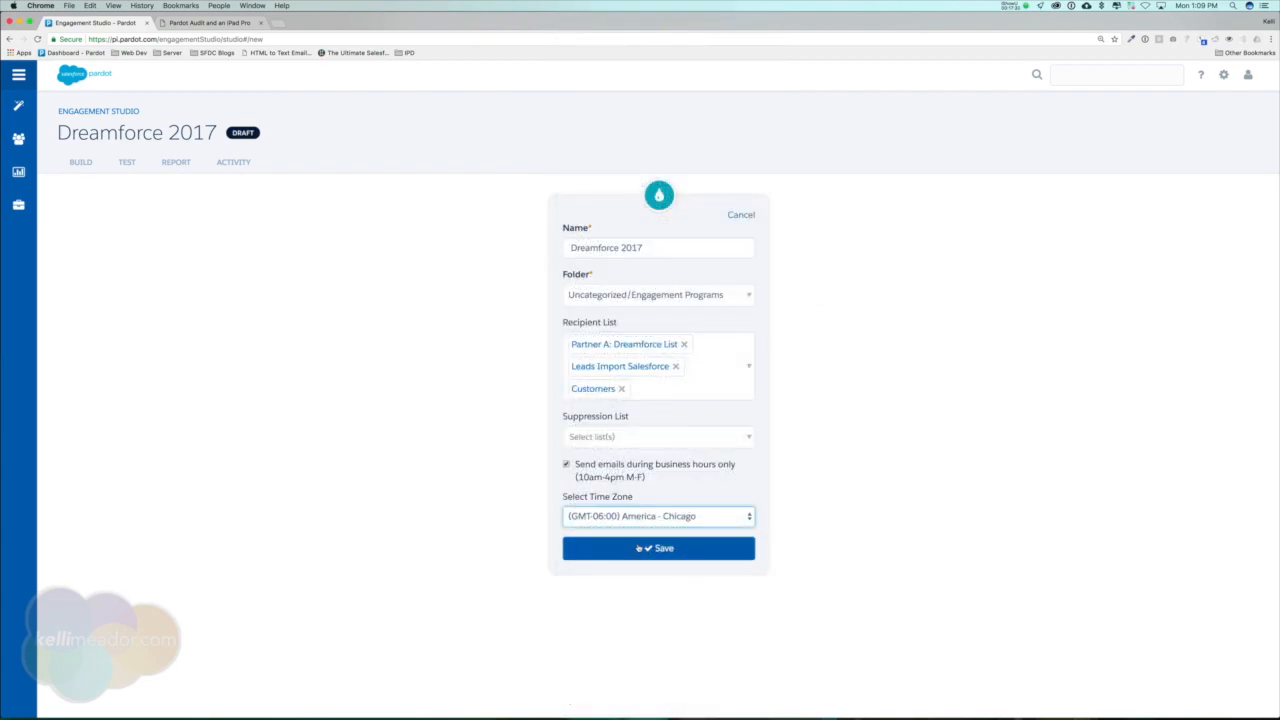
{"action": "left_click", "coordinate": [638, 548]}
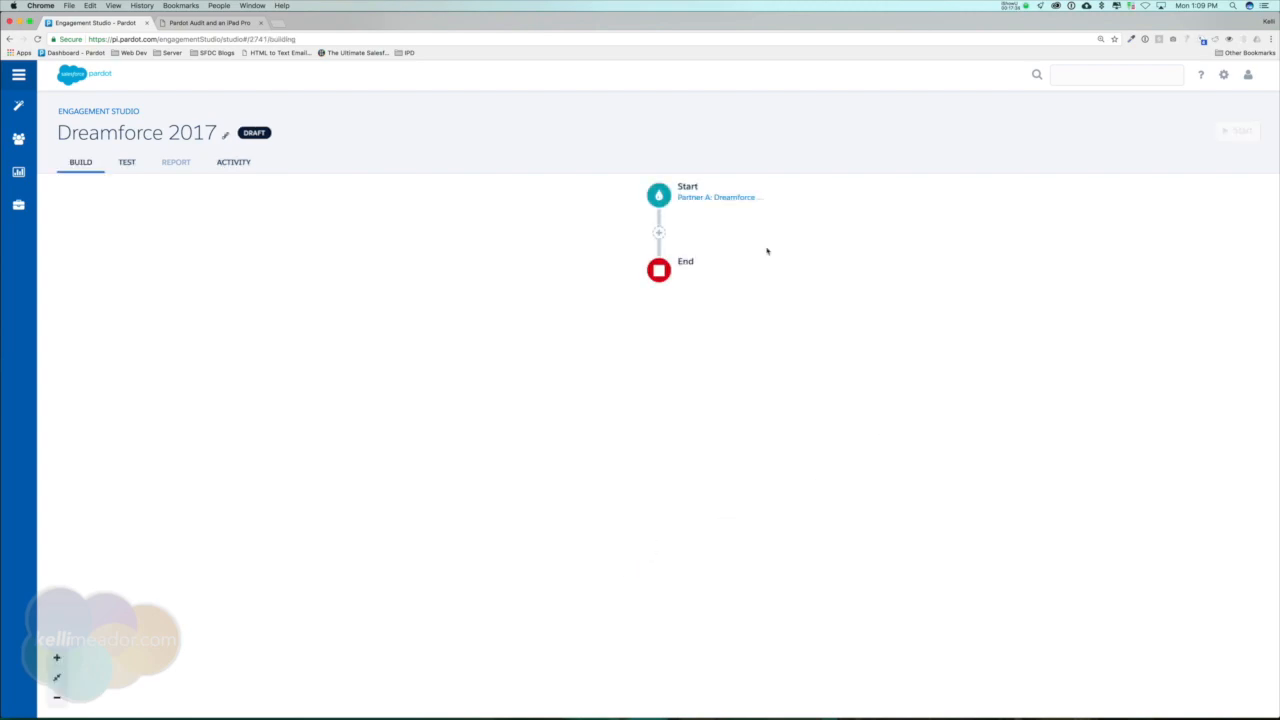
Insert an Add to Salesforce Campaign action after Start, using the campaign International Electrical Engineers Association Trade Show - Mar 4-5, 2002.
{"action": "left_click", "coordinate": [658, 234]}
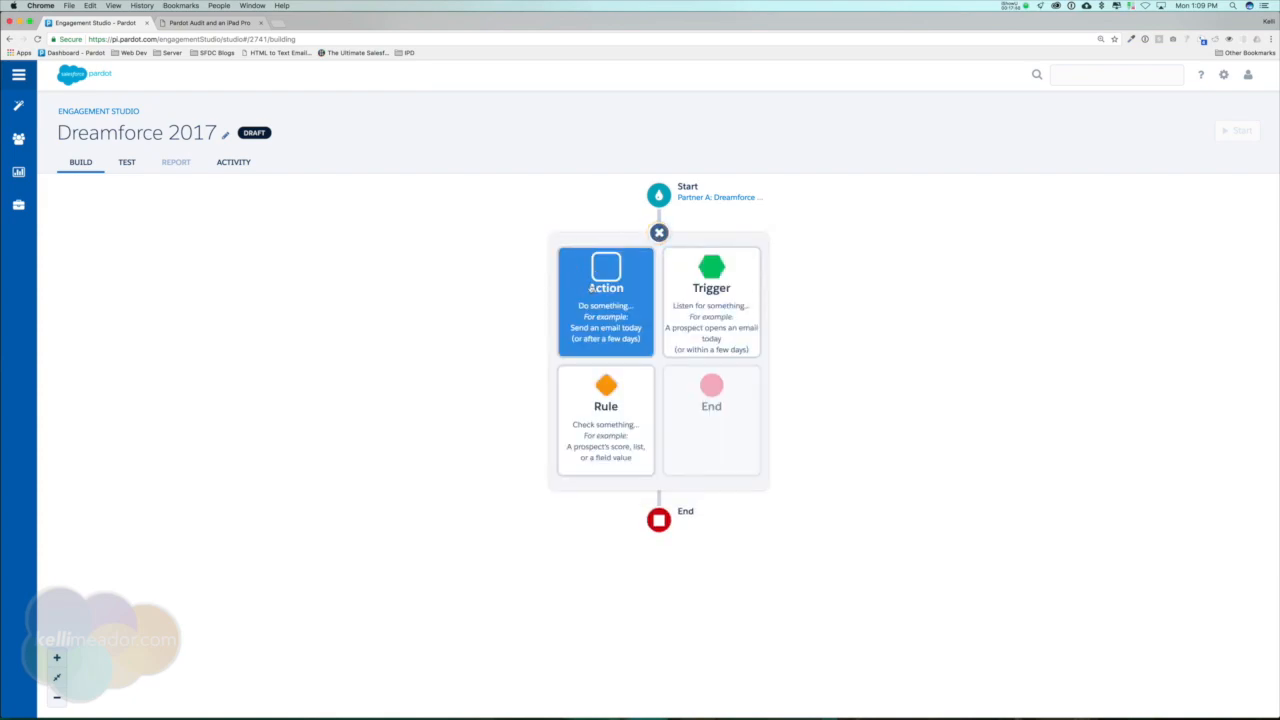
{"action": "left_click", "coordinate": [600, 277]}
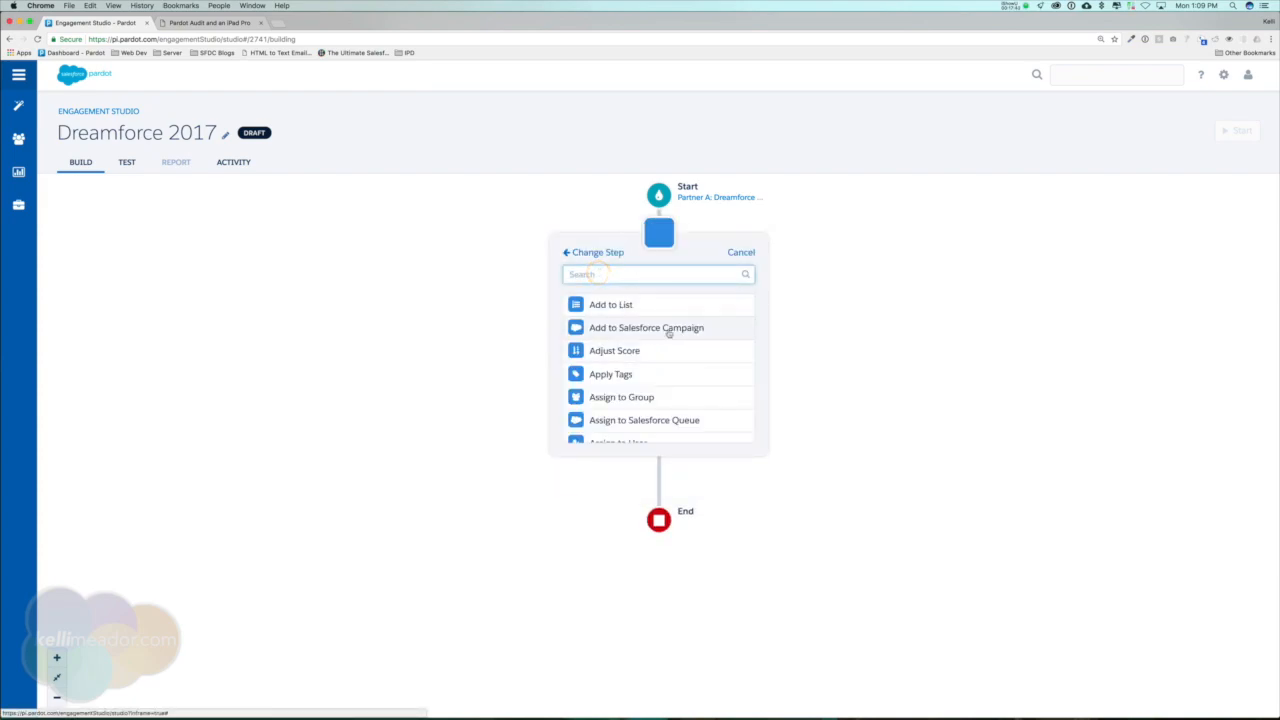
{"action": "left_click", "coordinate": [668, 328]}
{"action": "left_click", "coordinate": [734, 314]}
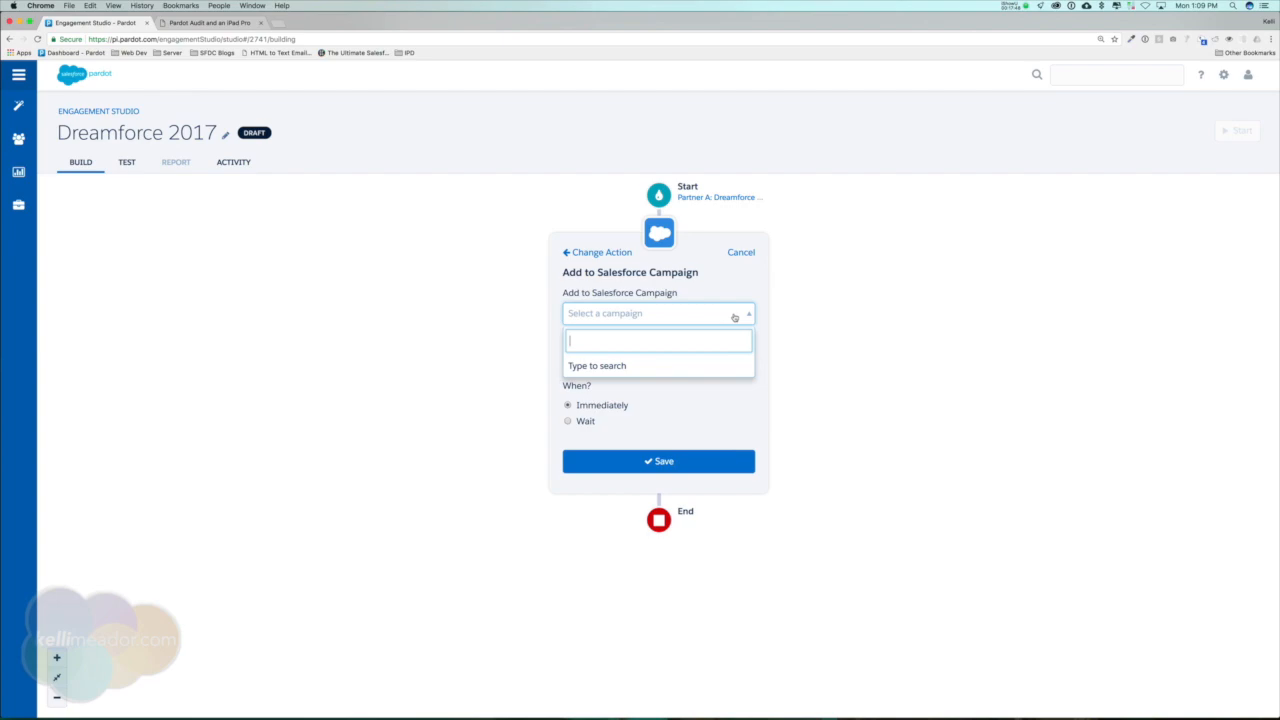
{"action": "type", "text": "tr"}
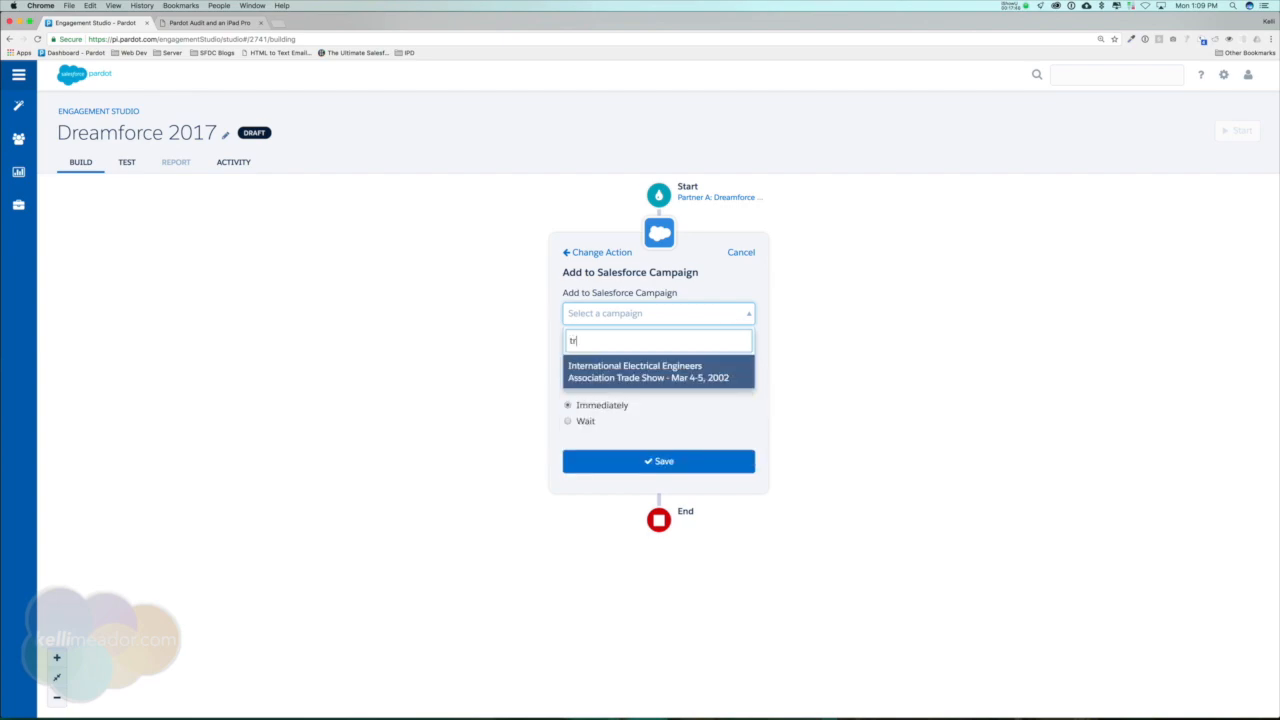
{"action": "left_click", "coordinate": [692, 370]}
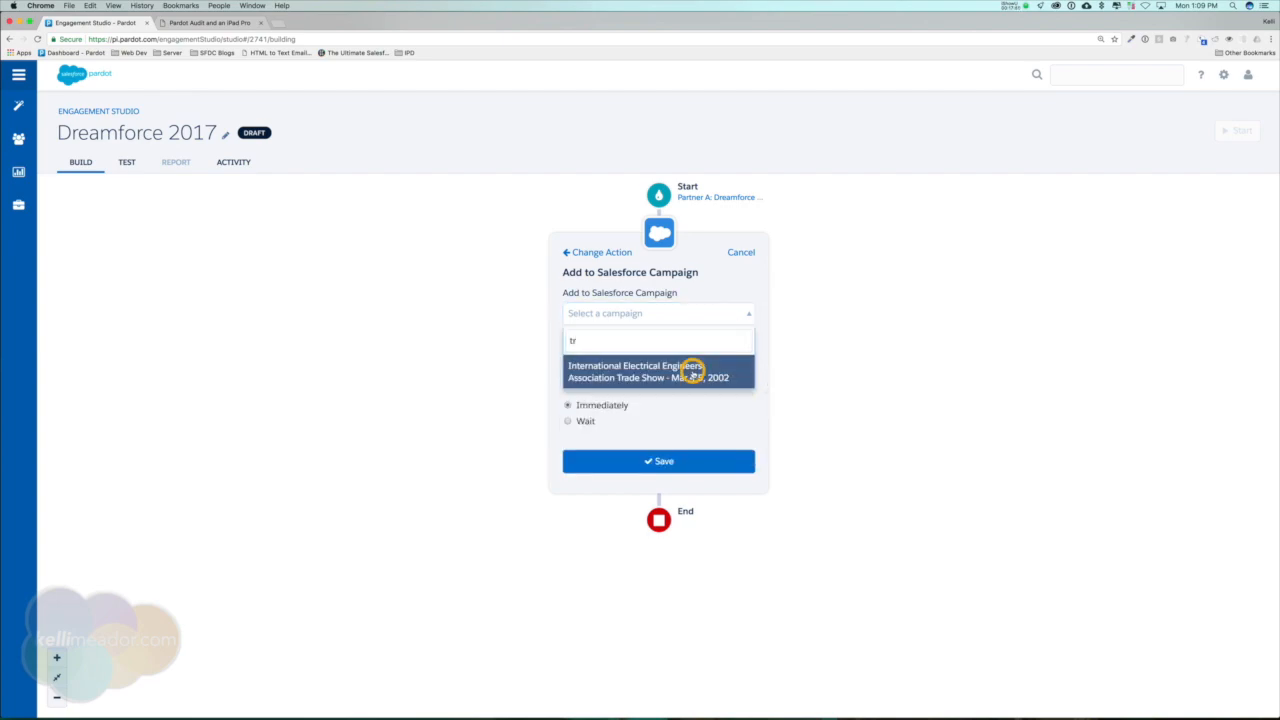
Choose the status Sent for the Salesforce campaign action and save it to run immediately.
{"action": "left_click", "coordinate": [682, 316]}
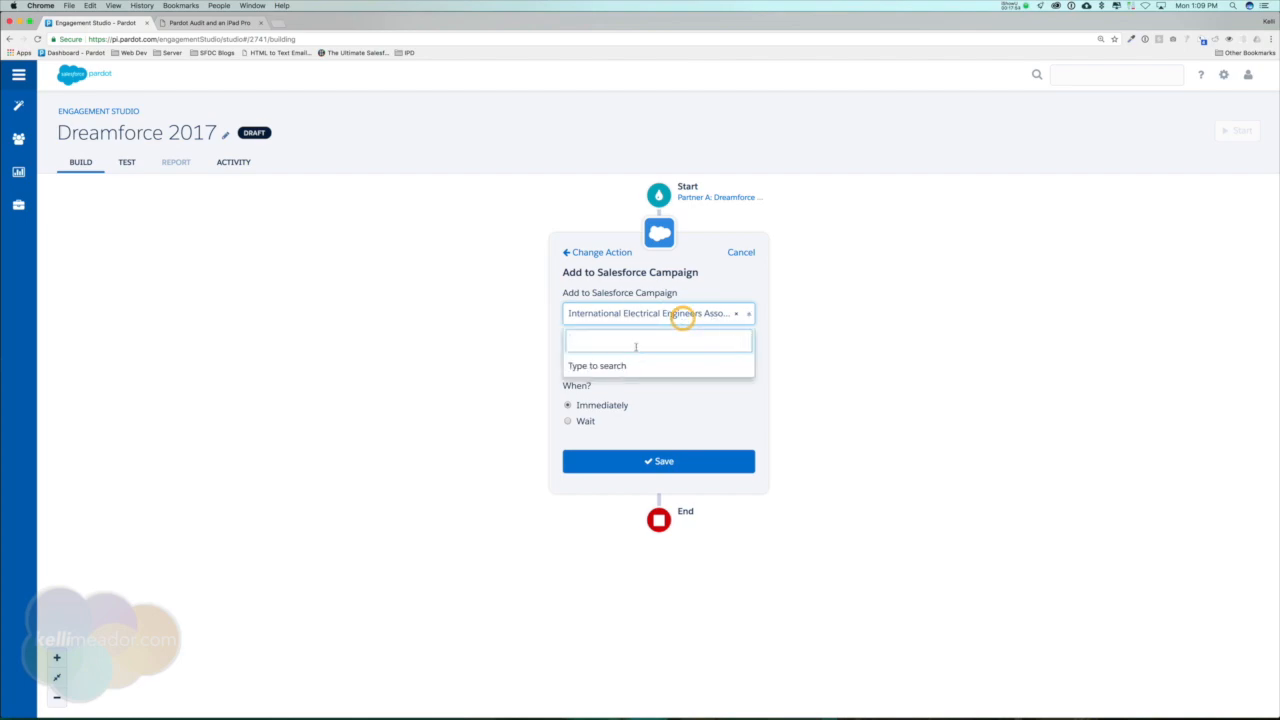
{"action": "left_click", "coordinate": [665, 313]}
{"action": "left_click", "coordinate": [682, 358]}
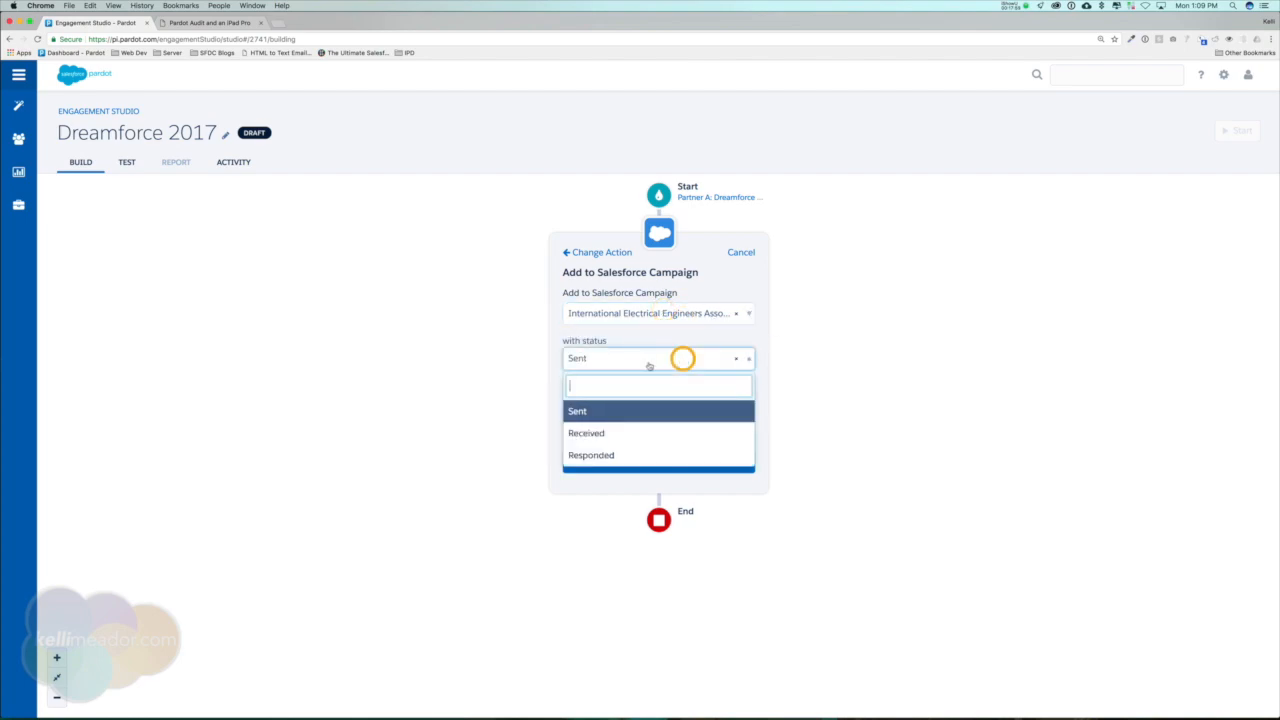
{"action": "left_click", "coordinate": [586, 411]}
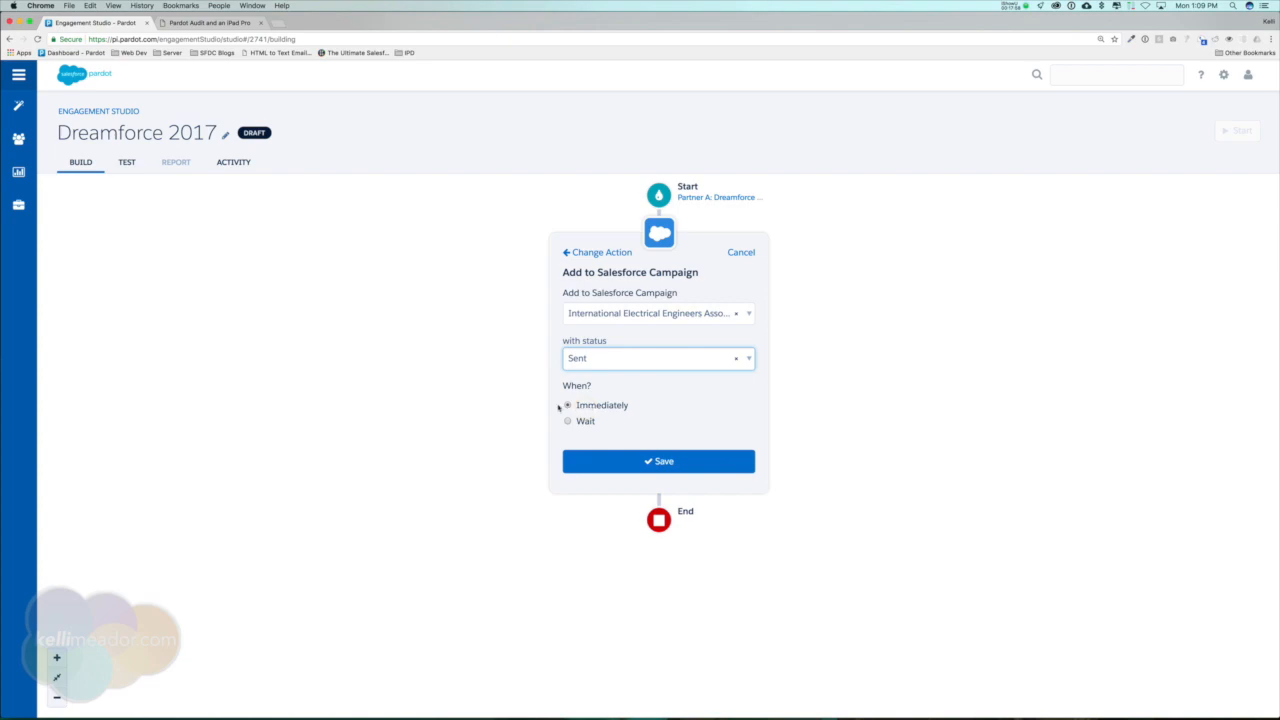
{"action": "left_click", "coordinate": [666, 458]}
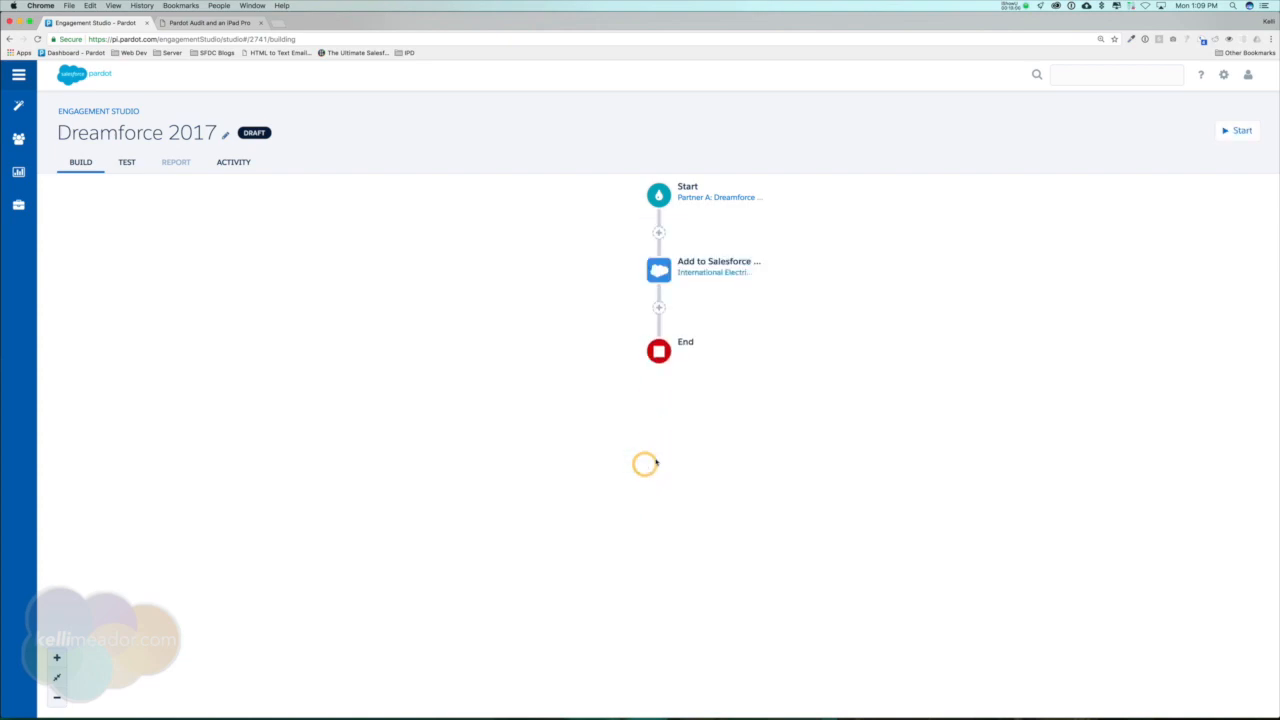
Add a Send email action after the campaign step, sending the template ES: Name of ES 01 immediately, and save it.
{"action": "left_click", "coordinate": [658, 307]}
{"action": "left_click", "coordinate": [620, 350]}
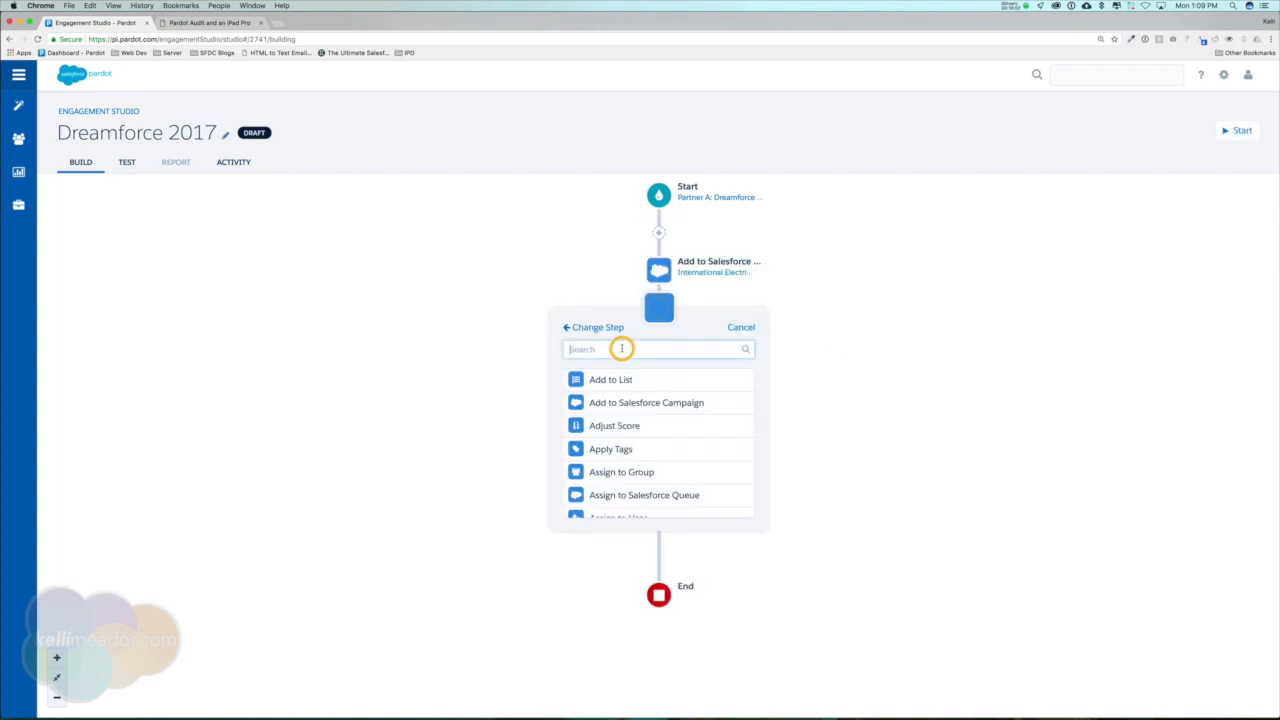
{"action": "type", "text": "email"}
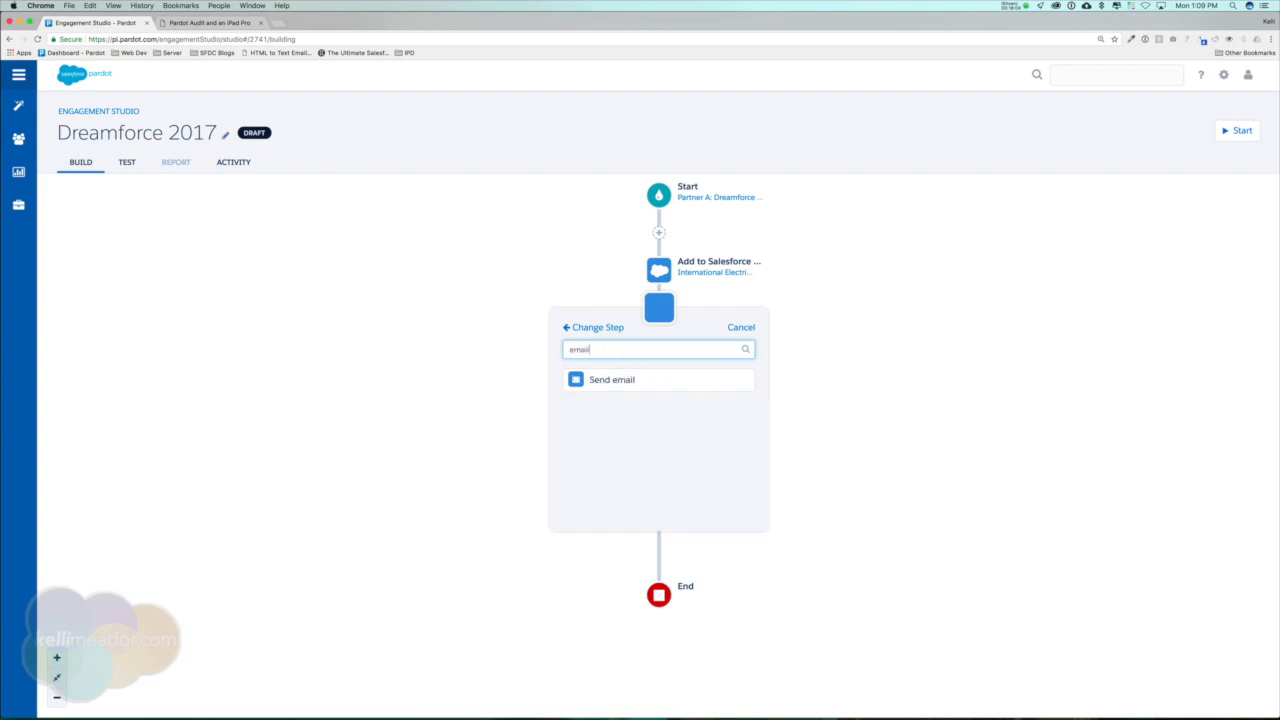
{"action": "left_click", "coordinate": [626, 380]}
{"action": "left_click", "coordinate": [663, 388]}
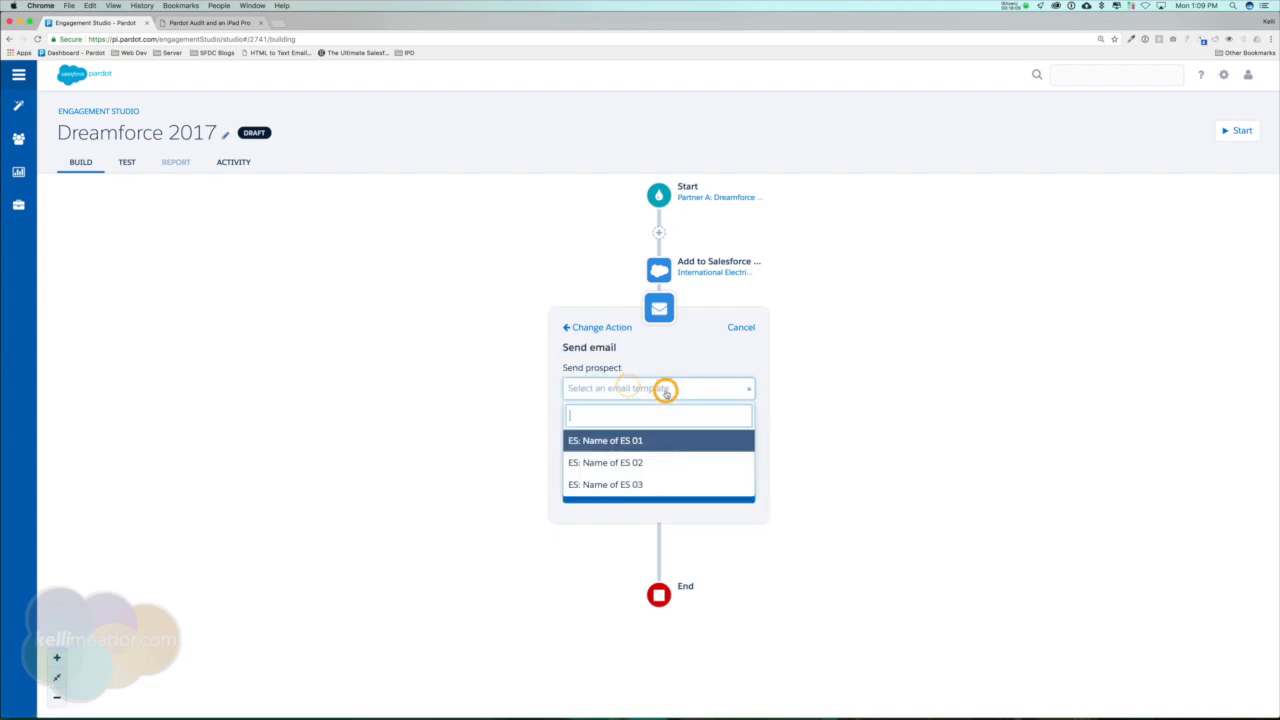
{"action": "left_click", "coordinate": [623, 440]}
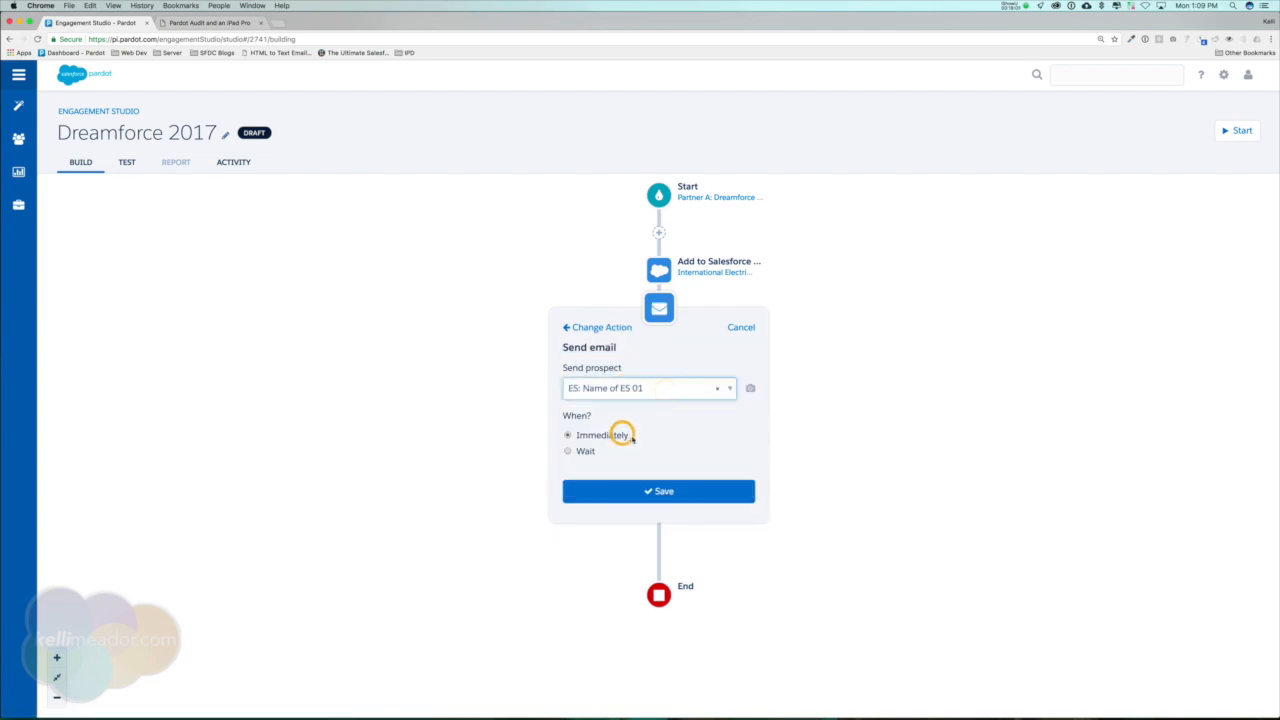
{"action": "left_click", "coordinate": [676, 492]}
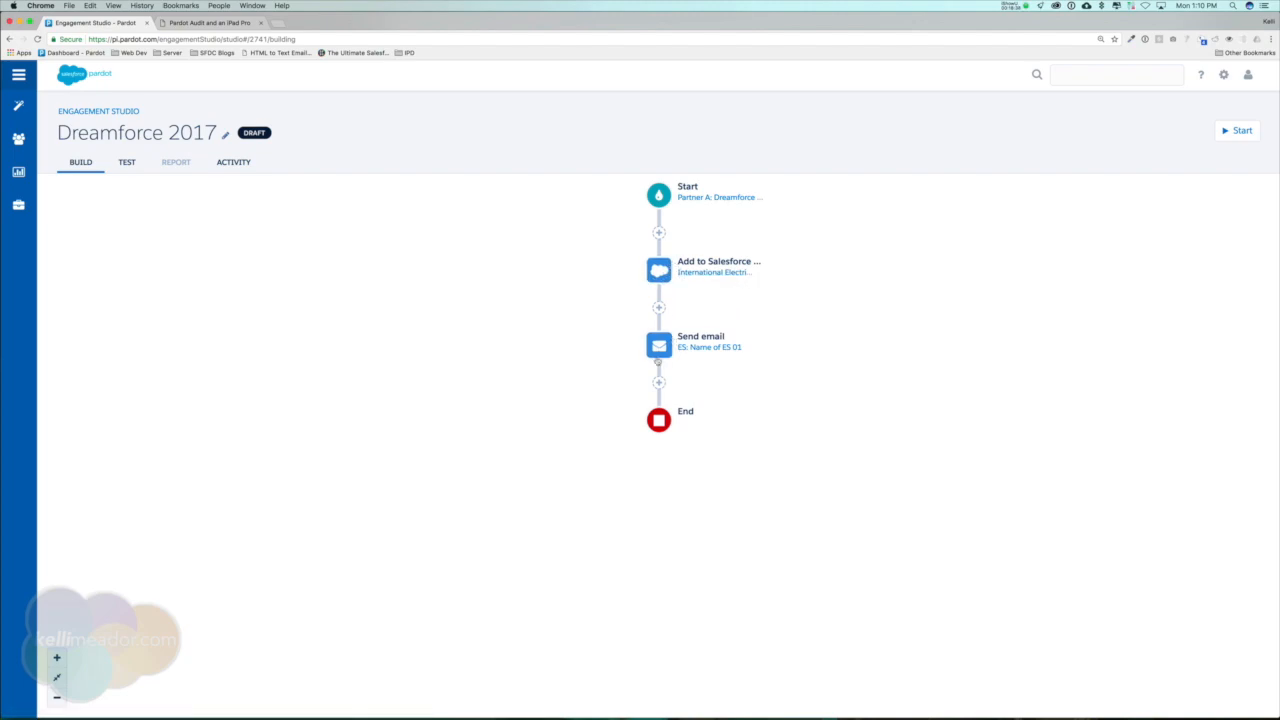
Add a Landing Page trigger after the Send email step, listening for completion of the specific landing page Dreamforce 2017.
{"action": "left_click", "coordinate": [658, 386]}
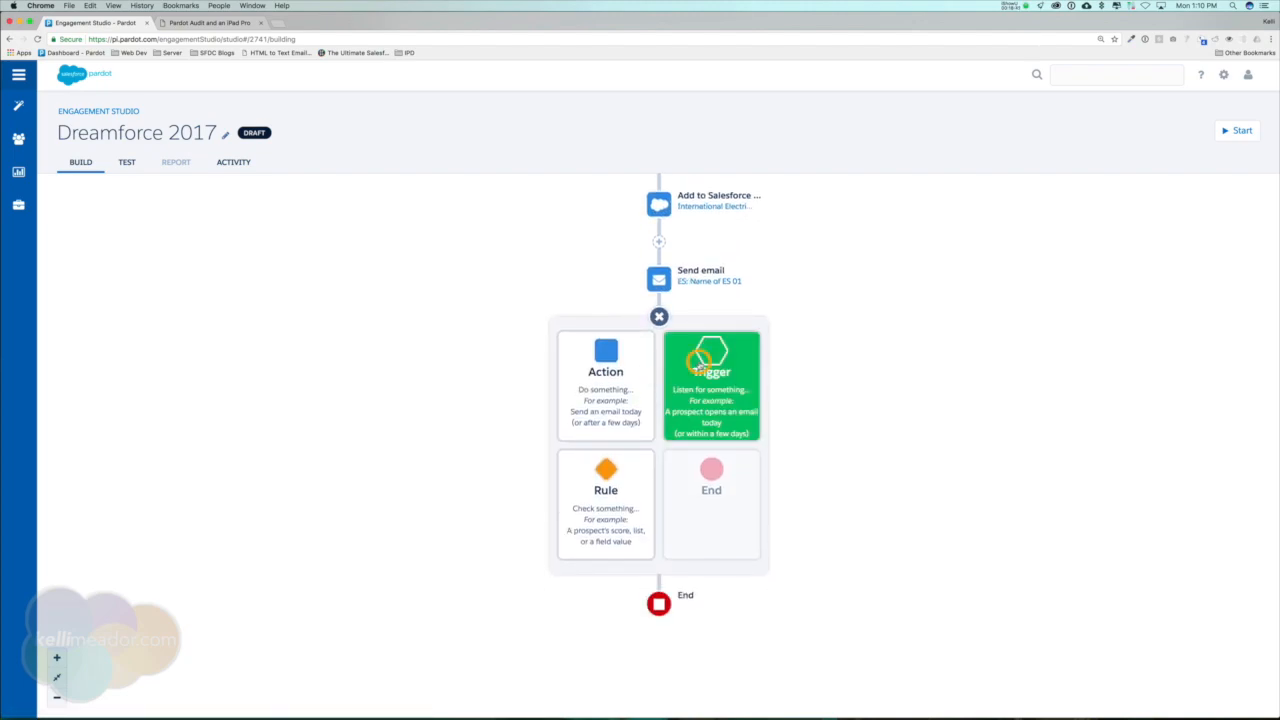
{"action": "left_click", "coordinate": [698, 360]}
{"action": "scroll", "coordinate": [668, 507], "scroll_direction": "down", "scroll_amount": 1}
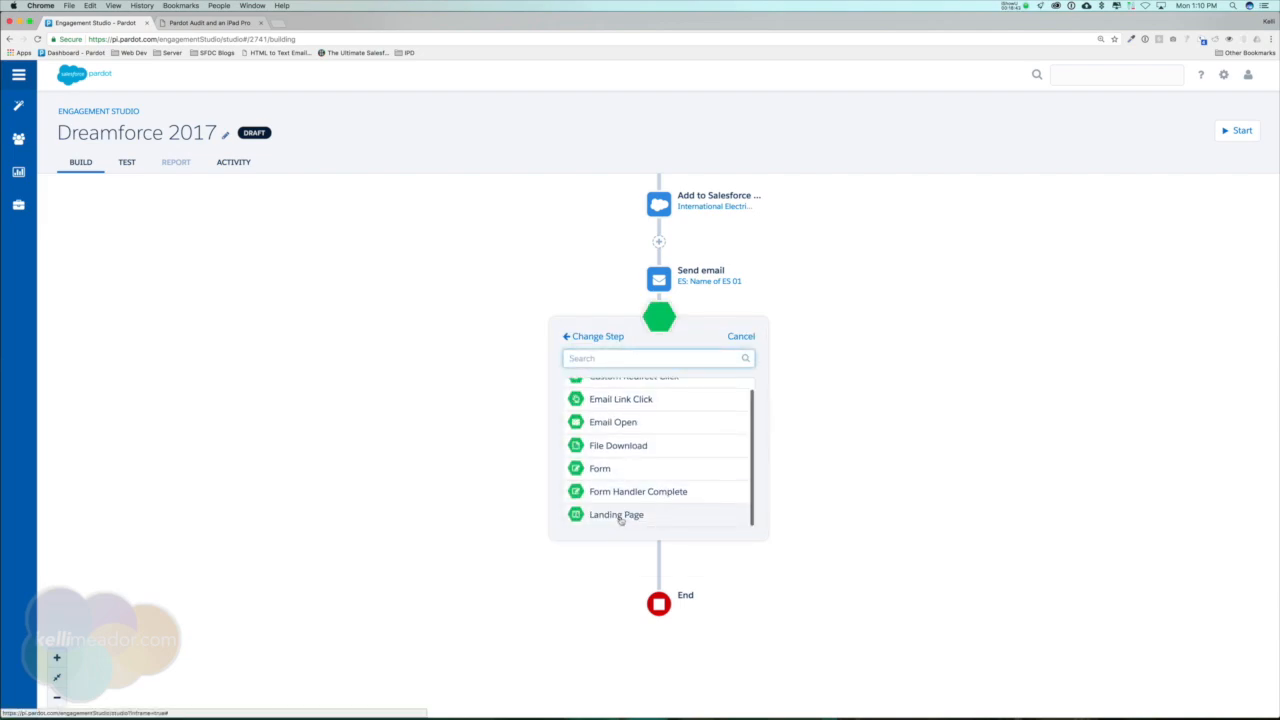
{"action": "left_click", "coordinate": [620, 516]}
{"action": "left_click", "coordinate": [699, 397]}
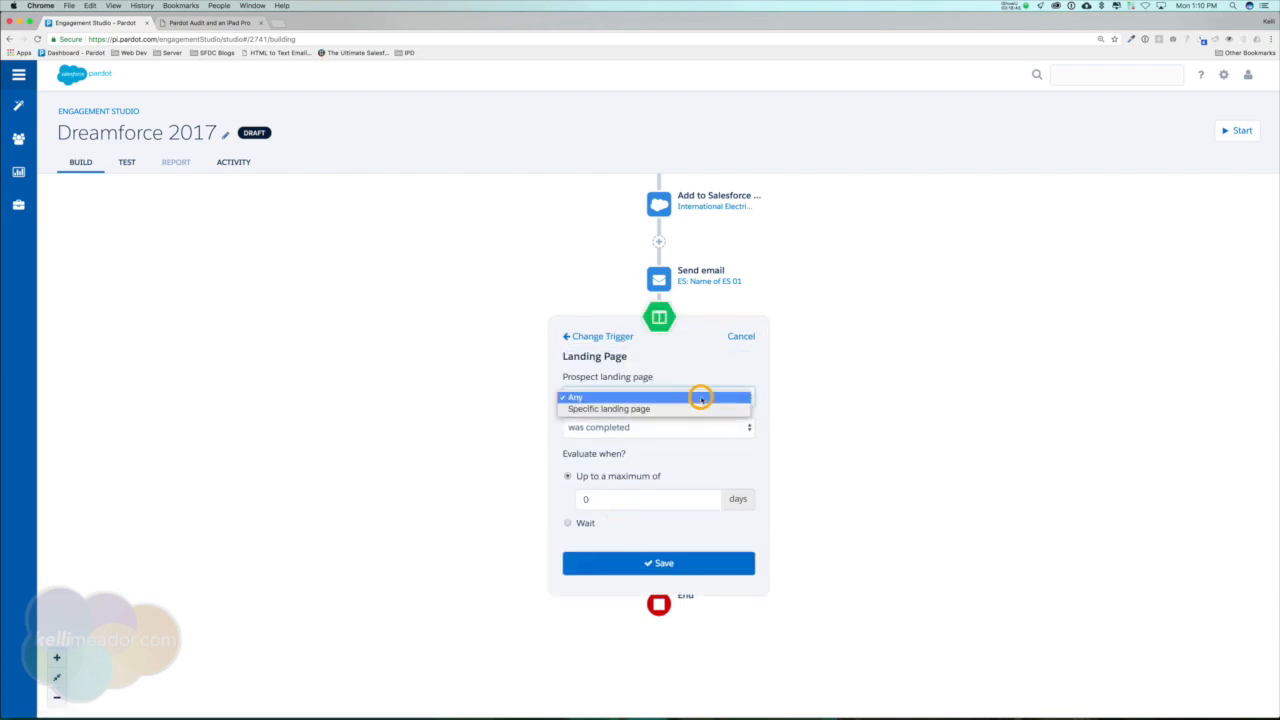
{"action": "left_click", "coordinate": [696, 410]}
{"action": "left_click", "coordinate": [686, 428]}
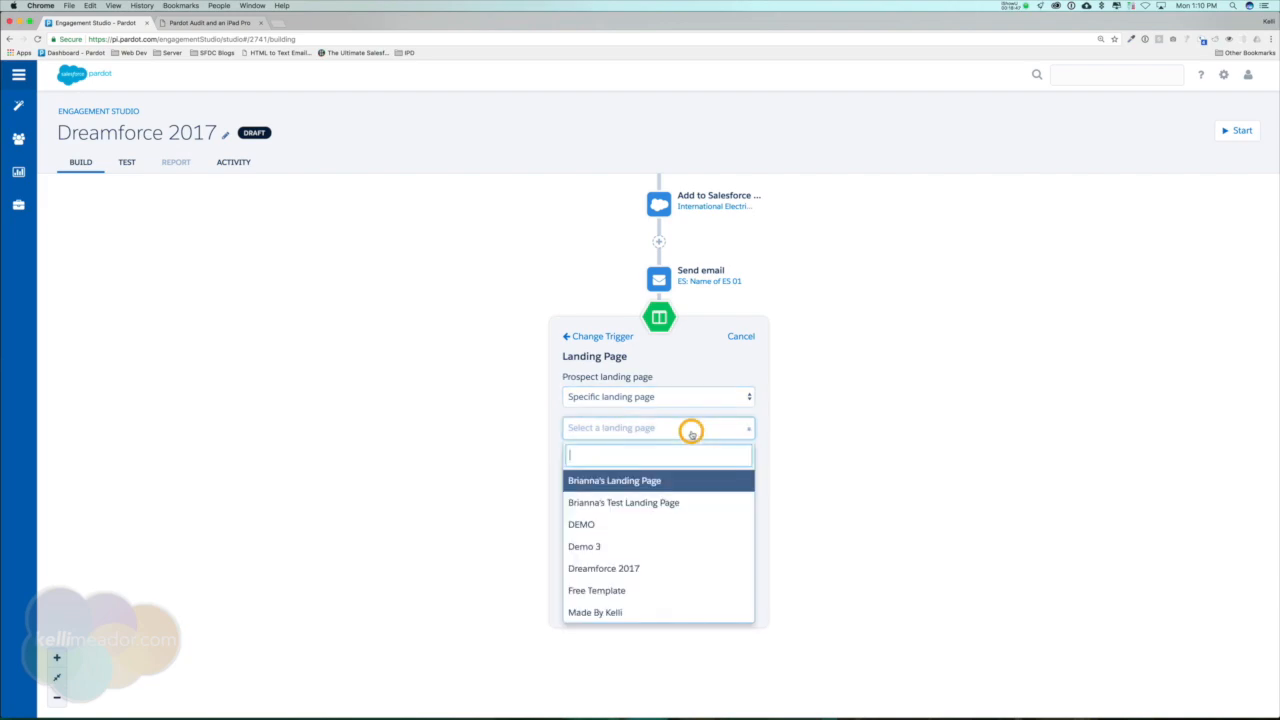
{"action": "left_click", "coordinate": [628, 568]}
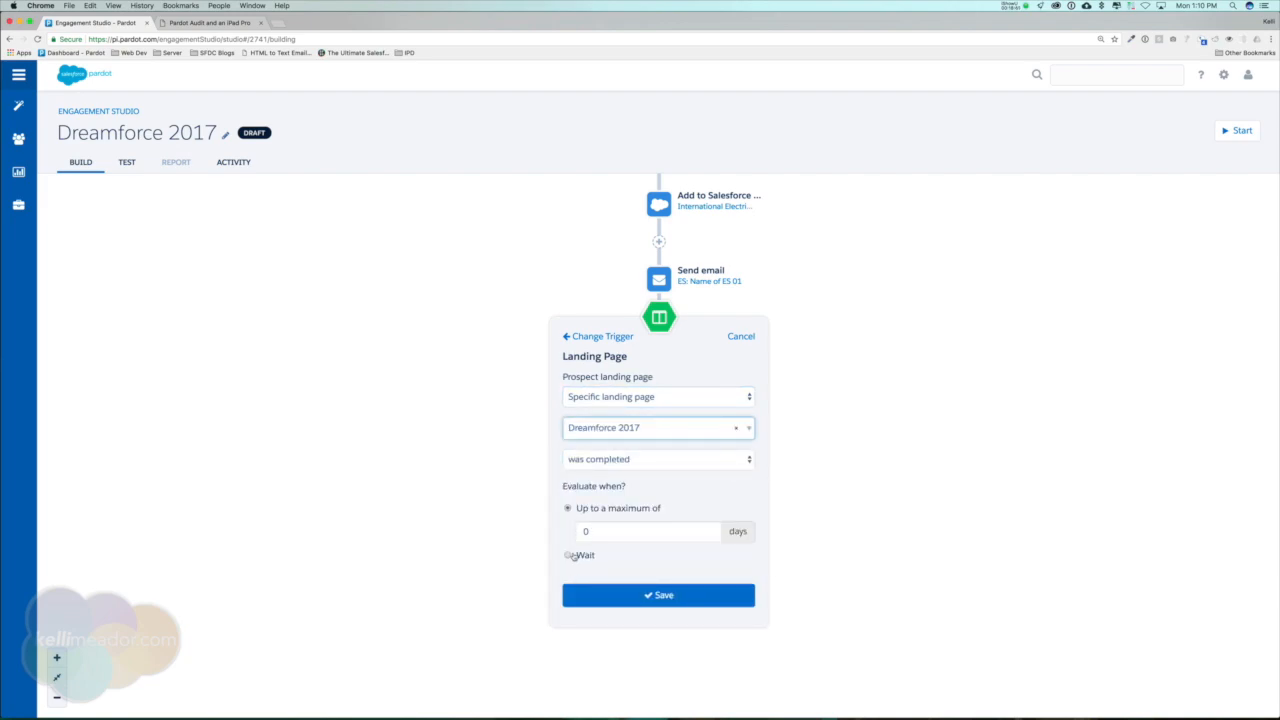
Set the landing page trigger to wait 15 days before evaluating and save it.
{"action": "left_click", "coordinate": [569, 555]}
{"action": "type", "text": "15"}
{"action": "left_click", "coordinate": [704, 594]}
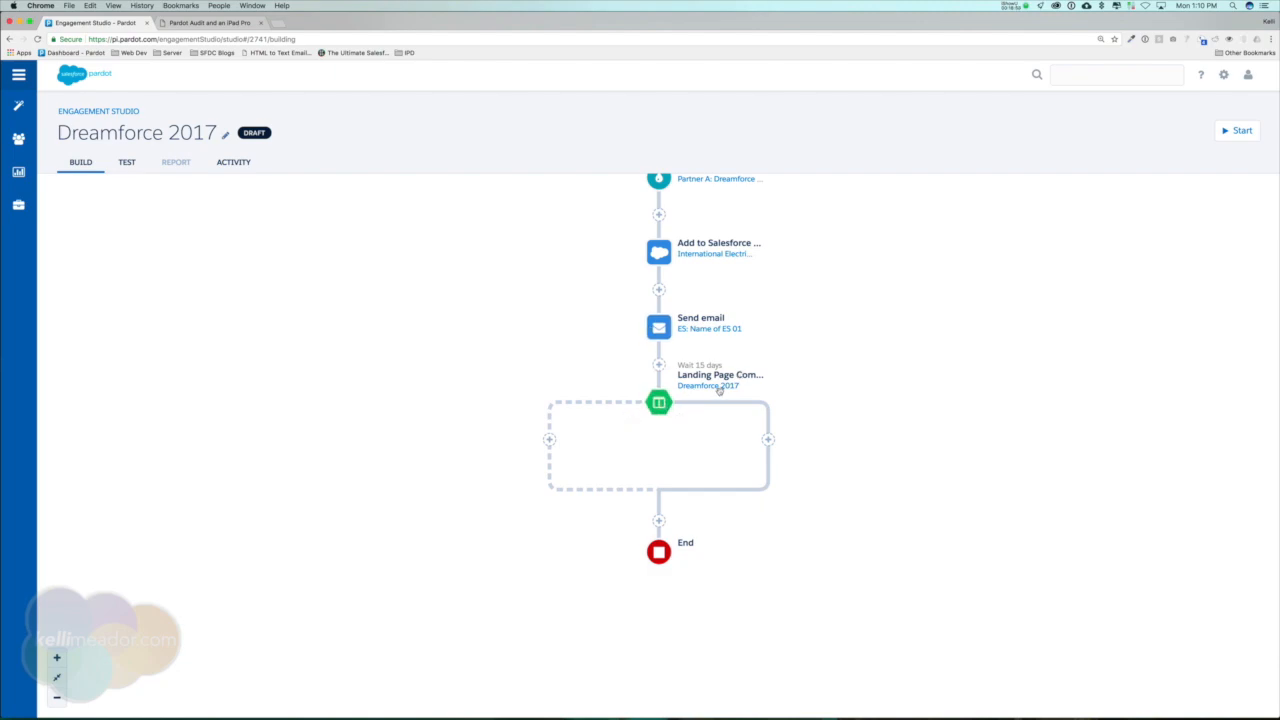
Insert an Add to Salesforce Campaign action on the trigger's solid-line branch, using International Electrical Engineers Association Trade Show - Mar 4-5, 2002.
{"action": "left_click", "coordinate": [768, 441]}
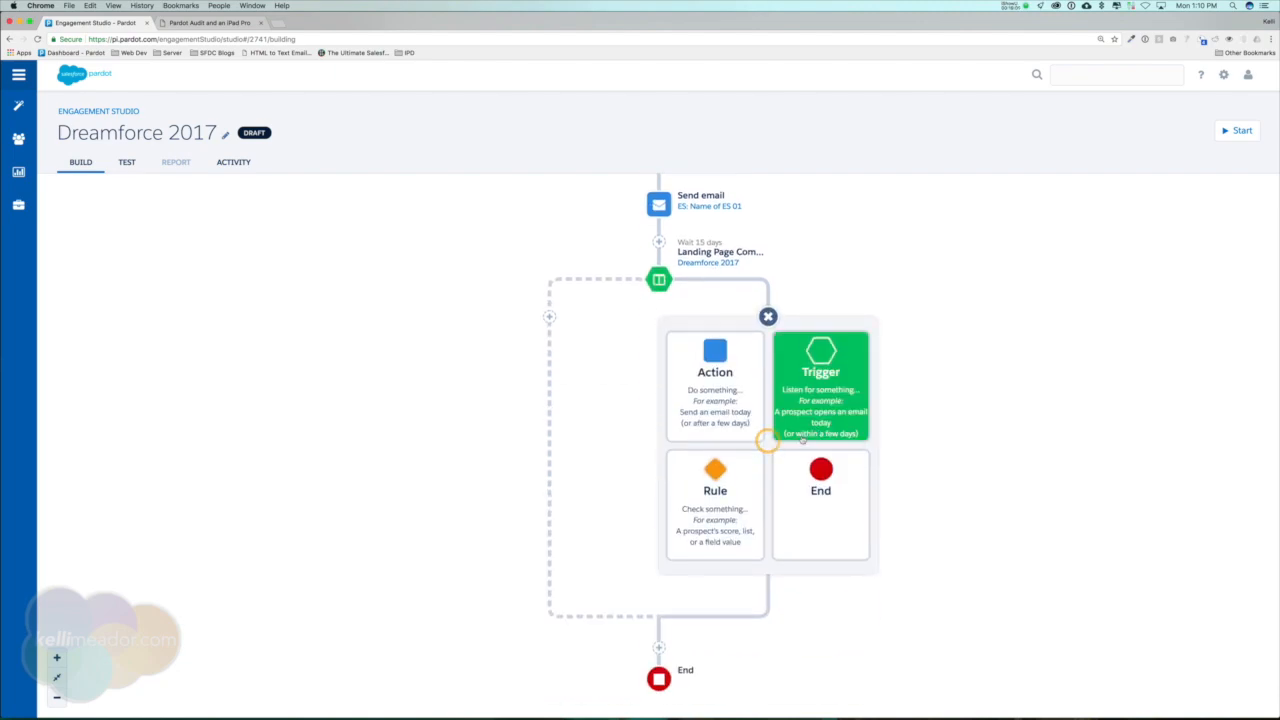
{"action": "left_click", "coordinate": [718, 362]}
{"action": "left_click", "coordinate": [788, 416]}
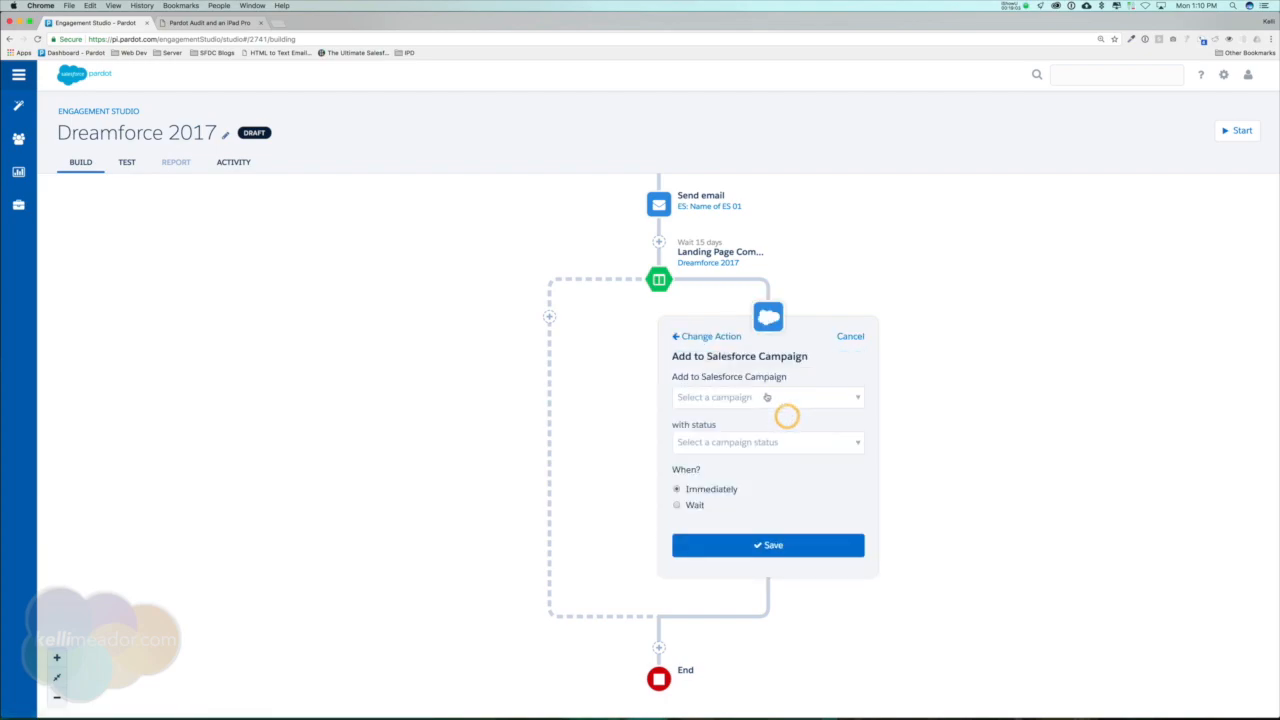
{"action": "left_click", "coordinate": [803, 399]}
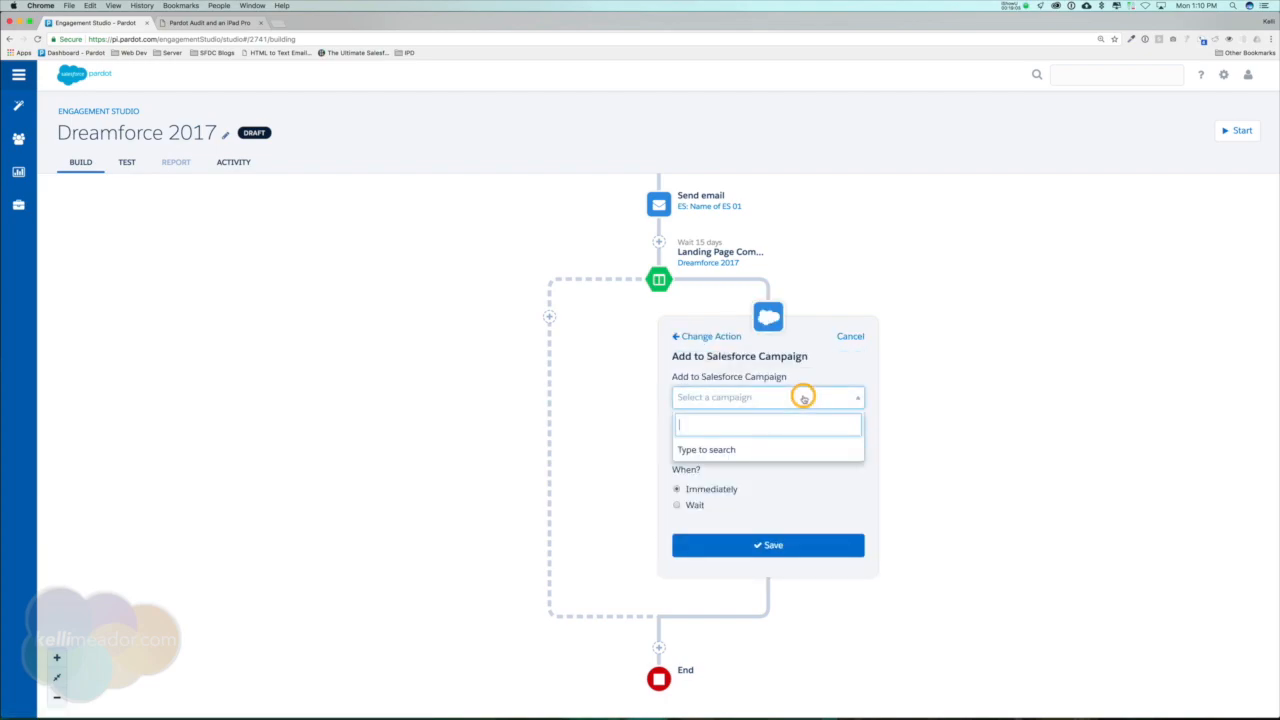
{"action": "type", "text": "trad"}
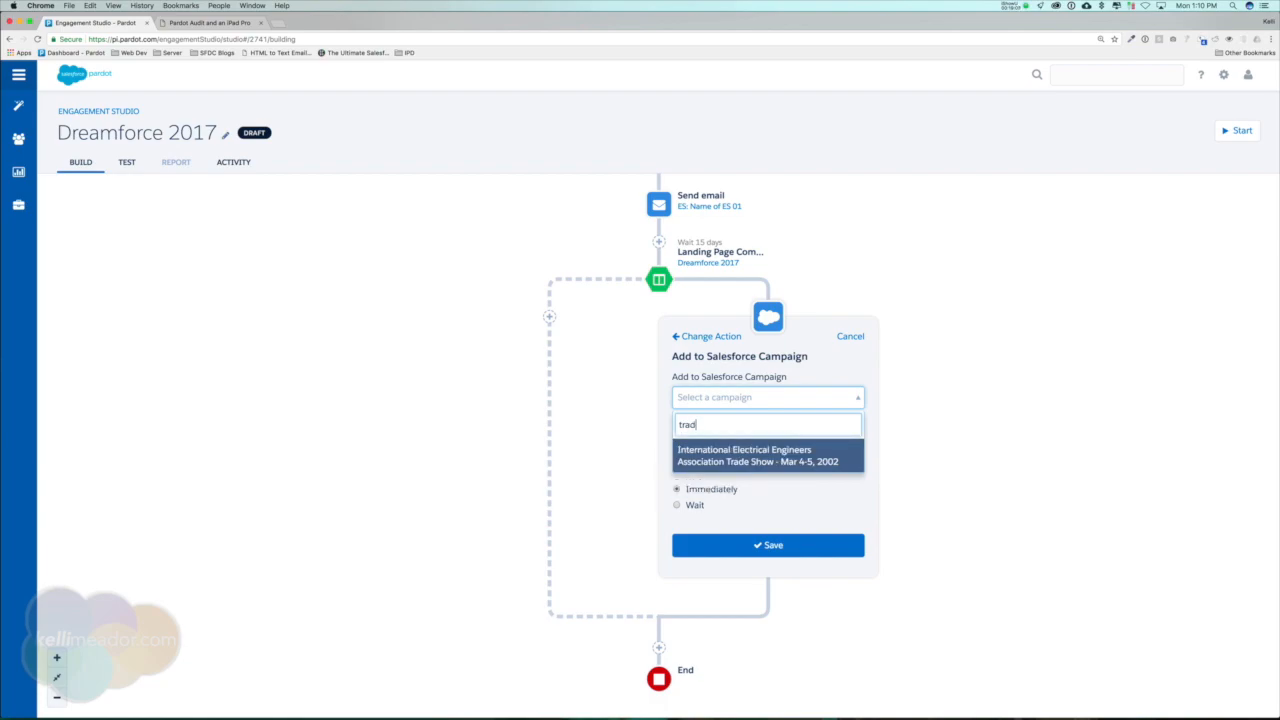
{"action": "left_click", "coordinate": [803, 462]}
Choose a campaign status for the branch's Salesforce campaign action and save it to run immediately.
{"action": "left_click", "coordinate": [777, 443]}
{"action": "key", "text": "Down"}
{"action": "key", "text": "Down"}
{"action": "key", "text": "Return"}
{"action": "left_click", "coordinate": [755, 544]}
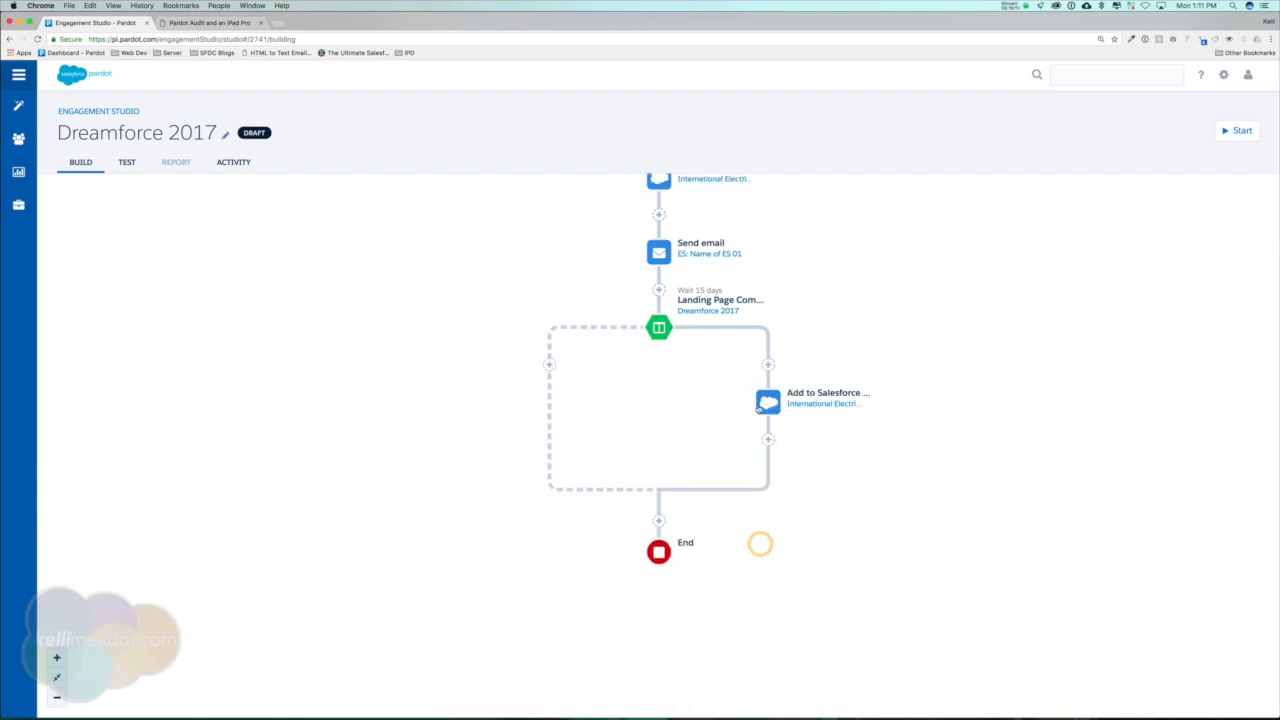
{"action": "scroll", "coordinate": [975, 368], "scroll_direction": "up", "scroll_amount": 2}
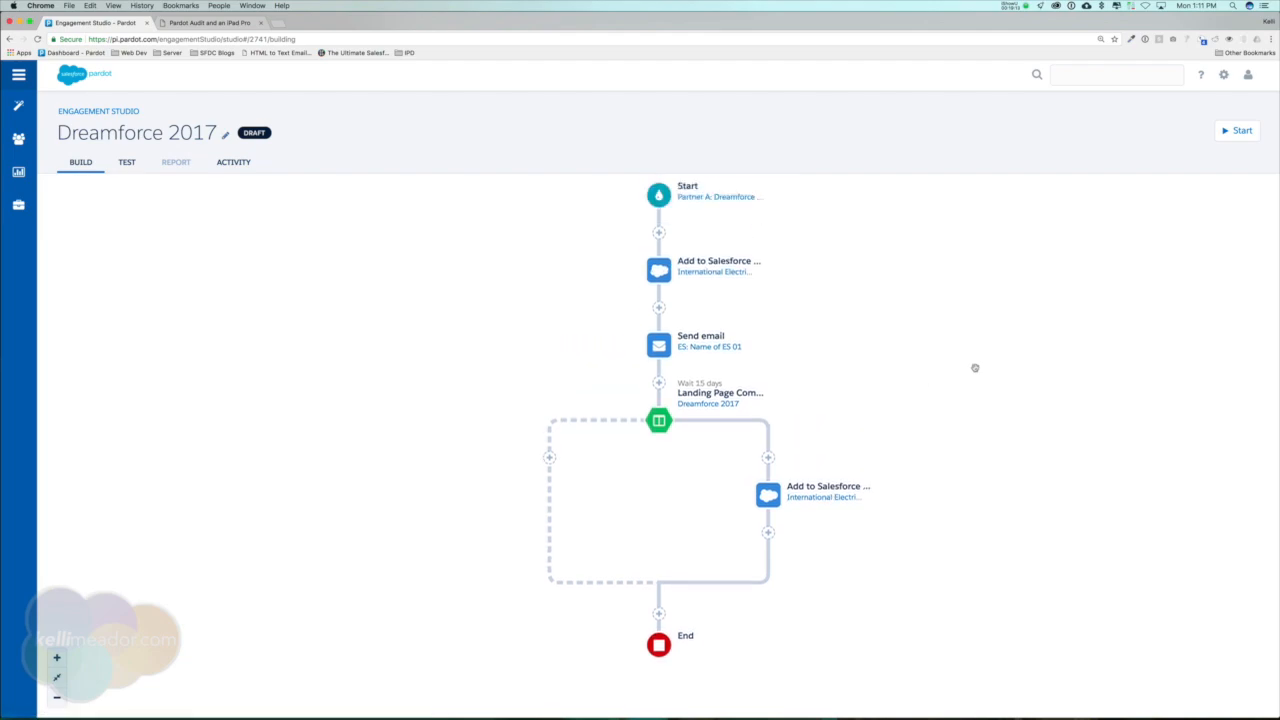
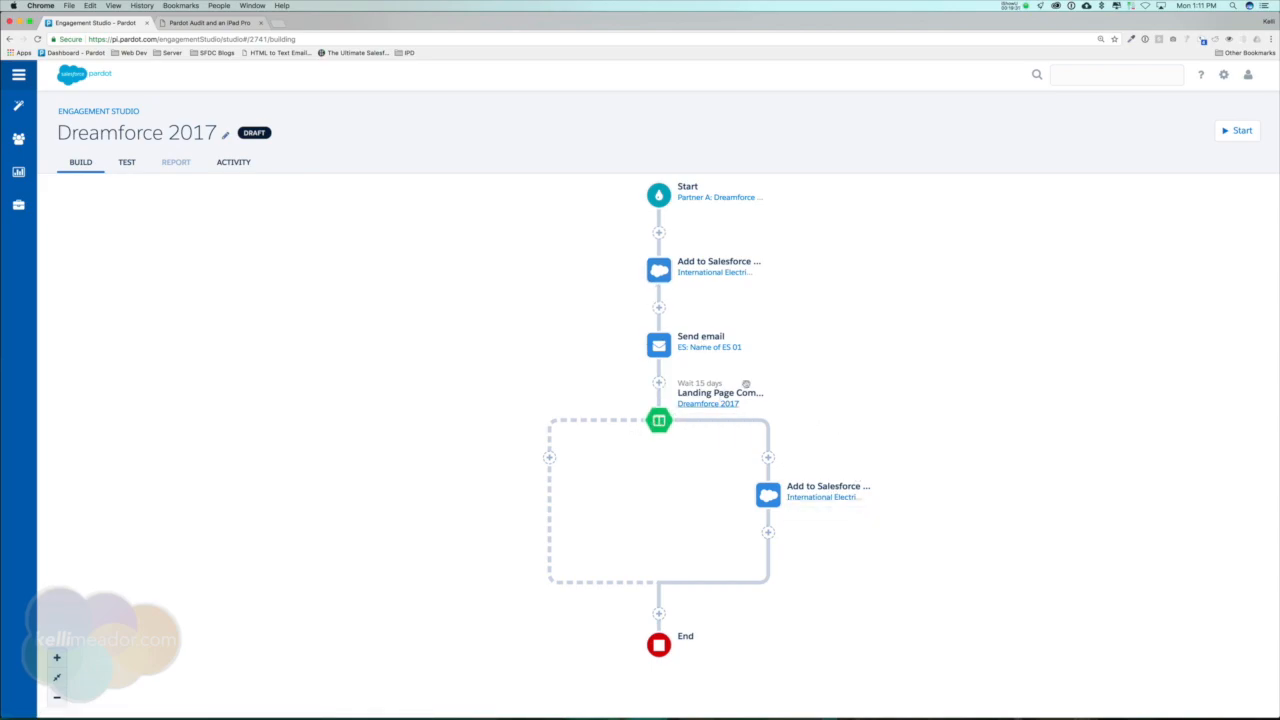
Insert a Send email action on the first landing page trigger's dashed branch, using the template ES: Name of ES 02.
{"action": "left_click", "coordinate": [551, 458]}
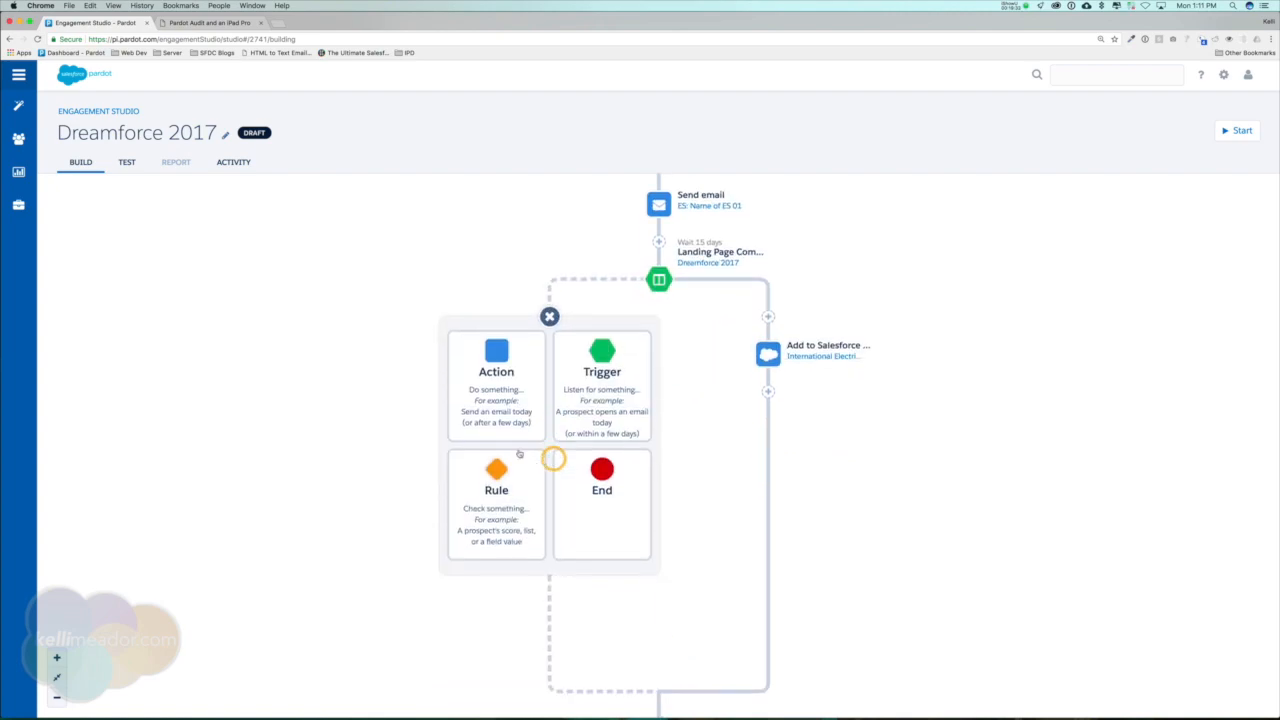
{"action": "left_click", "coordinate": [478, 355]}
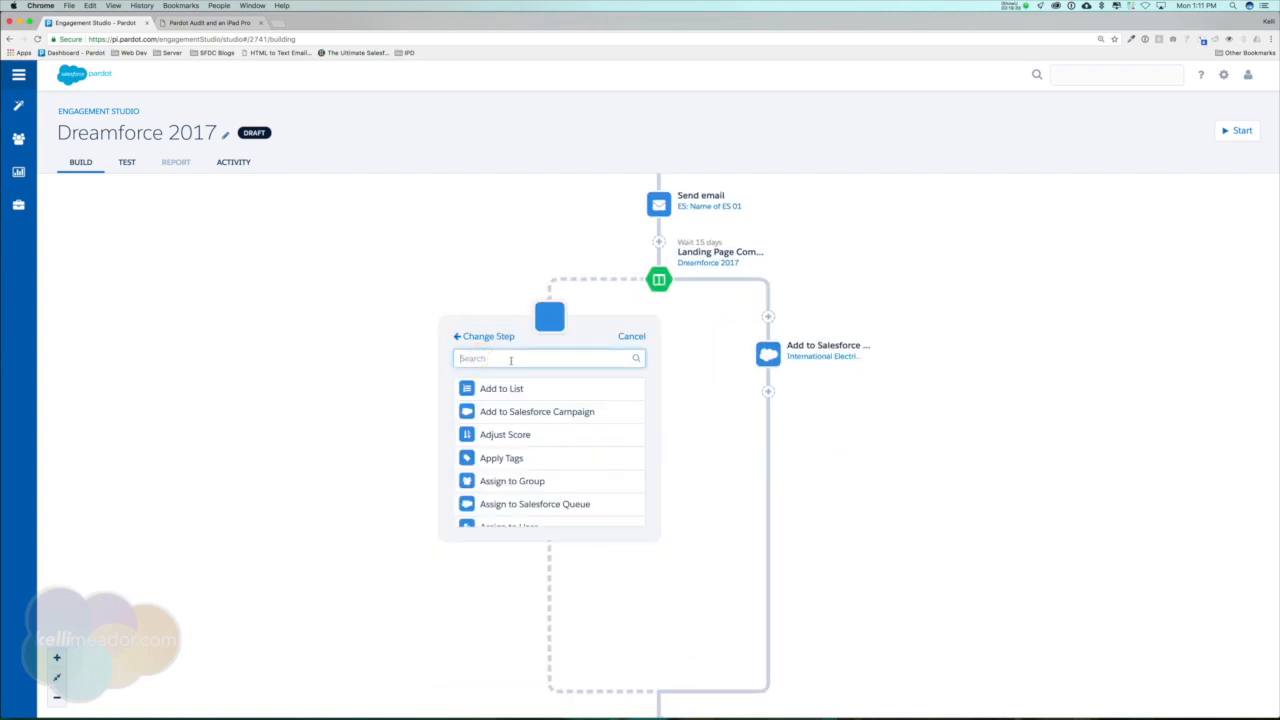
{"action": "type", "text": "ema"}
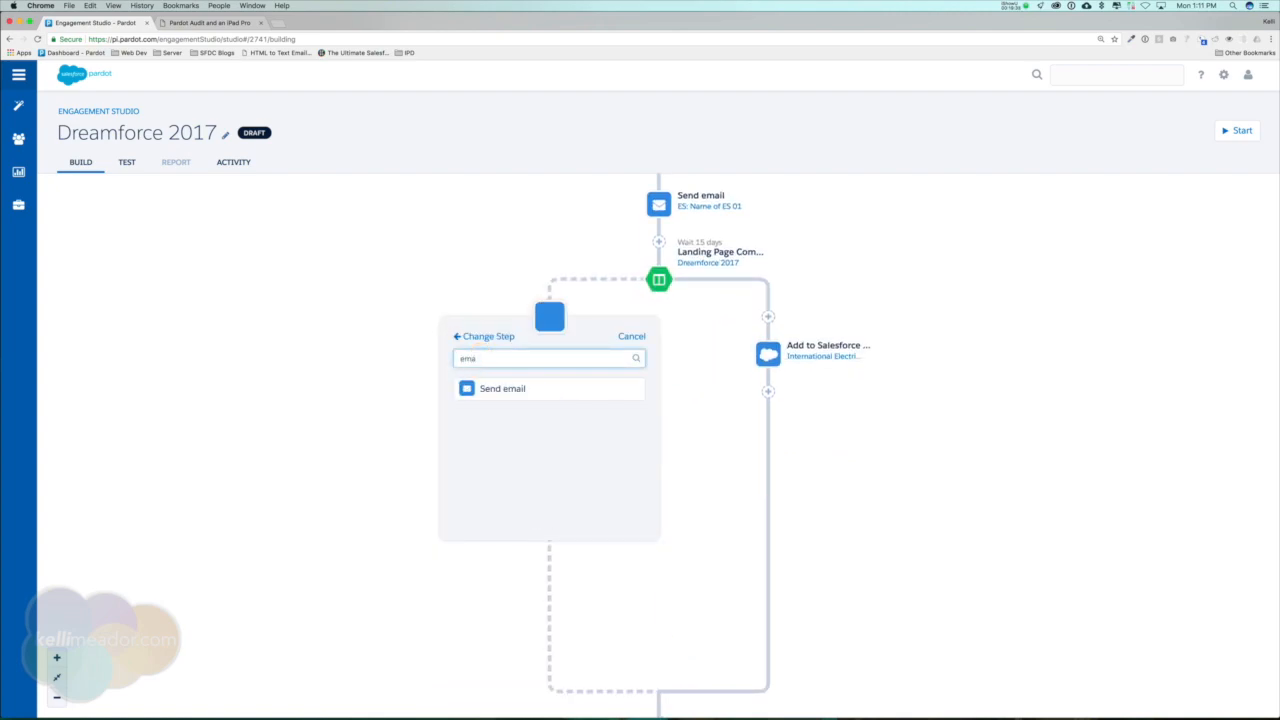
{"action": "left_click", "coordinate": [528, 390]}
{"action": "left_click", "coordinate": [546, 397]}
{"action": "left_click", "coordinate": [520, 470]}
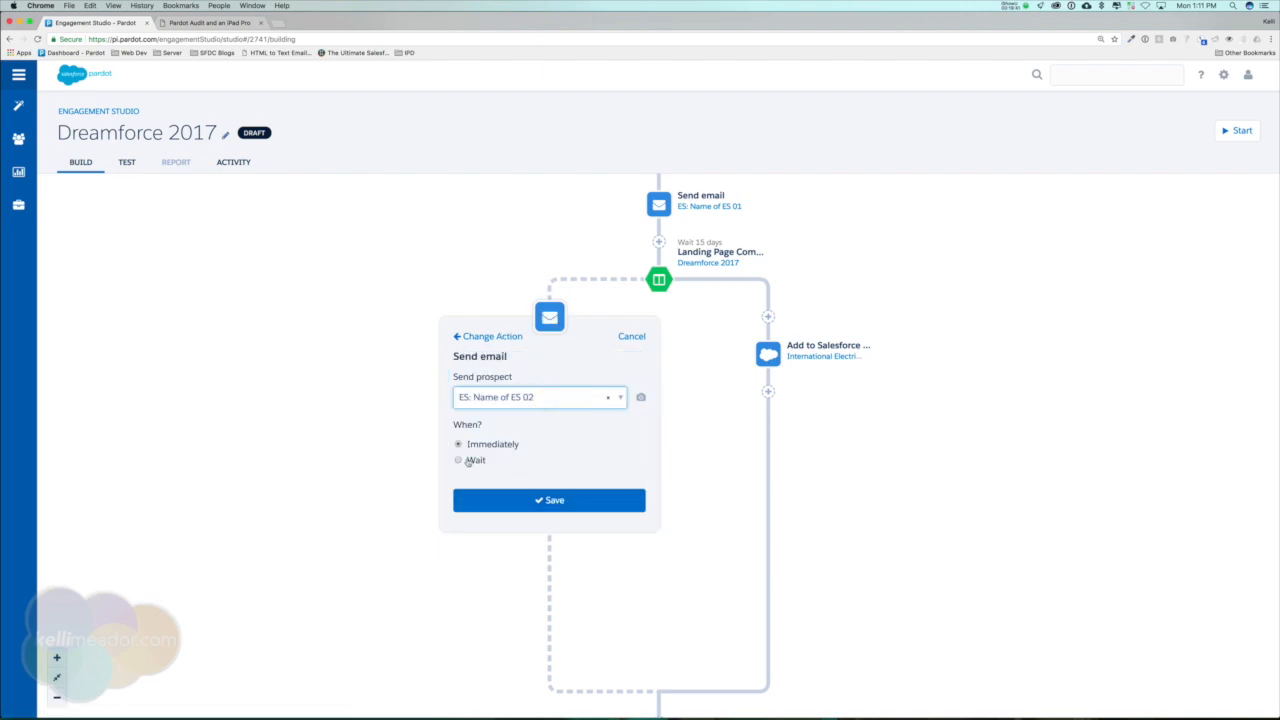
Set the ES 02 email to wait 5 days before sending and save the action.
{"action": "left_click", "coordinate": [475, 464]}
{"action": "left_click", "coordinate": [443, 481]}
{"action": "type", "text": "5"}
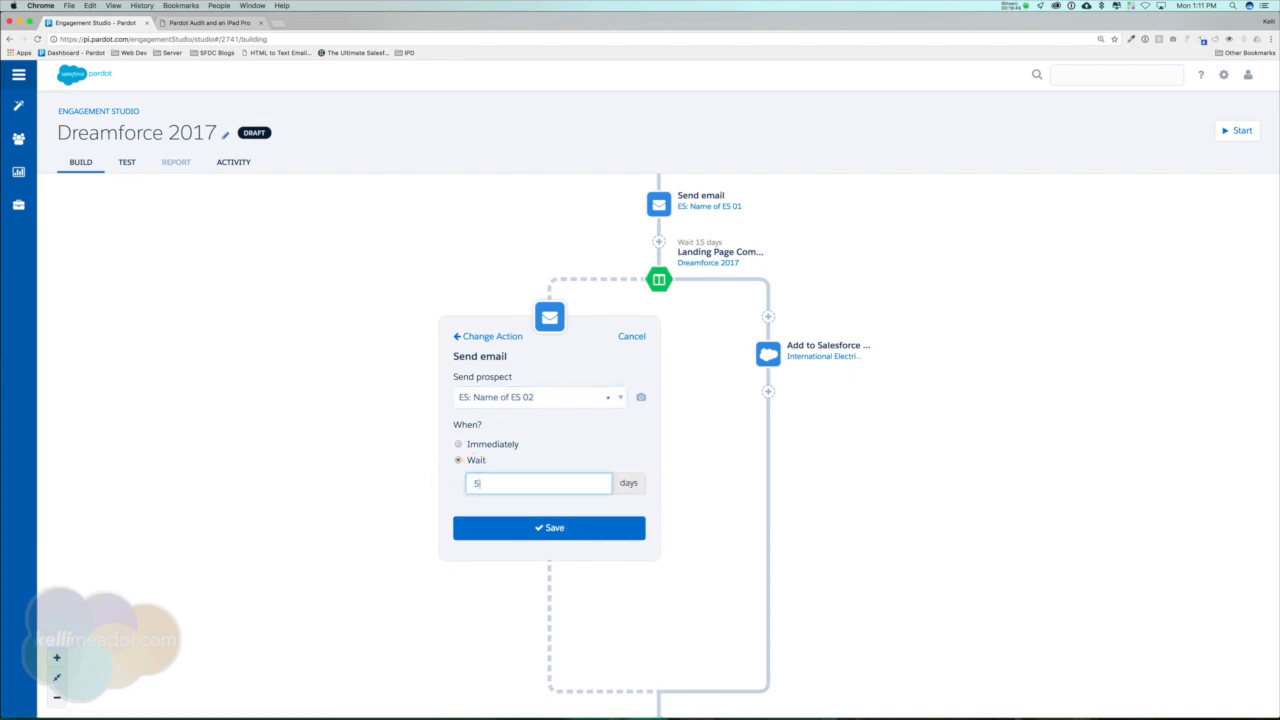
{"action": "left_click", "coordinate": [574, 524]}
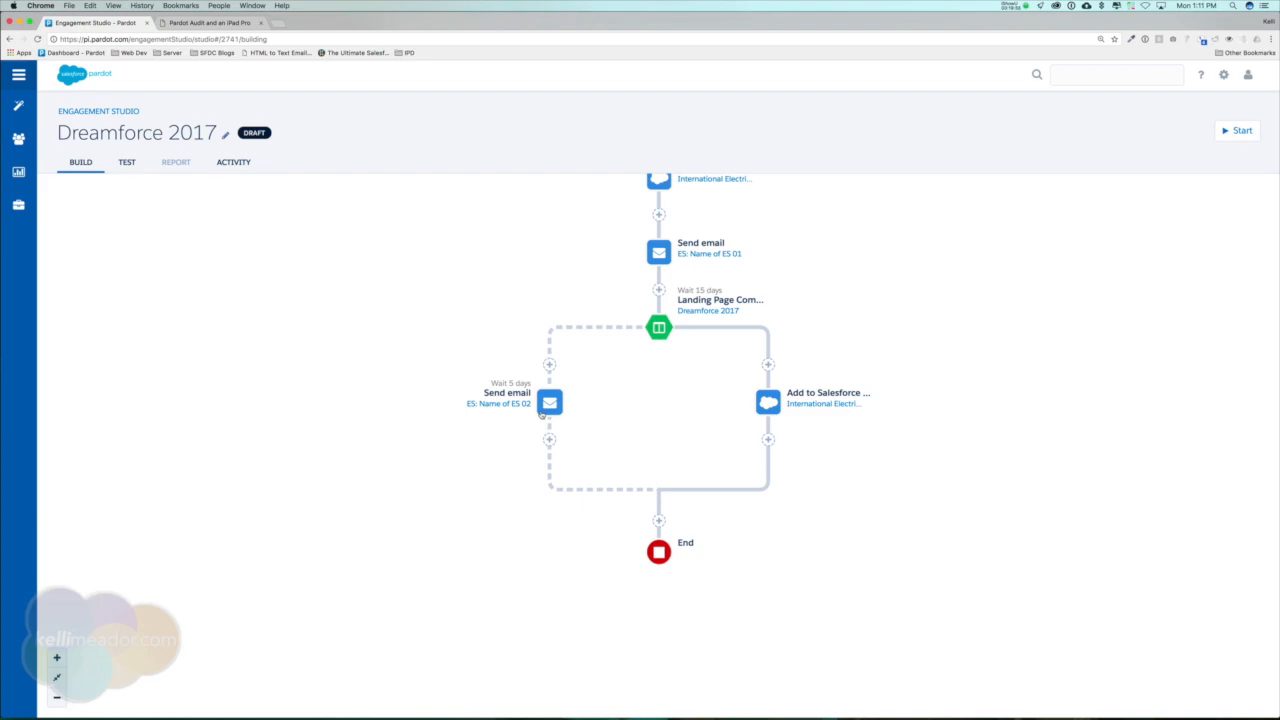
Add a Landing Page trigger after the ES 02 email, listening for completion of the specific landing page Dreamforce 2017.
{"action": "left_click", "coordinate": [549, 440]}
{"action": "left_click", "coordinate": [600, 363]}
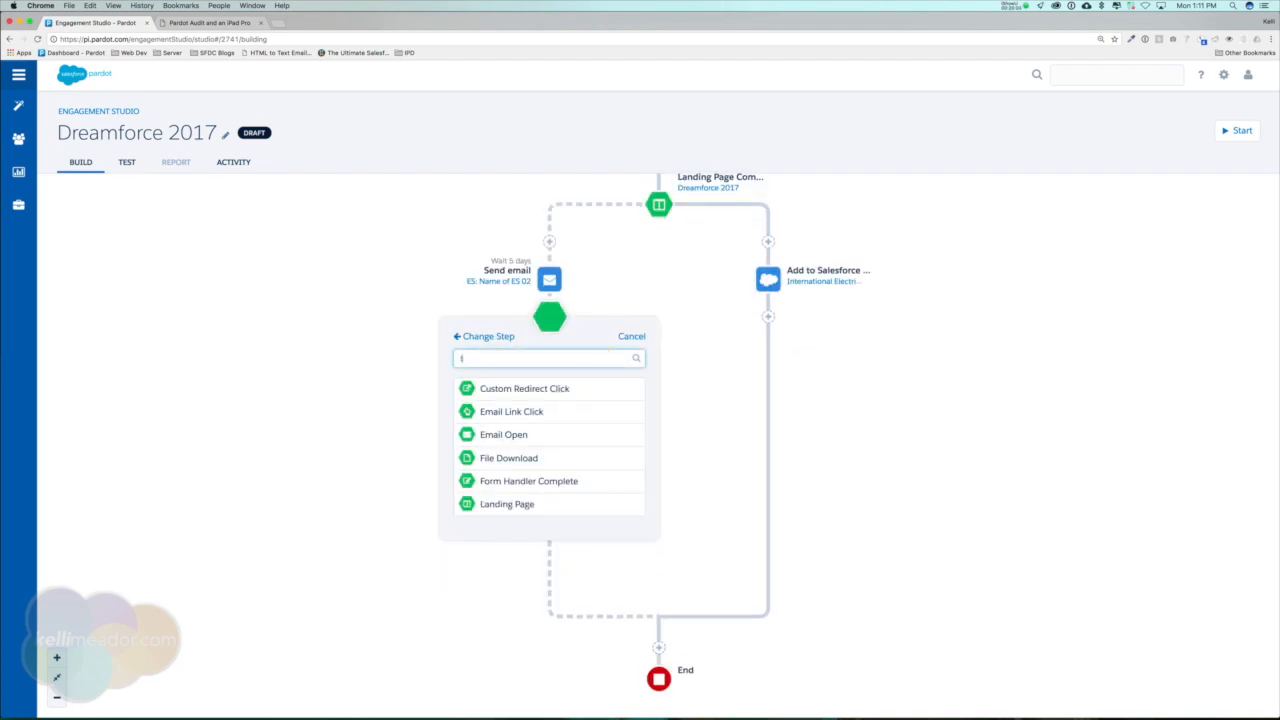
{"action": "type", "text": "la"}
{"action": "left_click", "coordinate": [554, 389]}
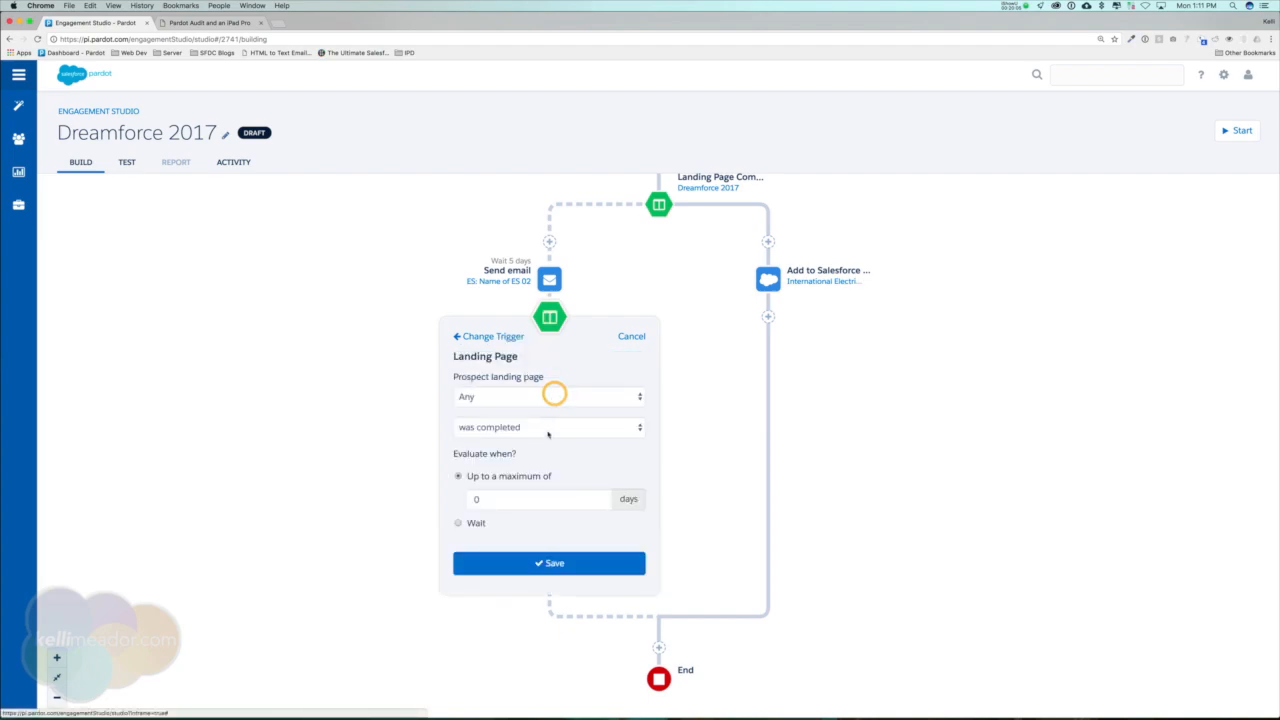
{"action": "left_click", "coordinate": [555, 397]}
{"action": "left_click", "coordinate": [557, 409]}
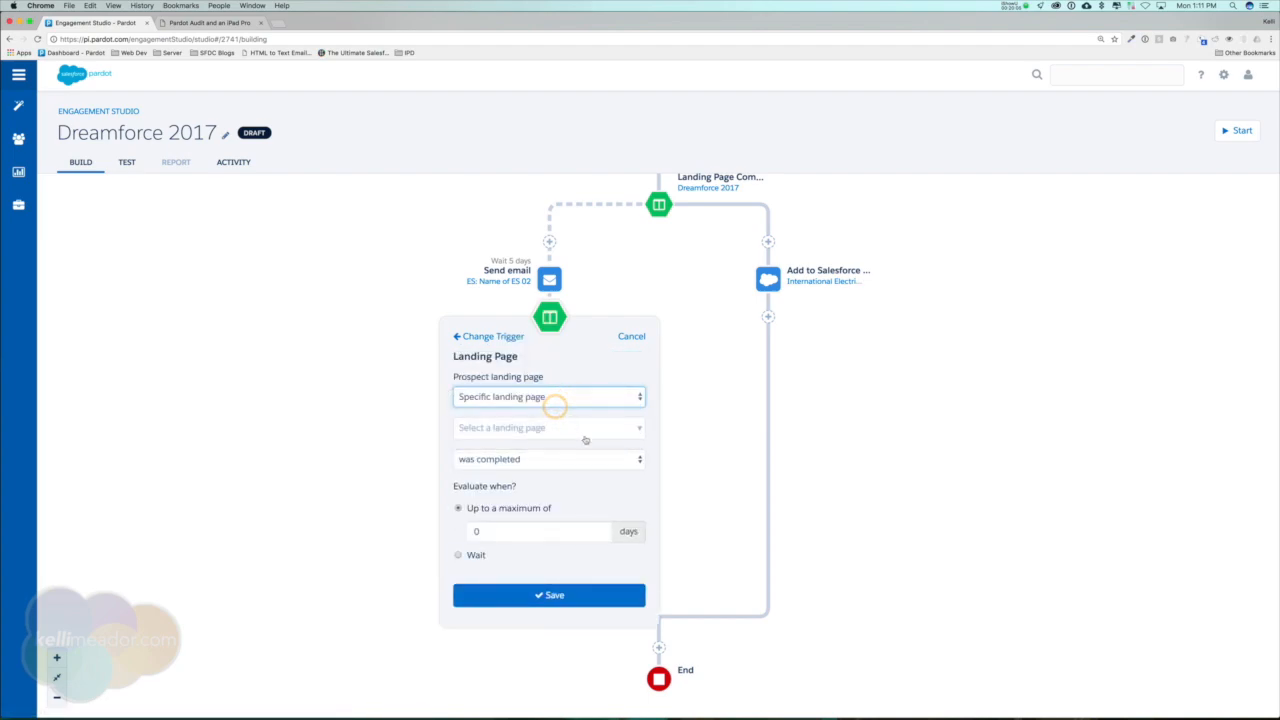
{"action": "left_click", "coordinate": [591, 428]}
{"action": "left_click", "coordinate": [503, 568]}
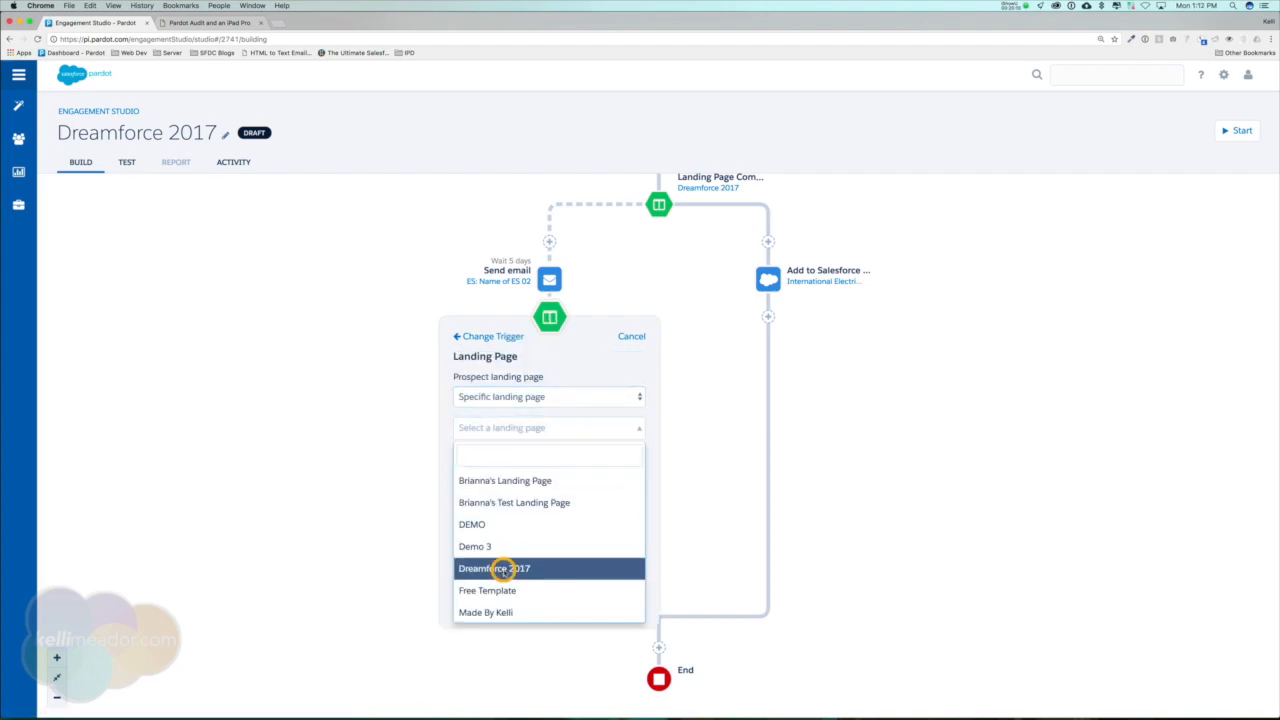
Make the trigger after the ES 02 email wait 10 days before evaluating and save it.
{"action": "left_click", "coordinate": [458, 555]}
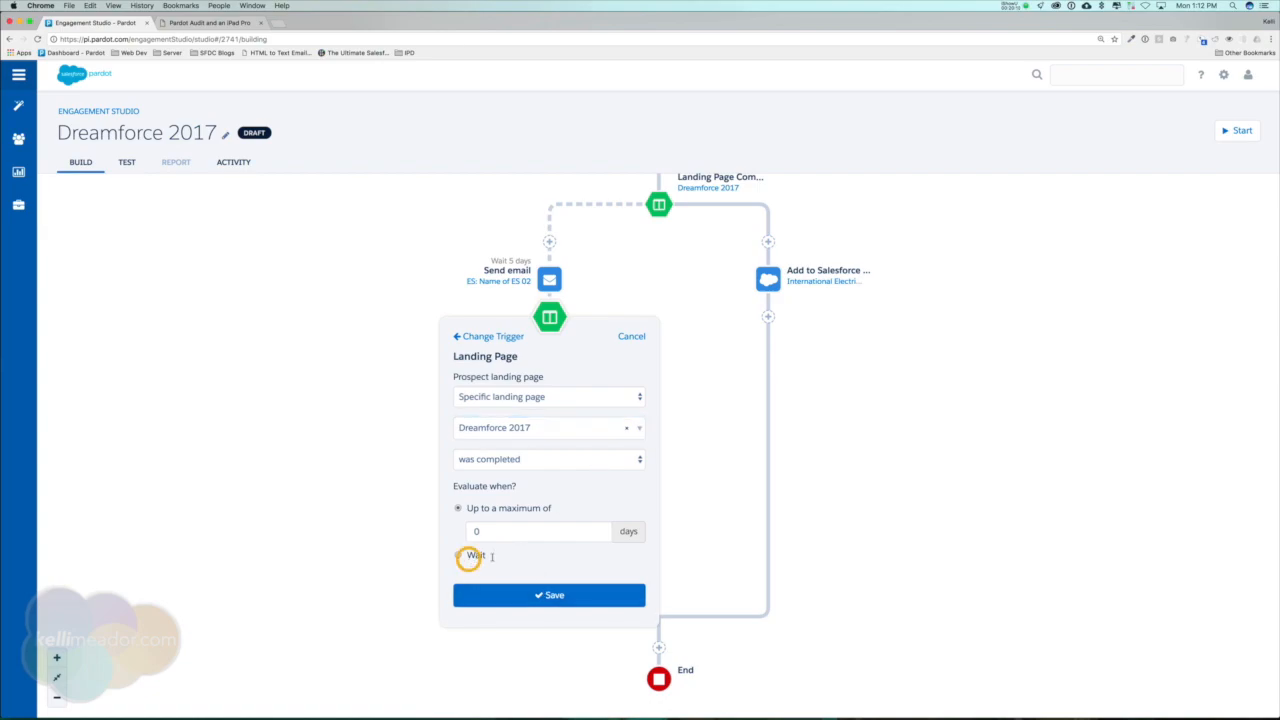
{"action": "left_click", "coordinate": [446, 548]}
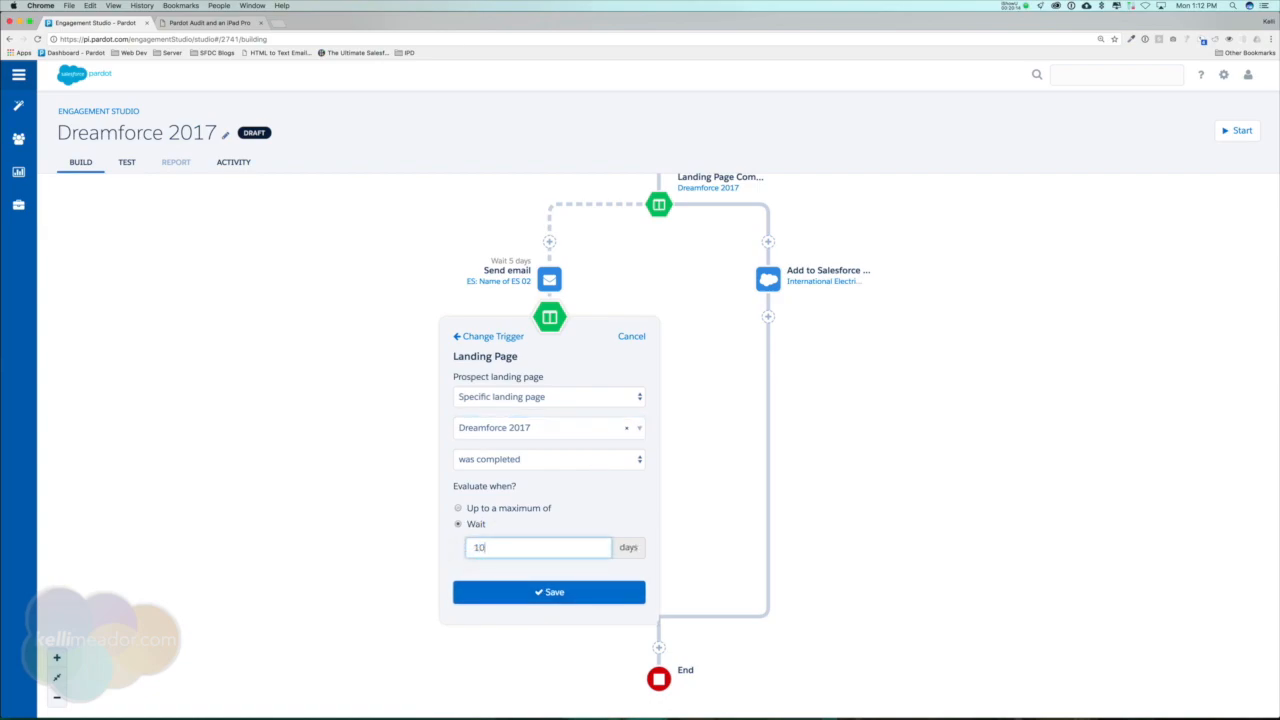
{"action": "left_click", "coordinate": [546, 591]}
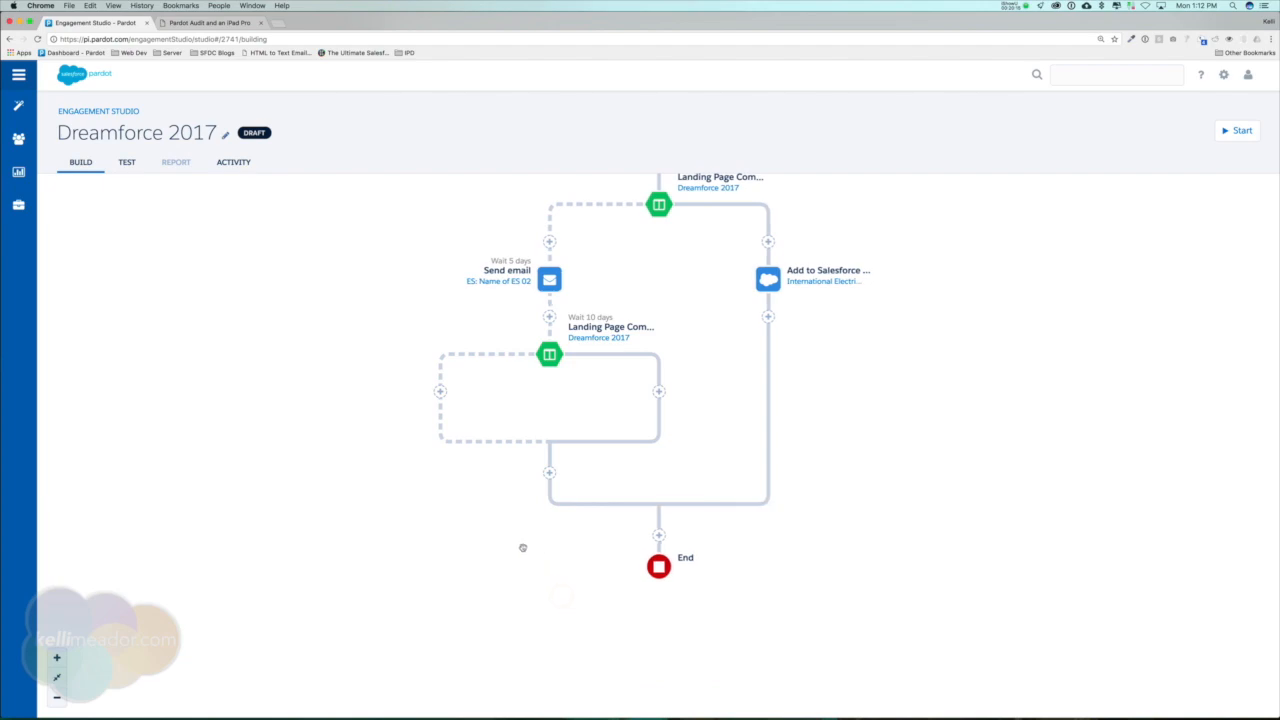
Insert an Add to Salesforce Campaign action on the second trigger's solid-line branch, using International Electrical Engineers Association Trade Show - Mar 4-5, 2002.
{"action": "scroll", "coordinate": [522, 547], "scroll_direction": "up", "scroll_amount": 3}
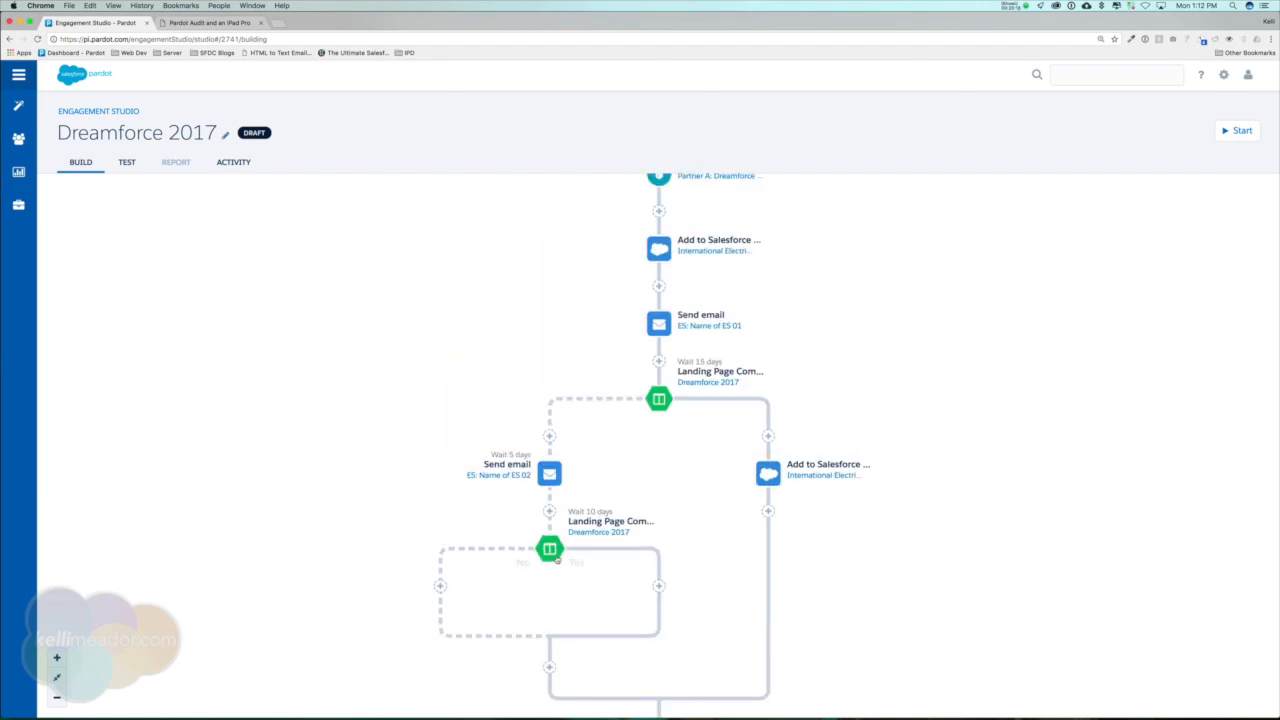
{"action": "left_click", "coordinate": [659, 585]}
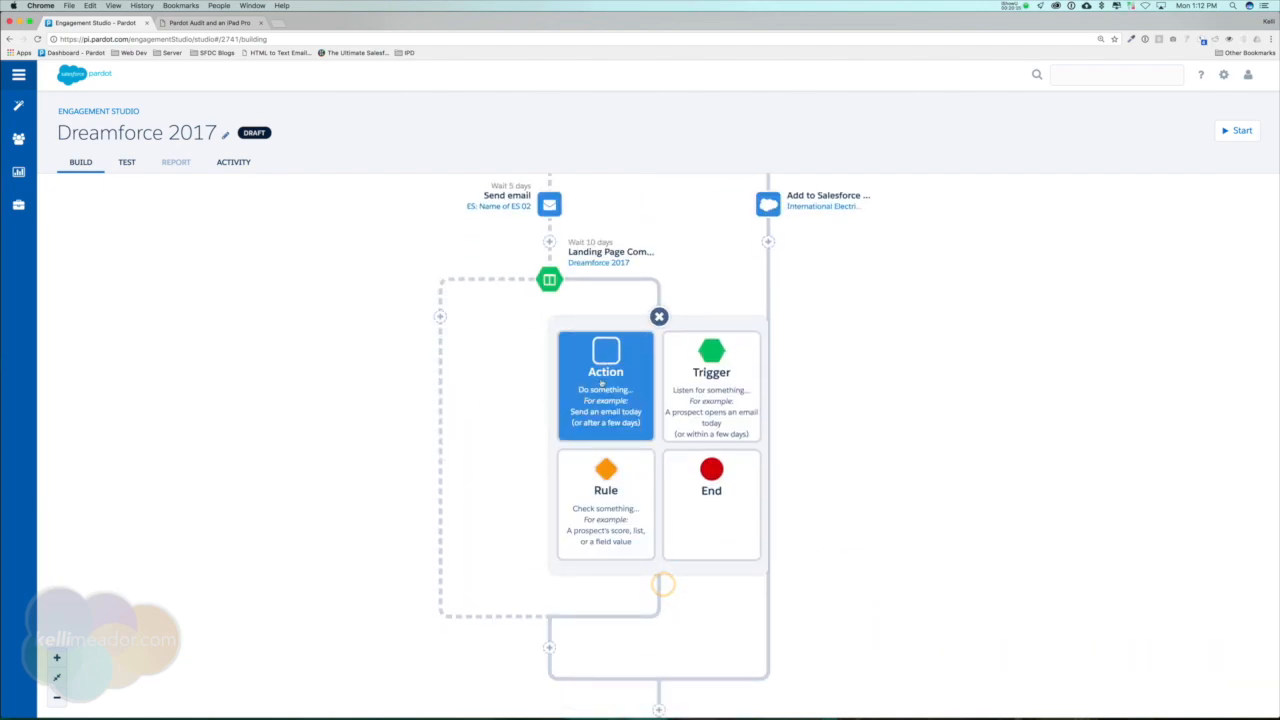
{"action": "left_click", "coordinate": [607, 362]}
{"action": "left_click", "coordinate": [652, 411]}
{"action": "left_click", "coordinate": [718, 398]}
{"action": "type", "text": "trade"}
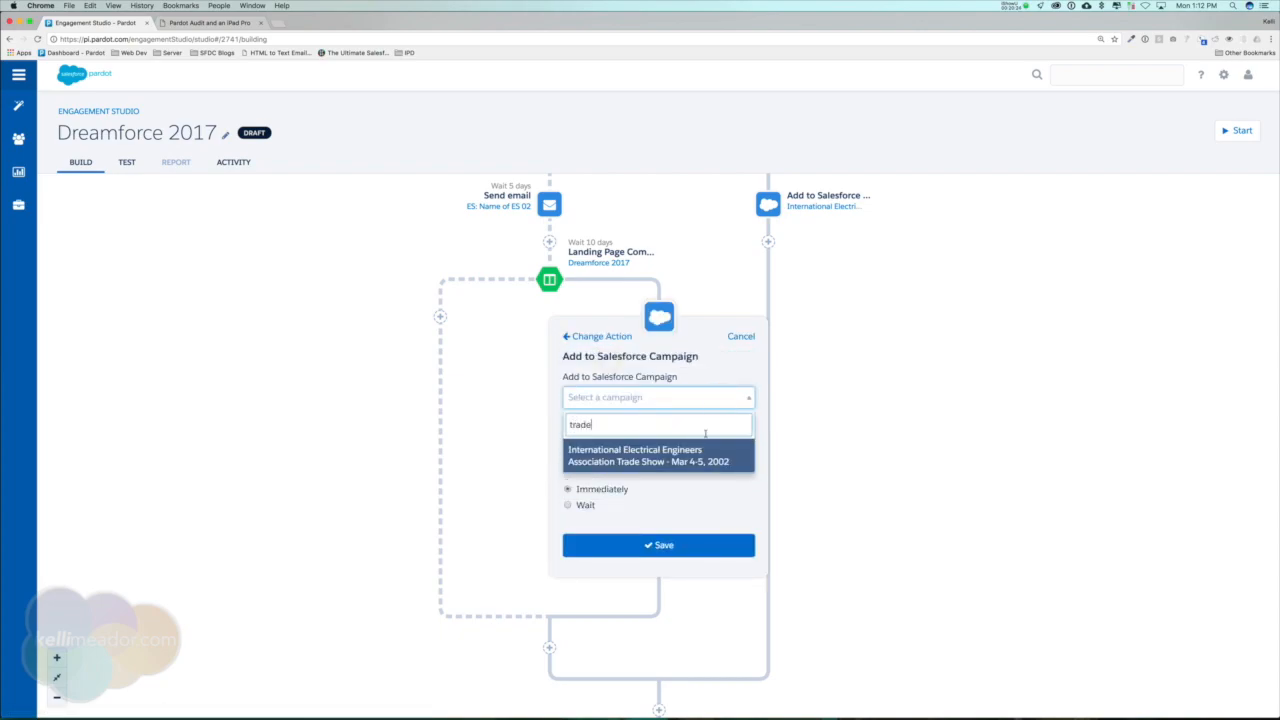
{"action": "left_click", "coordinate": [688, 455]}
Set the second trigger's Salesforce campaign action to the status Responded and save it to run immediately.
{"action": "left_click", "coordinate": [674, 443]}
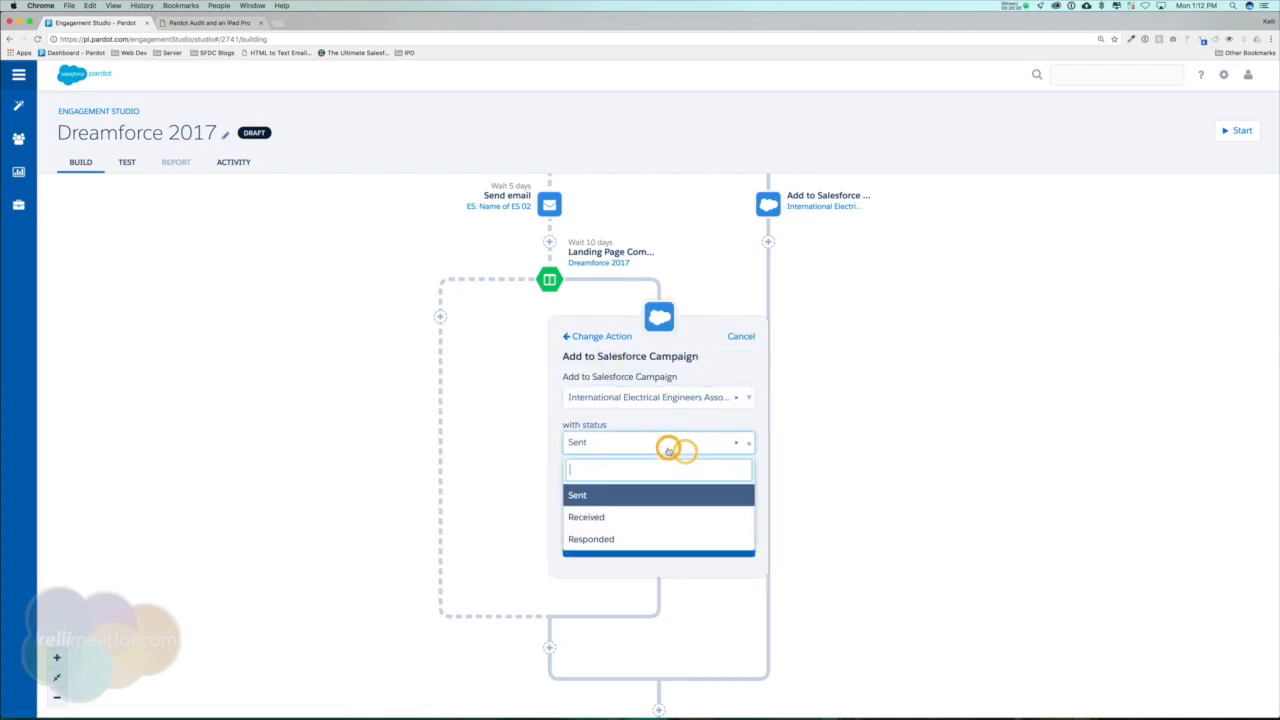
{"action": "left_click", "coordinate": [600, 540]}
{"action": "left_click", "coordinate": [637, 540]}
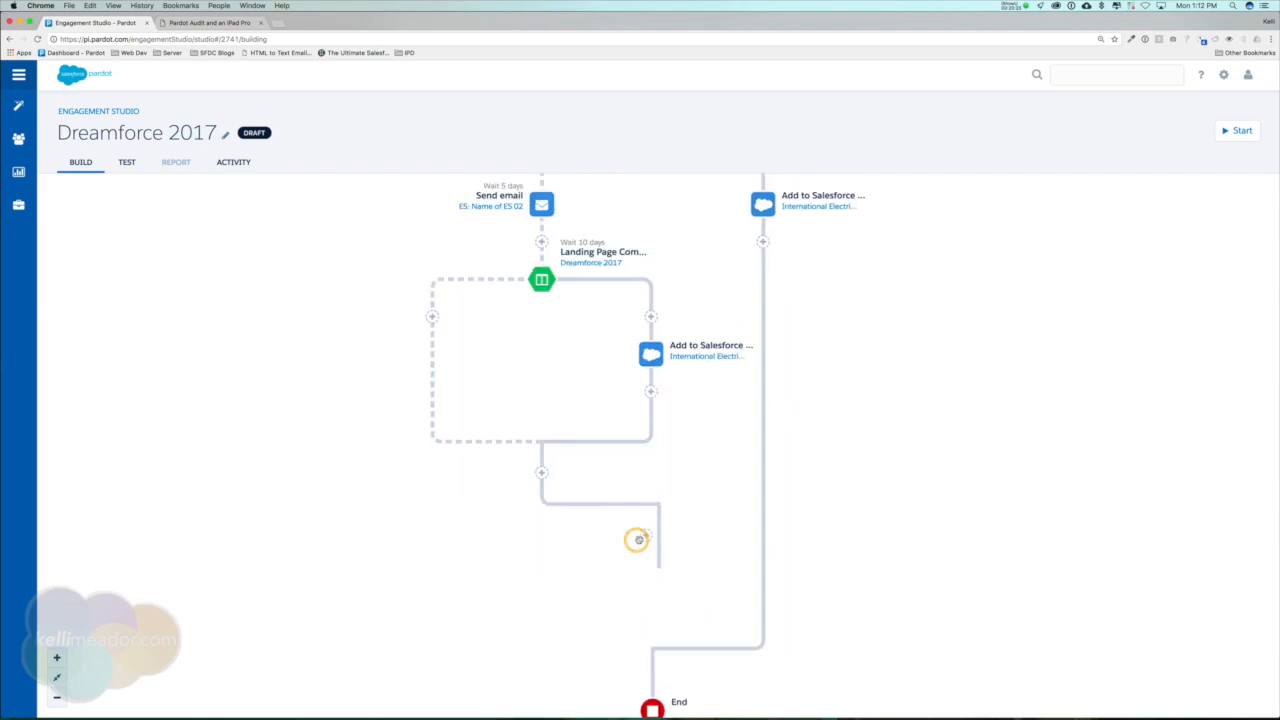
Insert a Send email action on the second landing page trigger's dashed branch, using the template ES: Name of ES 03.
{"action": "left_click_drag", "start_coordinate": [974, 360], "coordinate": [966, 514]}
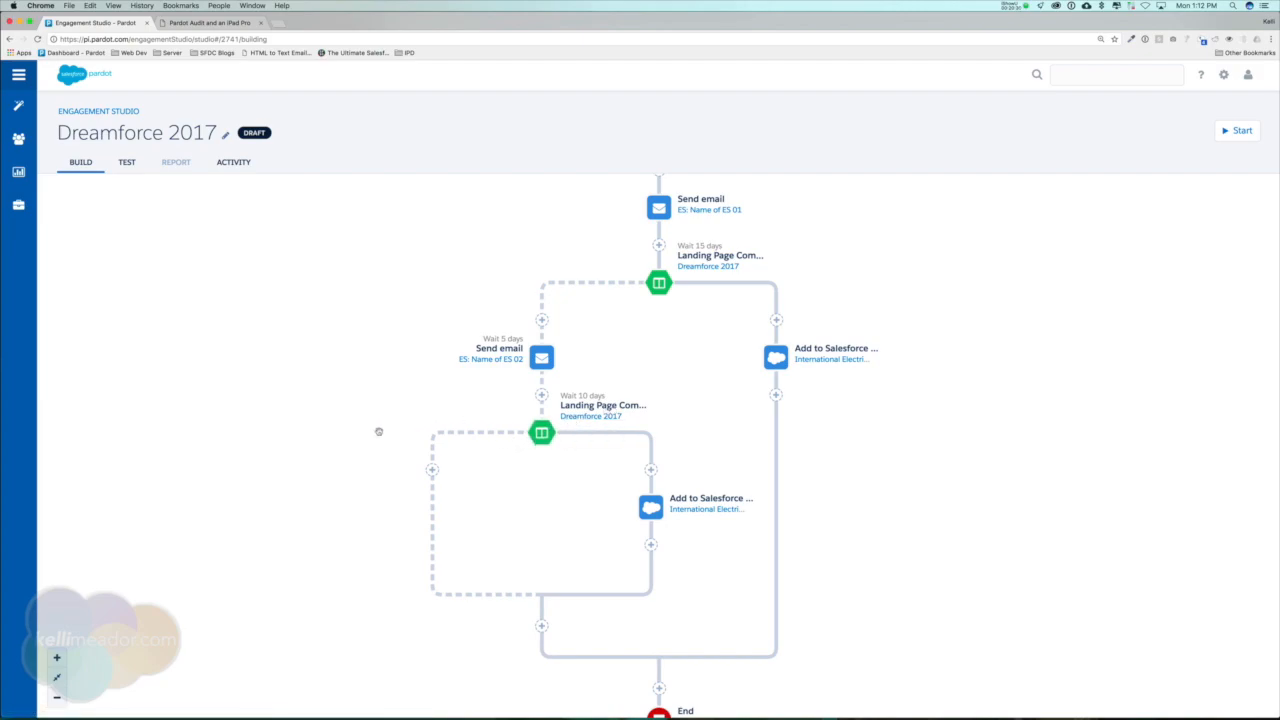
{"action": "left_click", "coordinate": [434, 469]}
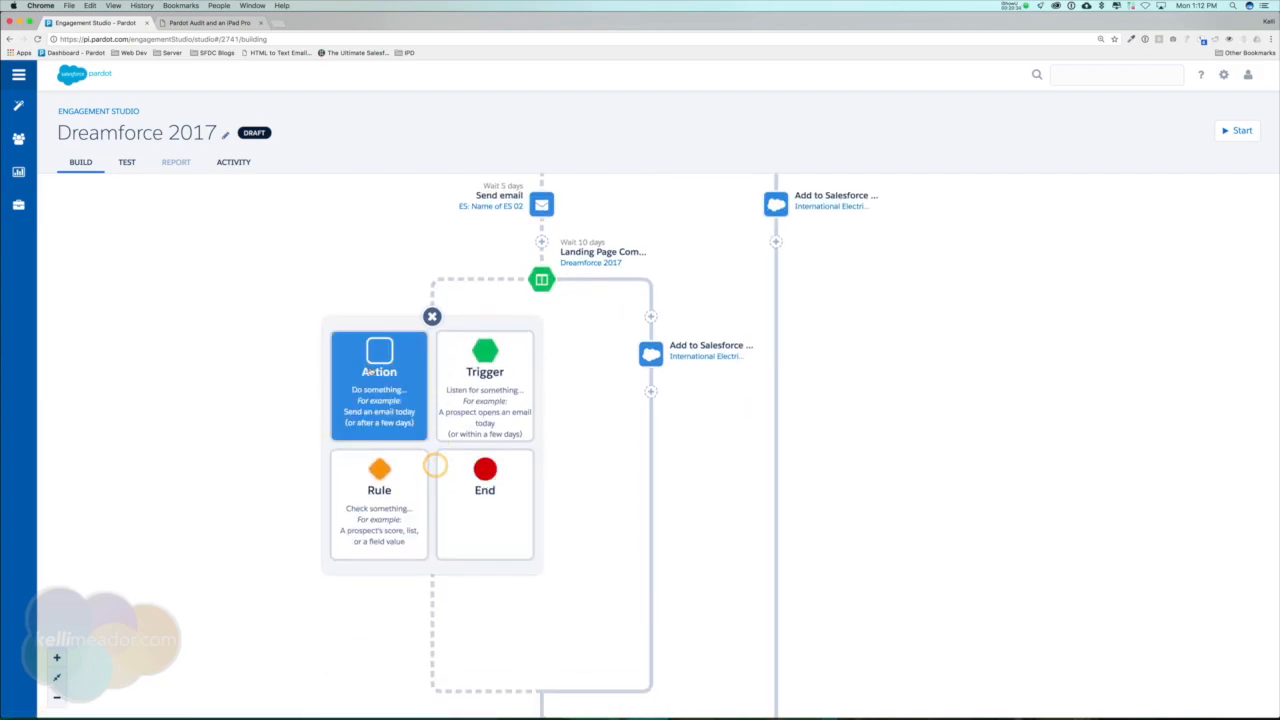
{"action": "left_click", "coordinate": [372, 370]}
{"action": "type", "text": "ema"}
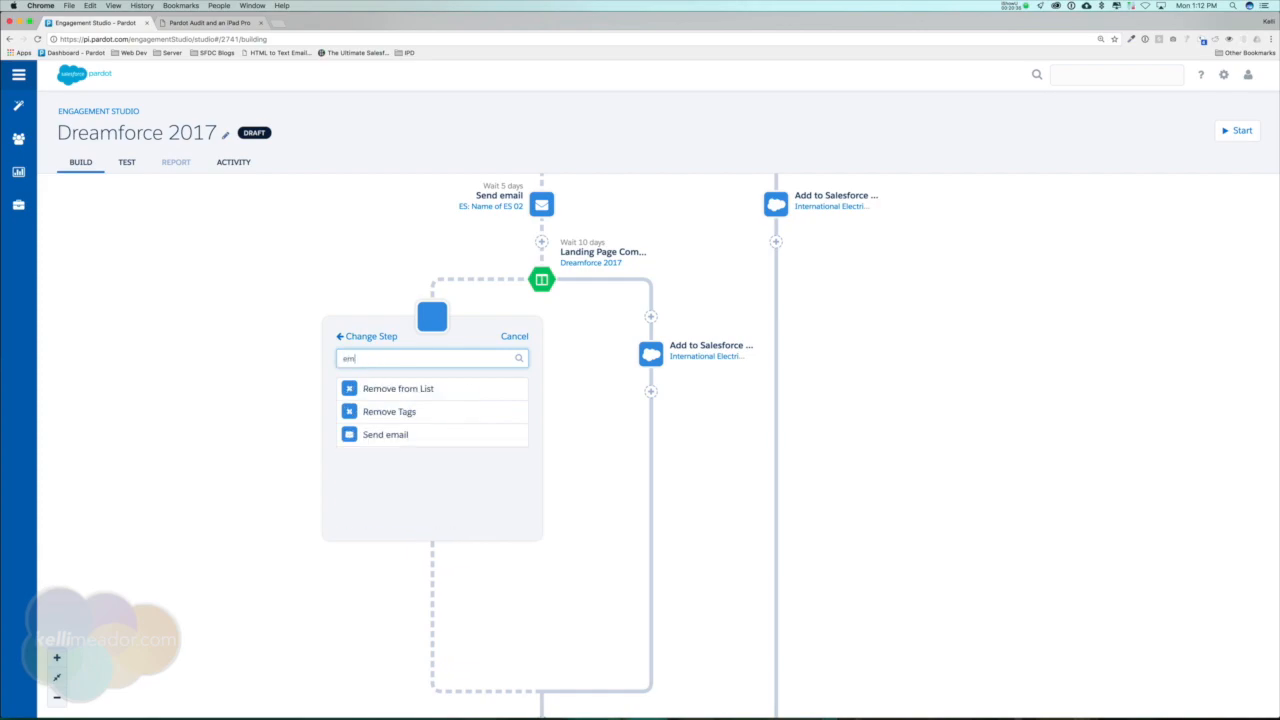
{"action": "left_click", "coordinate": [400, 386]}
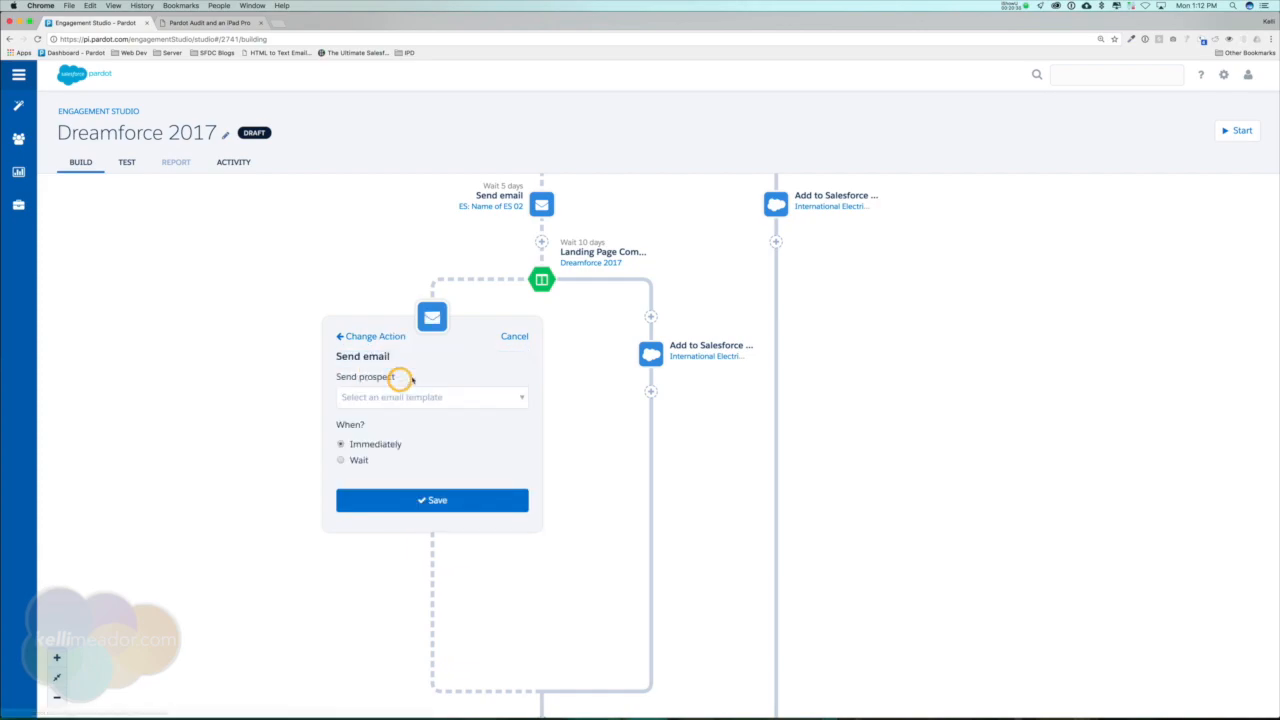
{"action": "left_click", "coordinate": [410, 397]}
{"action": "left_click", "coordinate": [414, 493]}
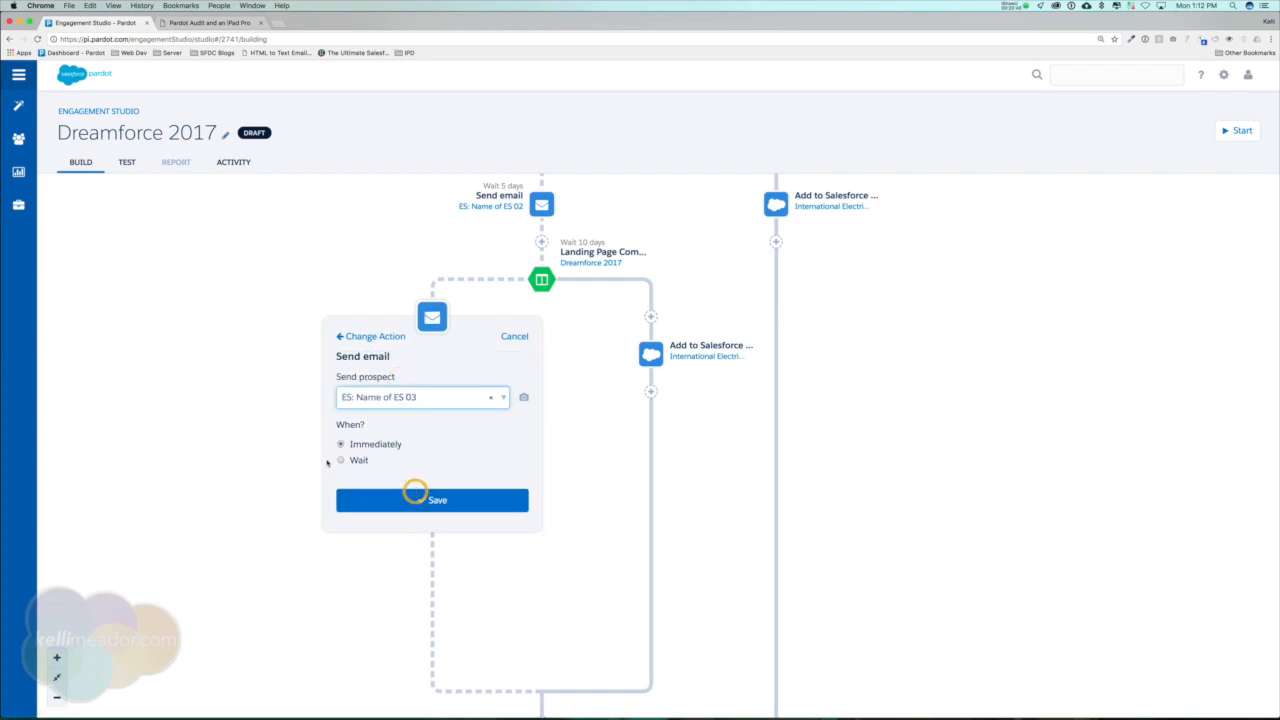
Set the ES 03 email to send immediately and save the action.
{"action": "left_click", "coordinate": [341, 460]}
{"action": "left_click", "coordinate": [386, 484]}
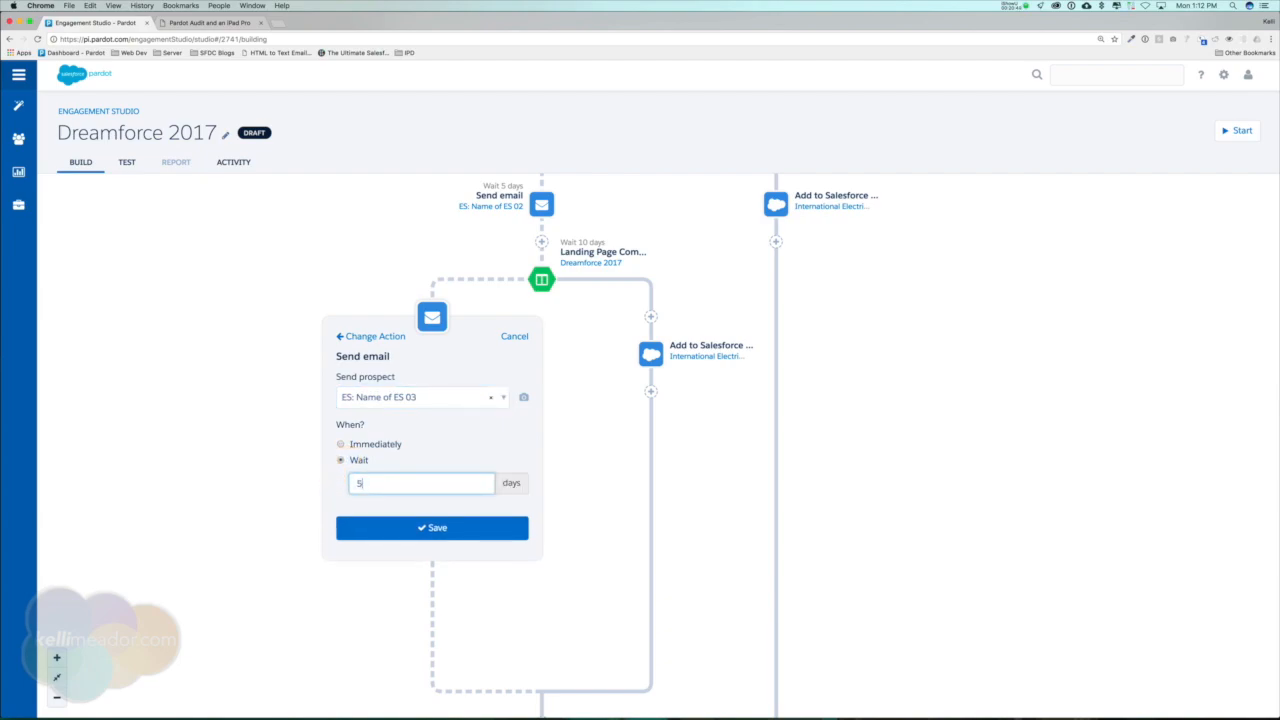
{"action": "left_click", "coordinate": [358, 450]}
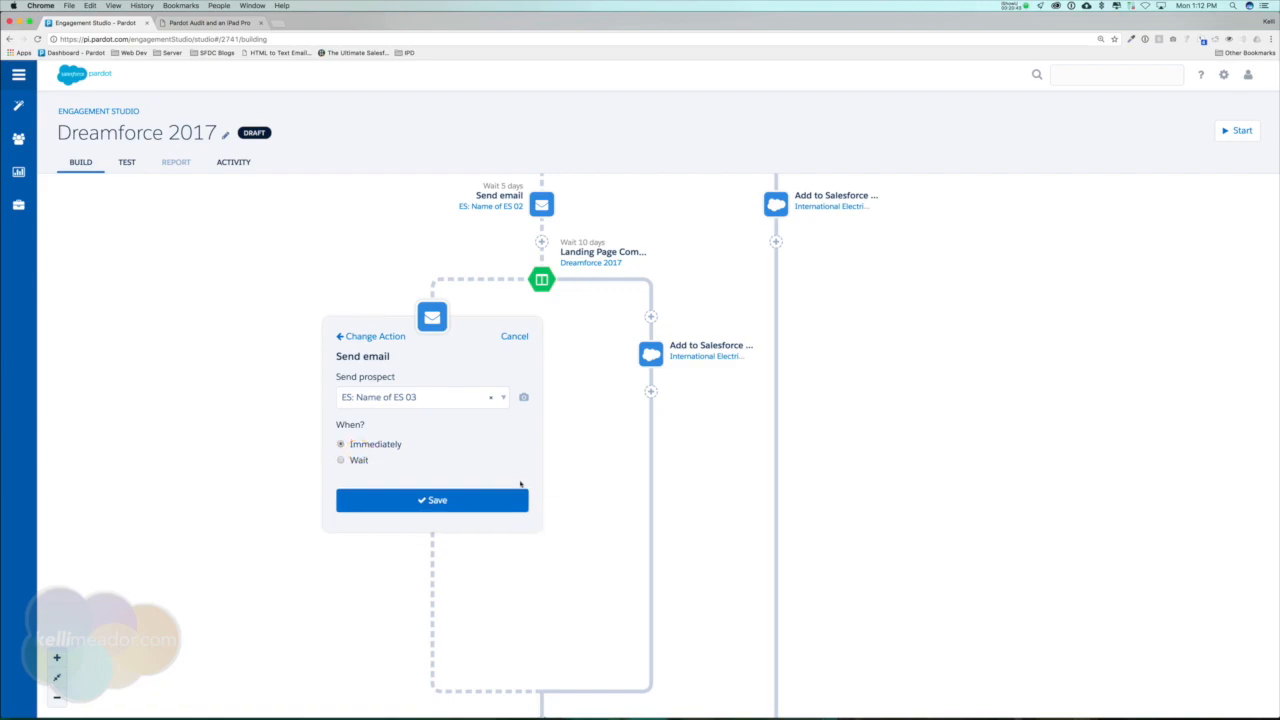
{"action": "left_click", "coordinate": [474, 502]}
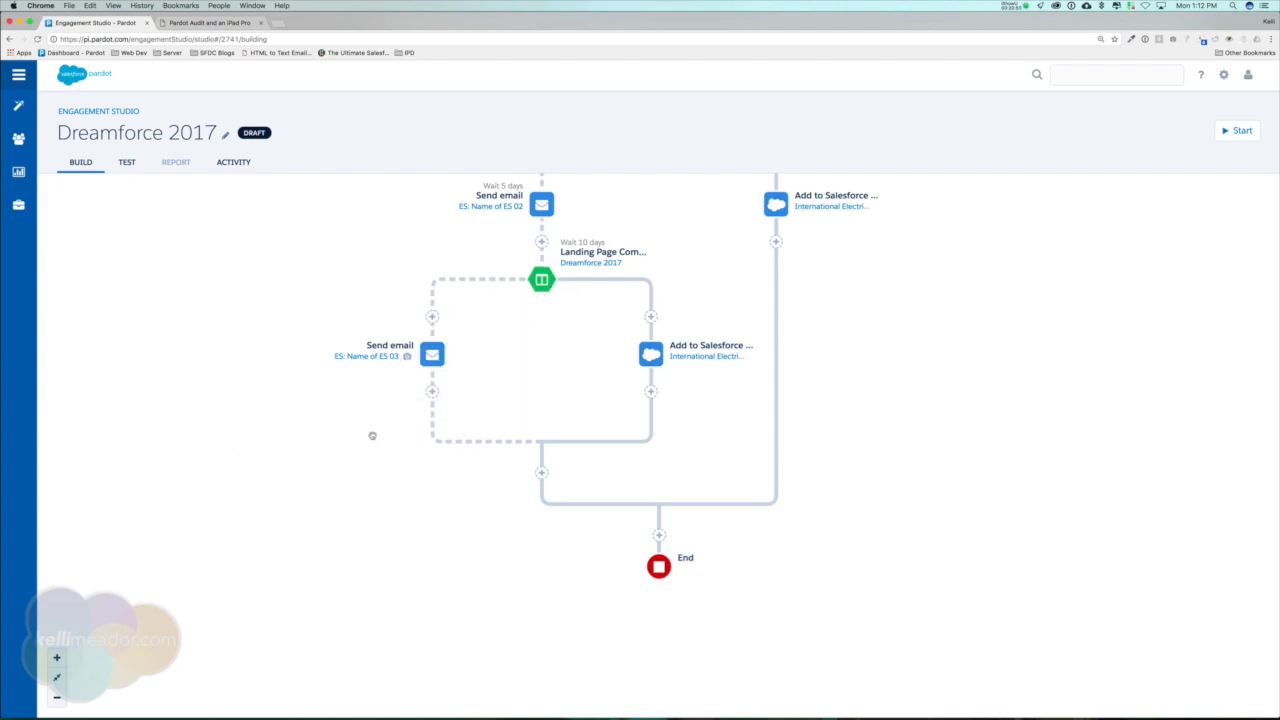
Add a Landing Page trigger after the ES 03 email, listening for completion of the specific landing page Dreamforce 2017.
{"action": "scroll", "coordinate": [372, 435], "scroll_direction": "up", "scroll_amount": 5}
{"action": "scroll", "coordinate": [374, 436], "scroll_direction": "up", "scroll_amount": 4}
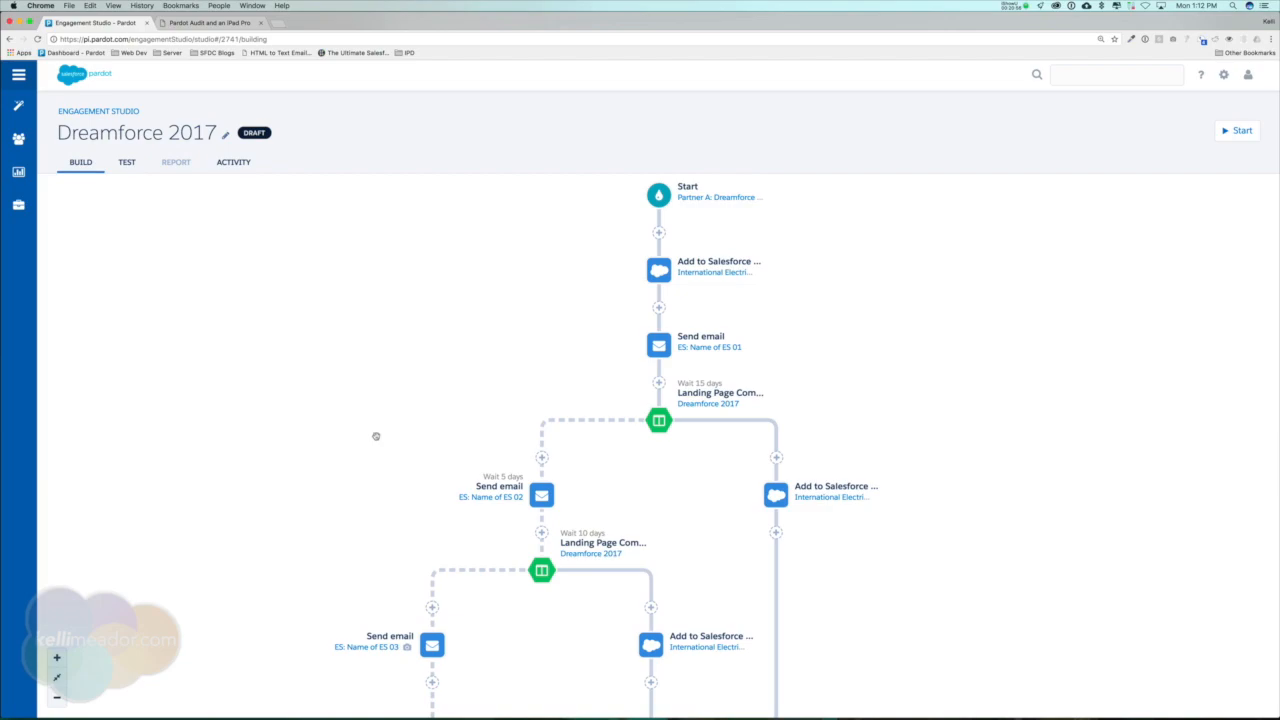
{"action": "scroll", "coordinate": [374, 437], "scroll_direction": "down", "scroll_amount": 7}
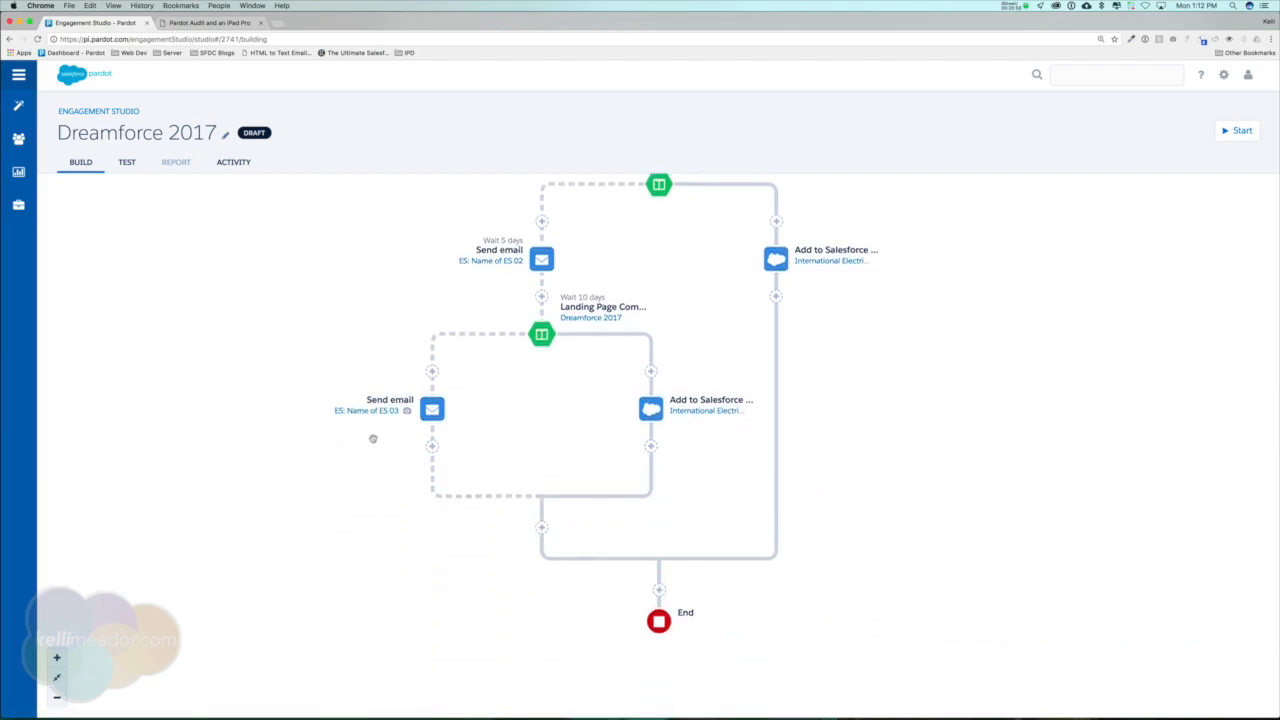
{"action": "left_click", "coordinate": [432, 446]}
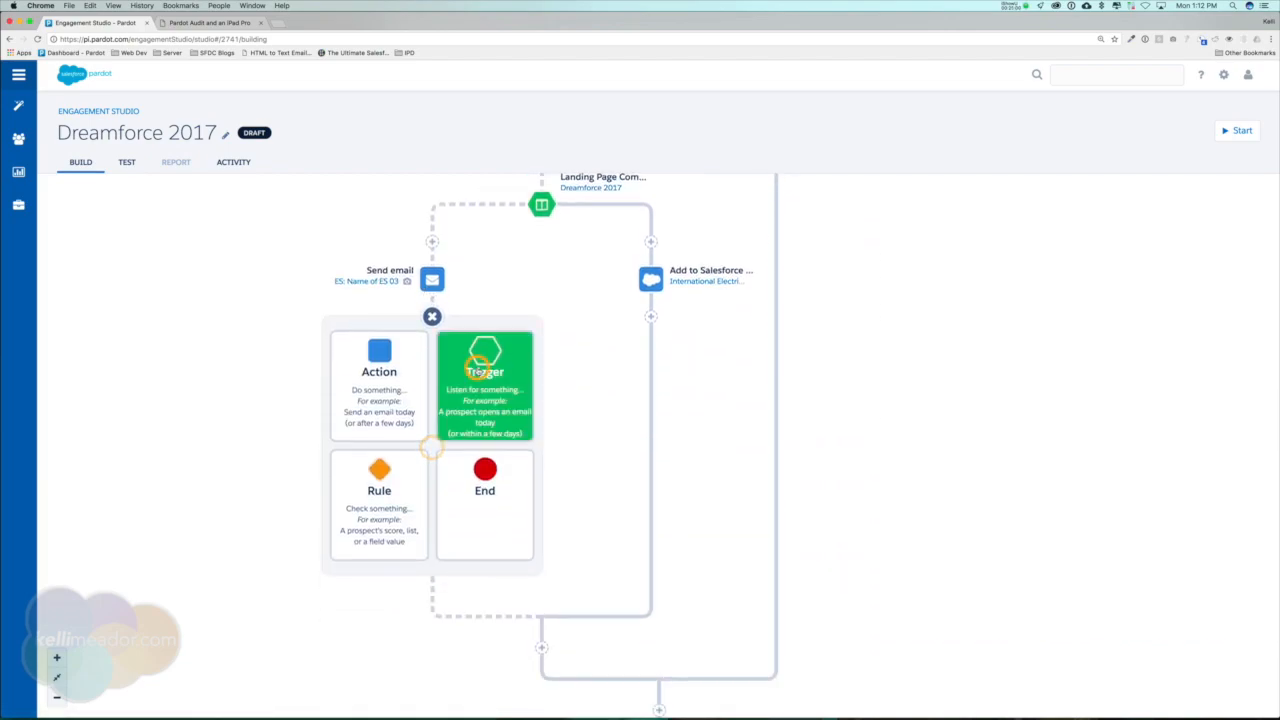
{"action": "left_click", "coordinate": [476, 368]}
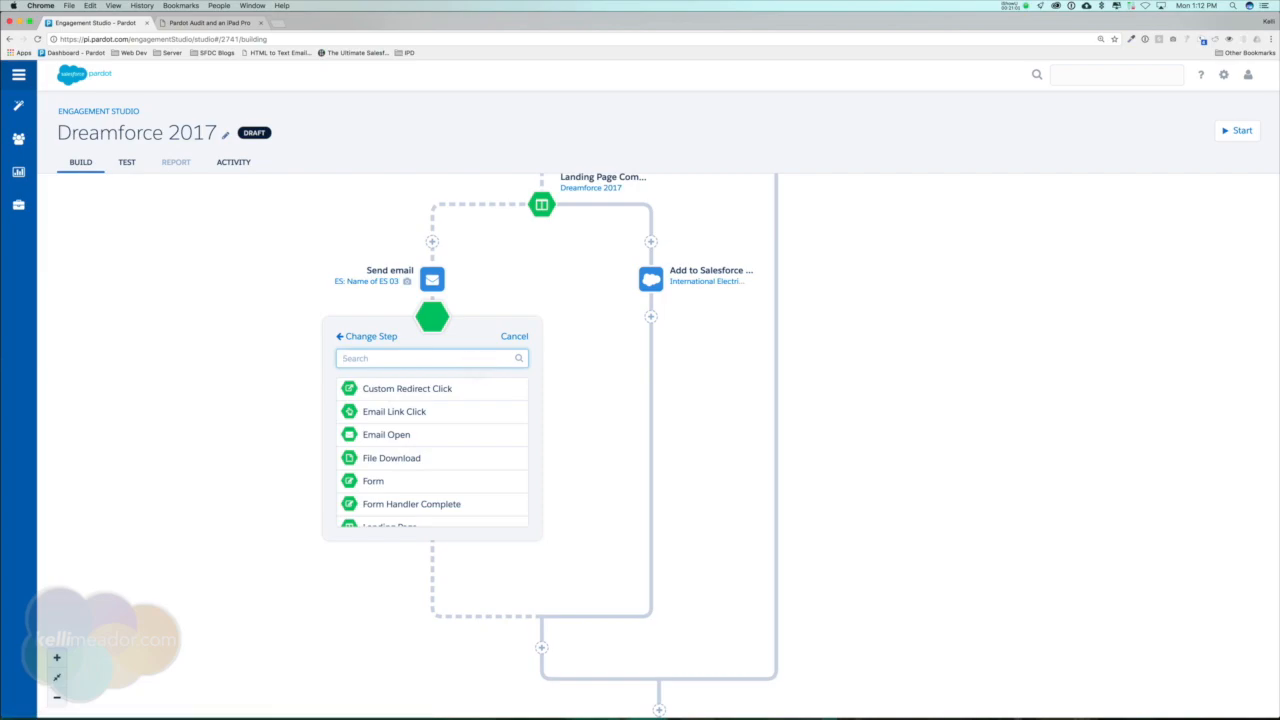
{"action": "type", "text": "land"}
{"action": "left_click", "coordinate": [437, 388]}
{"action": "left_click", "coordinate": [468, 398]}
{"action": "left_click", "coordinate": [466, 409]}
{"action": "left_click", "coordinate": [486, 428]}
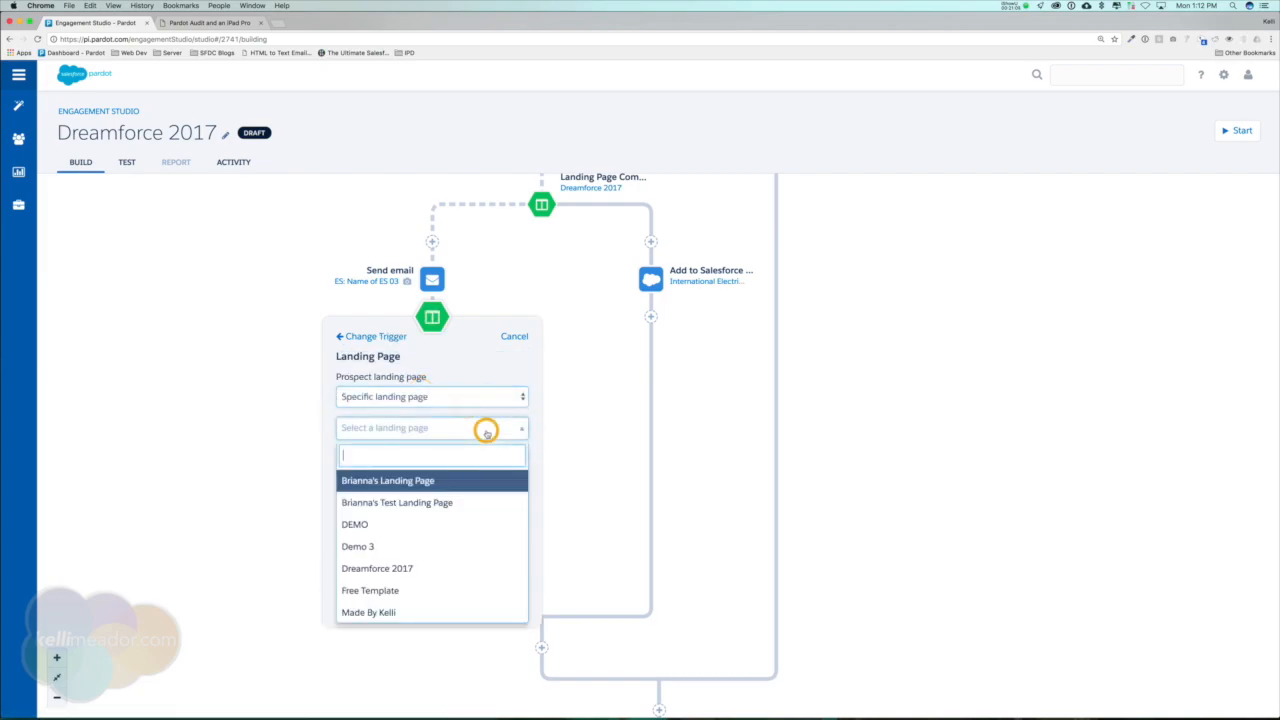
{"action": "left_click", "coordinate": [404, 570]}
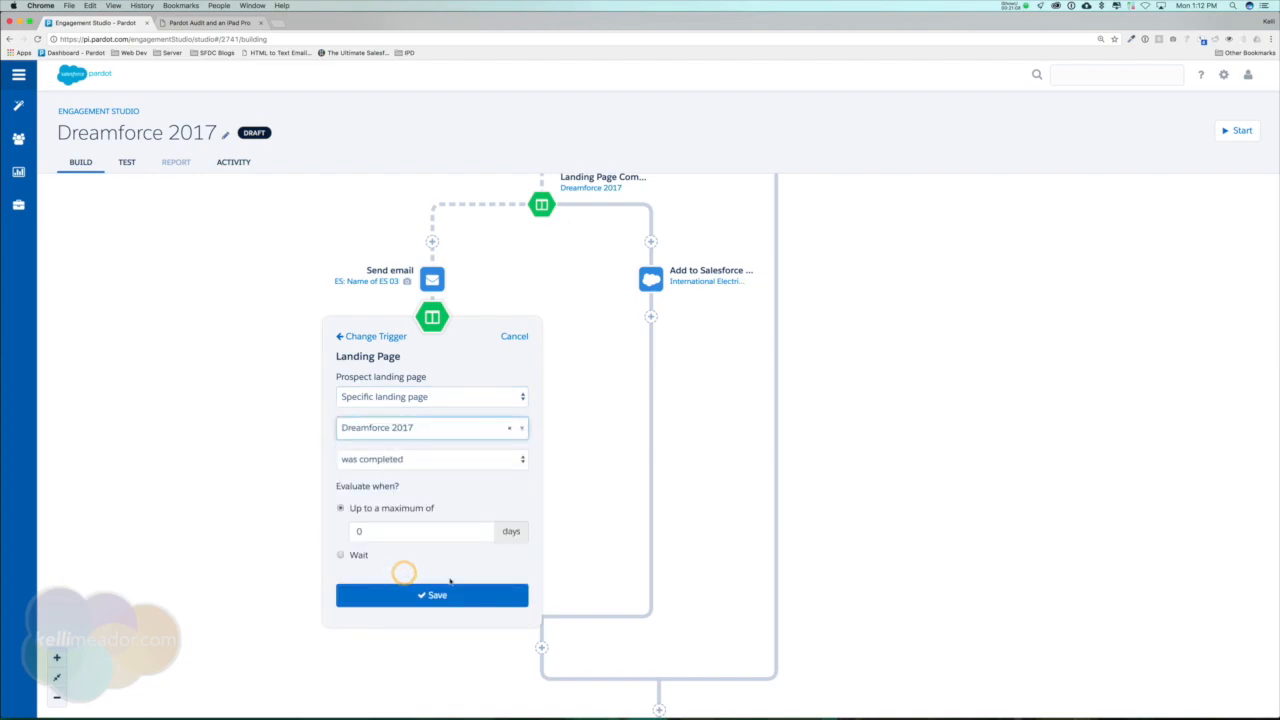
Make the trigger after the ES 03 email wait 10 days before evaluating and save it.
{"action": "left_click", "coordinate": [341, 555]}
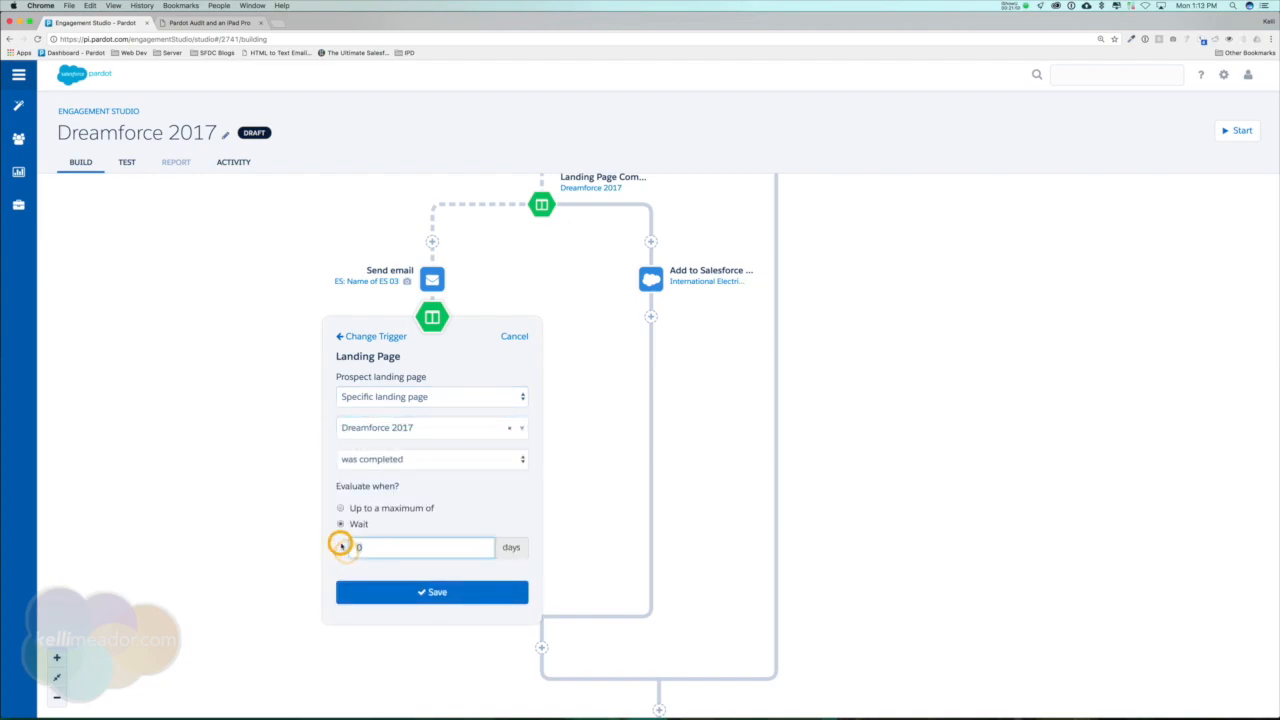
{"action": "type", "text": "10"}
{"action": "left_click", "coordinate": [465, 591]}
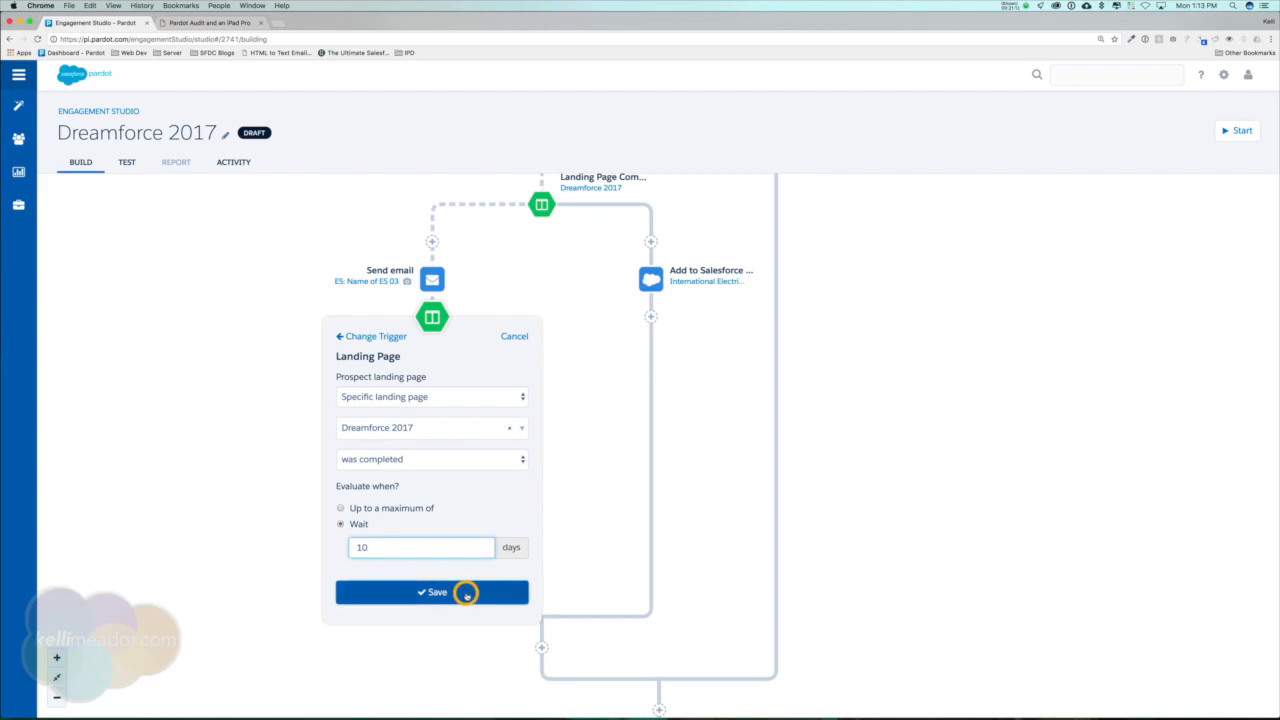
Insert an Add to Salesforce Campaign action on the last landing page trigger's solid branch, selecting the International Electrical Engineers Association Trade Show campaign.
{"action": "left_click", "coordinate": [541, 393]}
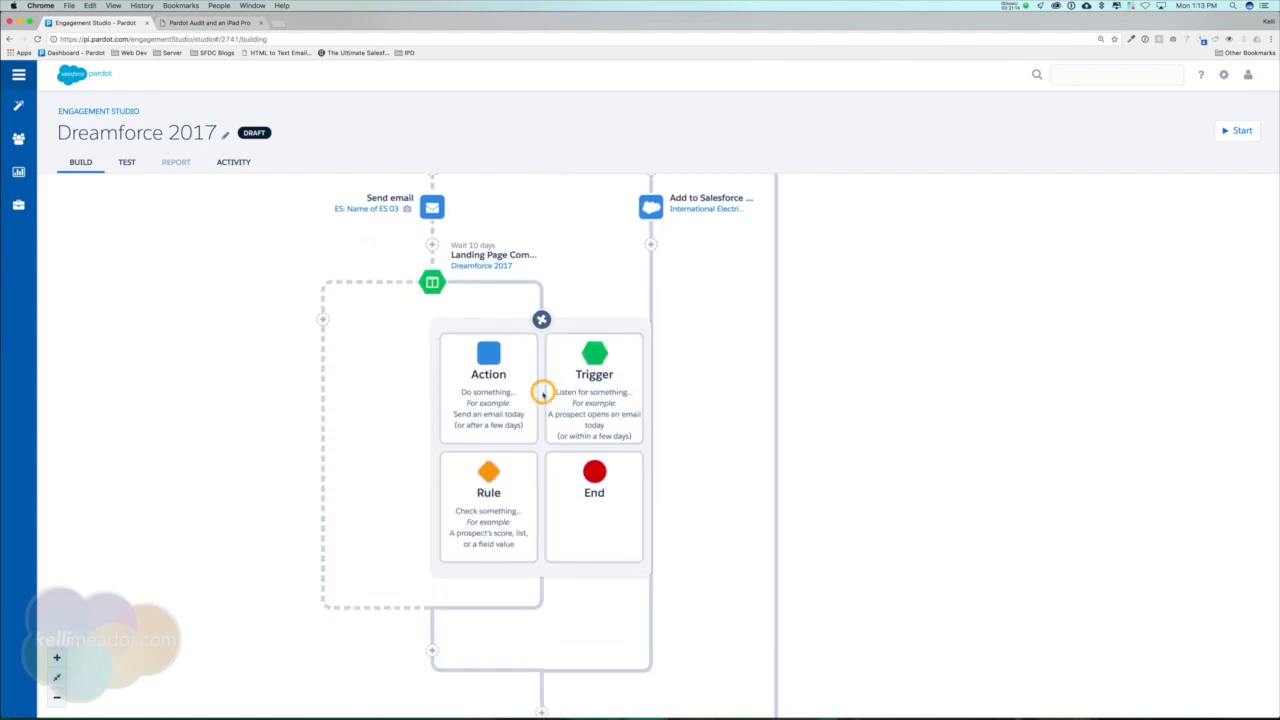
{"action": "left_click", "coordinate": [497, 354]}
{"action": "left_click", "coordinate": [577, 421]}
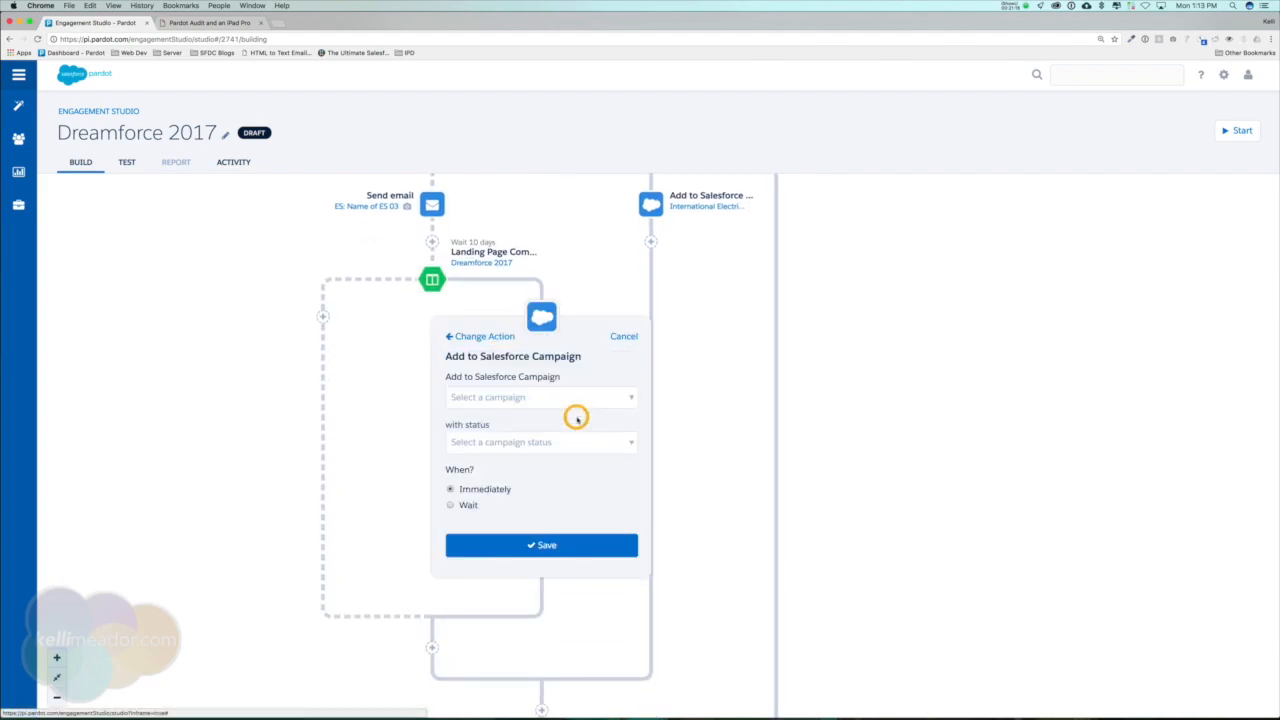
{"action": "left_click", "coordinate": [558, 398]}
{"action": "type", "text": "trade"}
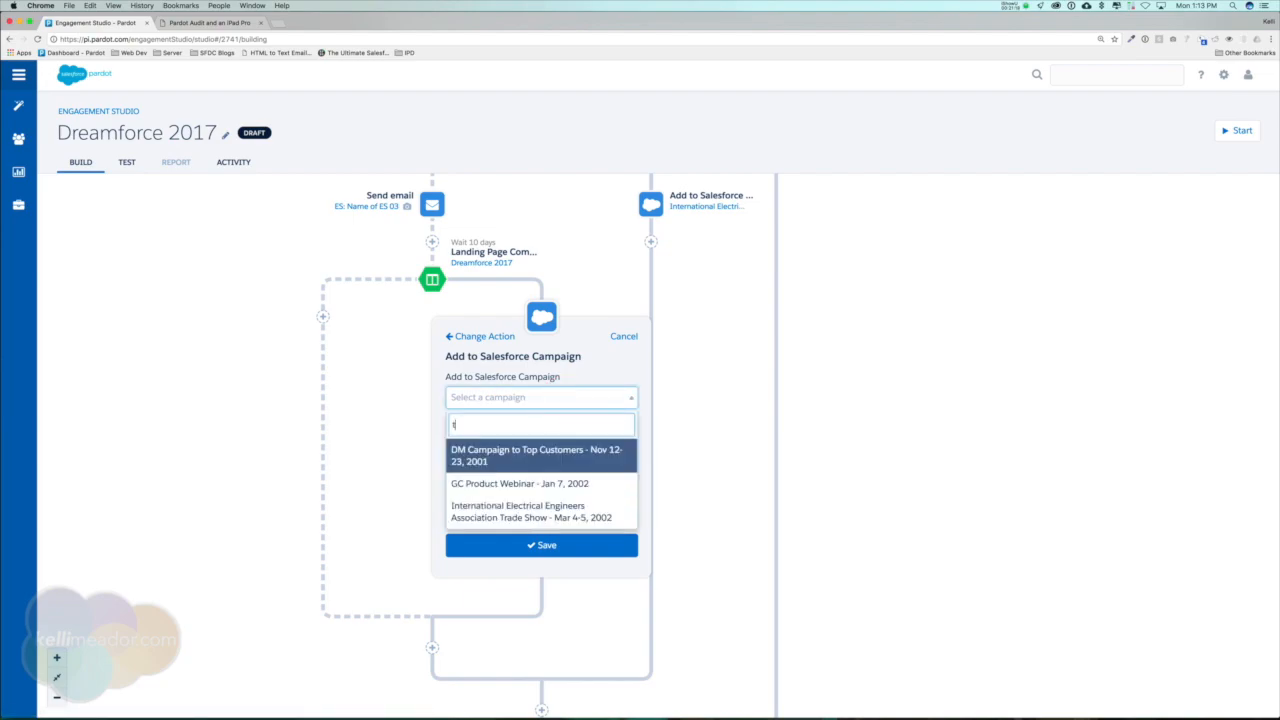
{"action": "left_click", "coordinate": [566, 455]}
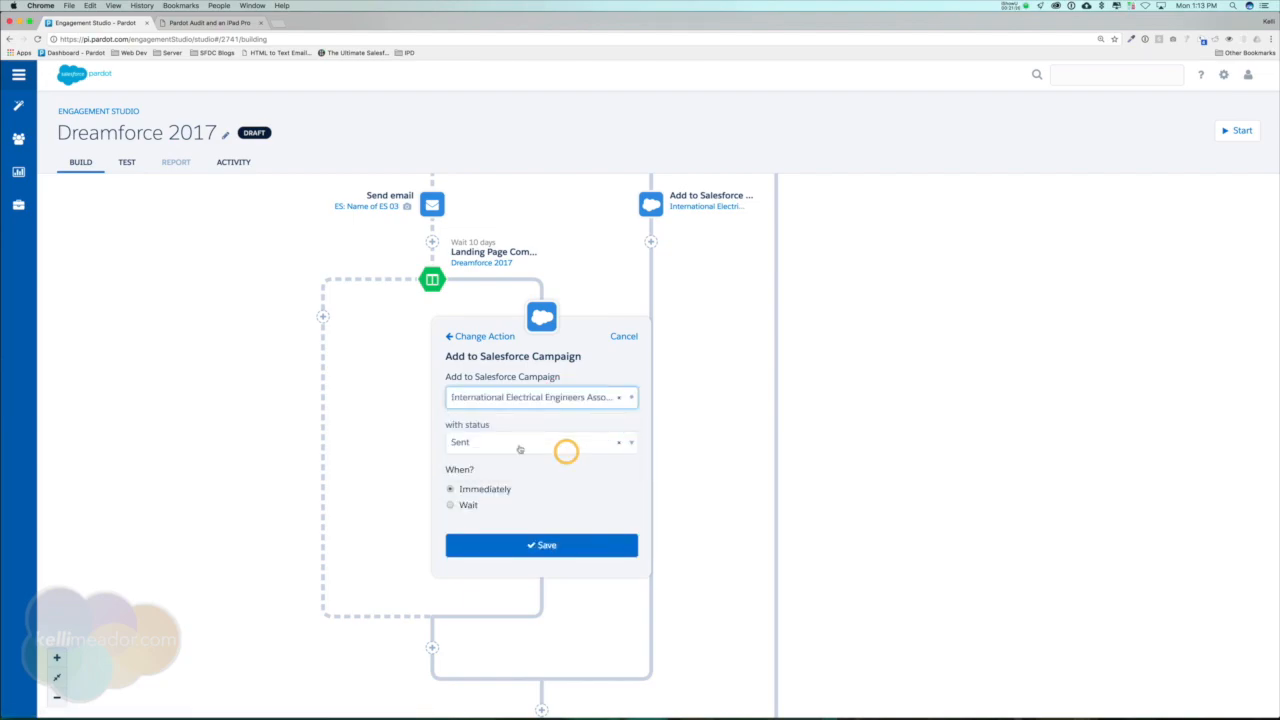
Set the campaign status to Responded for this action and save it.
{"action": "left_click", "coordinate": [560, 442]}
{"action": "left_click", "coordinate": [474, 539]}
{"action": "left_click", "coordinate": [490, 540]}
Insert an Apply Tags action just before the End step, where all branches have merged, with the tag wait step.
{"action": "scroll", "coordinate": [898, 392], "scroll_direction": "up", "scroll_amount": 8}
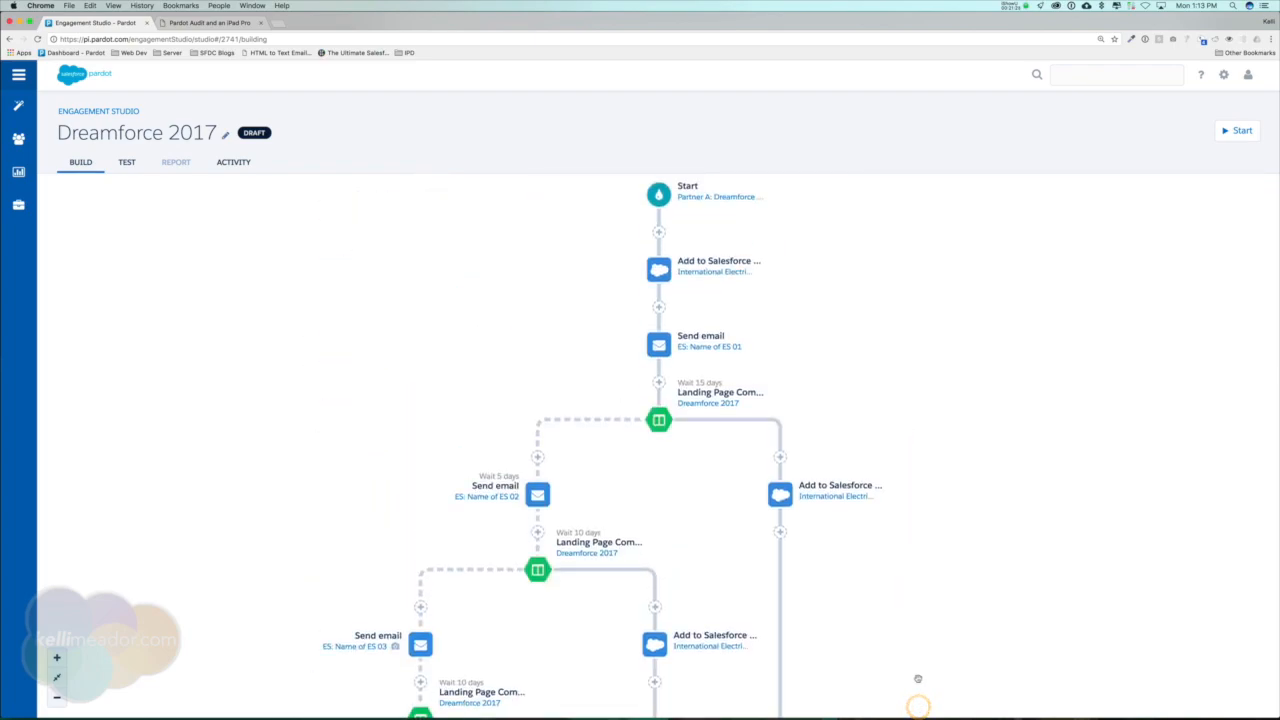
{"action": "left_click_drag", "start_coordinate": [917, 648], "coordinate": [921, 557]}
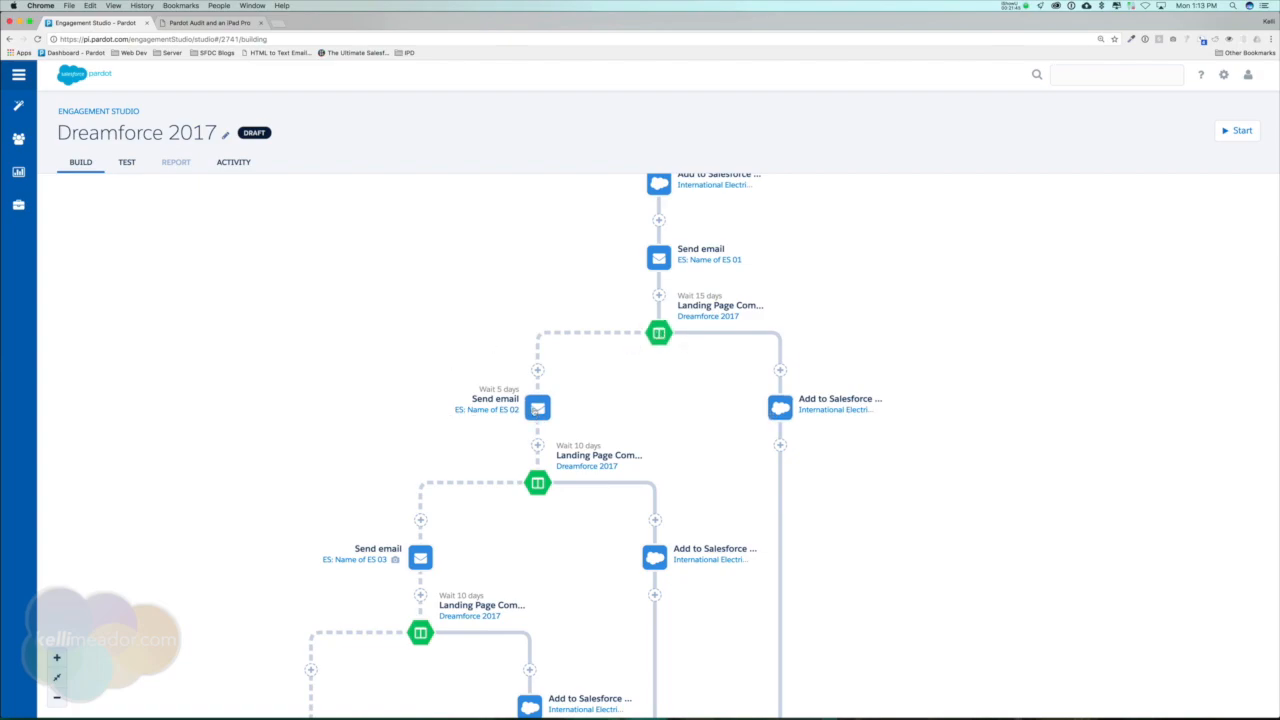
{"action": "left_click_drag", "start_coordinate": [357, 424], "coordinate": [350, 279]}
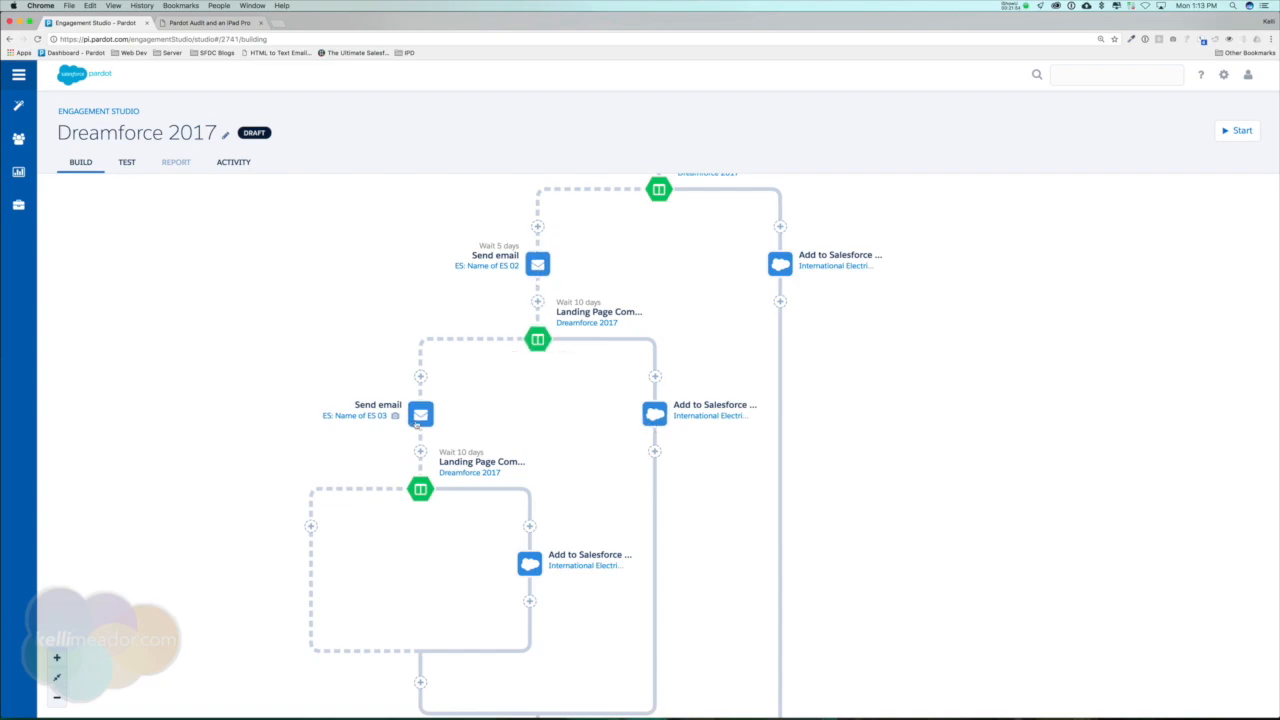
{"action": "left_click_drag", "start_coordinate": [223, 466], "coordinate": [231, 346]}
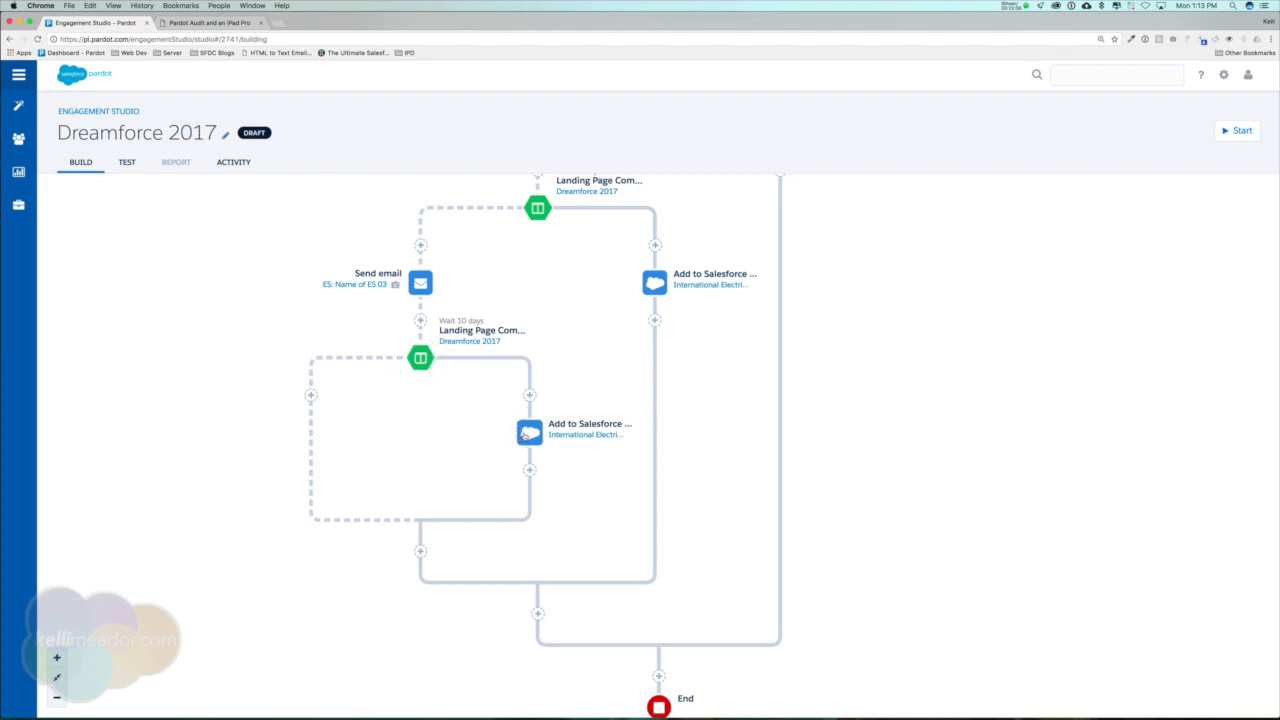
{"action": "left_click_drag", "start_coordinate": [830, 517], "coordinate": [833, 386]}
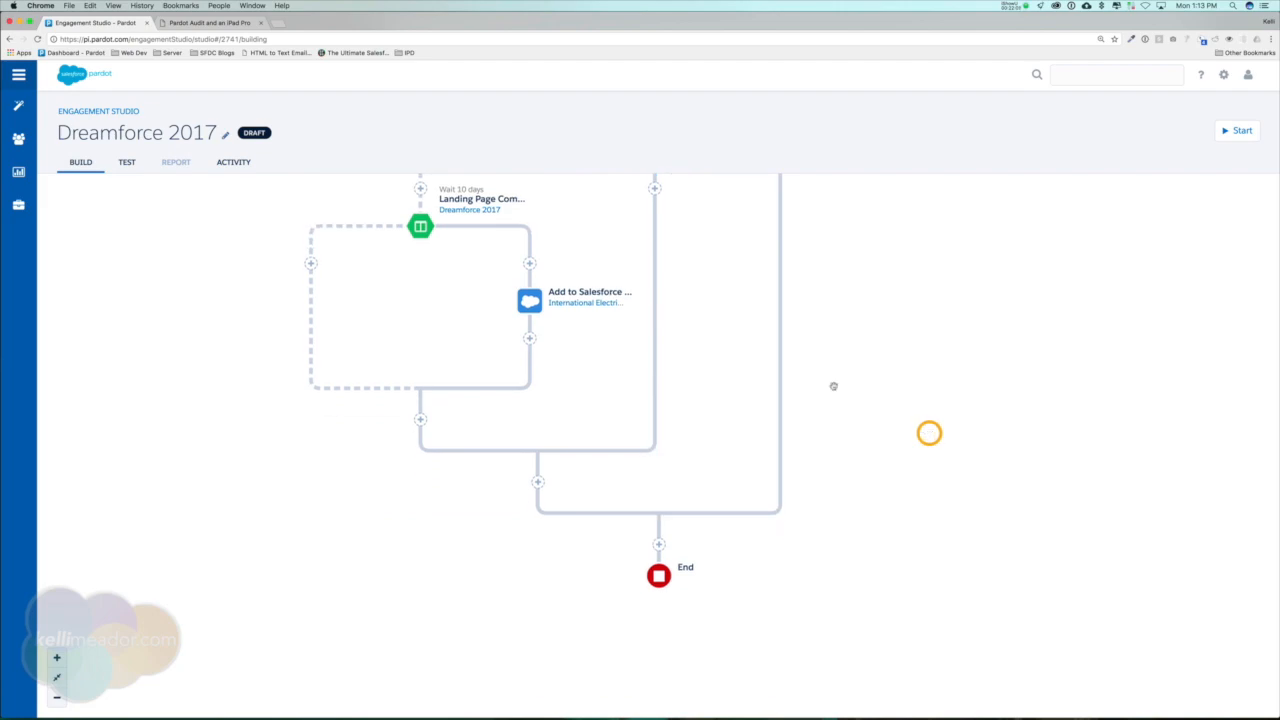
{"action": "left_click", "coordinate": [658, 544]}
{"action": "left_click", "coordinate": [624, 352]}
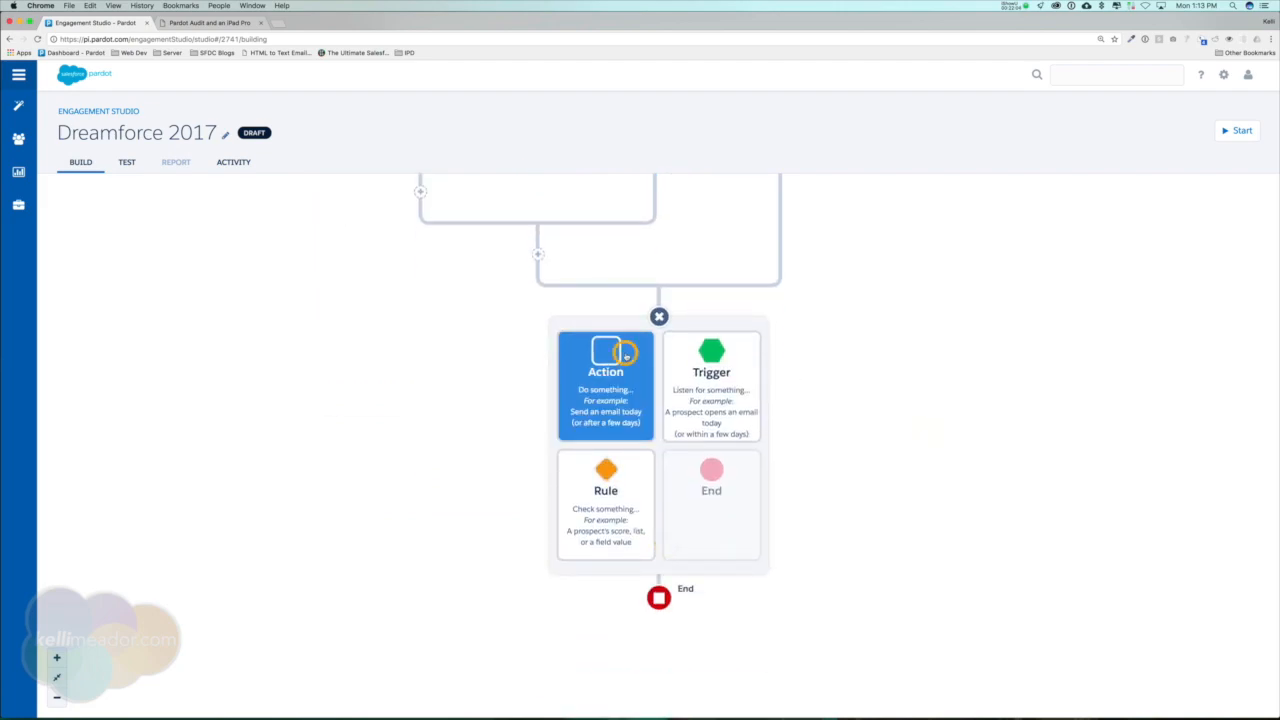
{"action": "left_click", "coordinate": [622, 458]}
{"action": "left_click", "coordinate": [593, 396]}
{"action": "type", "text": "wa"}
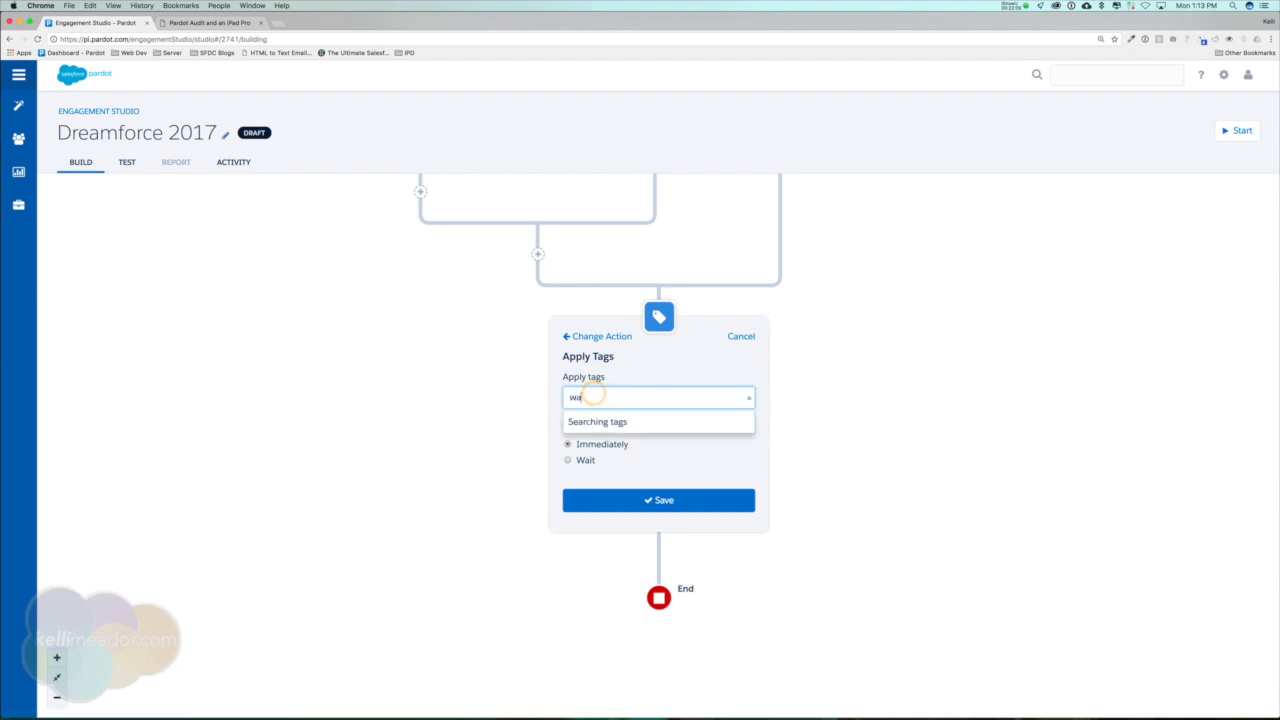
{"action": "type", "text": "it step"}
{"action": "left_click", "coordinate": [592, 421]}
Make the Apply Tags action wait 25 days and save it.
{"action": "left_click", "coordinate": [584, 460]}
{"action": "left_click", "coordinate": [587, 482]}
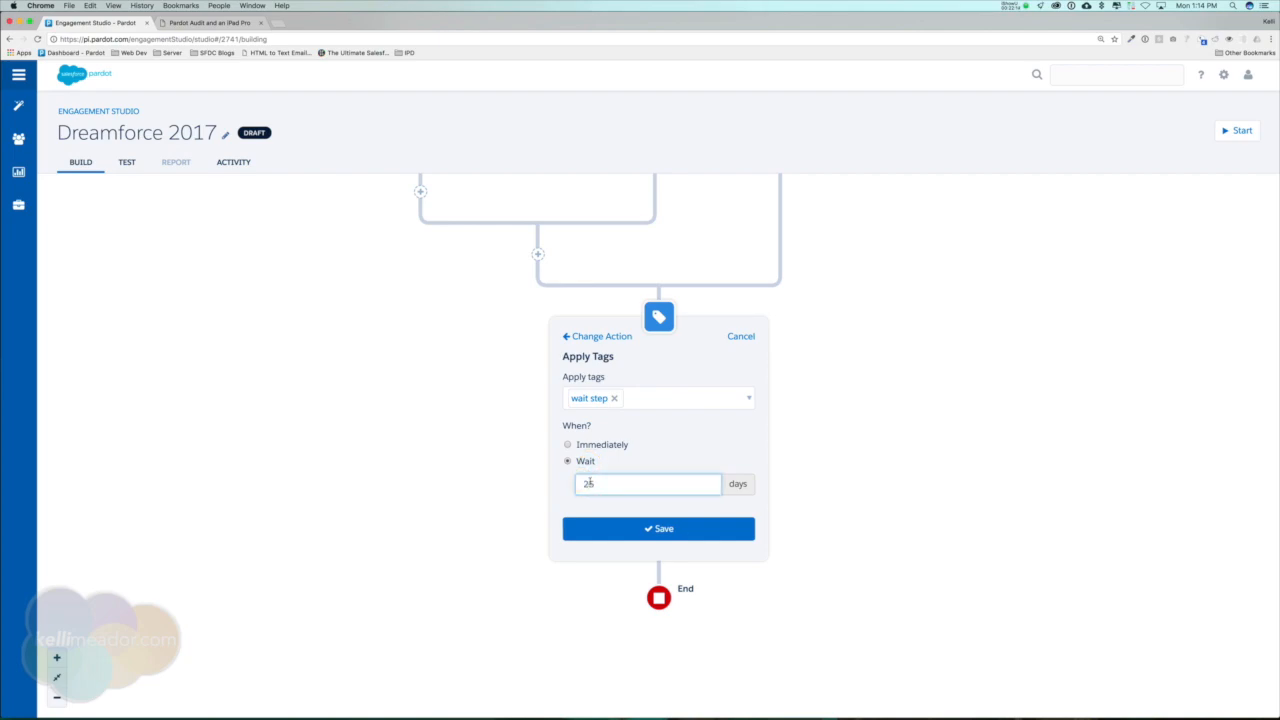
{"action": "left_click", "coordinate": [680, 540]}
Change the Apply Tags action's wait time to 50 days and save it.
{"action": "left_click_drag", "start_coordinate": [964, 274], "coordinate": [964, 497]}
{"action": "left_click_drag", "start_coordinate": [868, 595], "coordinate": [868, 427]}
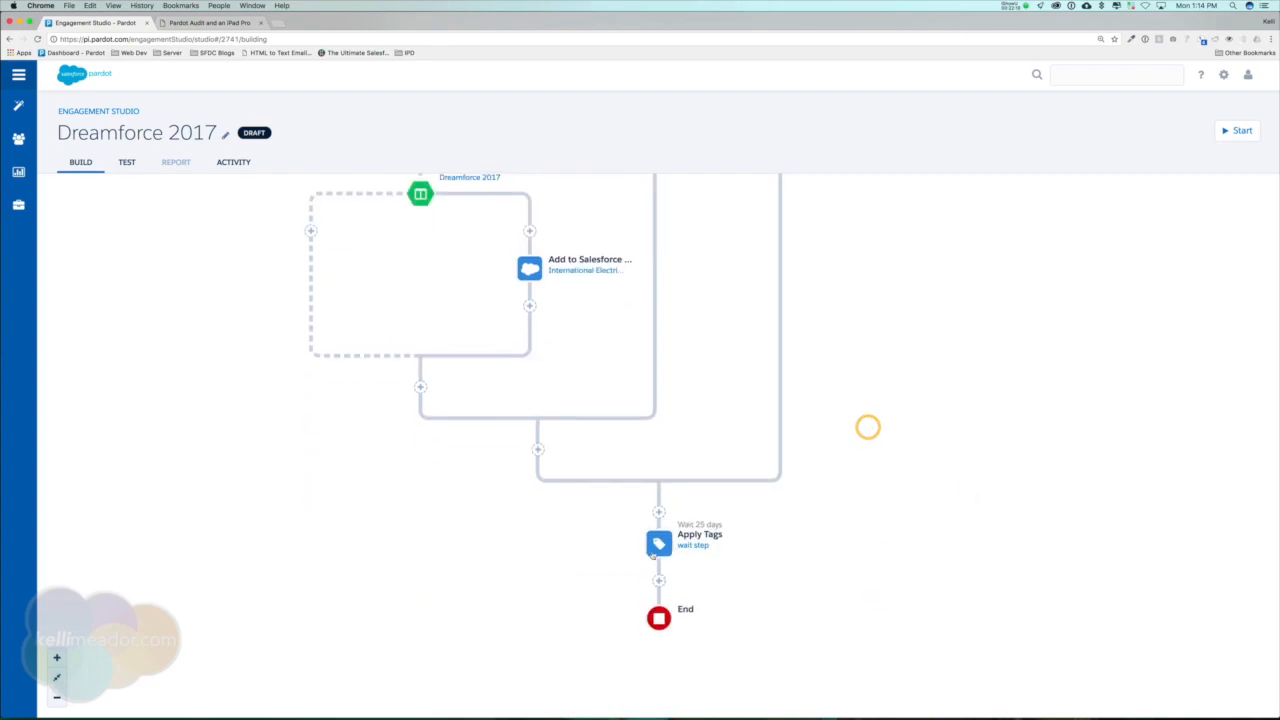
{"action": "left_click", "coordinate": [648, 537]}
{"action": "left_click_drag", "start_coordinate": [598, 491], "coordinate": [574, 487]}
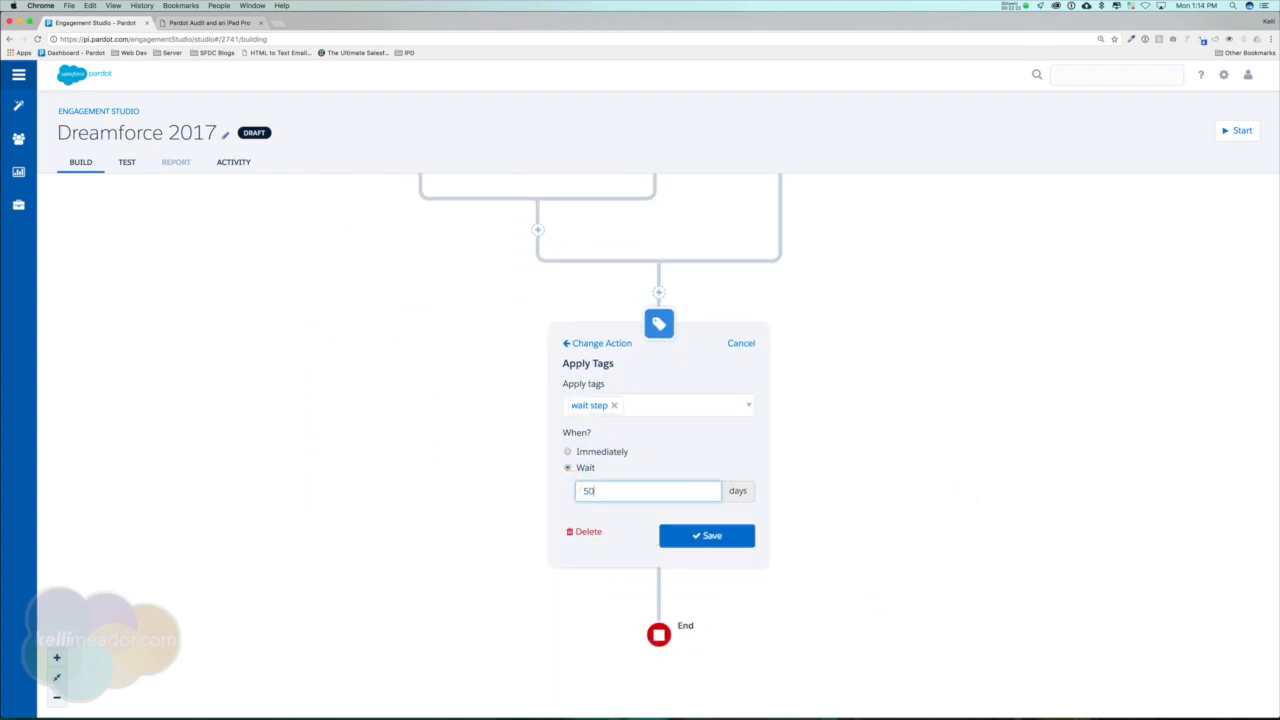
{"action": "type", "text": "50"}
{"action": "left_click", "coordinate": [706, 535]}
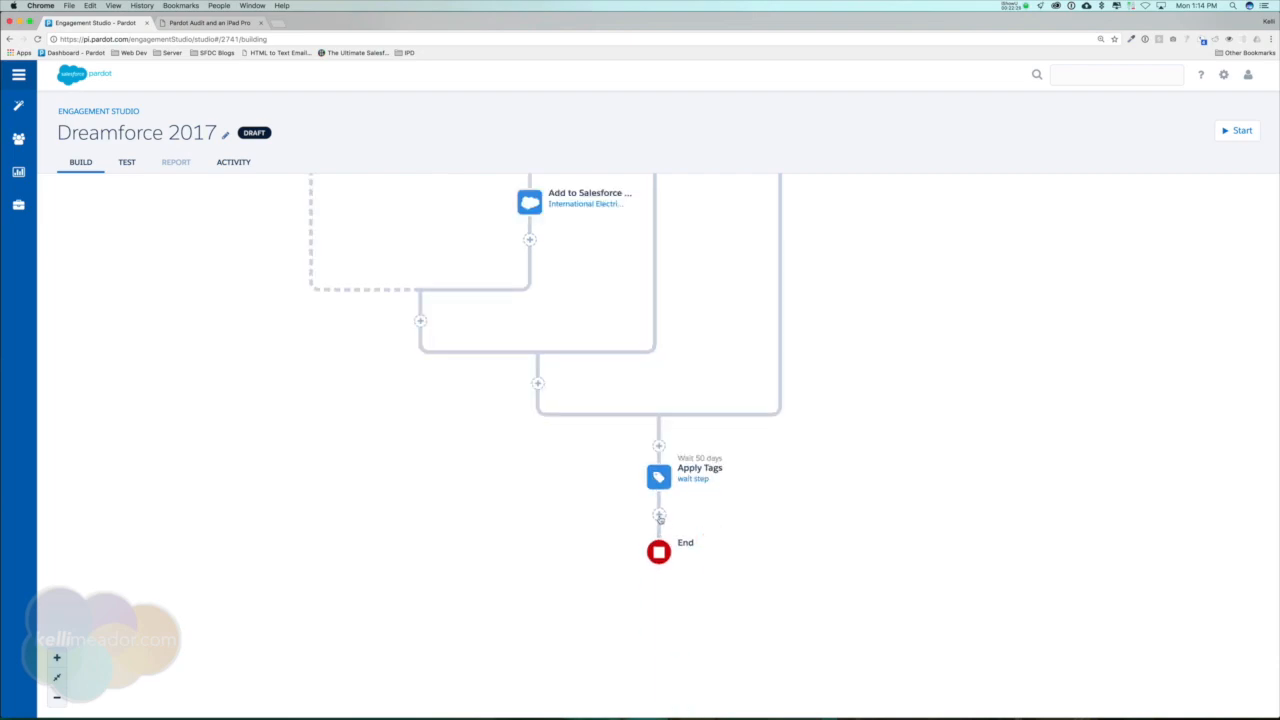
Insert a Salesforce Campaign Status rule between the Apply Tags action and the End step.
{"action": "left_click", "coordinate": [659, 516]}
{"action": "left_click", "coordinate": [591, 457]}
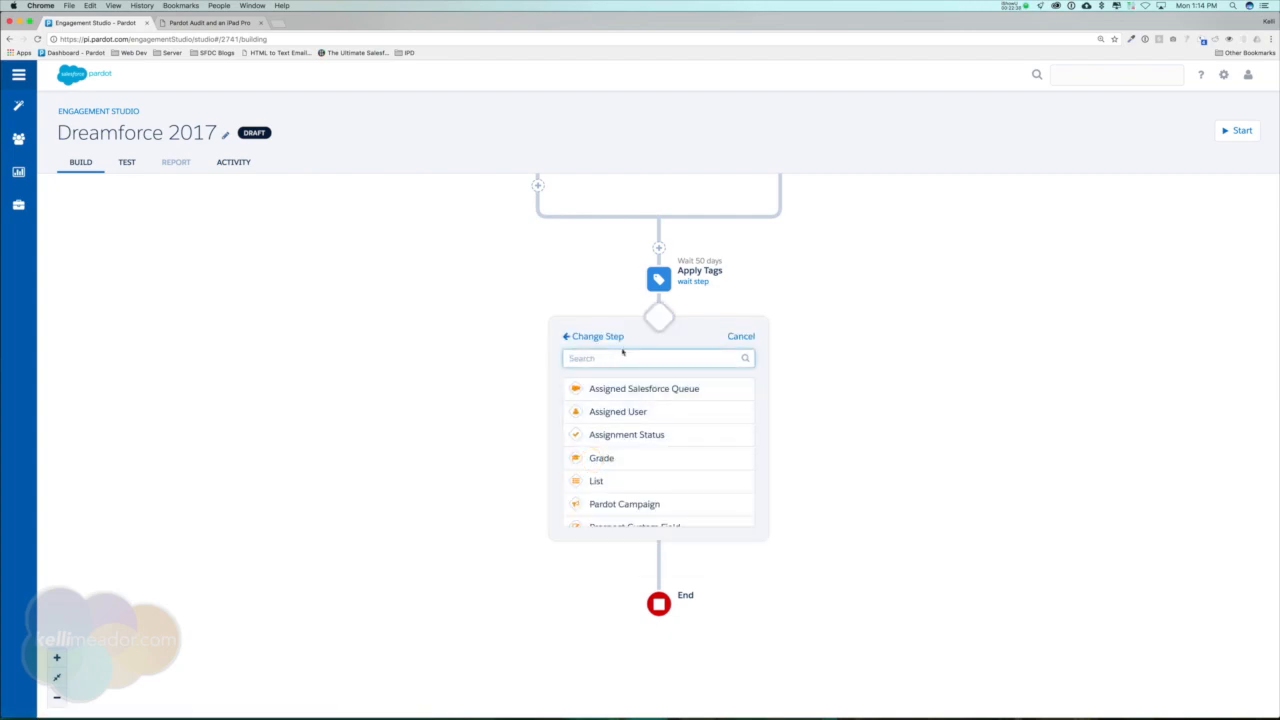
{"action": "scroll", "coordinate": [640, 423], "scroll_direction": "down", "scroll_amount": 2}
{"action": "scroll", "coordinate": [640, 420], "scroll_direction": "up", "scroll_amount": 2}
{"action": "scroll", "coordinate": [640, 420], "scroll_direction": "down", "scroll_amount": 5}
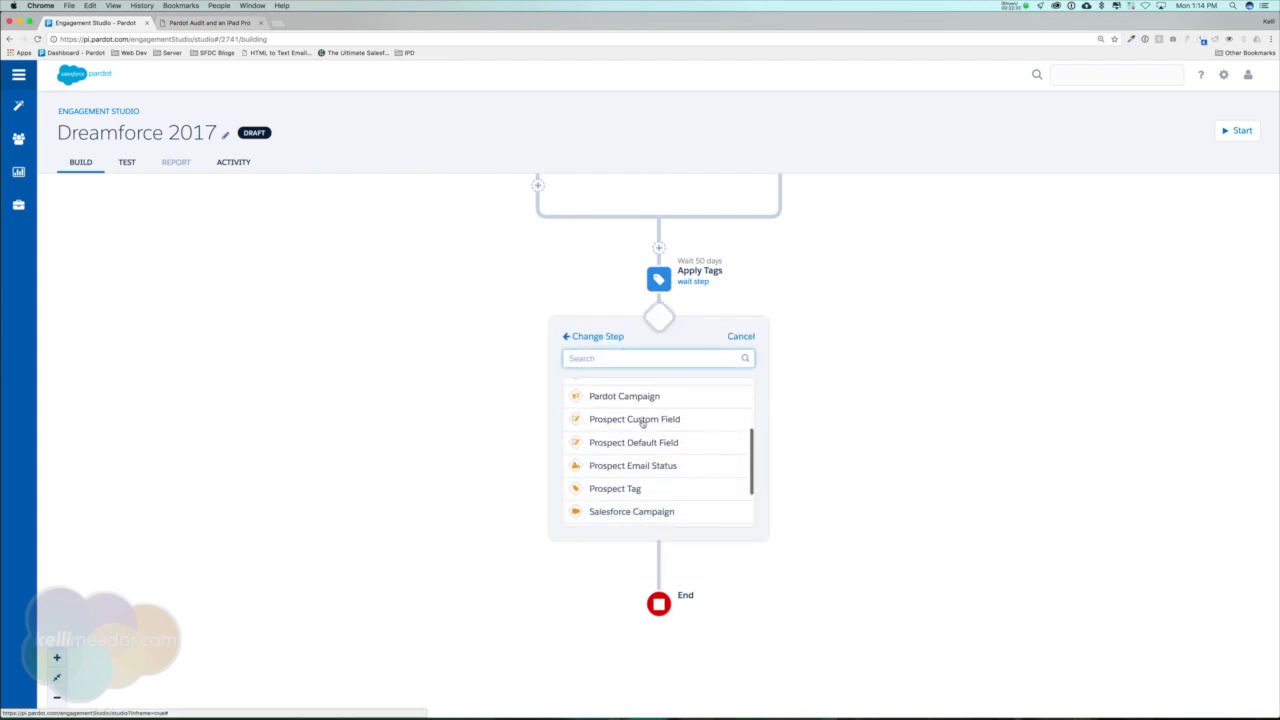
{"action": "scroll", "coordinate": [637, 430], "scroll_direction": "down", "scroll_amount": 3}
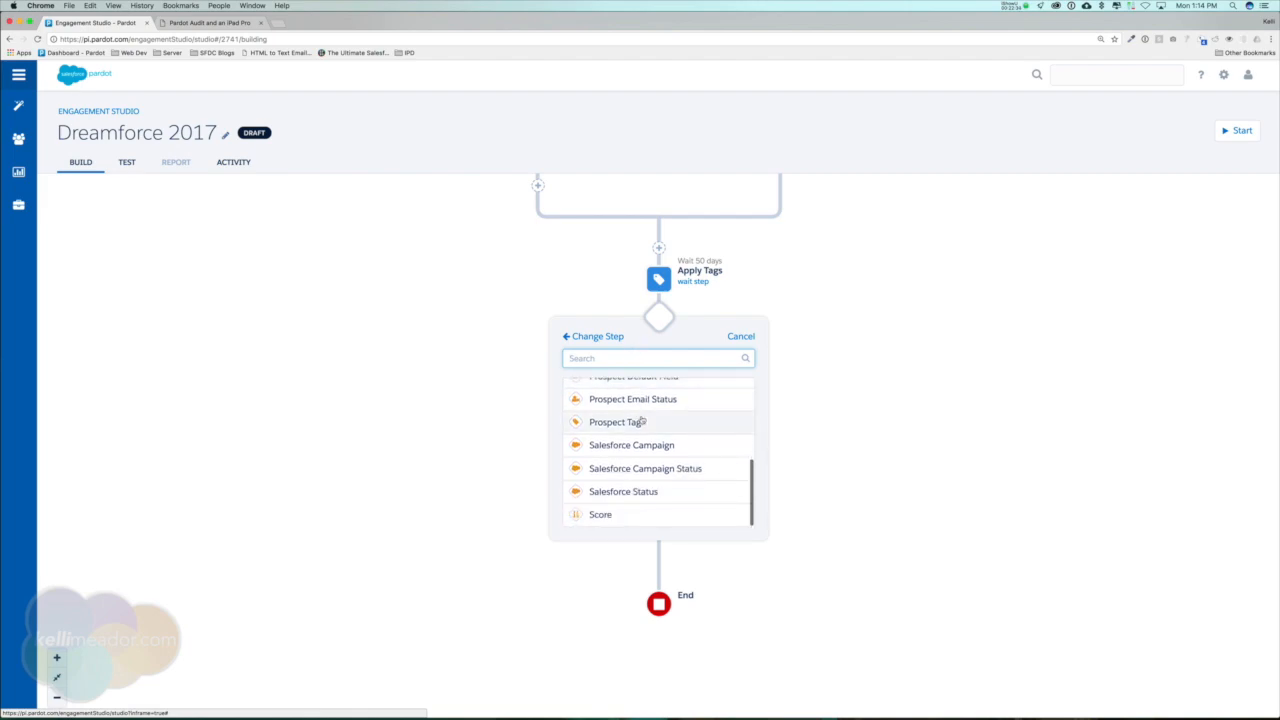
{"action": "left_click", "coordinate": [637, 466]}
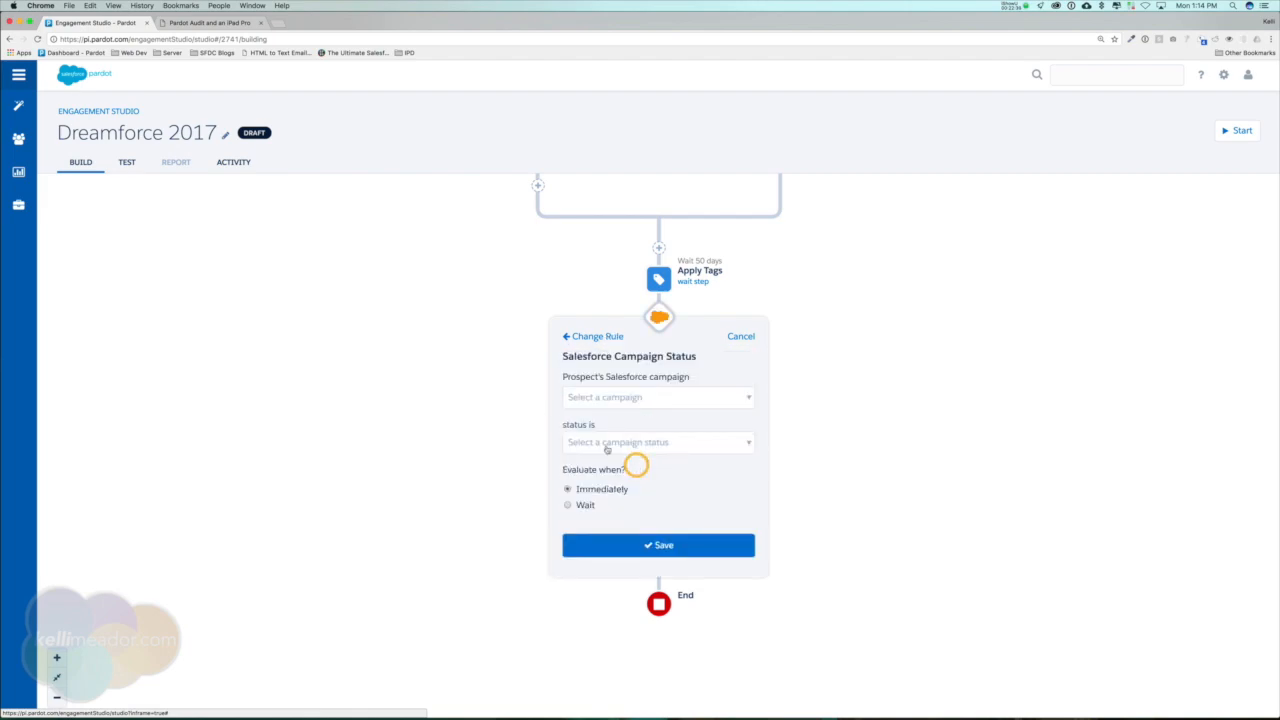
Make the rule check the International Electrical Engineers Association Trade Show campaign for the status Received, evaluated immediately, and save it.
{"action": "left_click", "coordinate": [713, 404]}
{"action": "type", "text": "trade"}
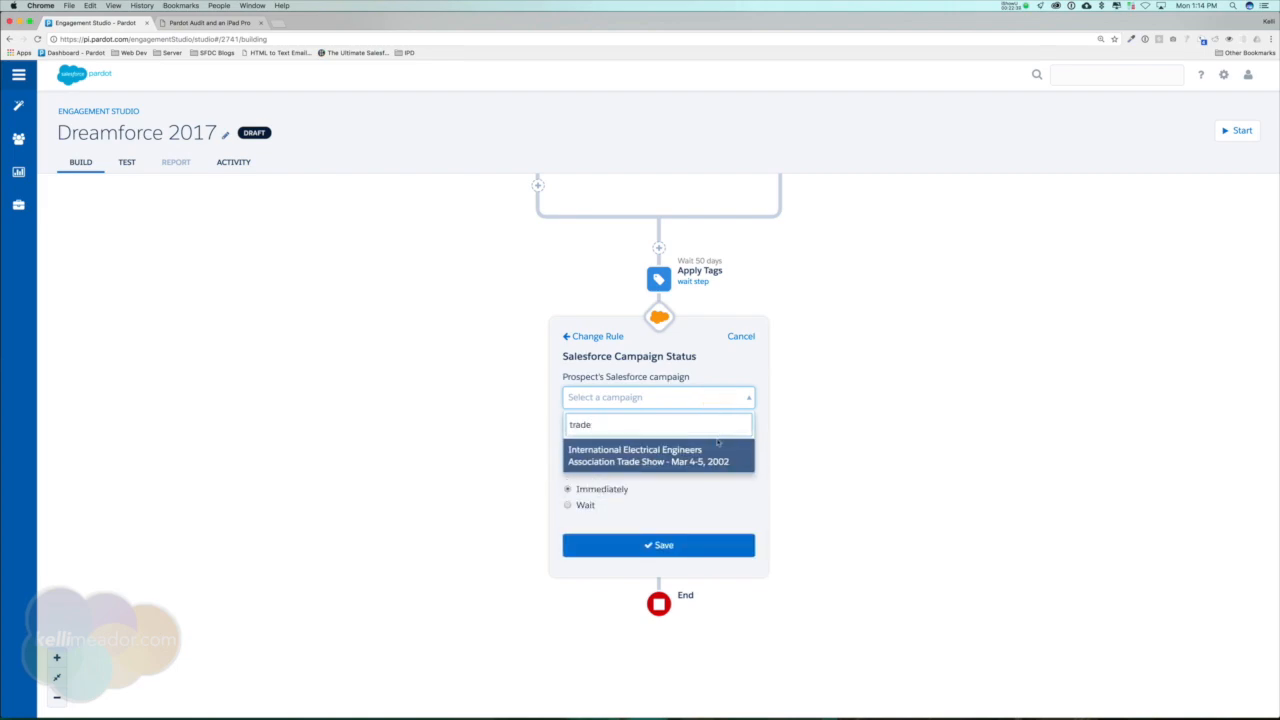
{"action": "left_click", "coordinate": [715, 448]}
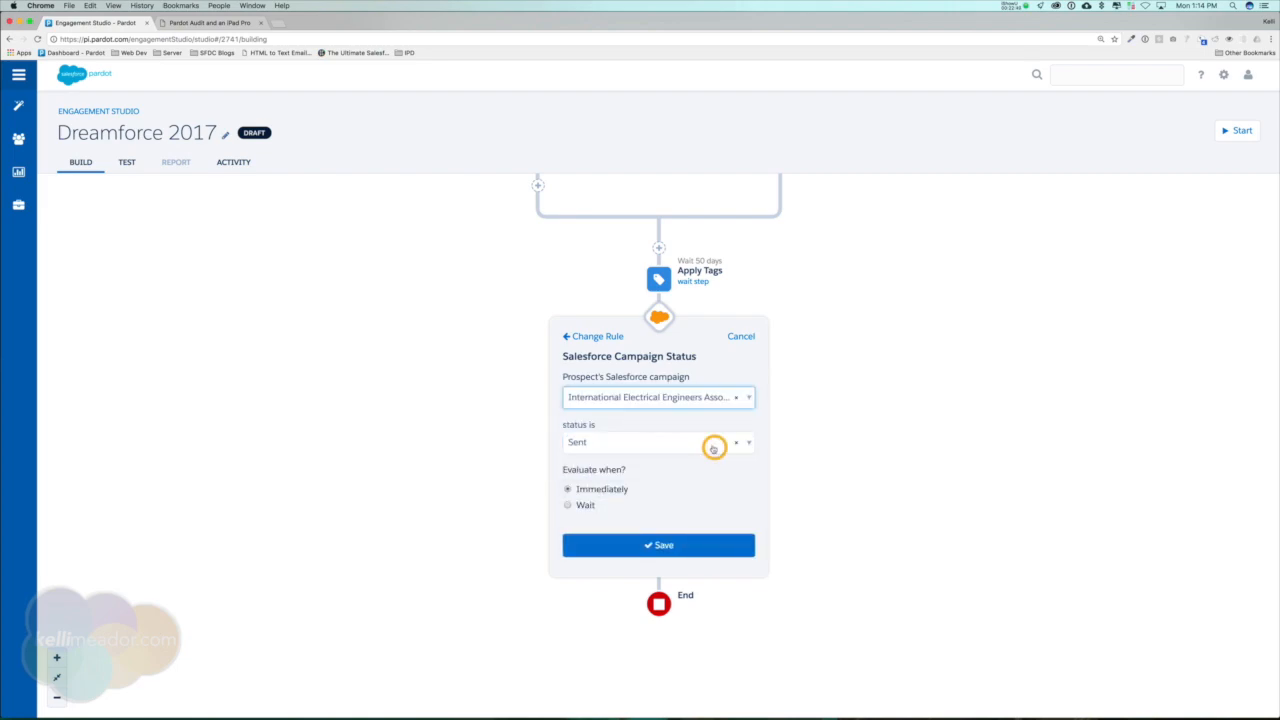
{"action": "left_click", "coordinate": [681, 450]}
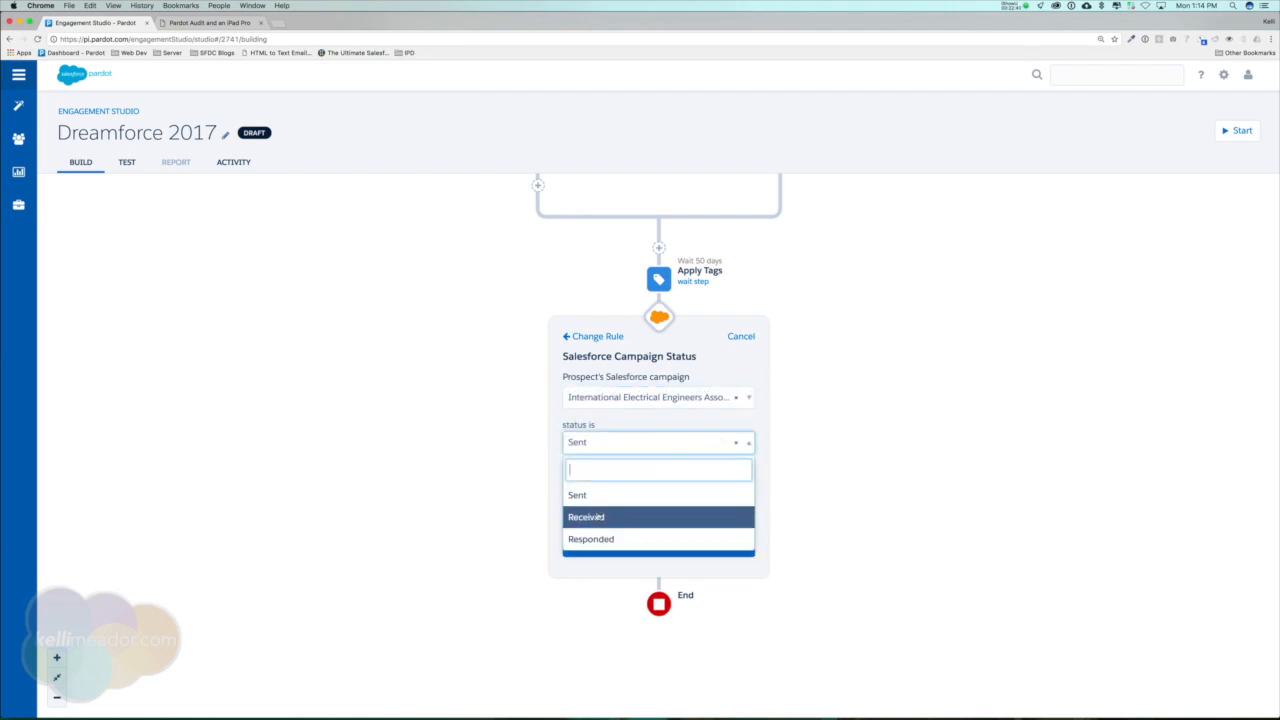
{"action": "left_click", "coordinate": [598, 518]}
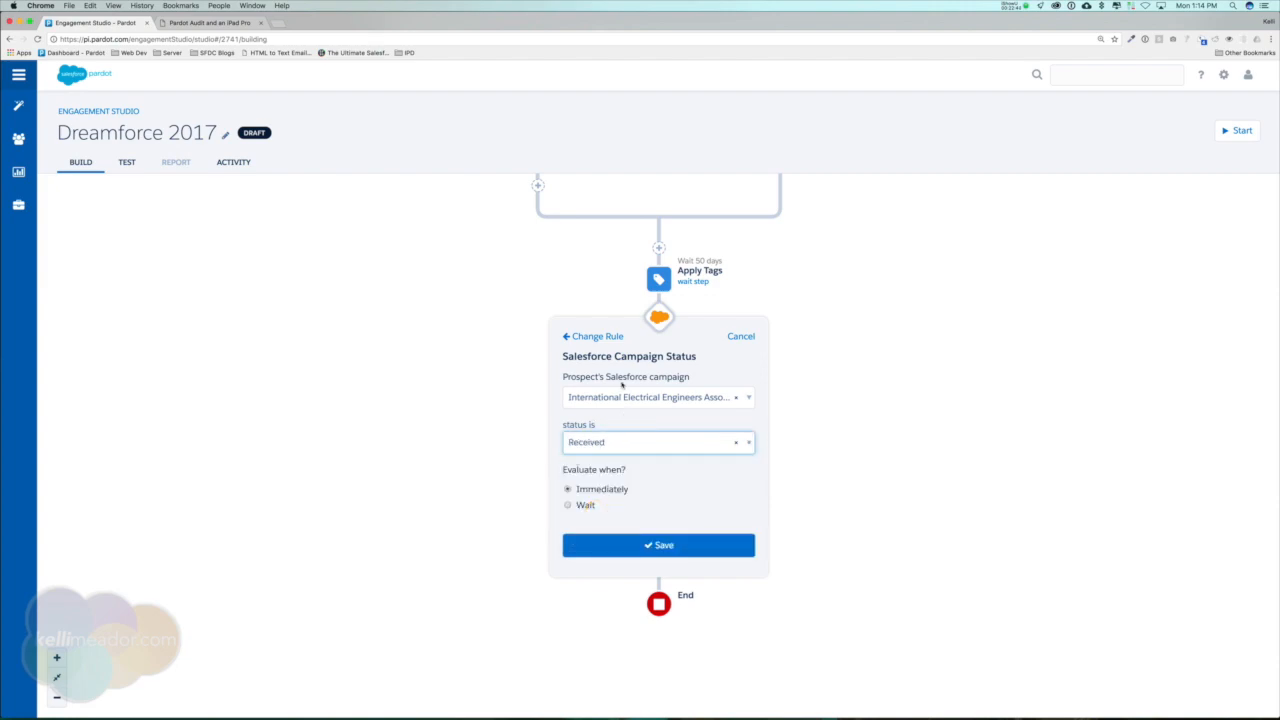
{"action": "left_click", "coordinate": [682, 546]}
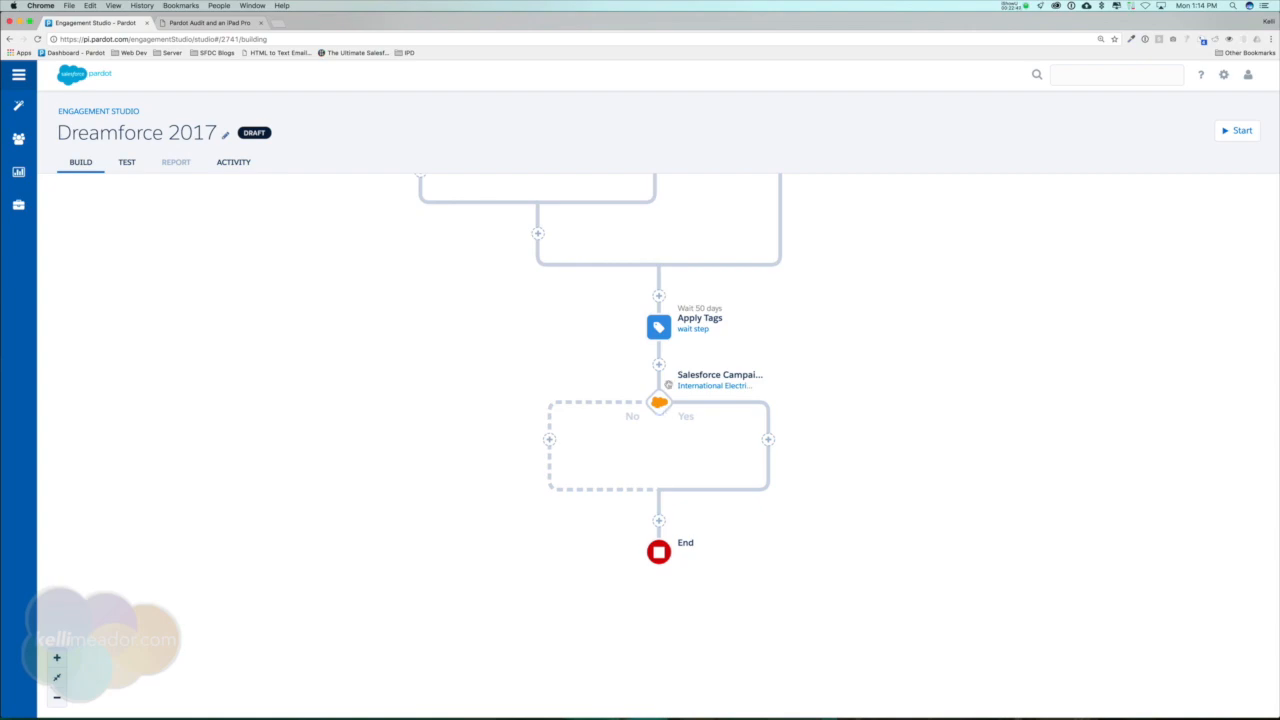
Insert a Send email action on the campaign status rule's Yes branch with the template ES: Name of ES 01, sent immediately.
{"action": "left_click", "coordinate": [768, 440]}
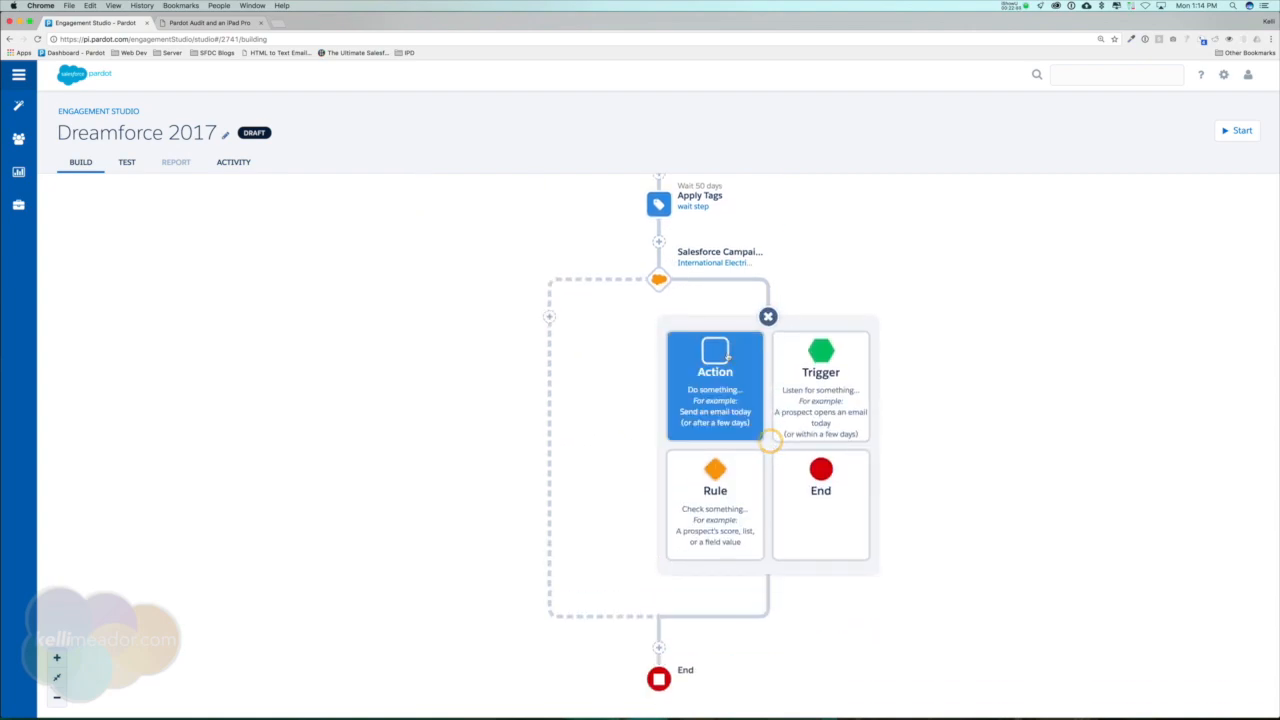
{"action": "left_click", "coordinate": [721, 352]}
{"action": "type", "text": "ema"}
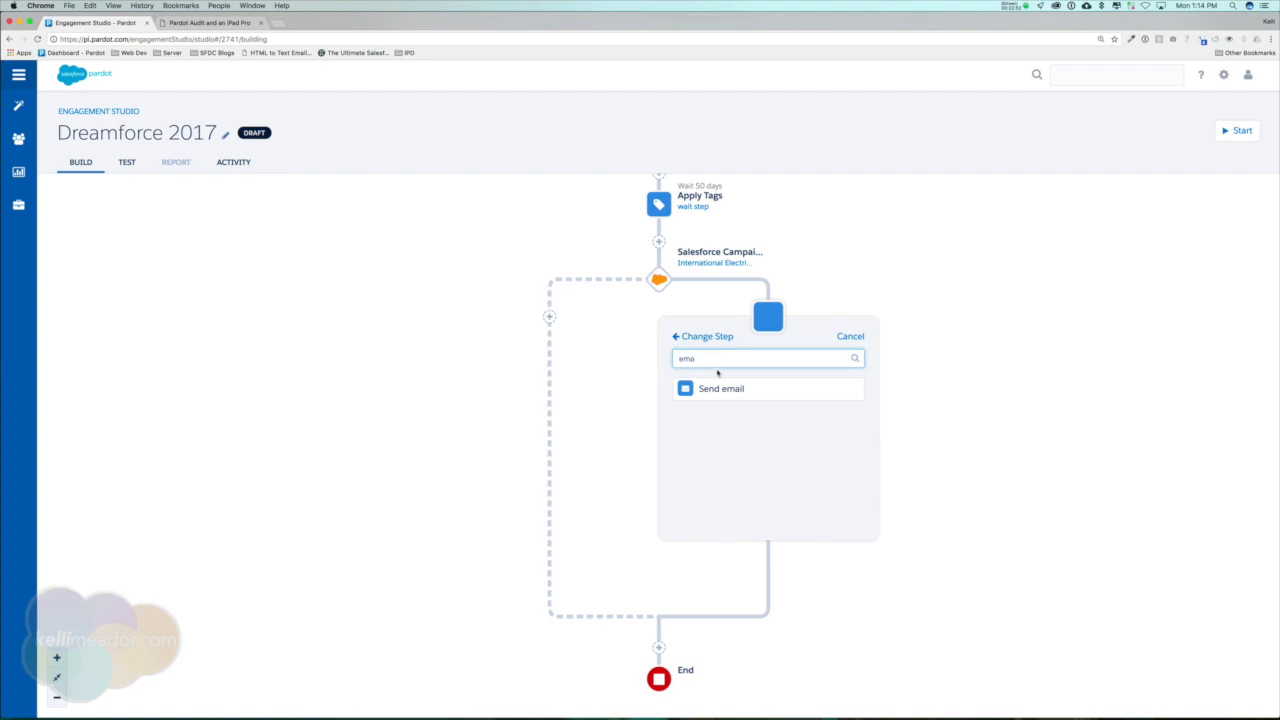
{"action": "left_click", "coordinate": [720, 388]}
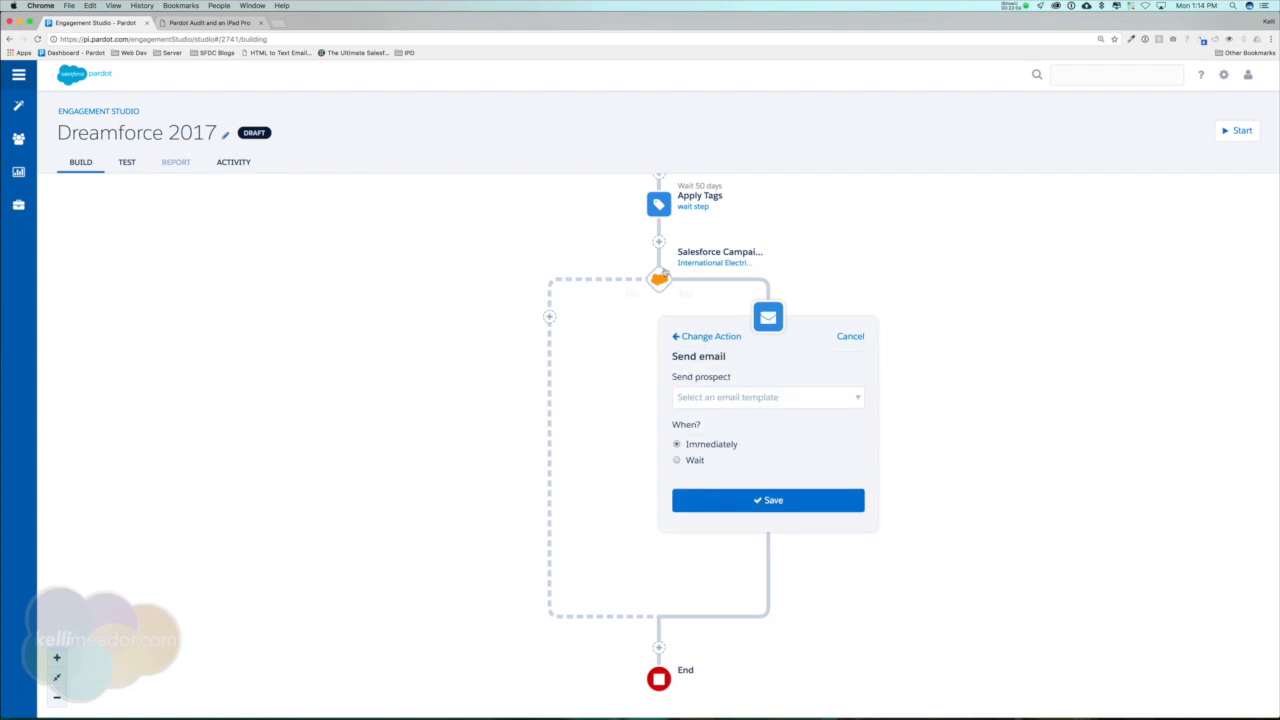
{"action": "left_click", "coordinate": [822, 396]}
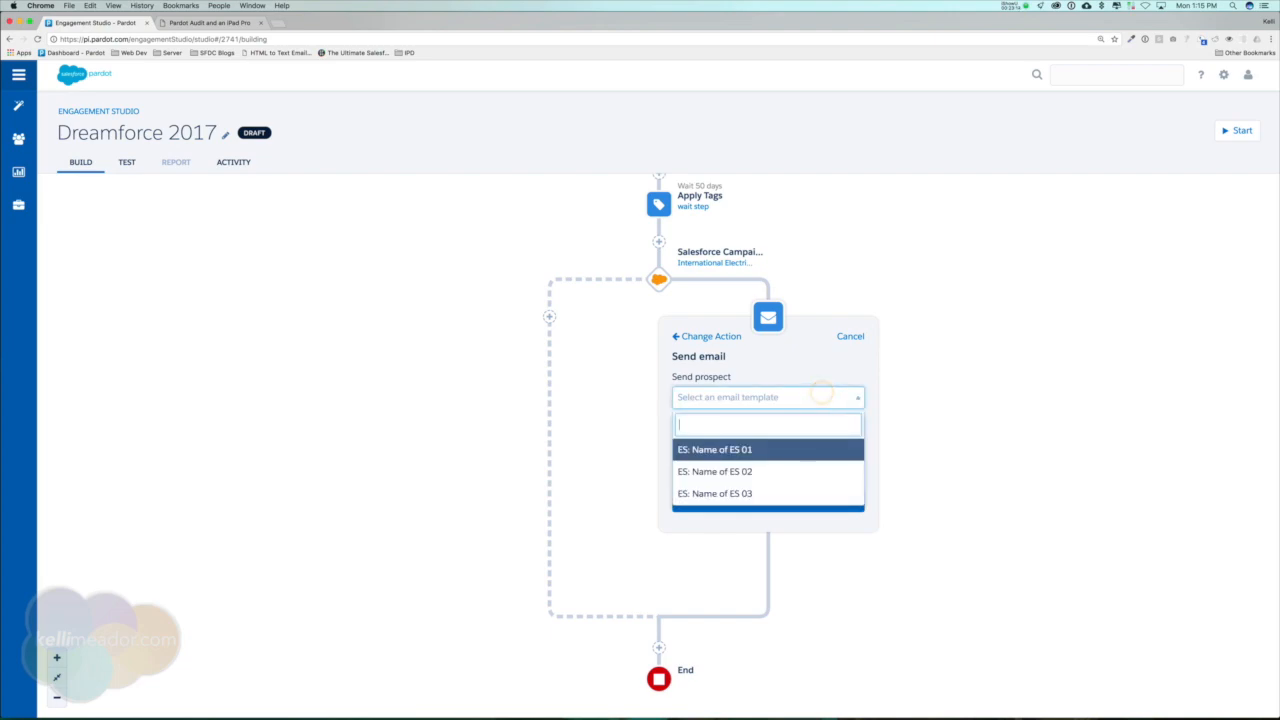
{"action": "left_click", "coordinate": [760, 452]}
{"action": "left_click", "coordinate": [803, 497]}
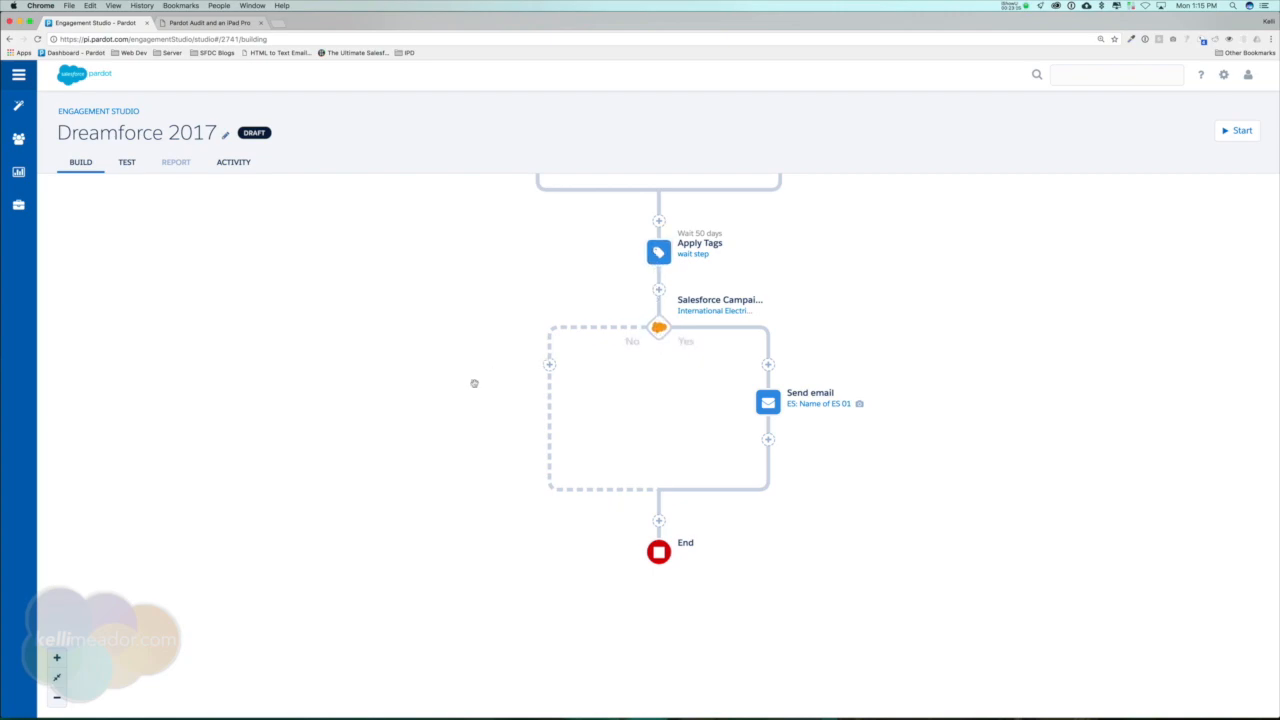
Insert a Send email action without a template on the campaign status rule's No branch and save it.
{"action": "left_click", "coordinate": [549, 365]}
{"action": "left_click", "coordinate": [530, 372]}
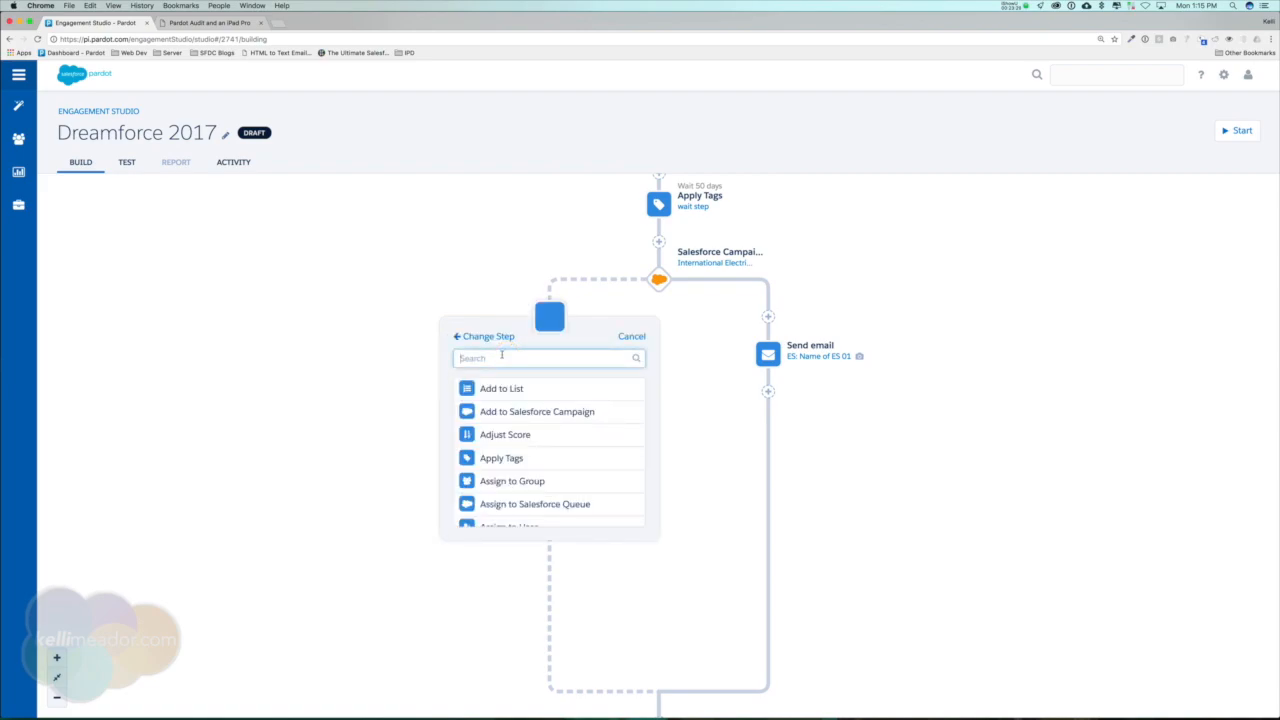
{"action": "left_click", "coordinate": [501, 357]}
{"action": "type", "text": "send"}
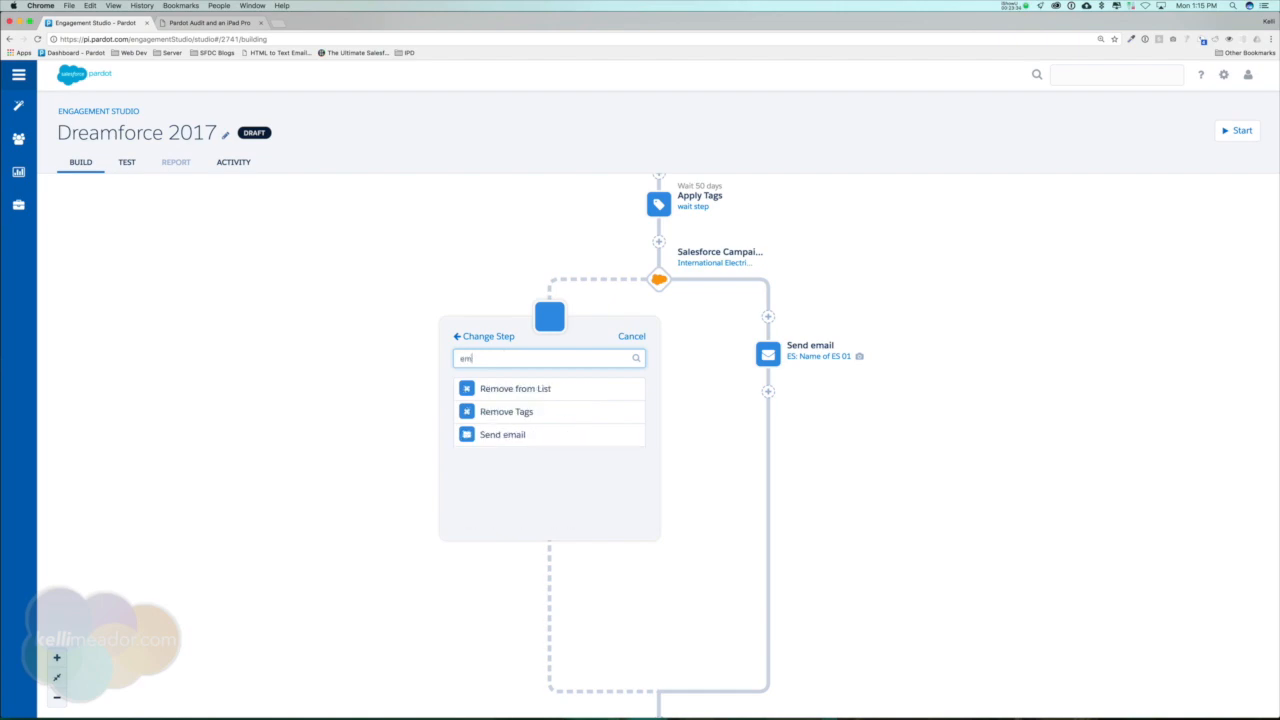
{"action": "left_click", "coordinate": [523, 390]}
{"action": "left_click", "coordinate": [579, 499]}
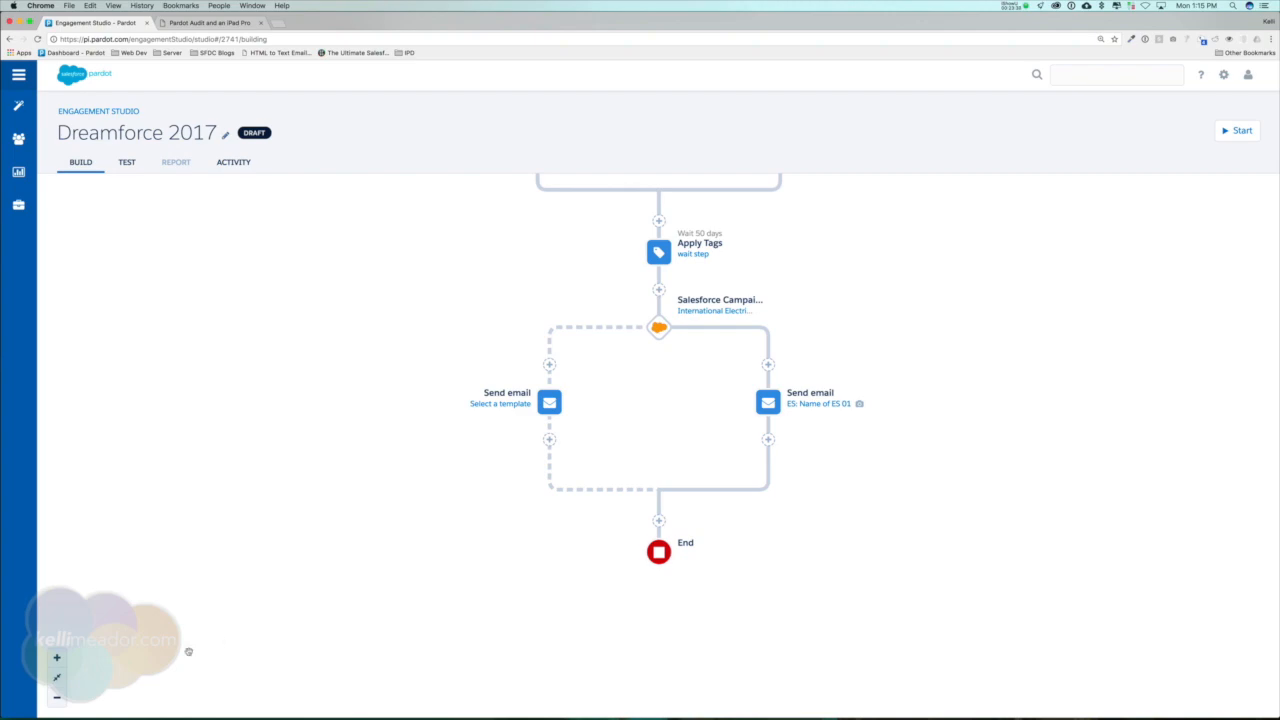
{"action": "left_click", "coordinate": [58, 677]}
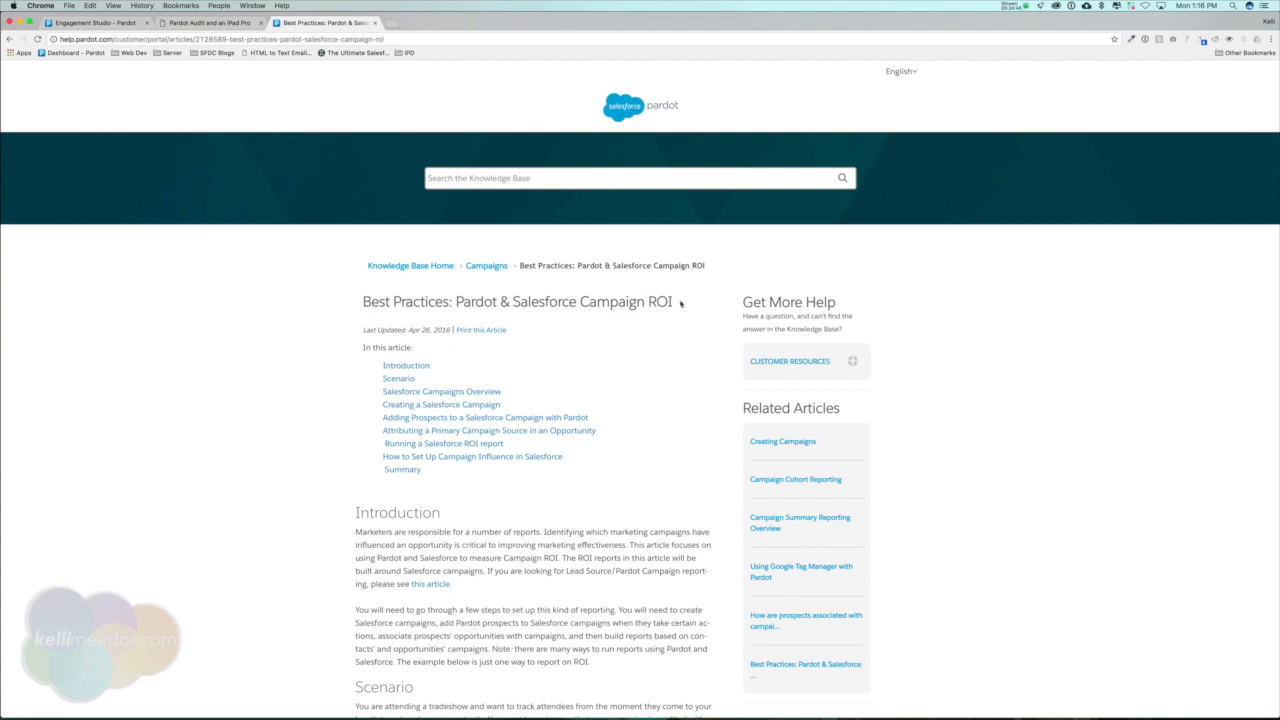
Read the Best Practices: Pardot & Salesforce Campaign ROI article from its introduction to the section on creating a Salesforce campaign.
{"action": "scroll", "coordinate": [207, 392], "scroll_direction": "down", "scroll_amount": 5}
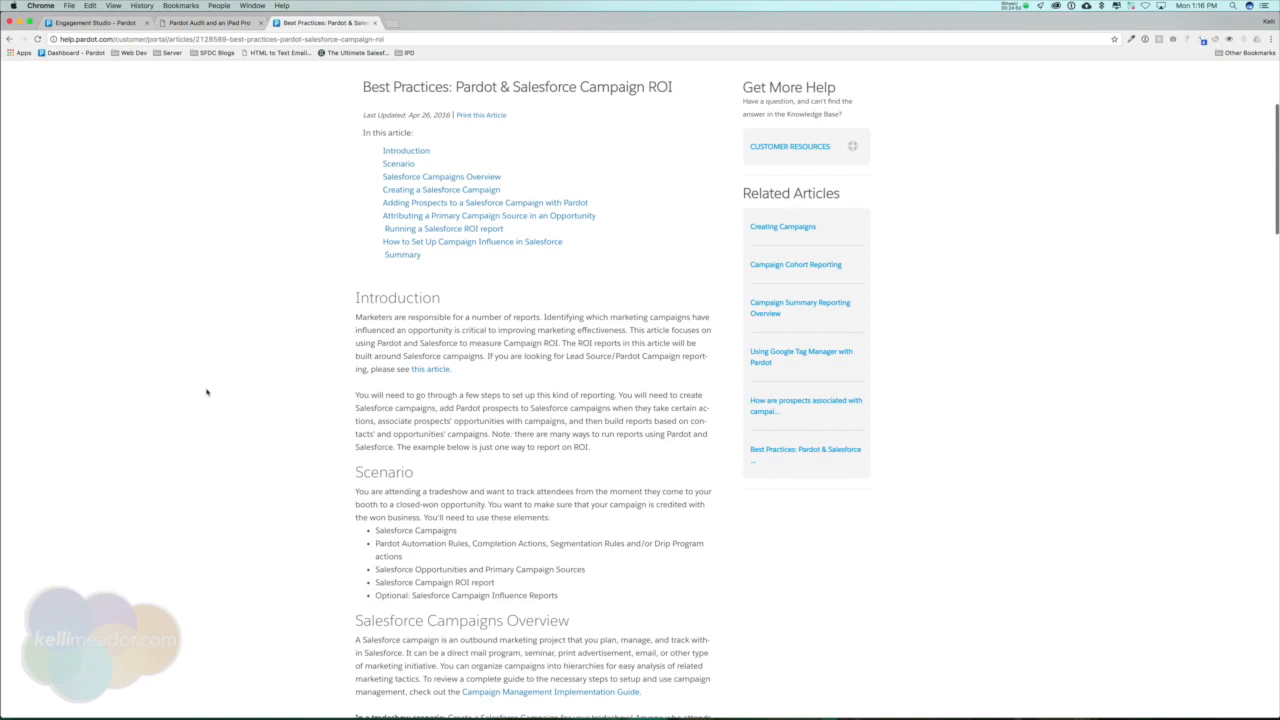
{"action": "scroll", "coordinate": [208, 393], "scroll_direction": "down", "scroll_amount": 8}
{"action": "scroll", "coordinate": [209, 393], "scroll_direction": "down", "scroll_amount": 4}
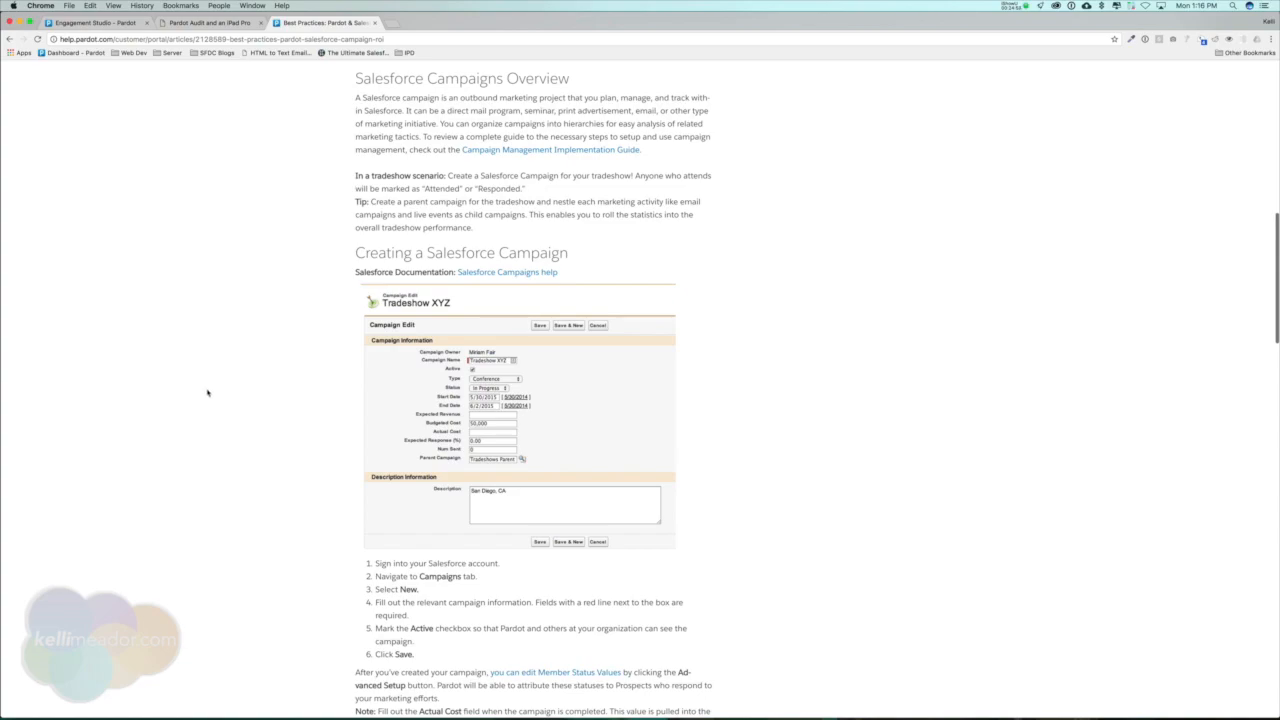
Read the rest of the campaign ROI article, covering the Salesforce ROI report, Campaign Influence setup and Summary, and return to its beginning.
{"action": "scroll", "coordinate": [304, 458], "scroll_direction": "down", "scroll_amount": 6}
{"action": "scroll", "coordinate": [304, 458], "scroll_direction": "down", "scroll_amount": 7}
{"action": "scroll", "coordinate": [249, 523], "scroll_direction": "down", "scroll_amount": 12}
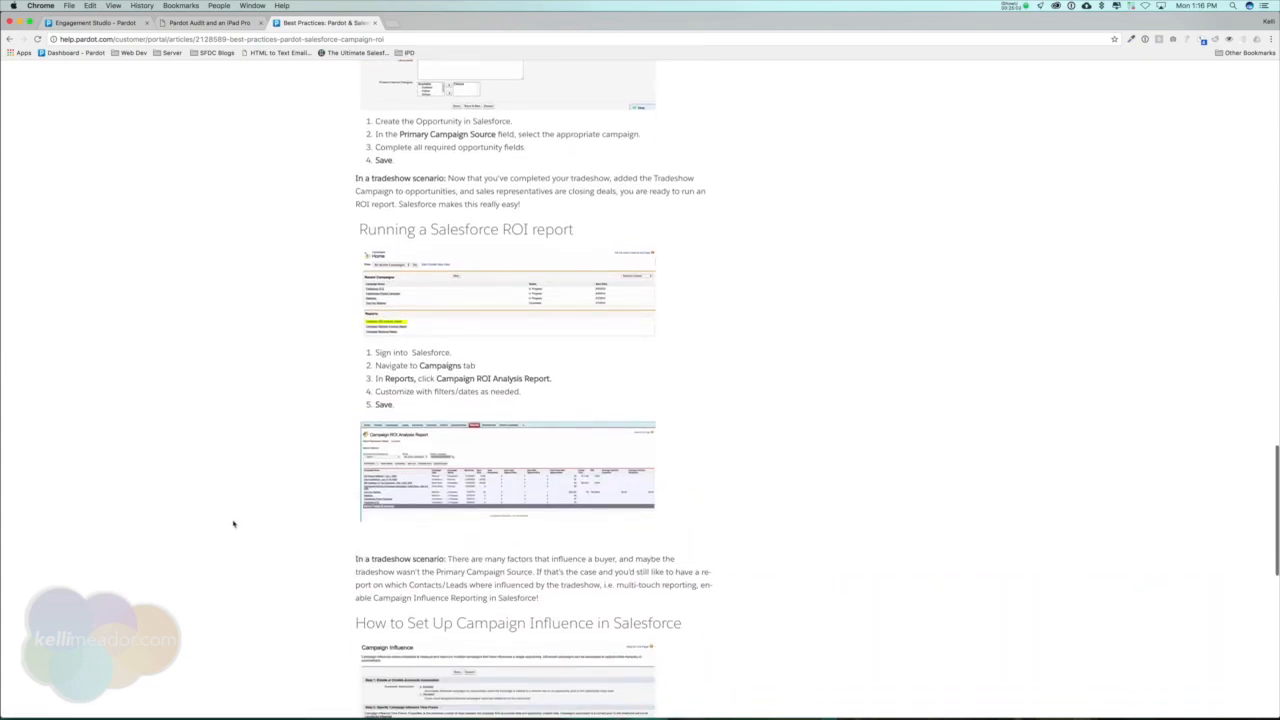
{"action": "scroll", "coordinate": [256, 523], "scroll_direction": "down", "scroll_amount": 8}
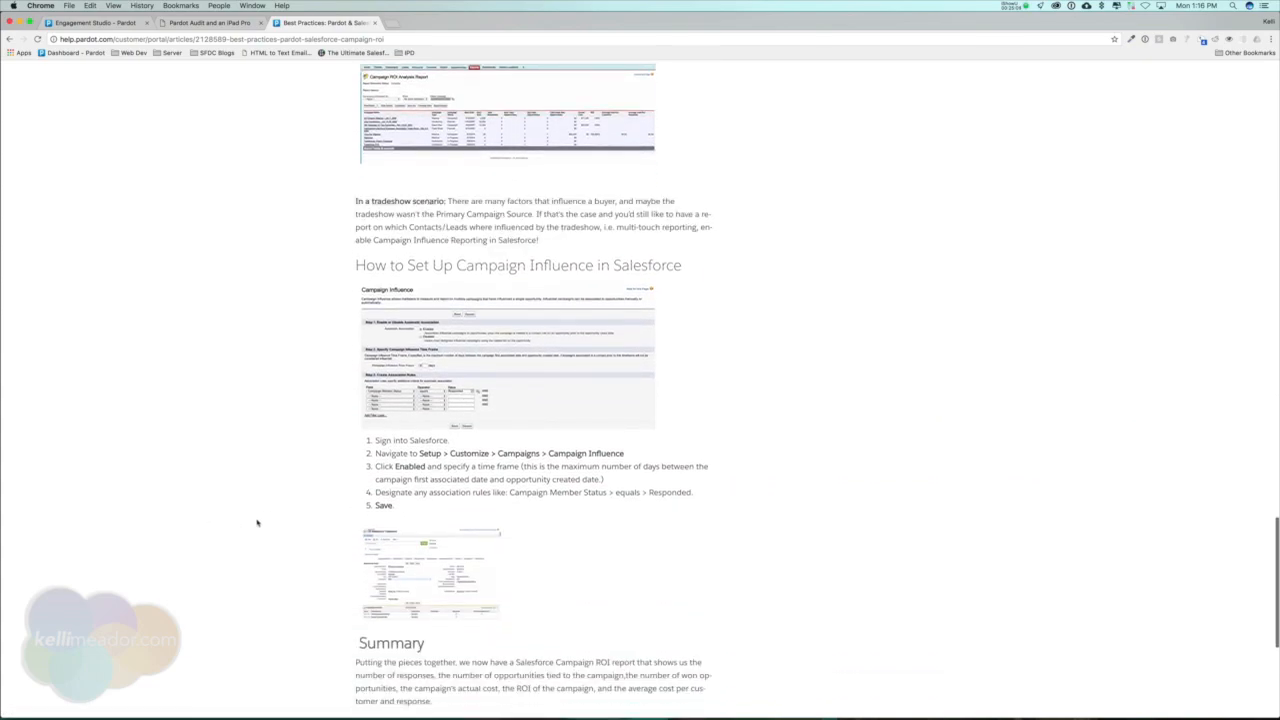
{"action": "scroll", "coordinate": [256, 522], "scroll_direction": "down", "scroll_amount": 2}
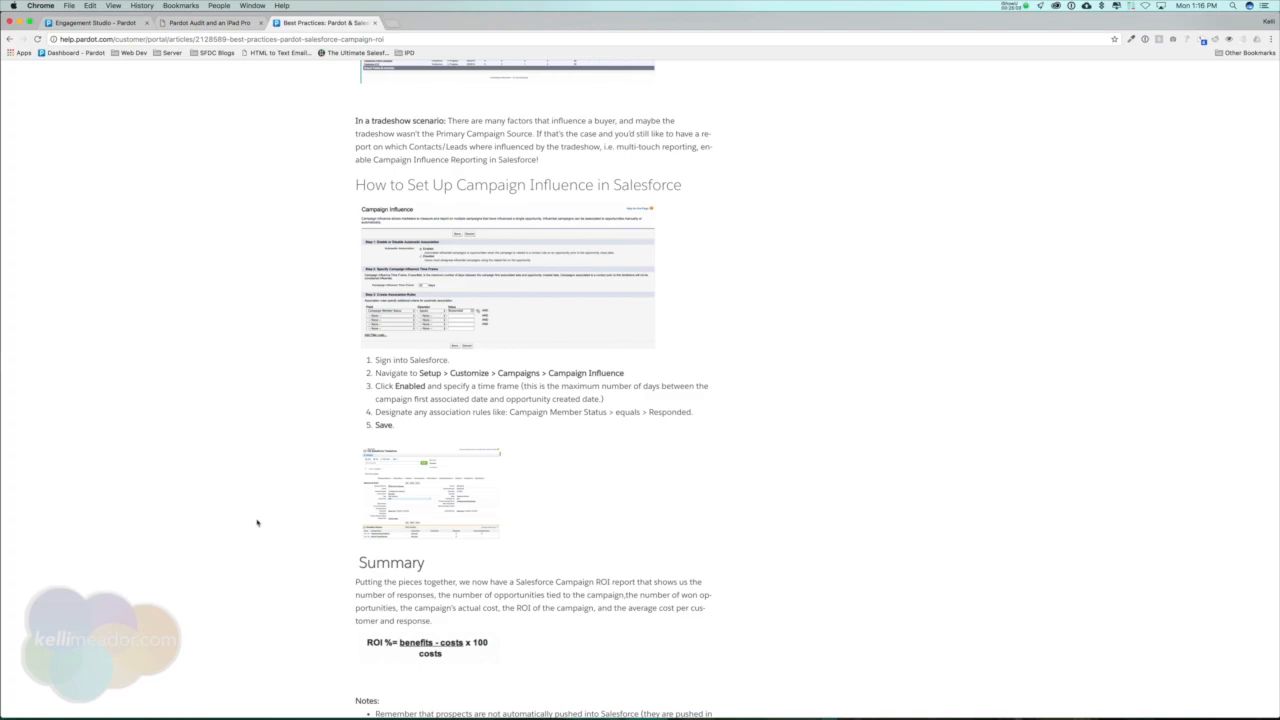
{"action": "scroll", "coordinate": [256, 522], "scroll_direction": "down", "scroll_amount": 9}
{"action": "scroll", "coordinate": [262, 521], "scroll_direction": "up", "scroll_amount": 15}
{"action": "scroll", "coordinate": [267, 519], "scroll_direction": "up", "scroll_amount": 20}
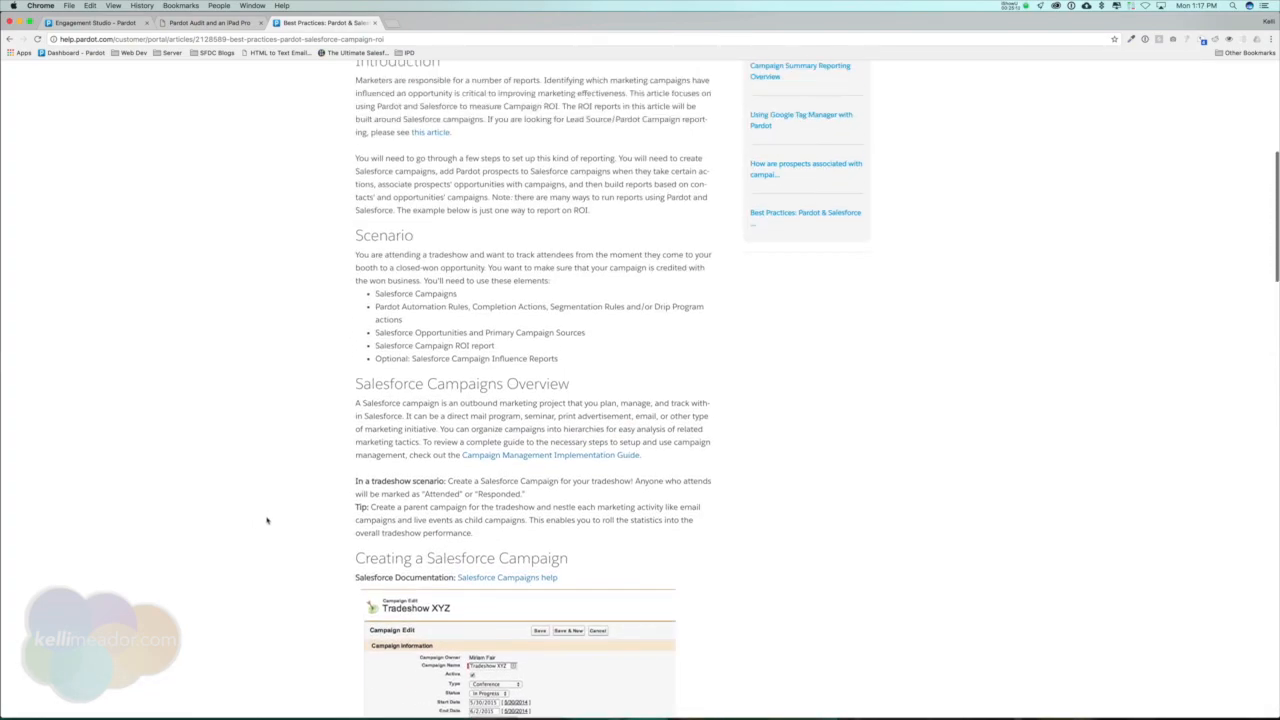
{"action": "scroll", "coordinate": [575, 383], "scroll_direction": "up", "scroll_amount": 5}
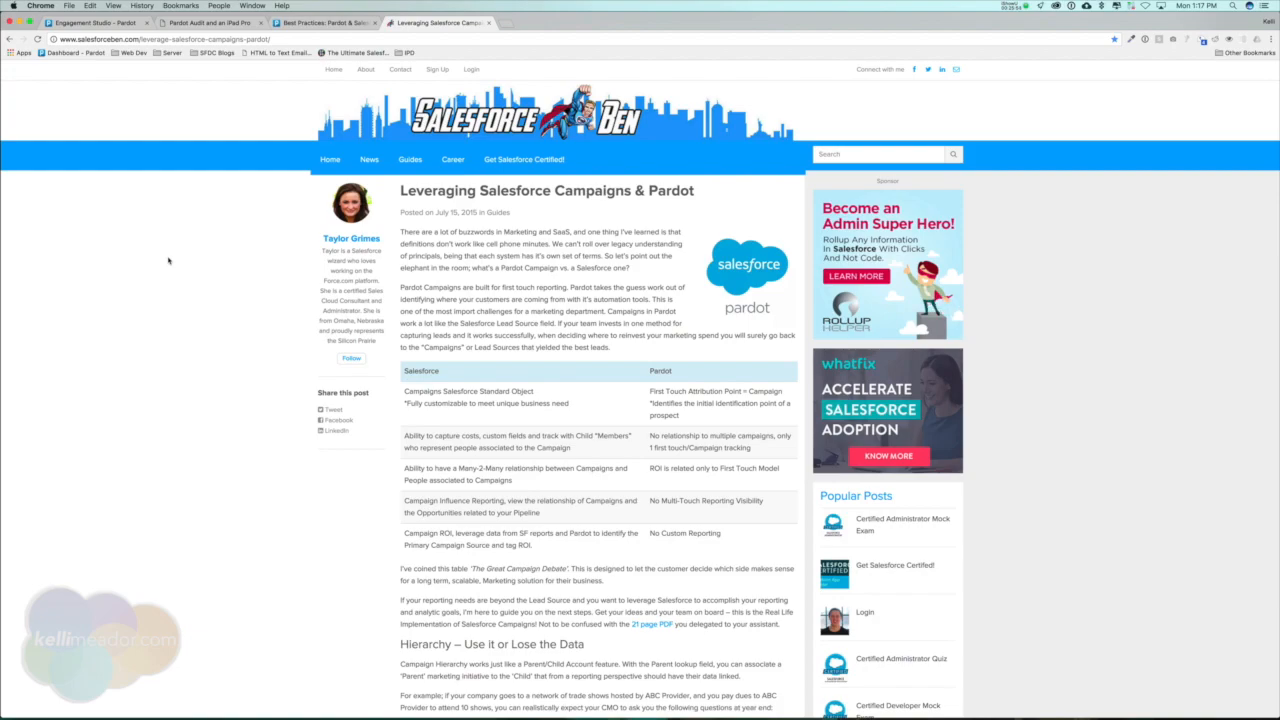
Examine the Salesforce versus Pardot campaign comparison table in the Leveraging Salesforce Campaigns & Pardot article on Salesforce Ben.
{"action": "scroll", "coordinate": [168, 260], "scroll_direction": "down", "scroll_amount": 1}
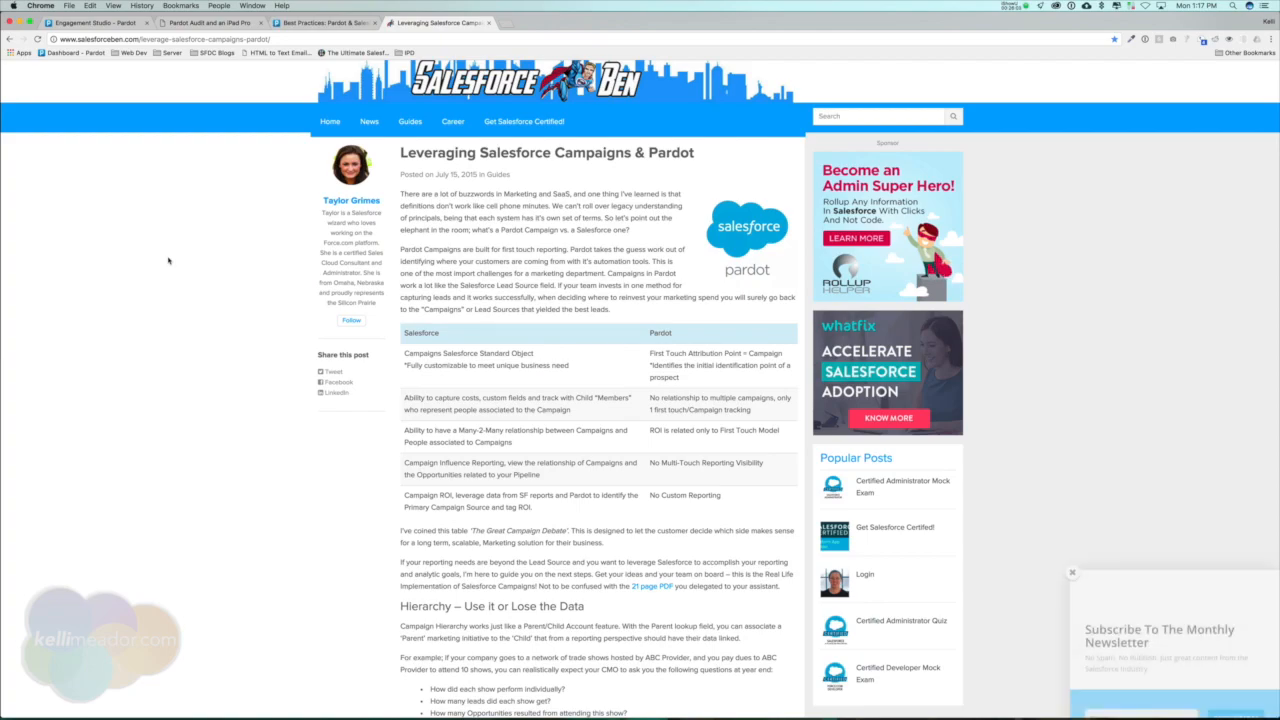
{"action": "scroll", "coordinate": [1110, 140], "scroll_direction": "up", "scroll_amount": 1}
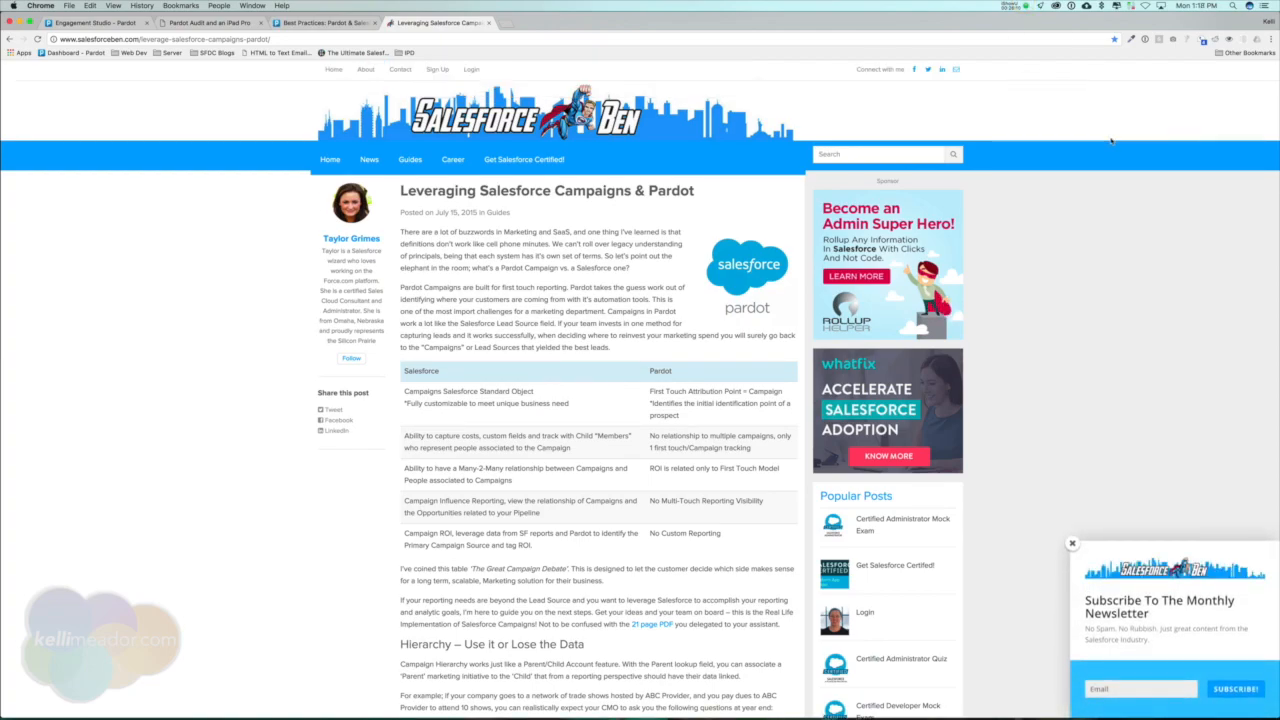